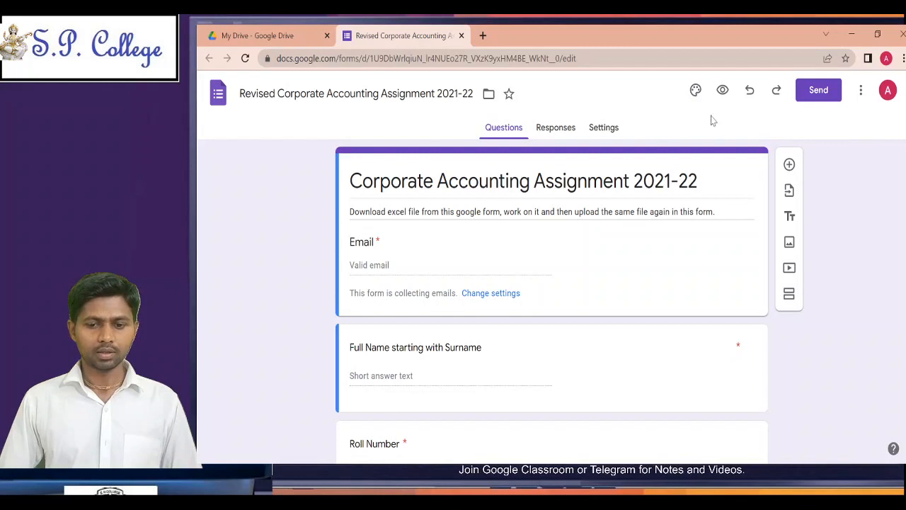
# Step: Preview the Corporate Accounting Assignment 2021-22 form and resume collecting responses for it
pyautogui.click(721, 91)
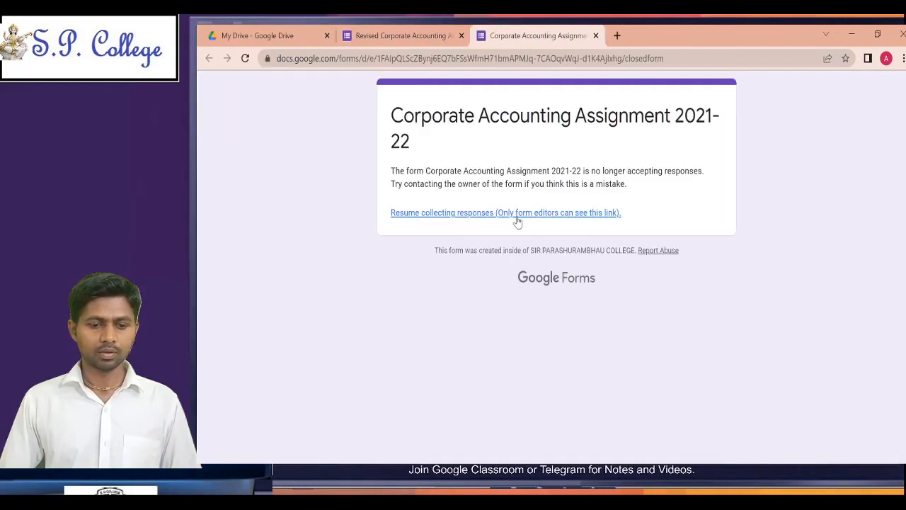
pyautogui.click(516, 221)
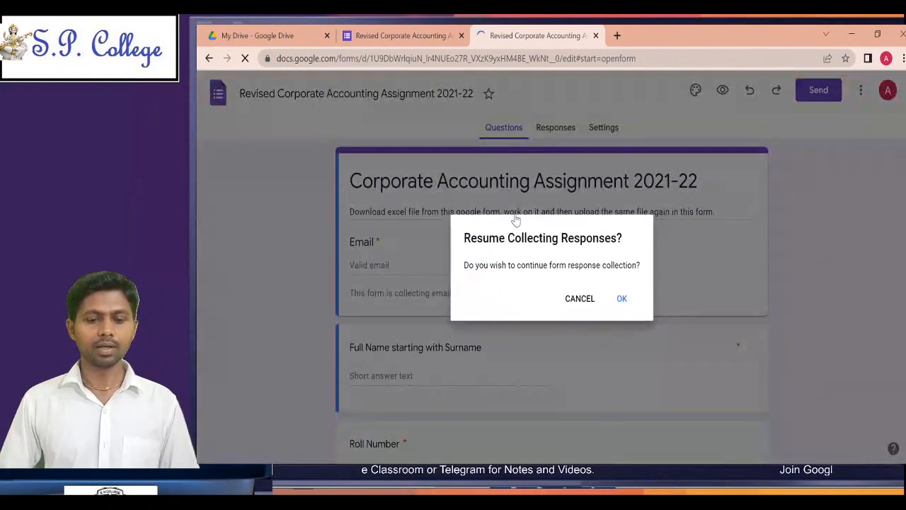
pyautogui.click(629, 304)
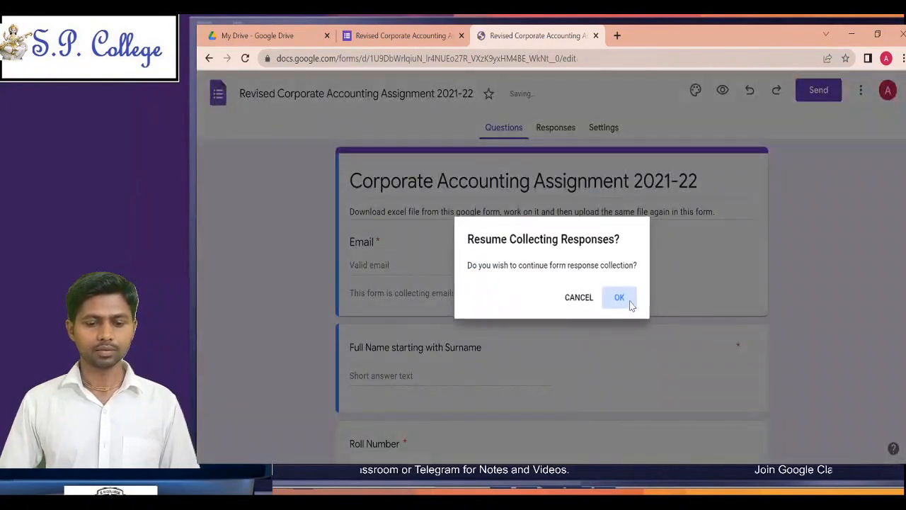
# Step: Review the form's questions, from the personal details through the file download link to the cell B1 and B2 value questions
pyautogui.scroll(-8, 632, 306)
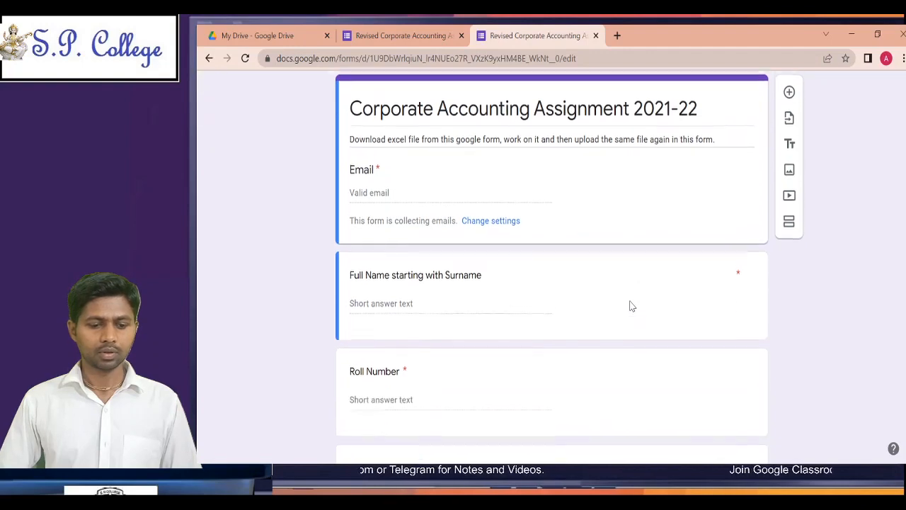
pyautogui.scroll(-2, 621, 268)
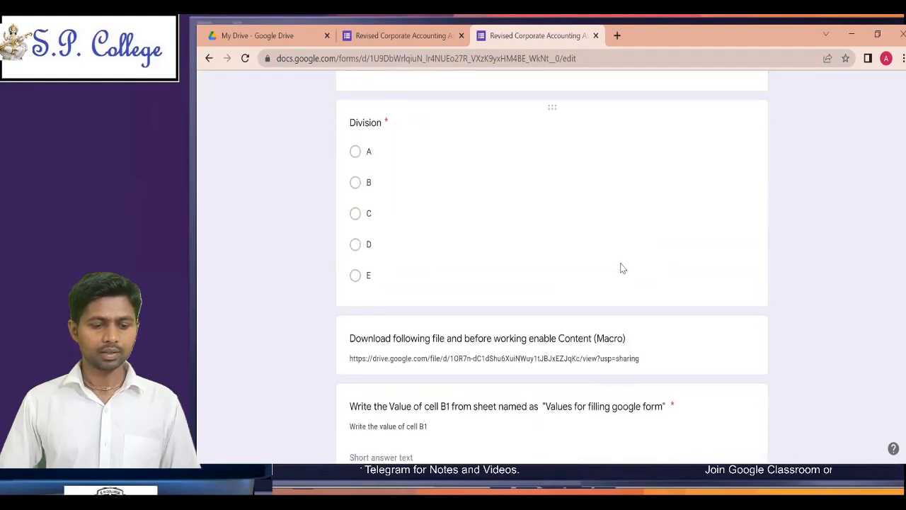
pyautogui.scroll(8, 621, 269)
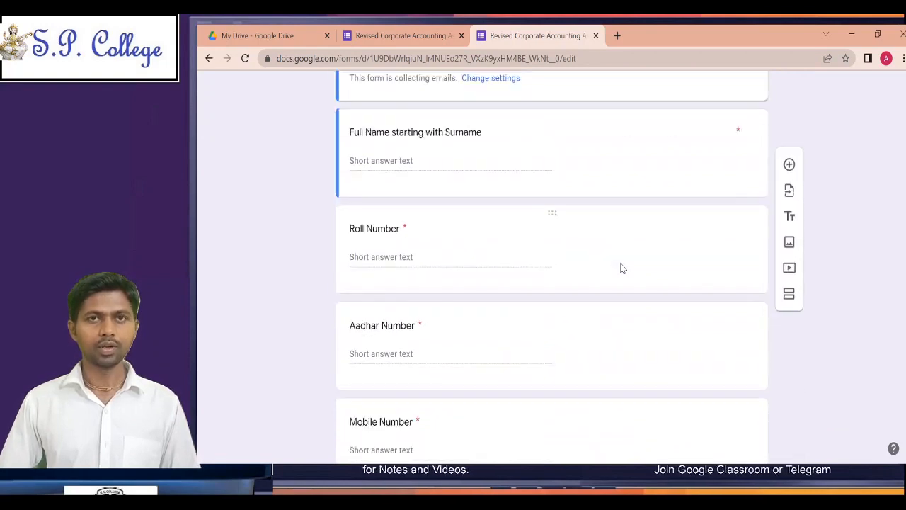
pyautogui.scroll(1, 622, 268)
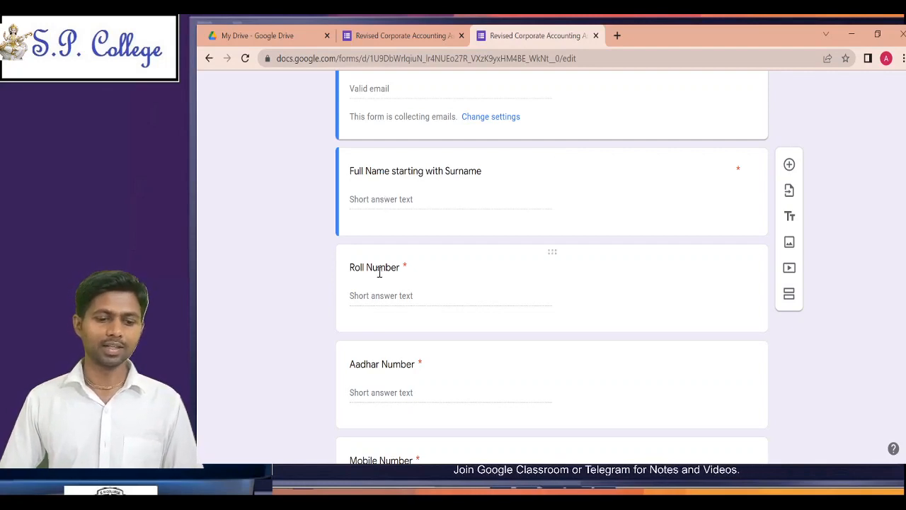
pyautogui.scroll(-3, 383, 293)
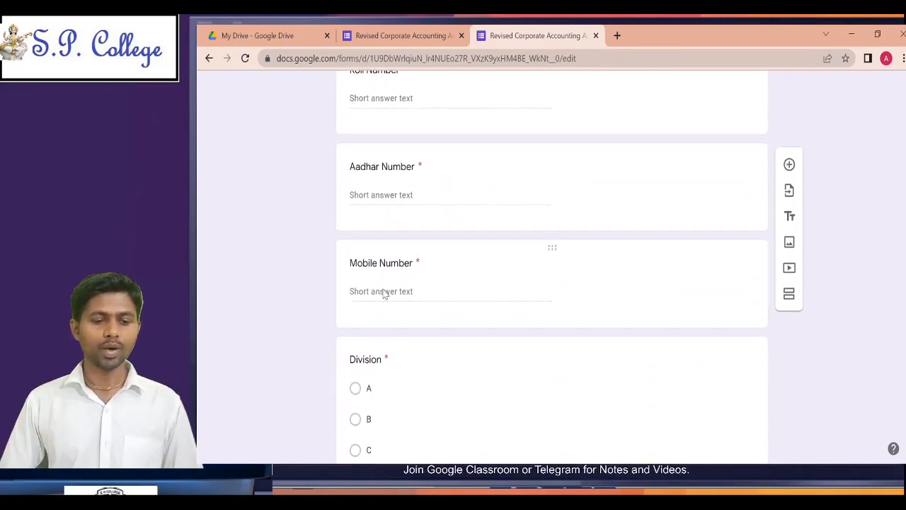
pyautogui.scroll(-6, 382, 293)
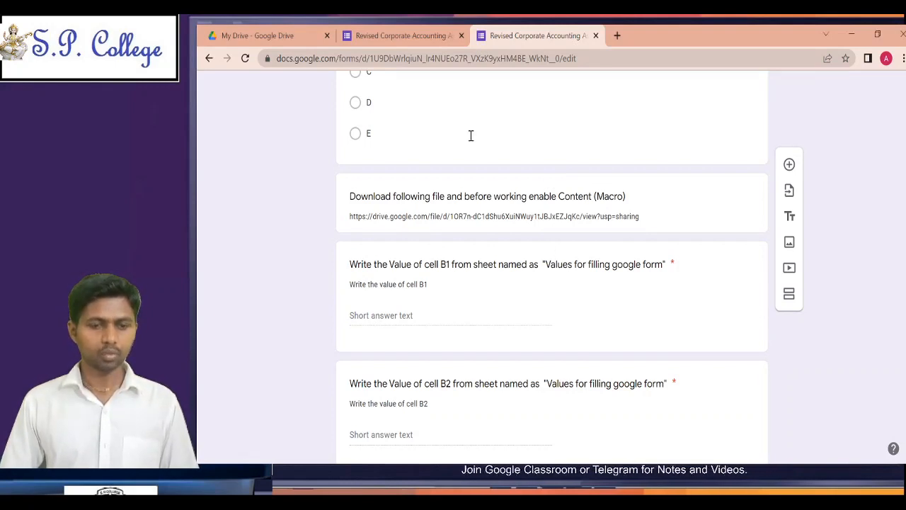
pyautogui.scroll(1, 471, 137)
pyautogui.scroll(-1, 470, 139)
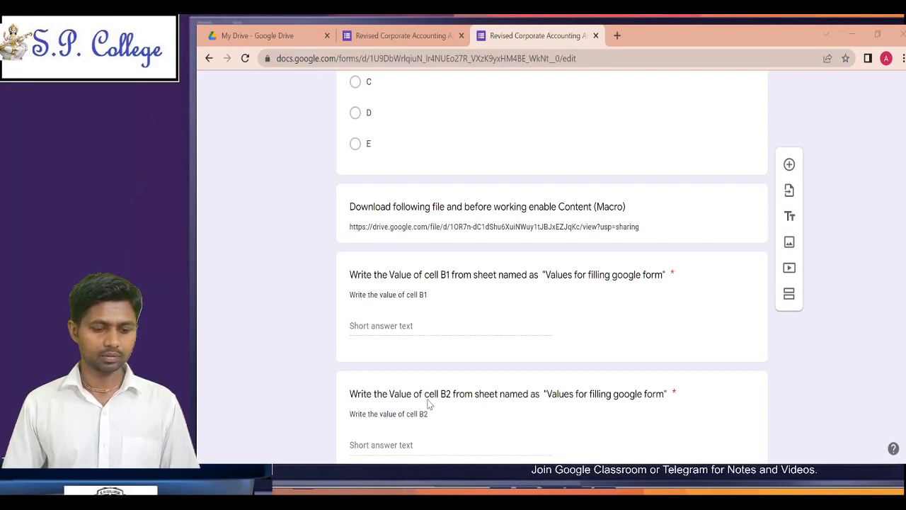
# Step: Switch to the assignment workbook in Excel and examine the question values in column B of the "Values for filling google form" sheet
pyautogui.hotkey('alt', 'Tab')
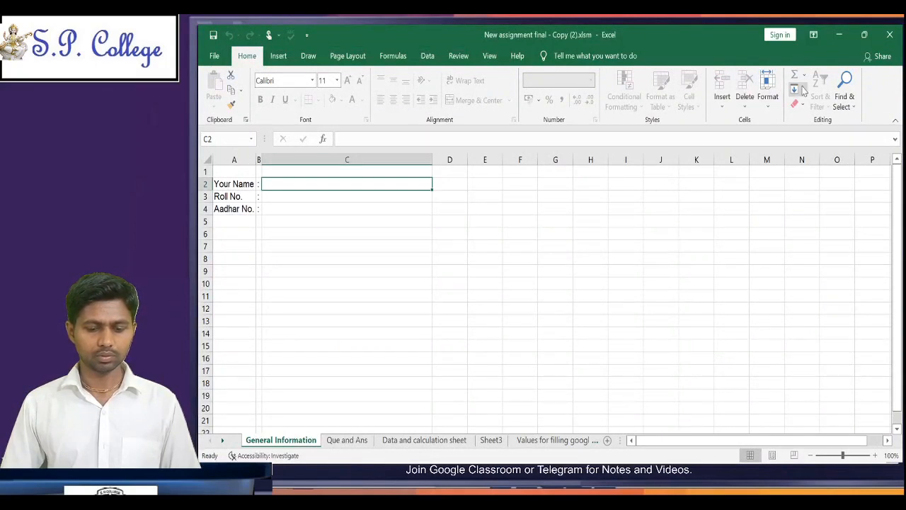
pyautogui.hotkey('alt', 'Tab')
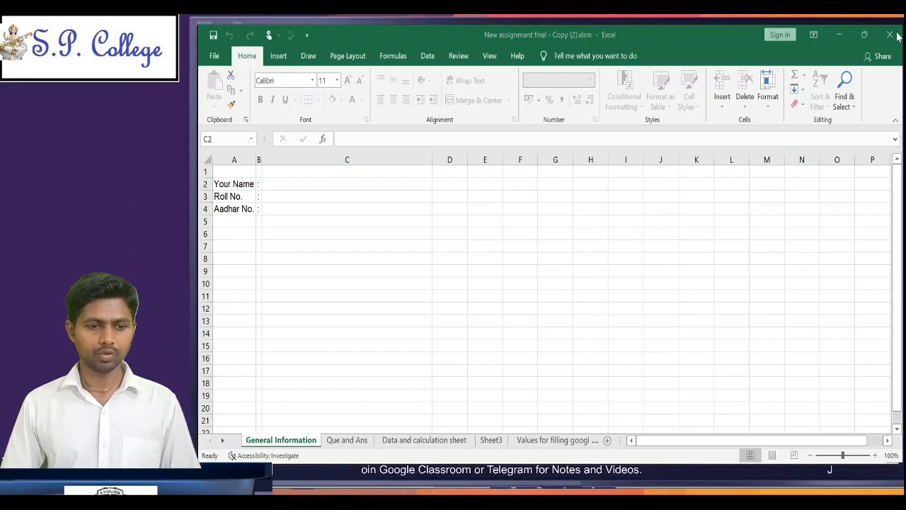
pyautogui.hotkey('alt', 'Tab')
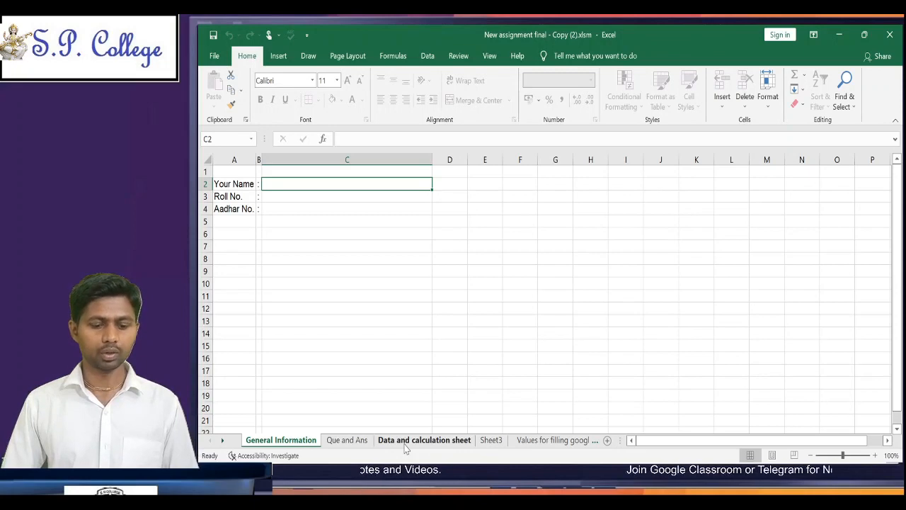
pyautogui.click(493, 441)
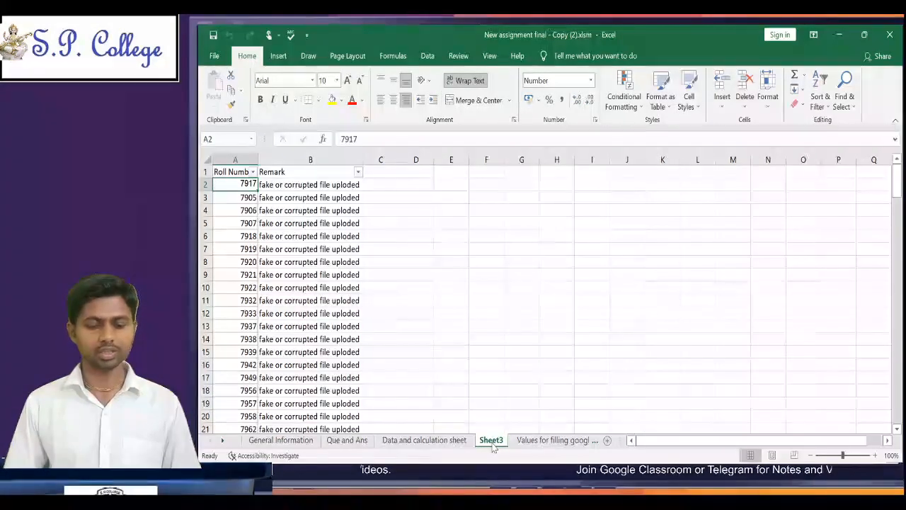
pyautogui.click(557, 441)
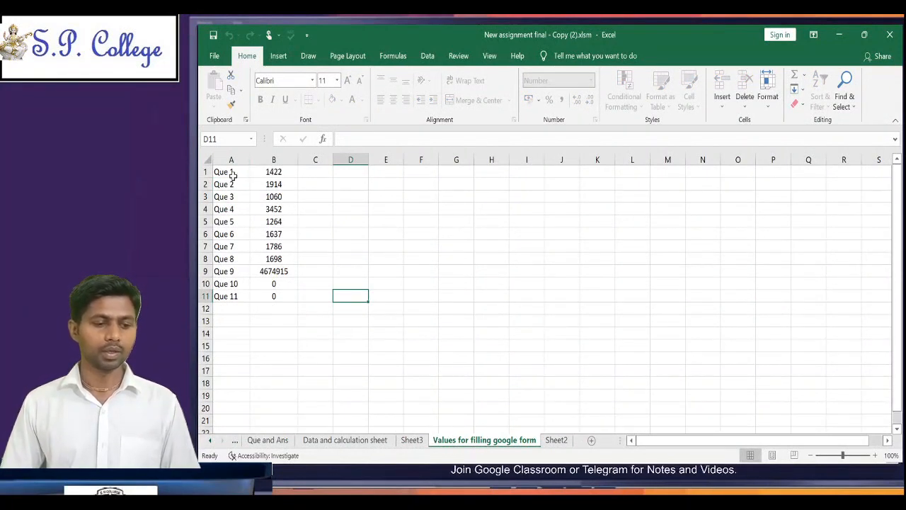
pyautogui.click(267, 171)
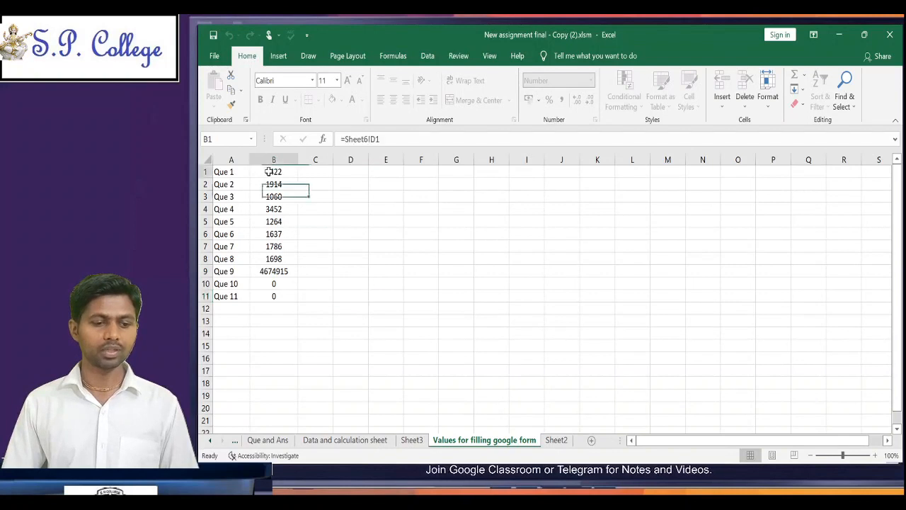
pyautogui.press('Down')
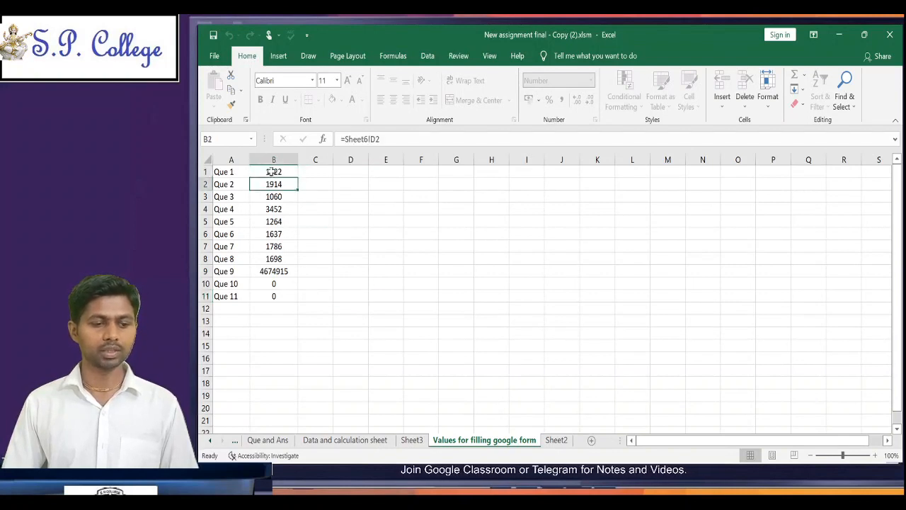
pyautogui.click(274, 170)
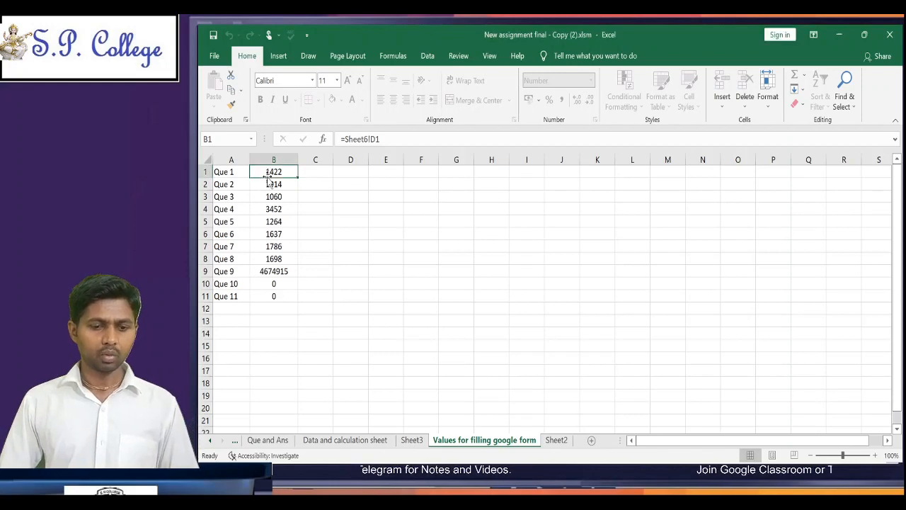
# Step: Try entering sdfg as the Que 1 answer in cell H3 of the "Data and calculation sheet"
pyautogui.click(210, 441)
pyautogui.click(424, 440)
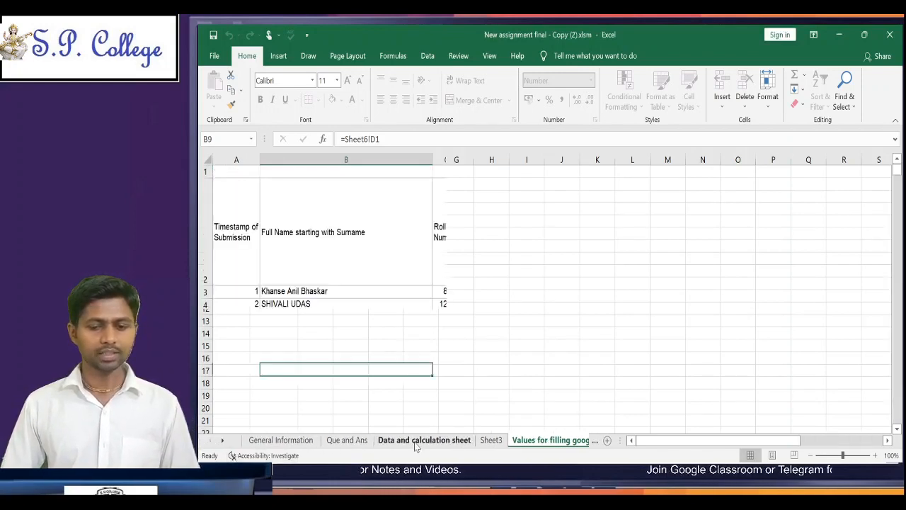
pyautogui.click(683, 294)
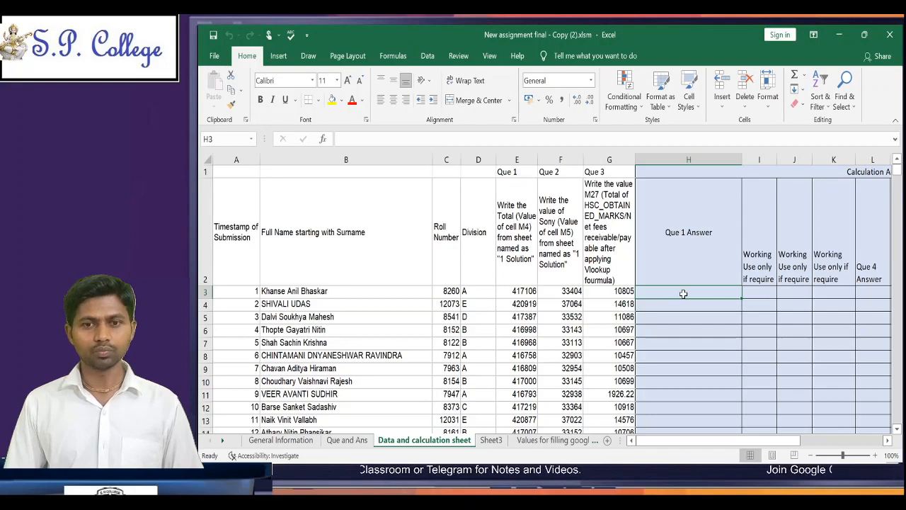
pyautogui.write('sdfg')
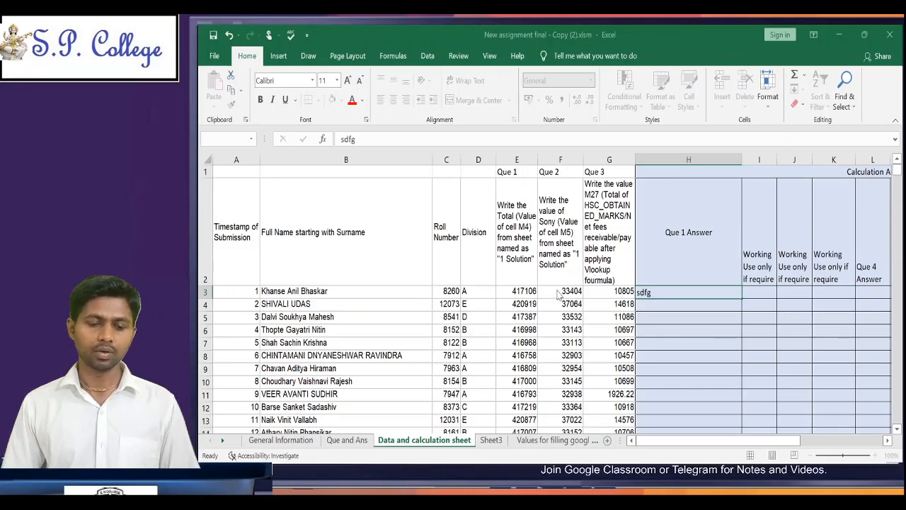
pyautogui.press('Escape')
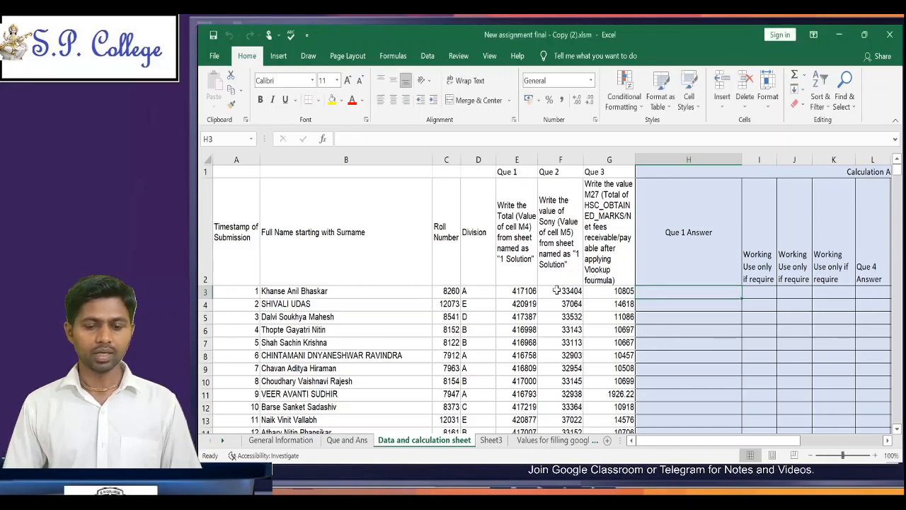
# Step: Enter the student's full name, starting with the surname, in cell C2 of the General Information sheet
pyautogui.click(281, 439)
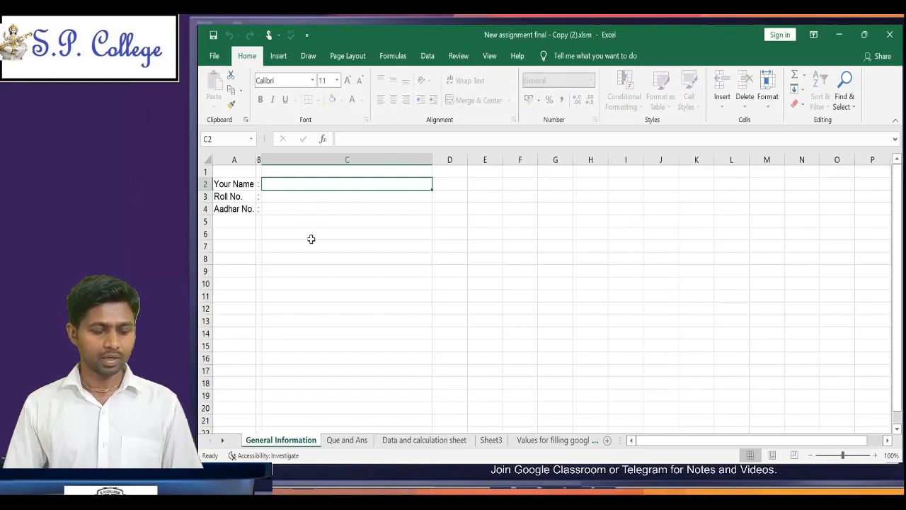
pyautogui.write('Anil')
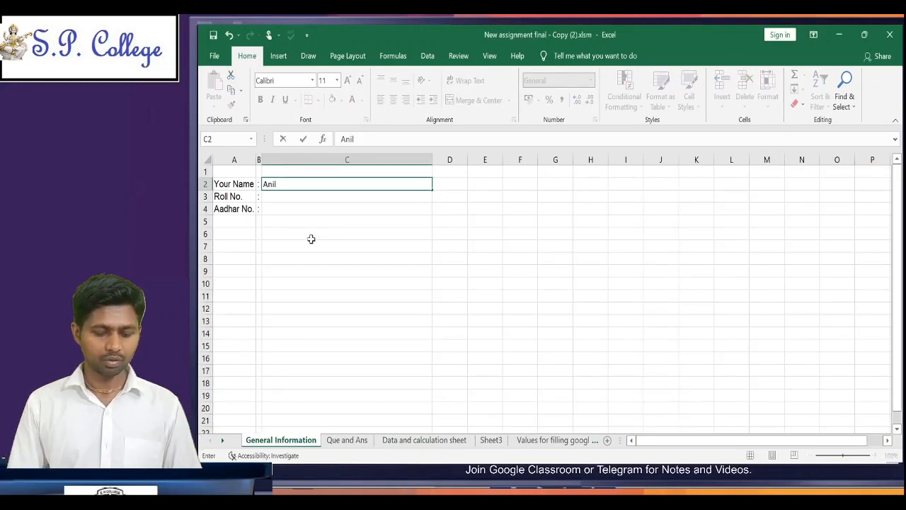
pyautogui.press('BackSpace')
pyautogui.press('BackSpace')
pyautogui.press('BackSpace')
pyautogui.press('BackSpace')
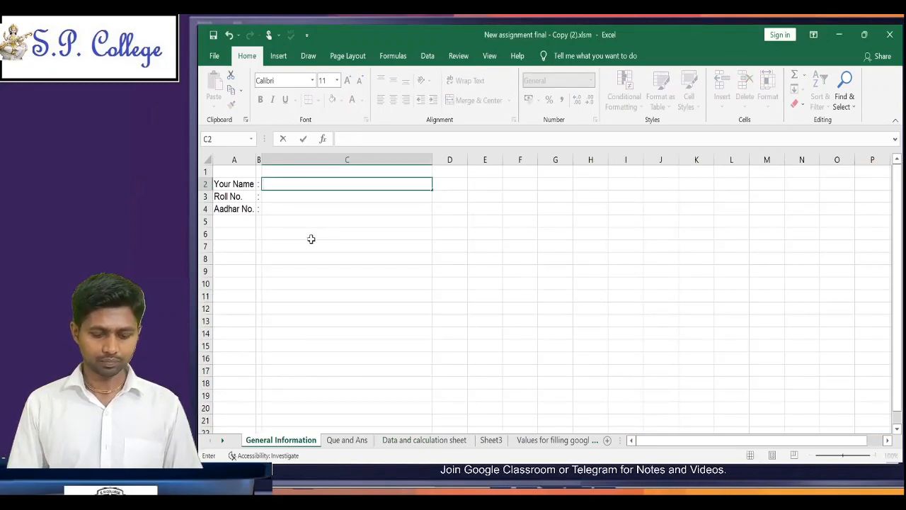
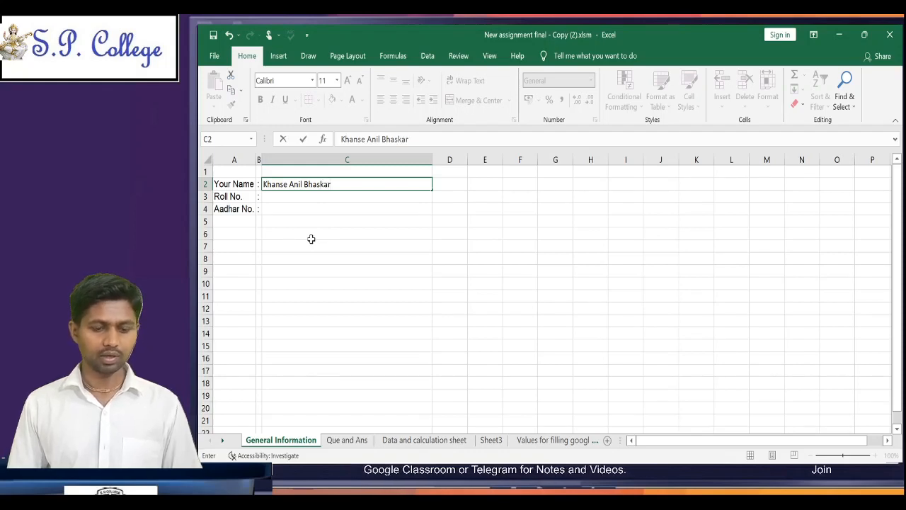
pyautogui.press('Return')
# Step: Fill in the student's roll number in cell C3 and the Aadhar number in cell C4
pyautogui.write('1000')
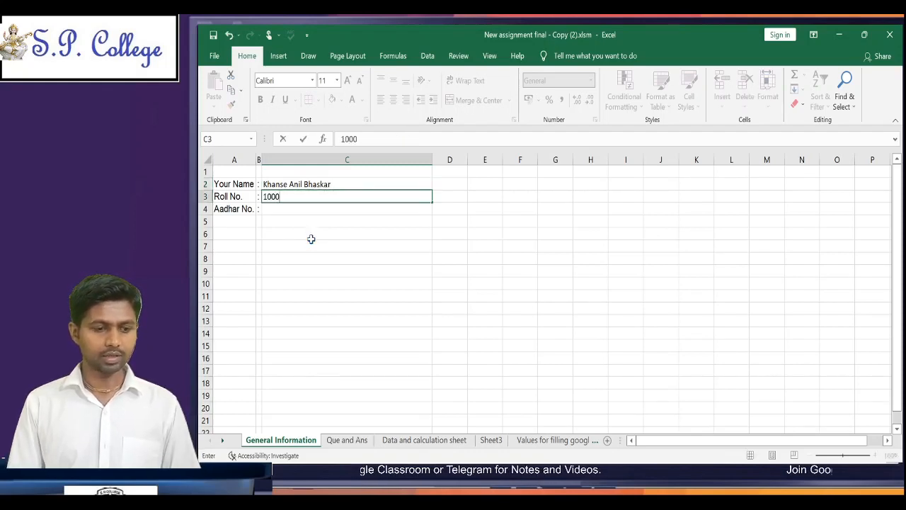
pyautogui.press('Return')
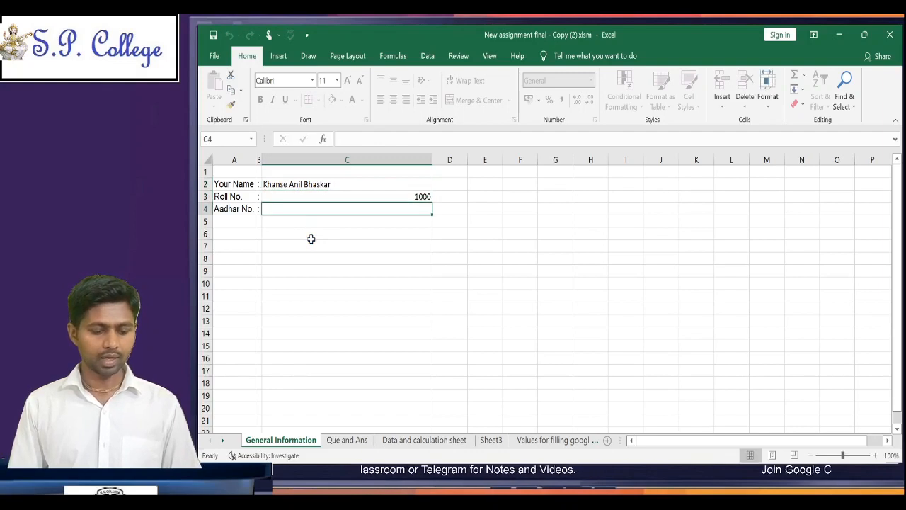
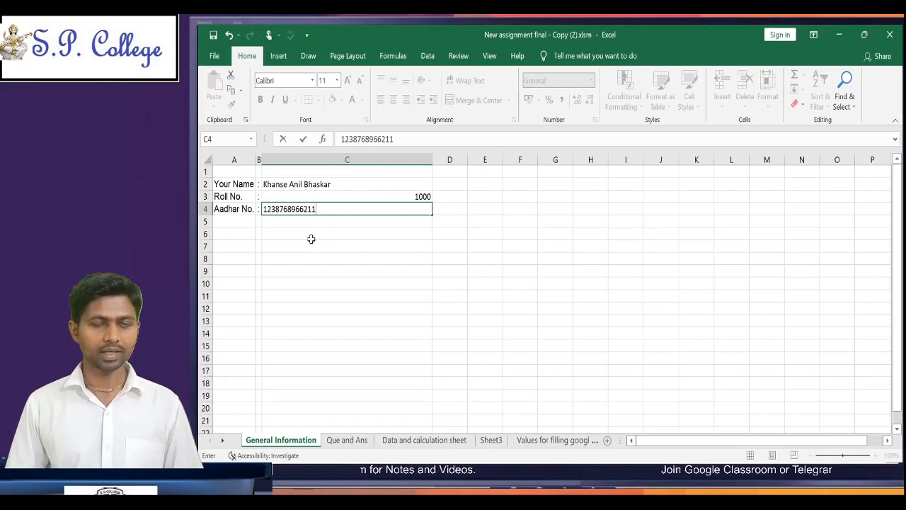
pyautogui.press('Return')
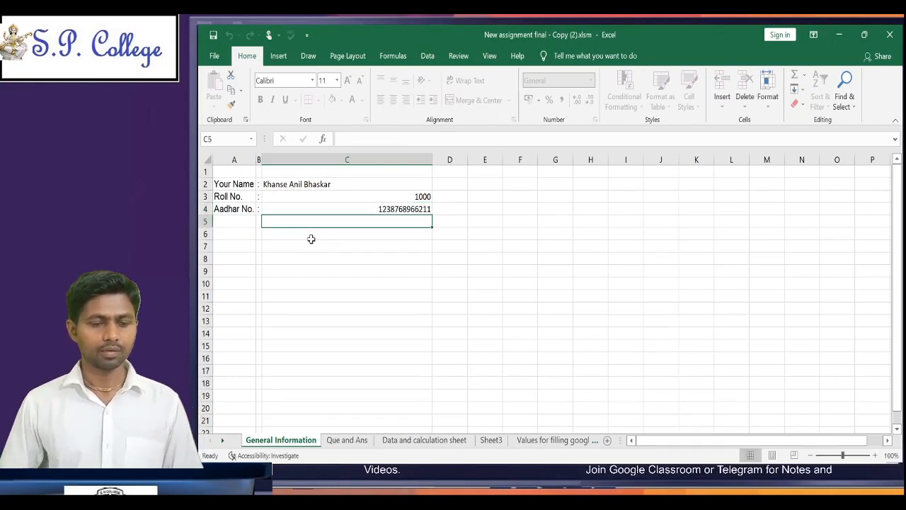
pyautogui.press('Up')
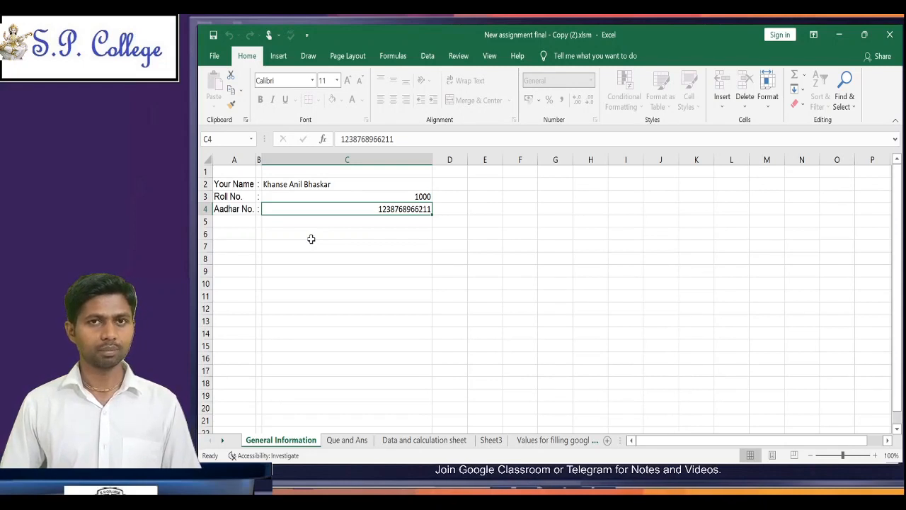
pyautogui.press('Up')
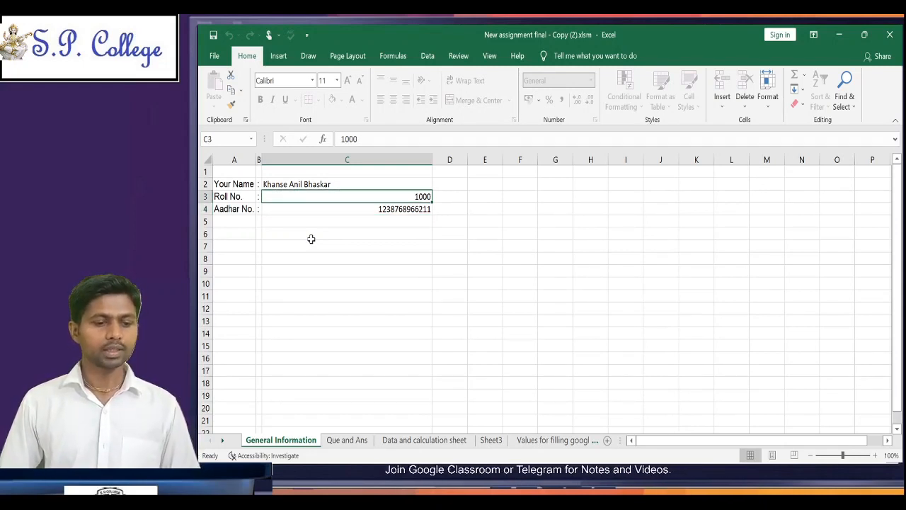
pyautogui.press('Up')
pyautogui.press('Down')
pyautogui.press('Up')
pyautogui.press('Down')
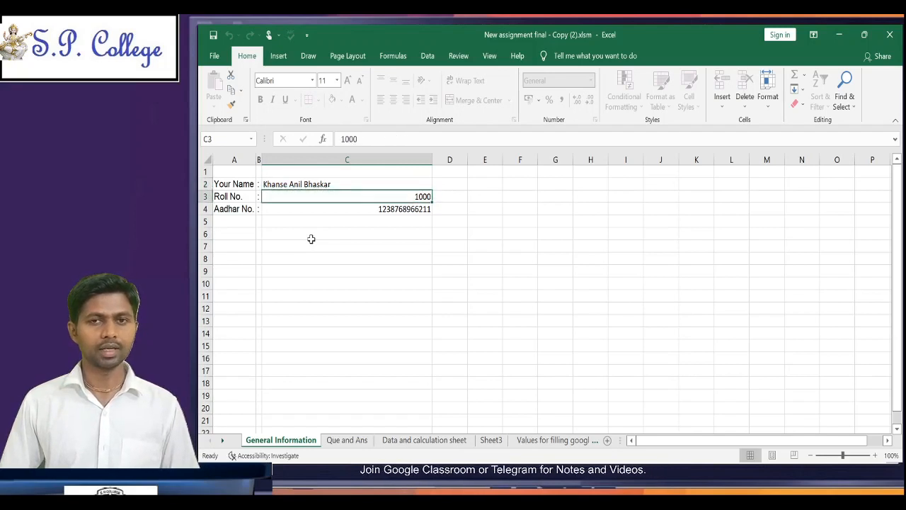
pyautogui.press('Down')
pyautogui.press('Up')
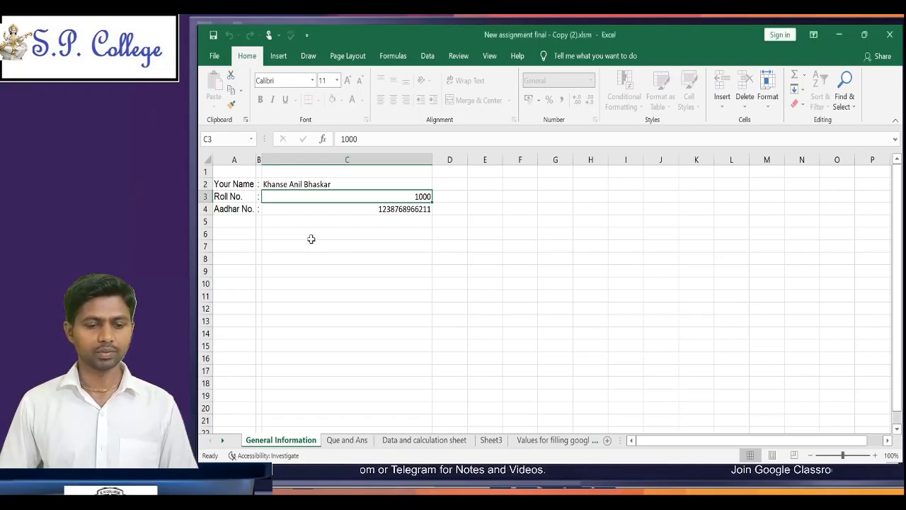
pyautogui.press('Up')
pyautogui.press('Down')
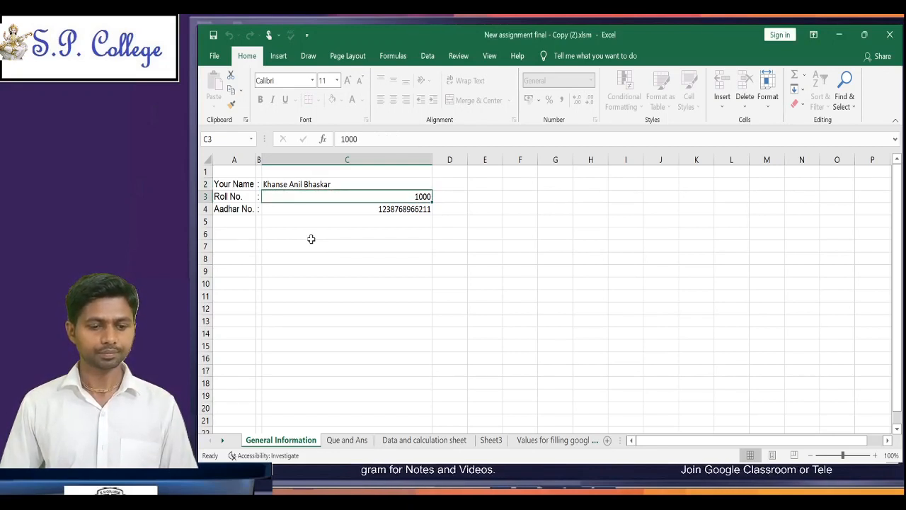
# Step: Read question 1 on the Que and Ans sheet, and examine the student names and Que 1 Answer column on the Data and calculation sheet
pyautogui.click(346, 440)
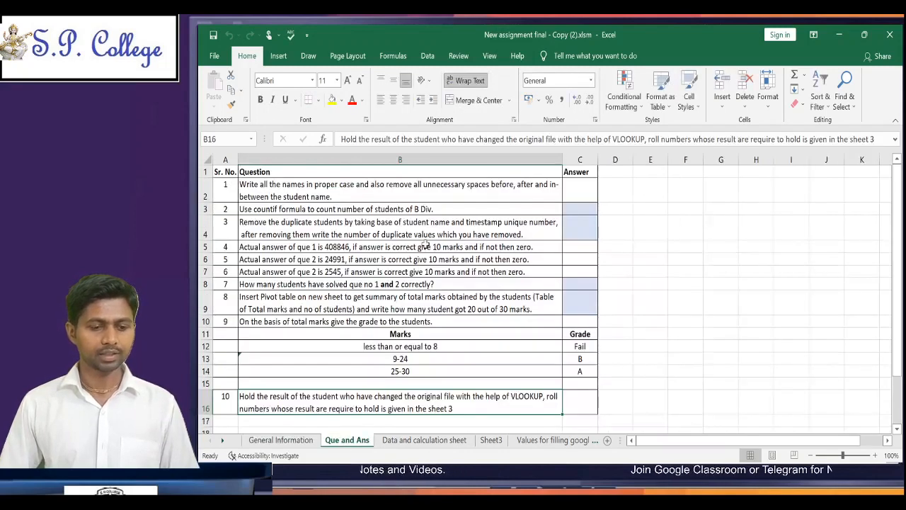
pyautogui.click(403, 190)
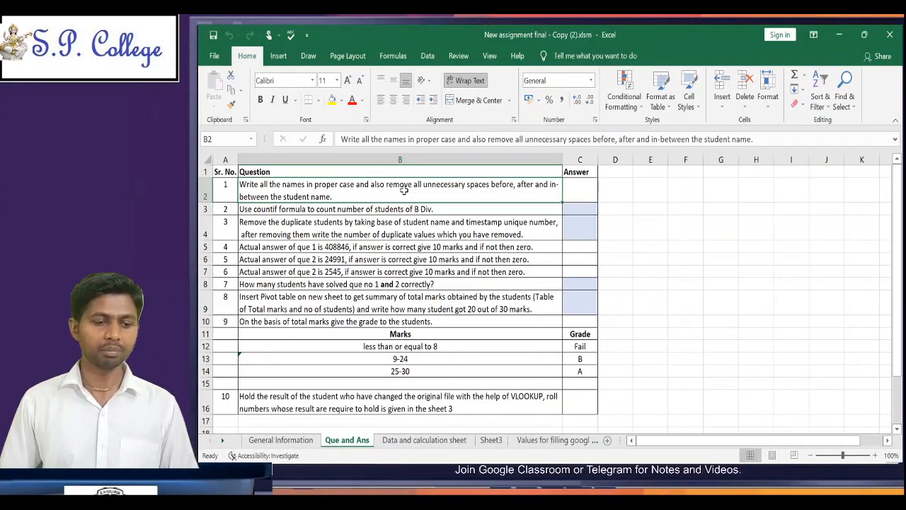
pyautogui.press('Right')
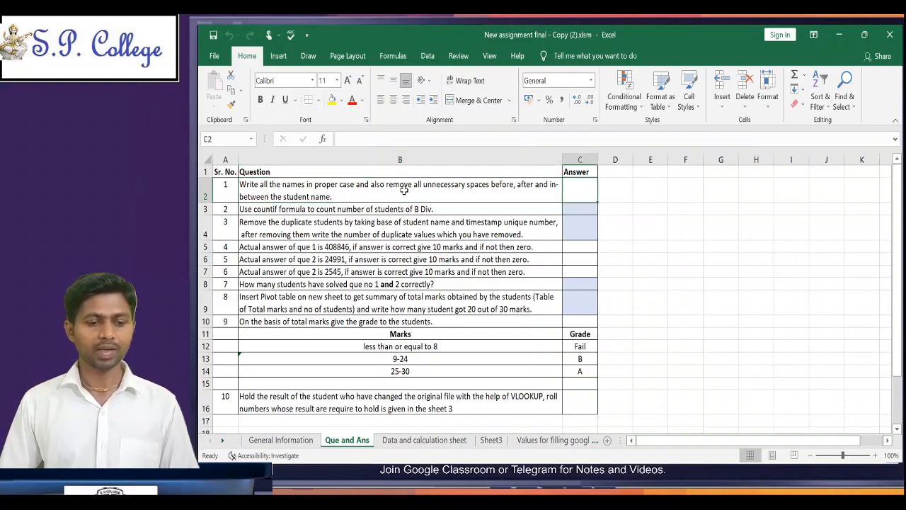
pyautogui.click(445, 440)
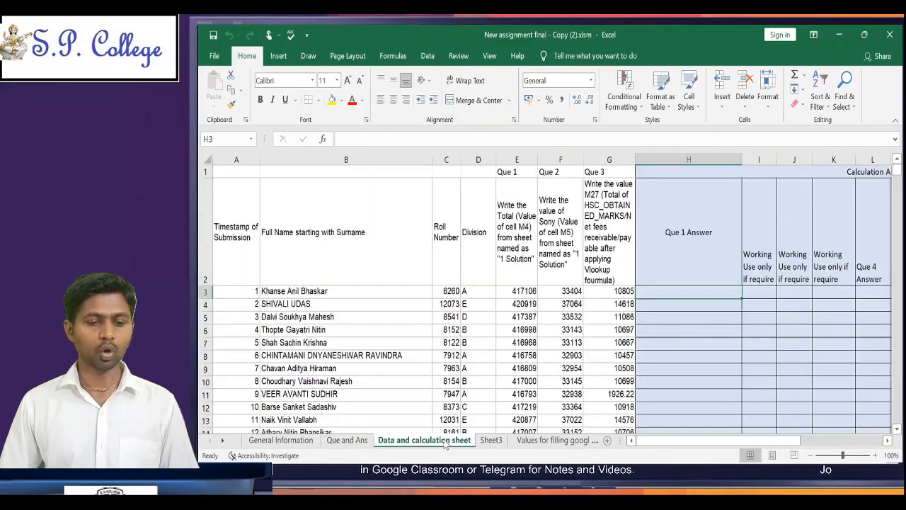
pyautogui.click(324, 291)
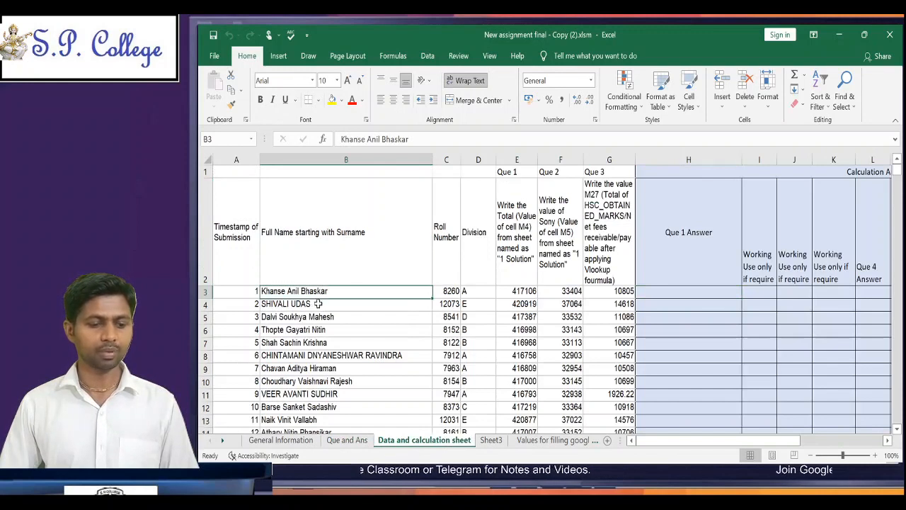
pyautogui.click(315, 303)
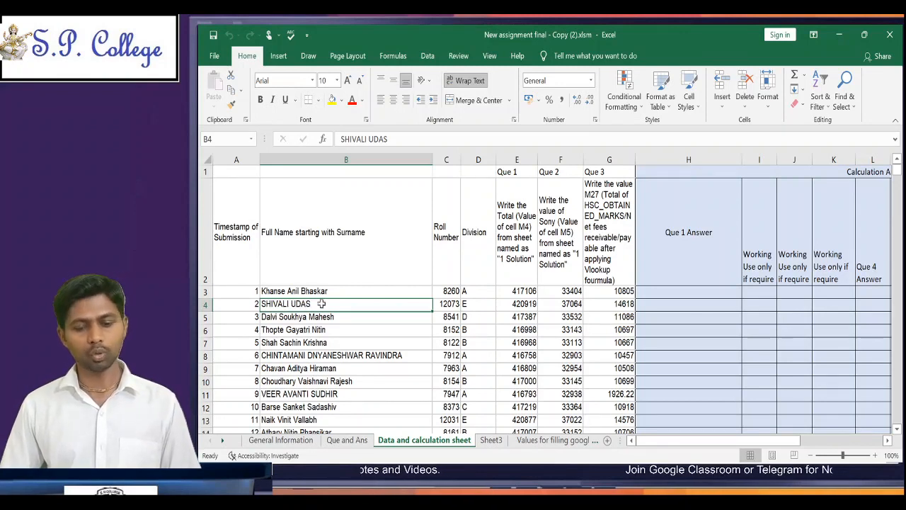
pyautogui.click(663, 290)
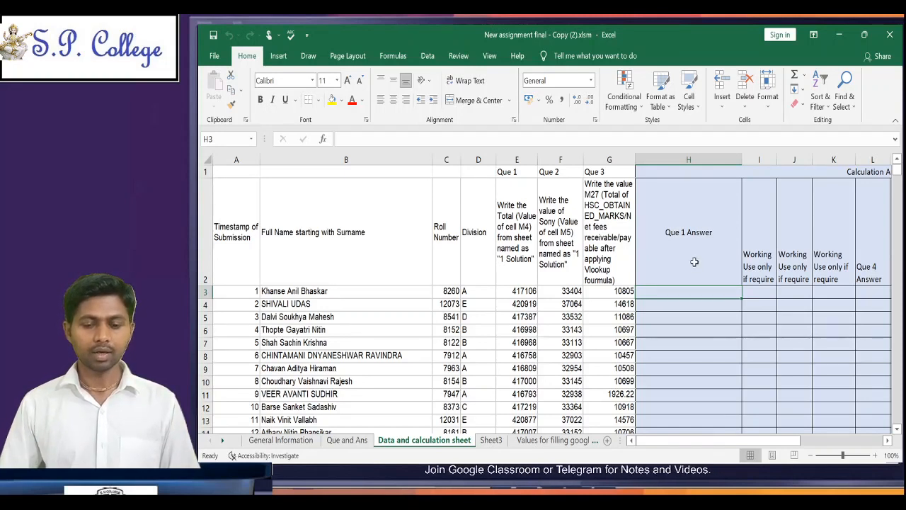
pyautogui.click(688, 236)
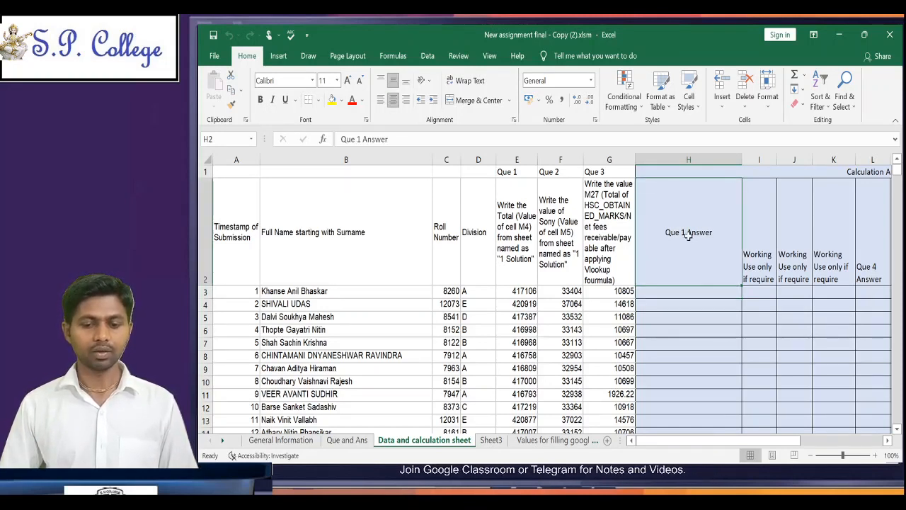
# Step: Enter the formula =PROPER(TRIM(B3)) in cell H3 of the Que 1 Answer column
pyautogui.click(680, 291)
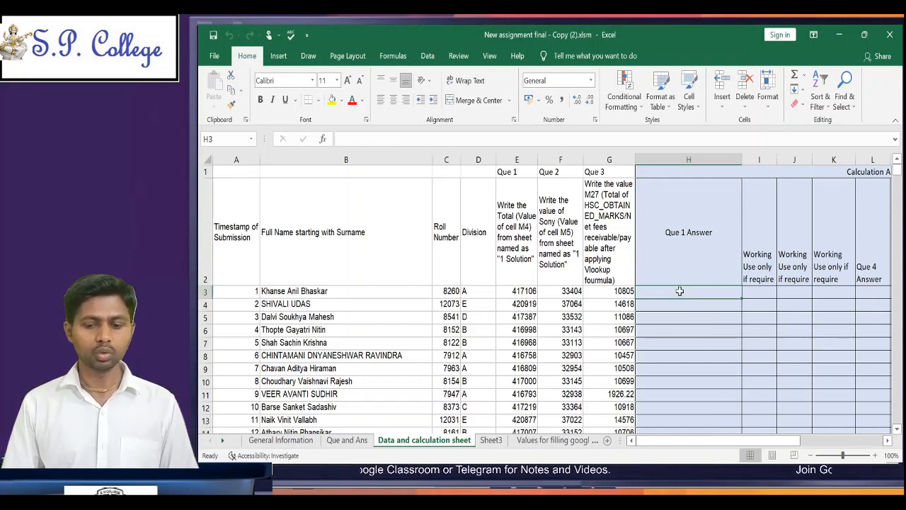
pyautogui.write('=')
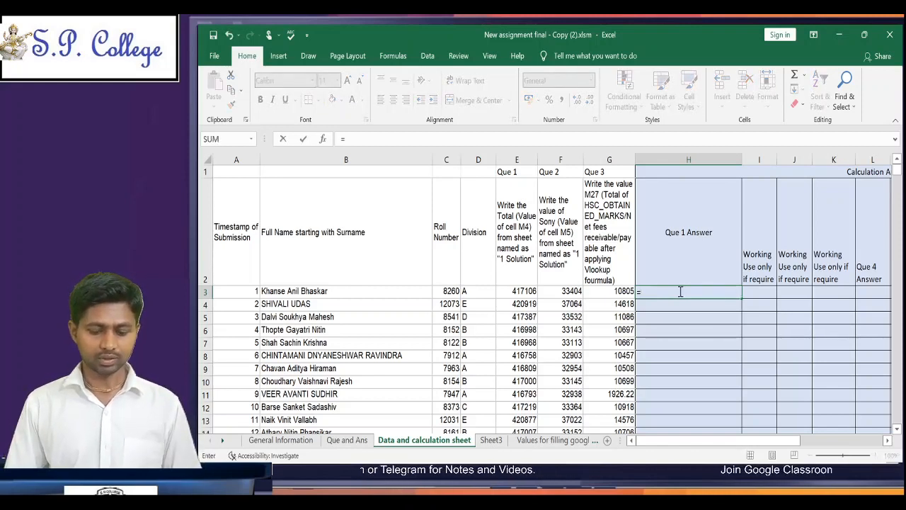
pyautogui.write('pr')
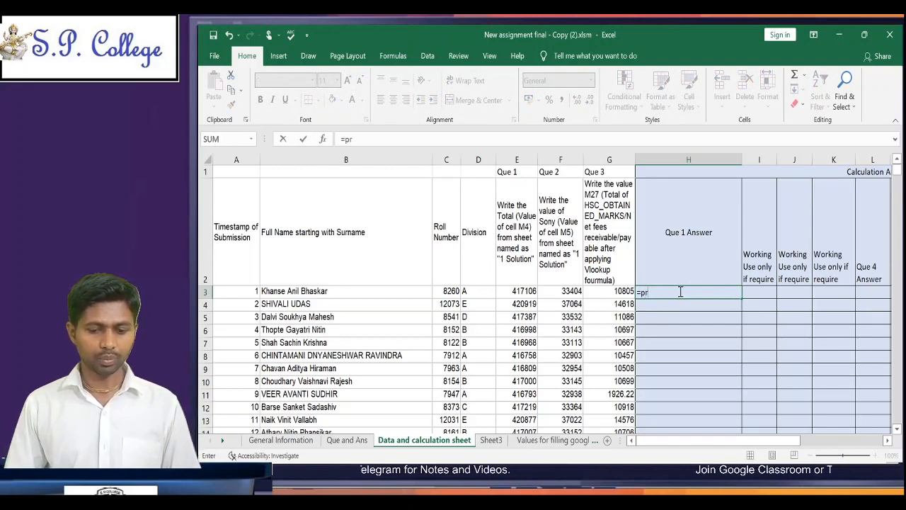
pyautogui.write('o')
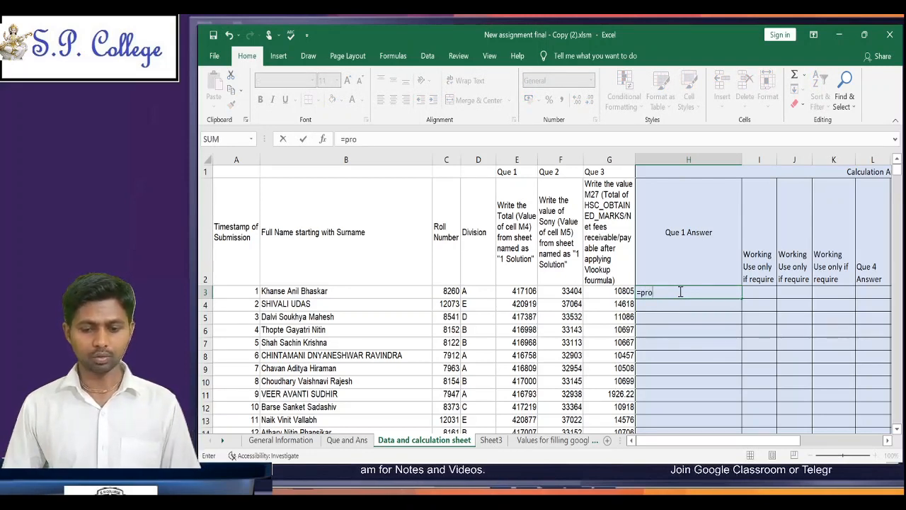
pyautogui.press('Tab')
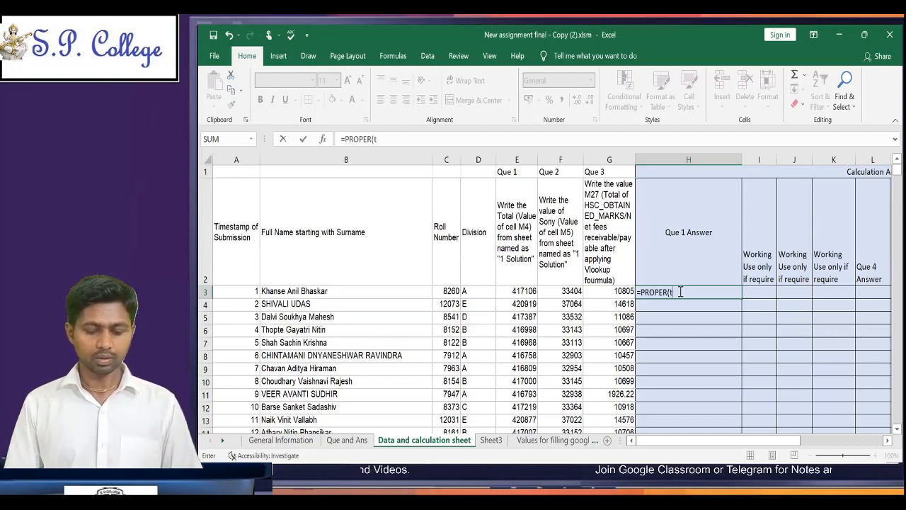
pyautogui.write('tim')
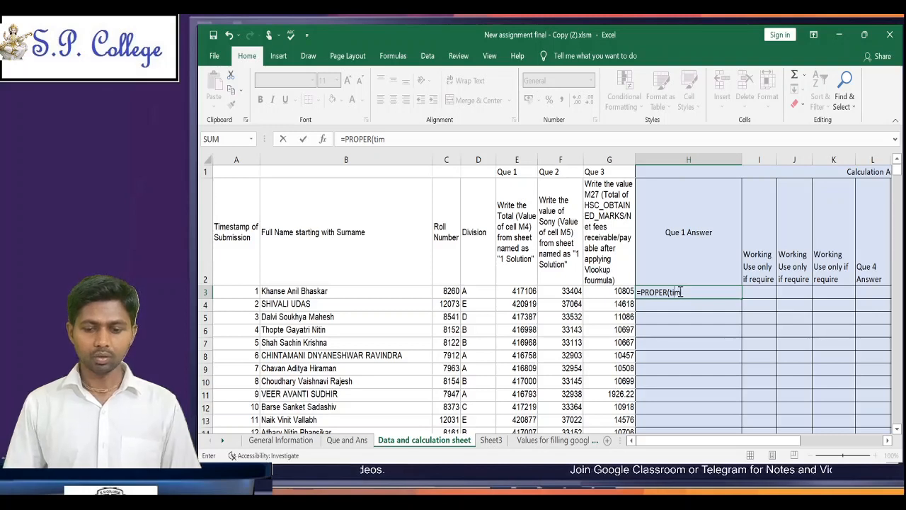
pyautogui.press('BackSpace')
pyautogui.press('BackSpace')
pyautogui.write('ri')
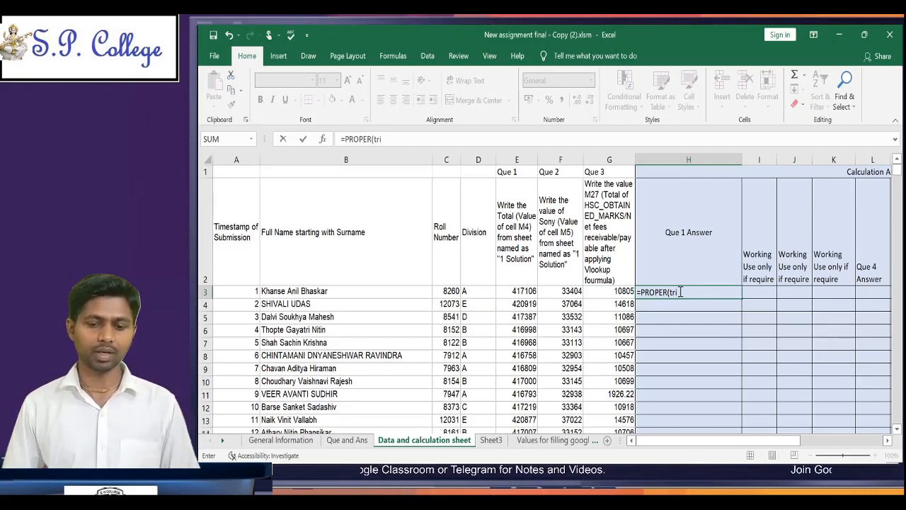
pyautogui.press('Tab')
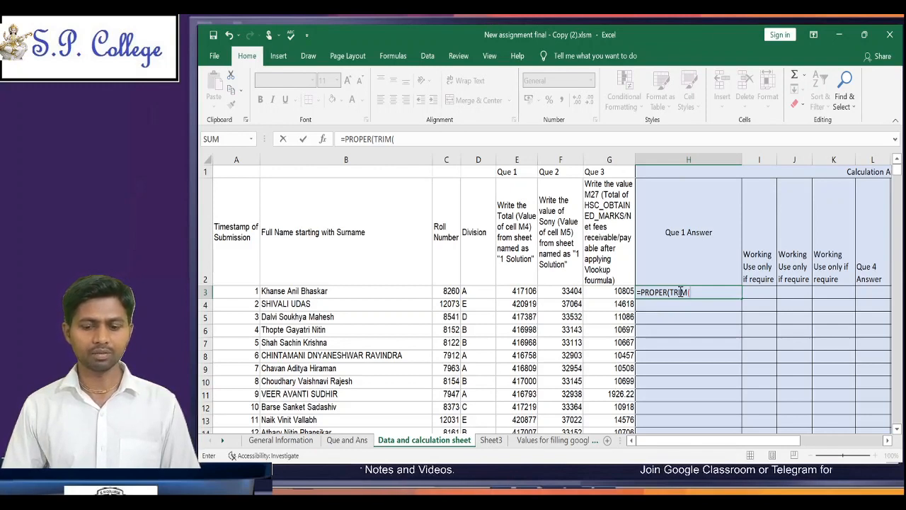
pyautogui.click(353, 291)
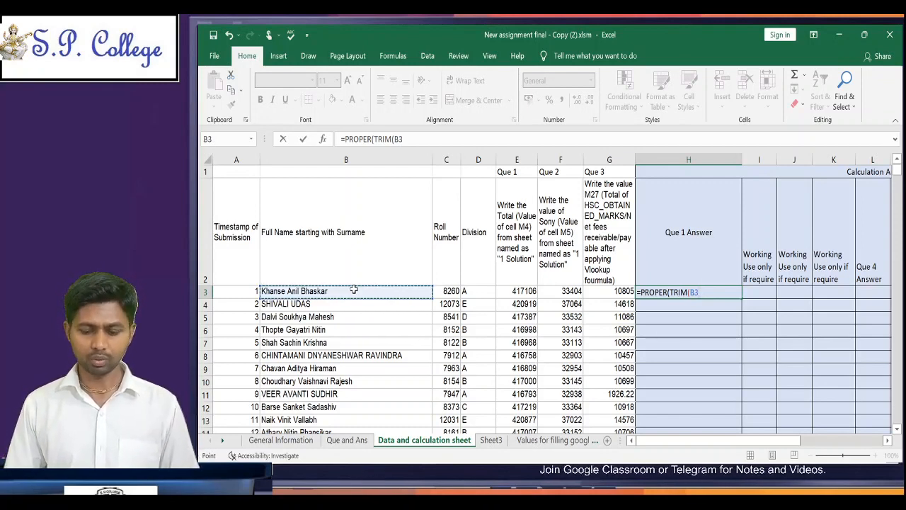
pyautogui.write('))')
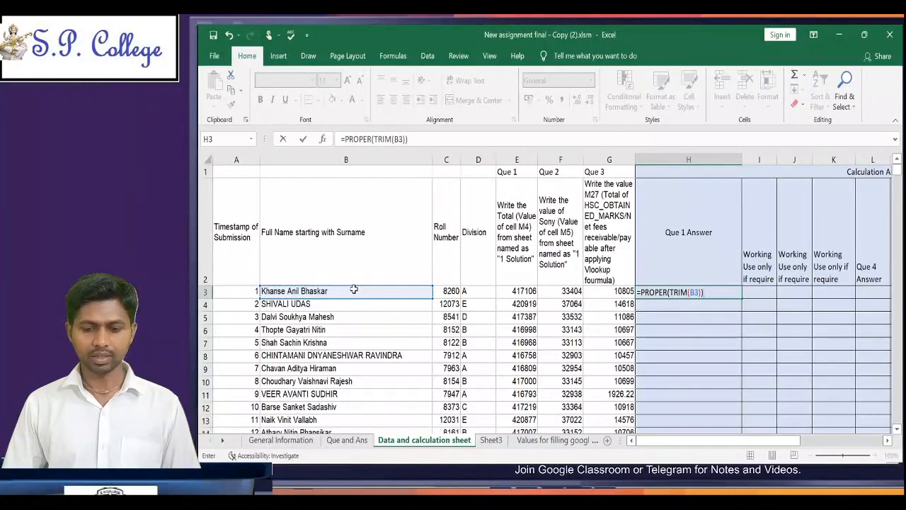
pyautogui.hotkey('ctrl', 'Return')
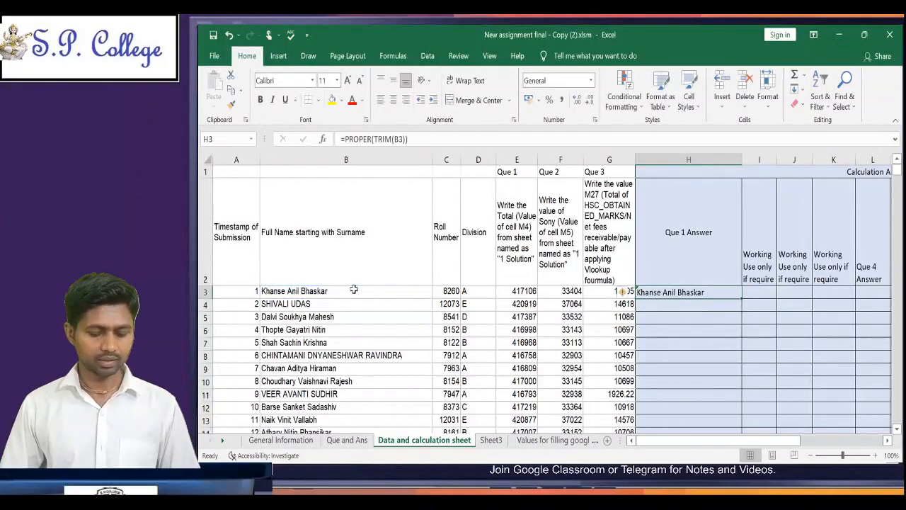
# Step: Copy the H3 name-cleaning formula down the Que 1 Answer column through H517, the last student row
pyautogui.hotkey('ctrl', 'c')
pyautogui.press('Left')
pyautogui.hotkey('ctrl', 'Down')
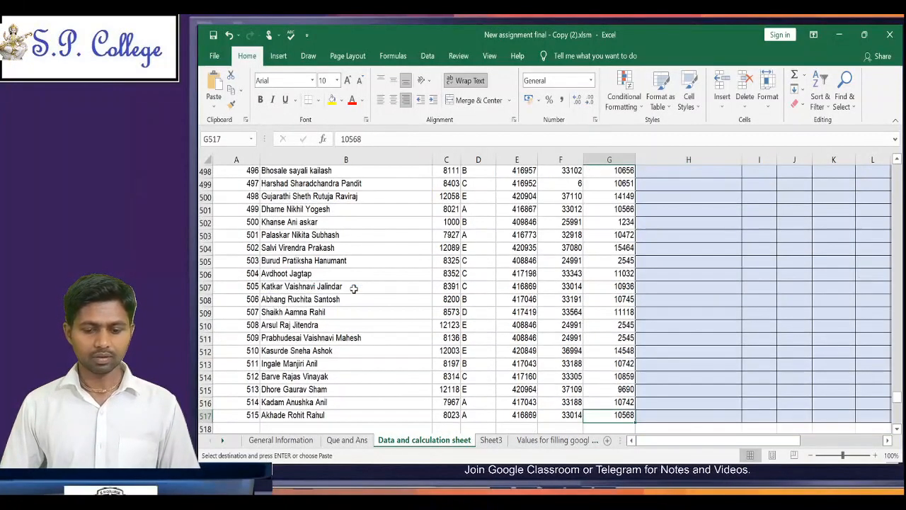
pyautogui.press('Right')
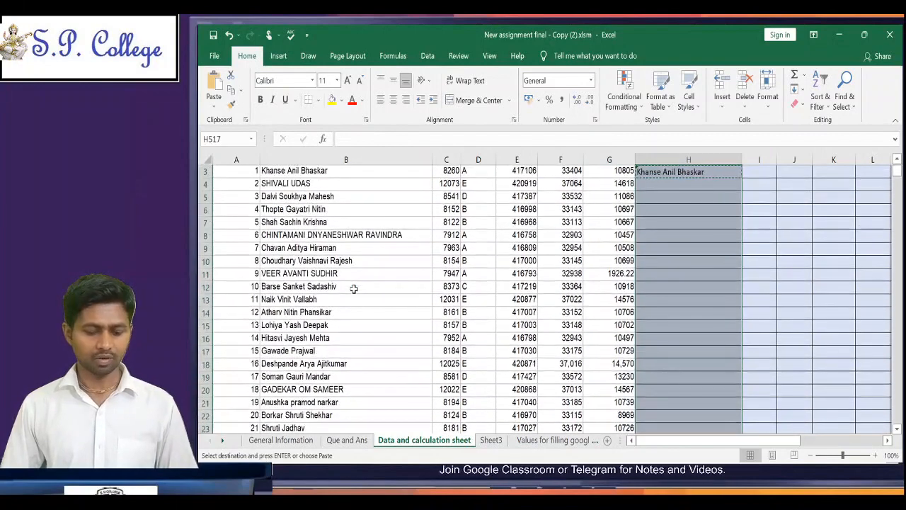
pyautogui.hotkey('ctrl', 'v')
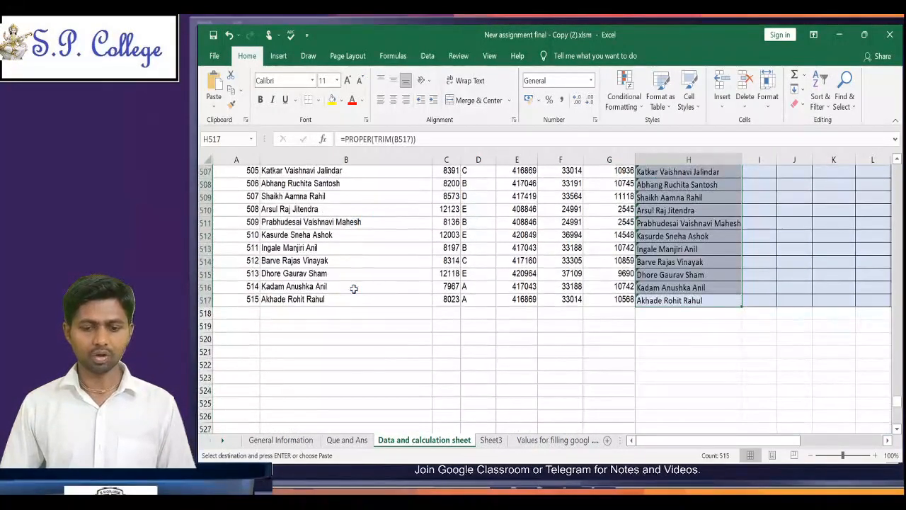
# Step: Compare the cleaned names in the Que 1 Answer column with the original full names in column B, starting with row 4
pyautogui.hotkey('ctrl', 'Up')
pyautogui.press('Down')
pyautogui.press('Down')
pyautogui.press('Down')
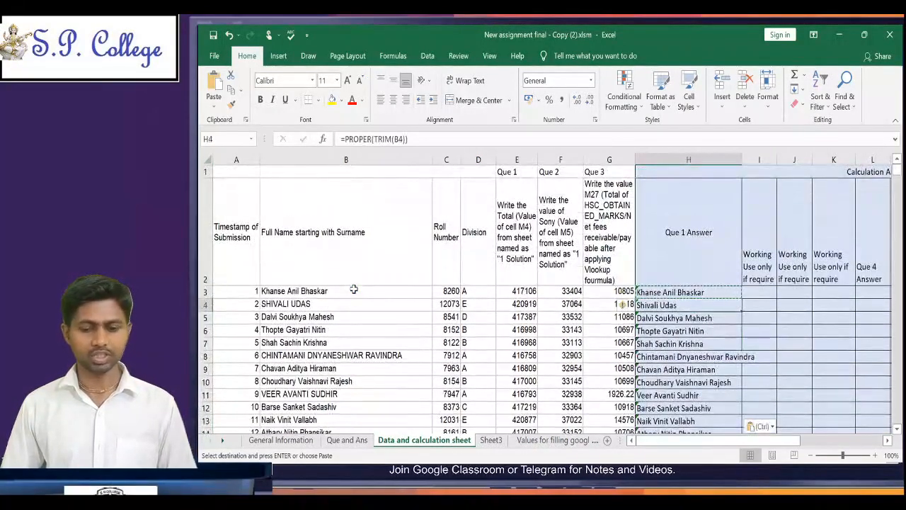
pyautogui.click(309, 304)
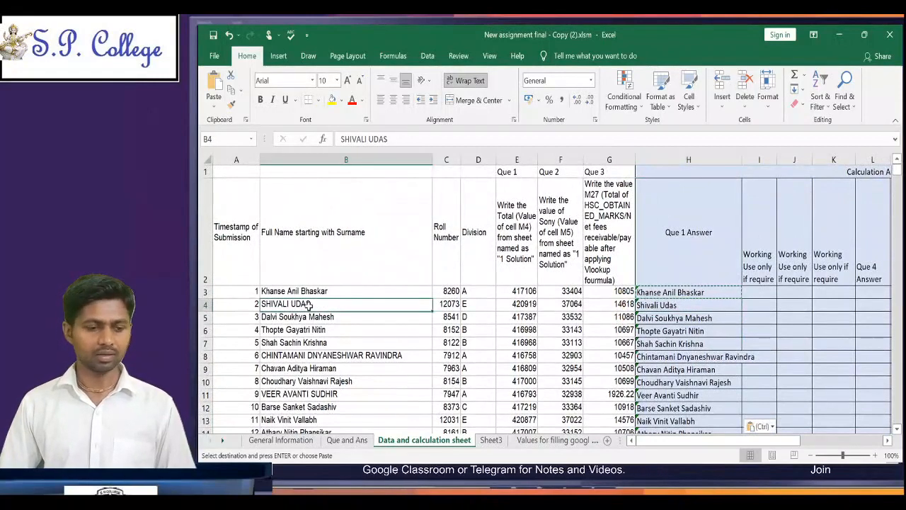
pyautogui.click(675, 307)
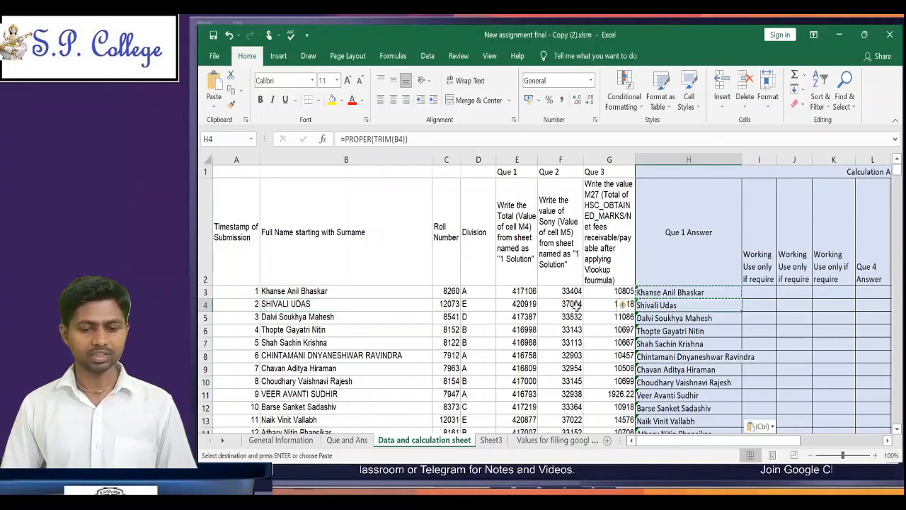
pyautogui.press('Right')
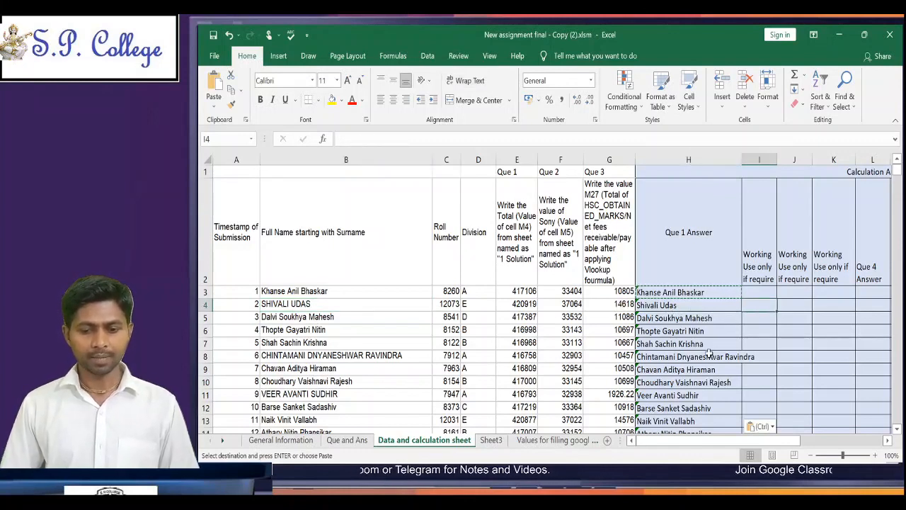
pyautogui.press('Up')
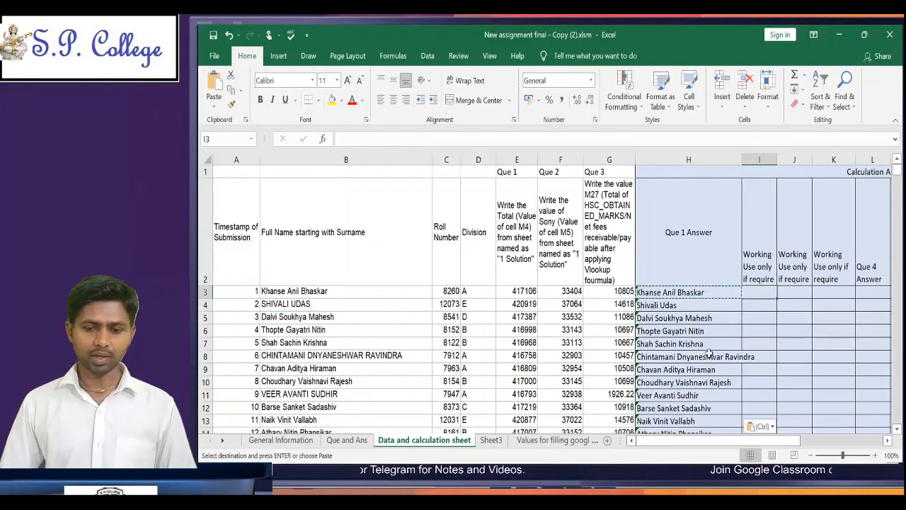
# Step: Read question 2 on the Que and Ans sheet, and examine the Division column down to its last row on the Data and calculation sheet
pyautogui.click(342, 440)
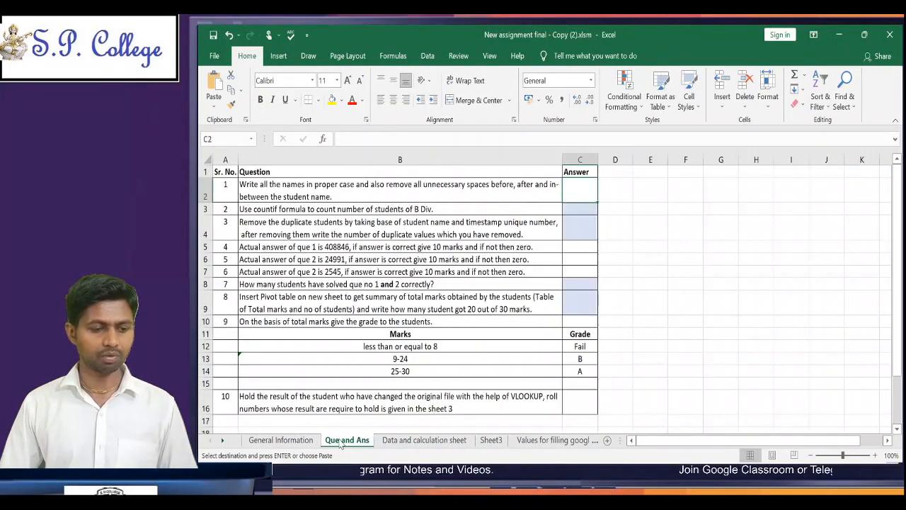
pyautogui.click(311, 209)
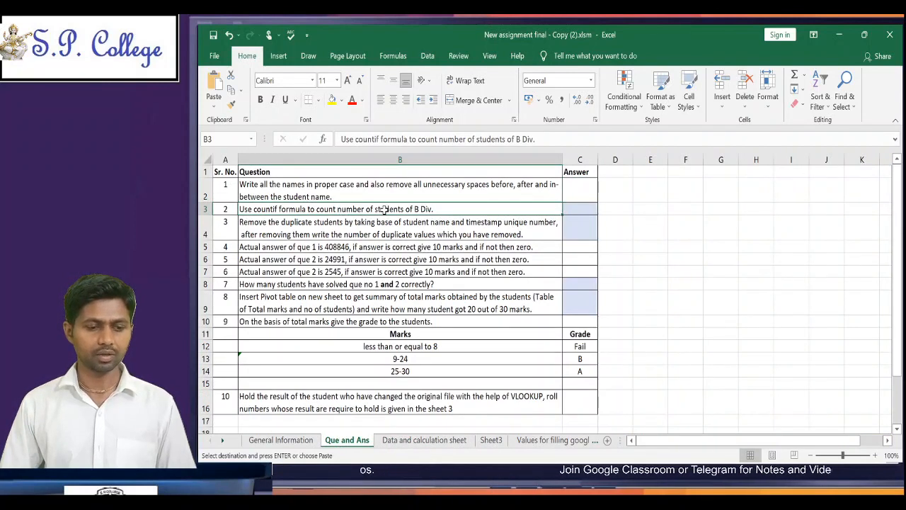
pyautogui.doubleClick(258, 210)
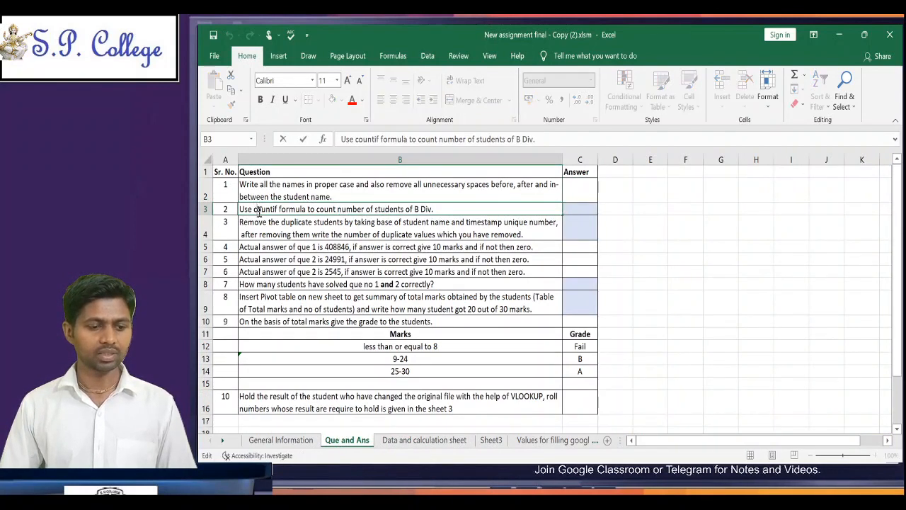
pyautogui.doubleClick(259, 210)
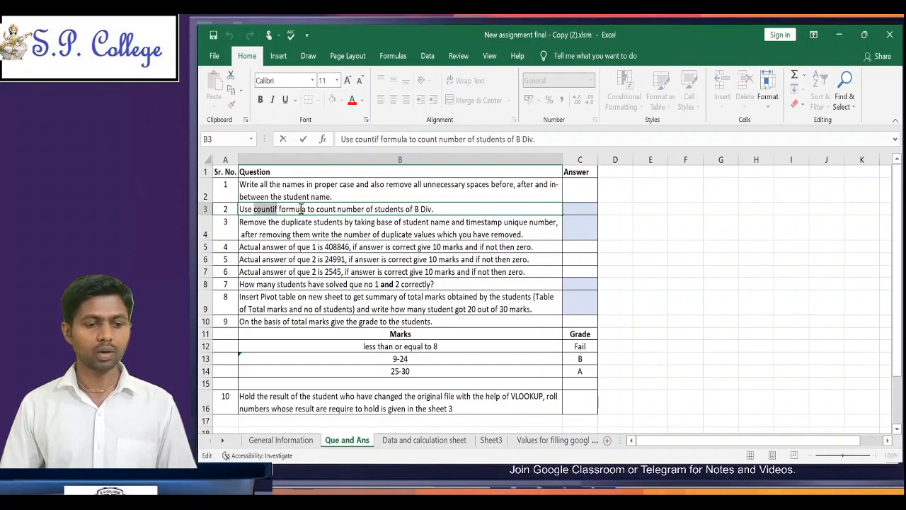
pyautogui.click(399, 209)
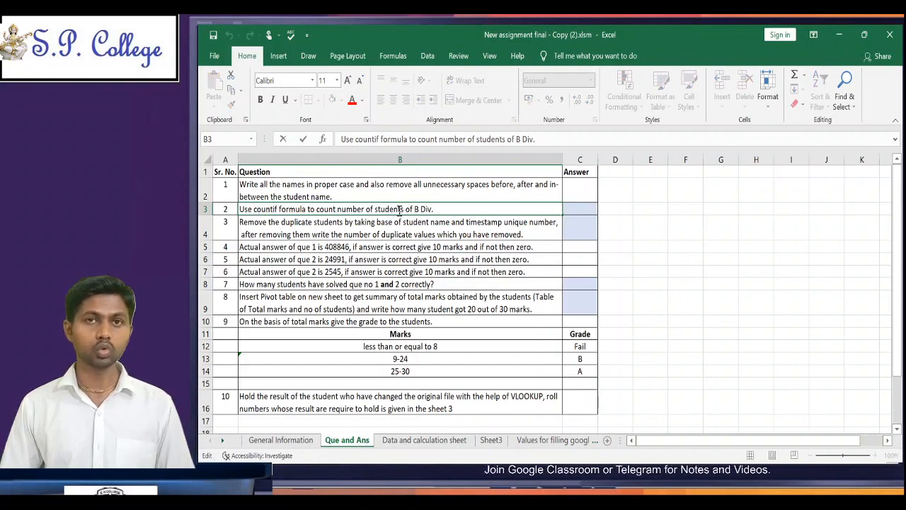
pyautogui.click(439, 443)
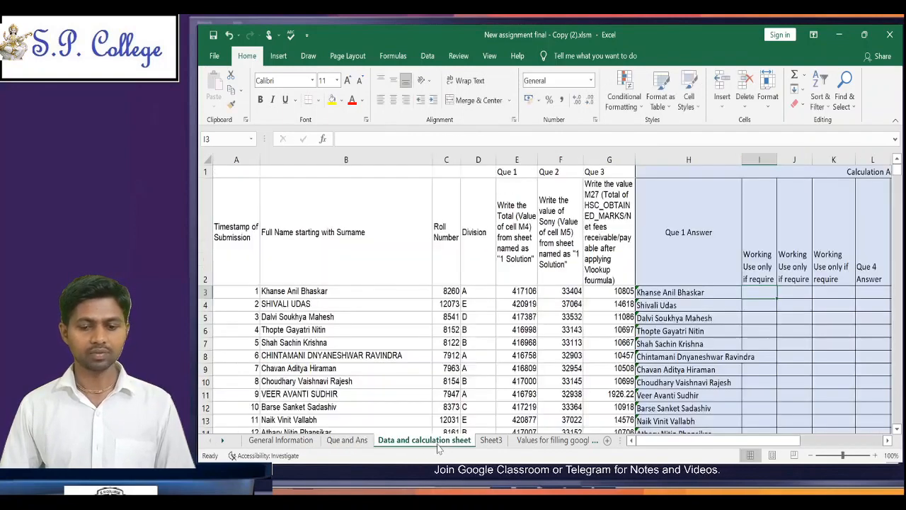
pyautogui.click(479, 290)
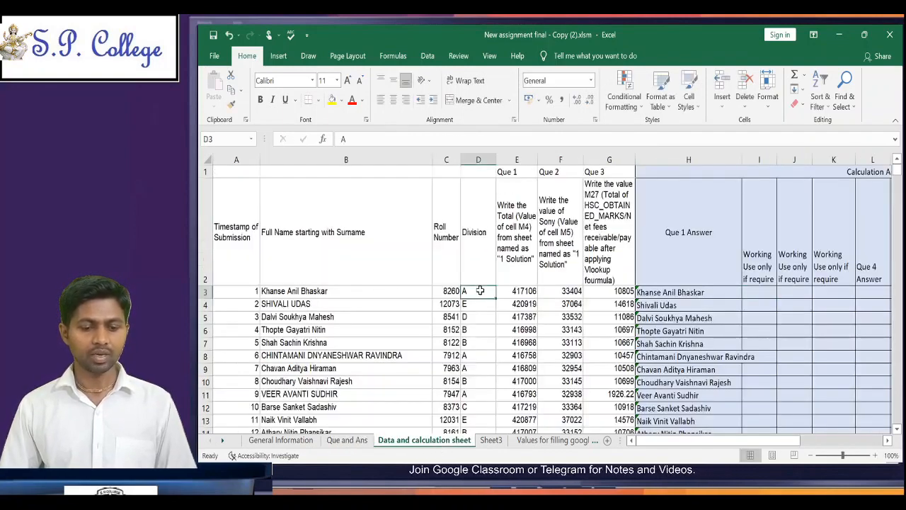
pyautogui.hotkey('ctrl', 'Down')
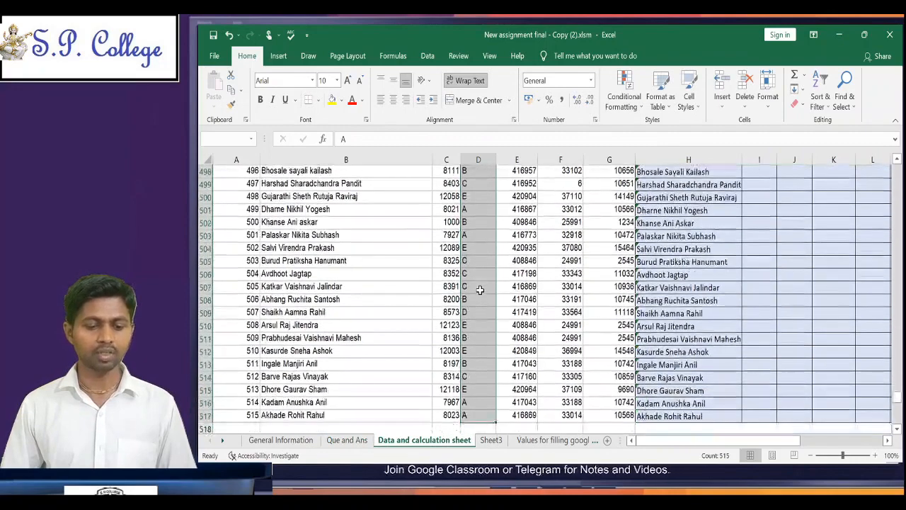
pyautogui.hotkey('ctrl', 'Up')
pyautogui.press('Down')
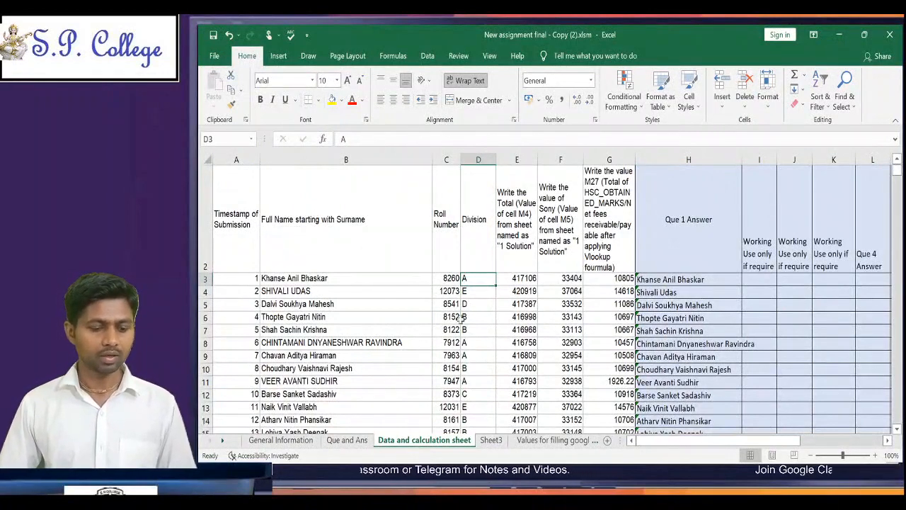
# Step: Answer question 2 in cell C3 of the Que and Ans sheet with the formula =COUNTIF('Data and calculation sheet'!D3:D517,"B")
pyautogui.click(348, 441)
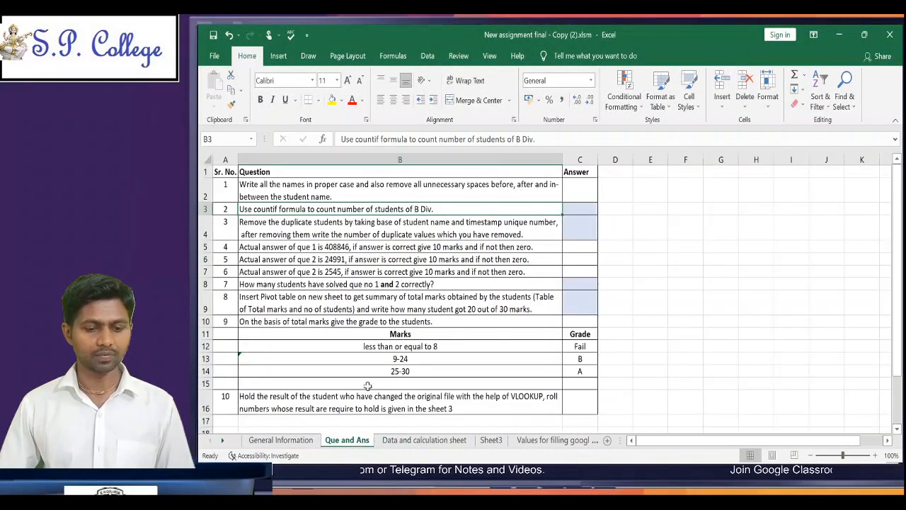
pyautogui.click(572, 206)
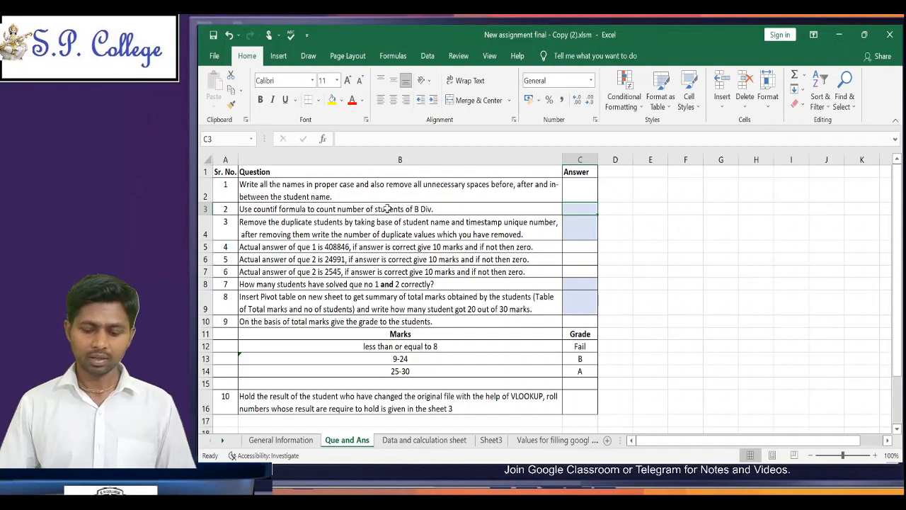
pyautogui.write('=coun')
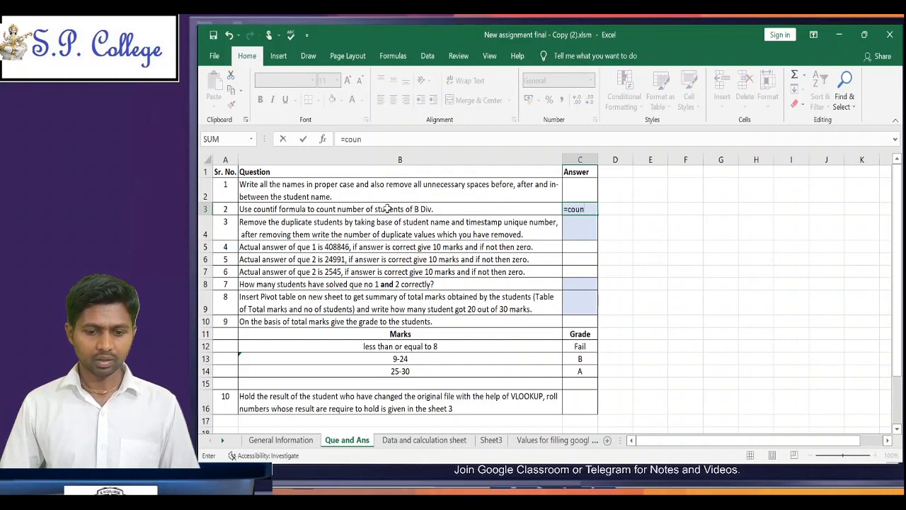
pyautogui.write('ti')
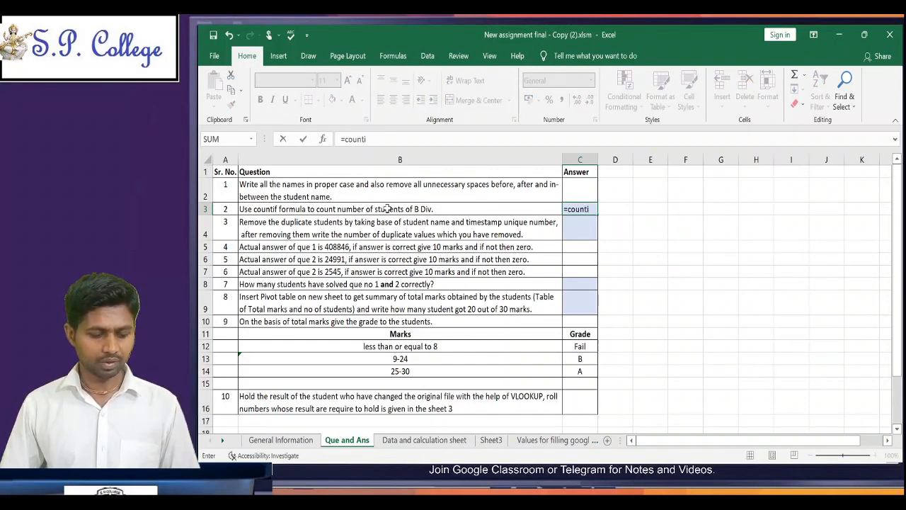
pyautogui.press('Tab')
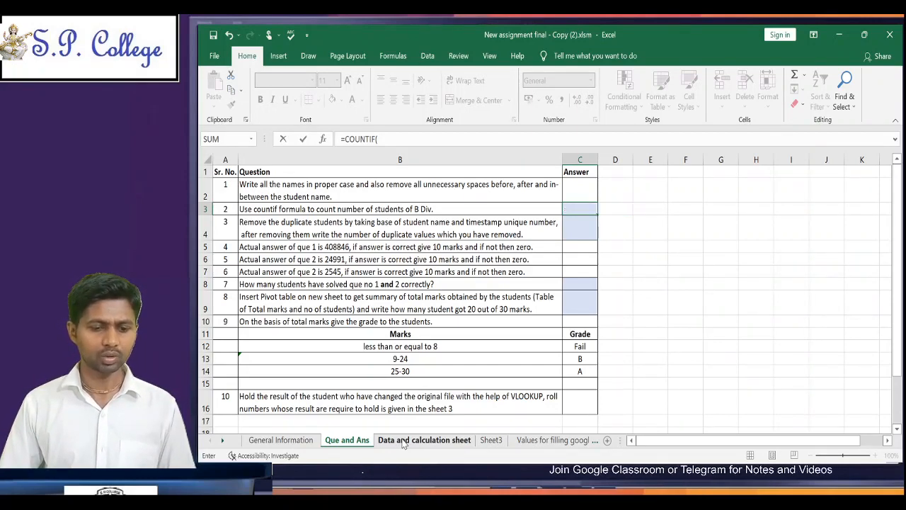
pyautogui.click(423, 440)
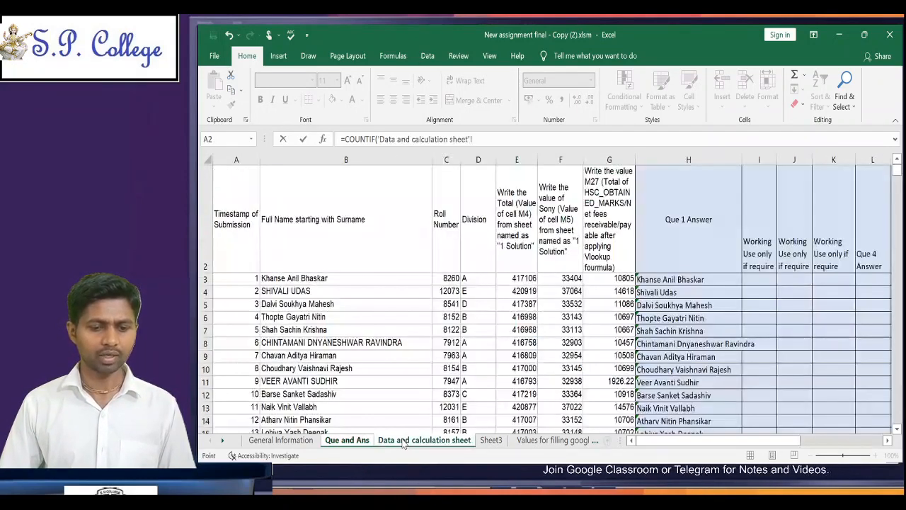
pyautogui.click(481, 278)
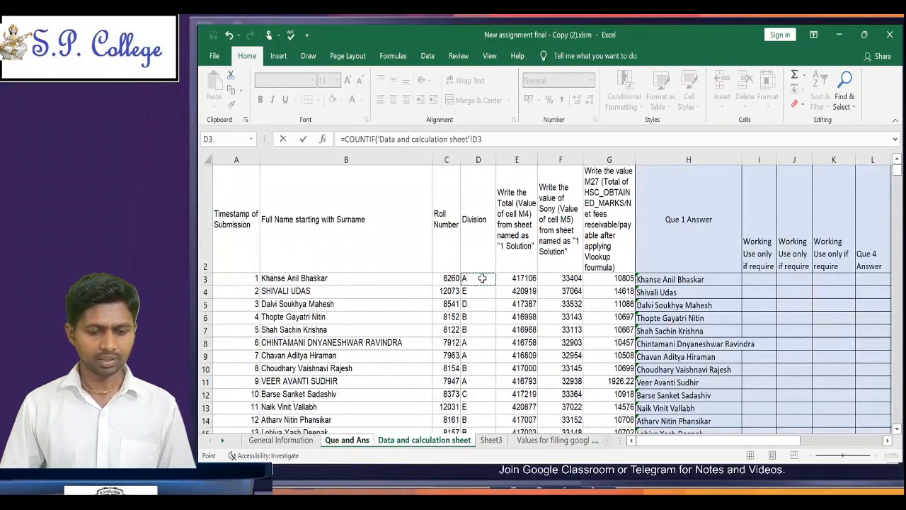
pyautogui.hotkey('ctrl', 'shift', 'Down')
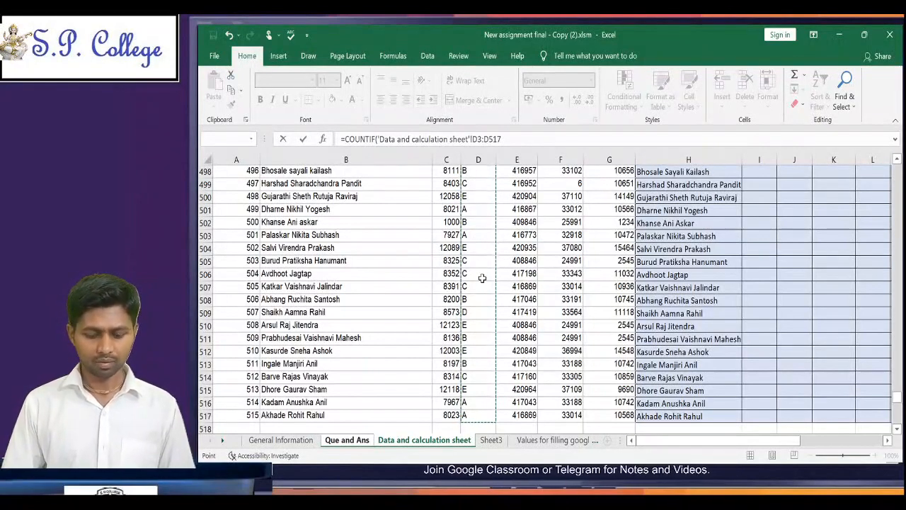
pyautogui.write(',')
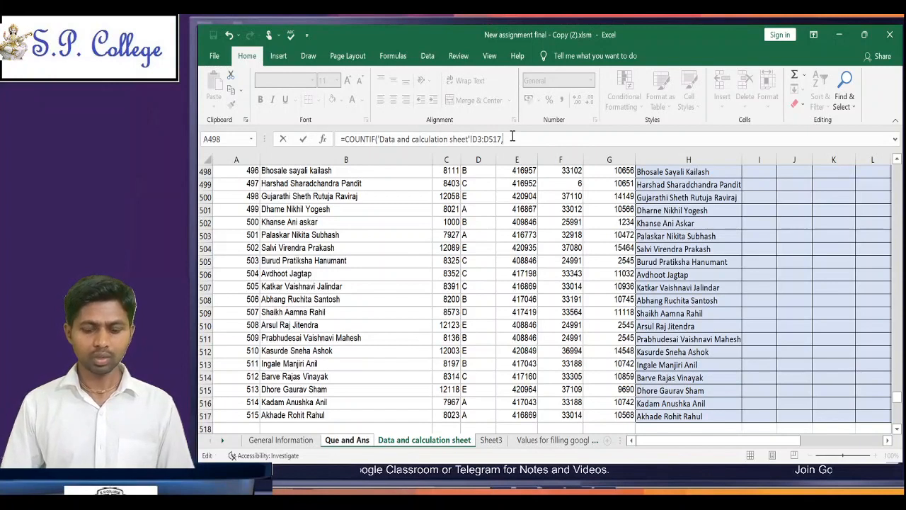
pyautogui.write('"B')
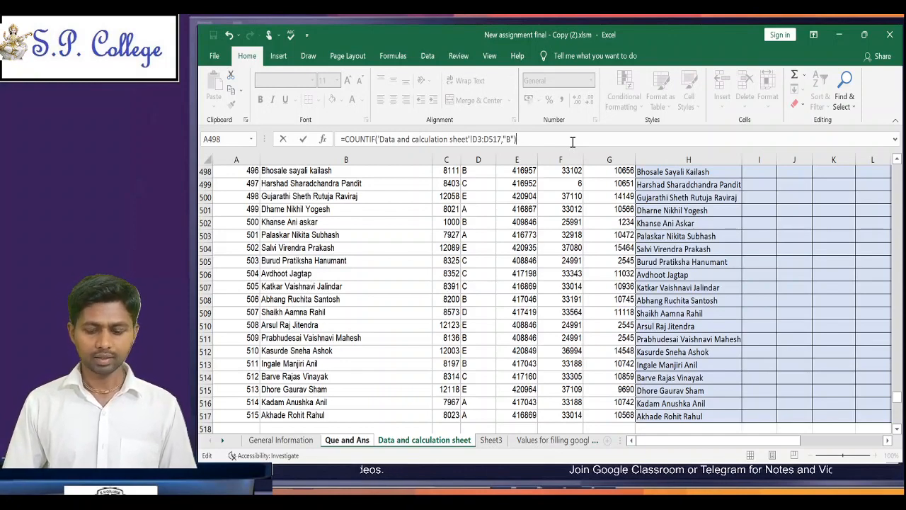
pyautogui.press('Return')
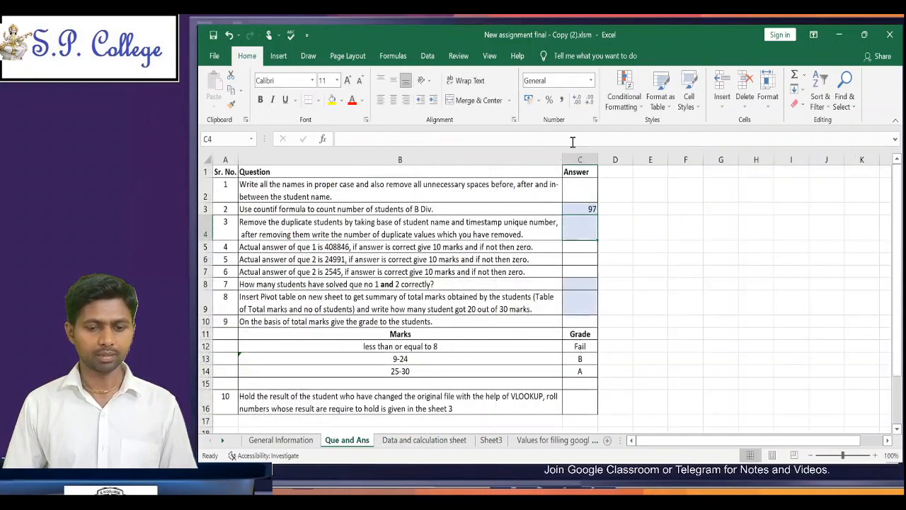
pyautogui.press('Up')
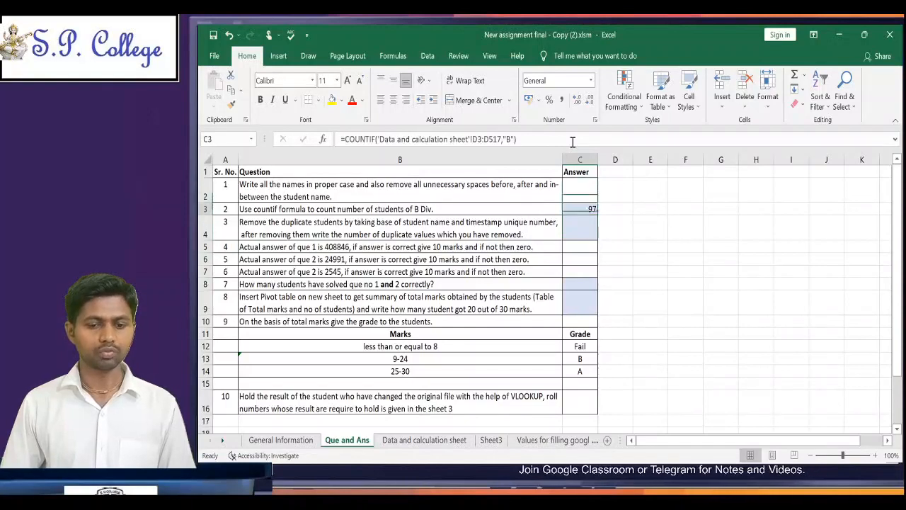
pyautogui.press('Down')
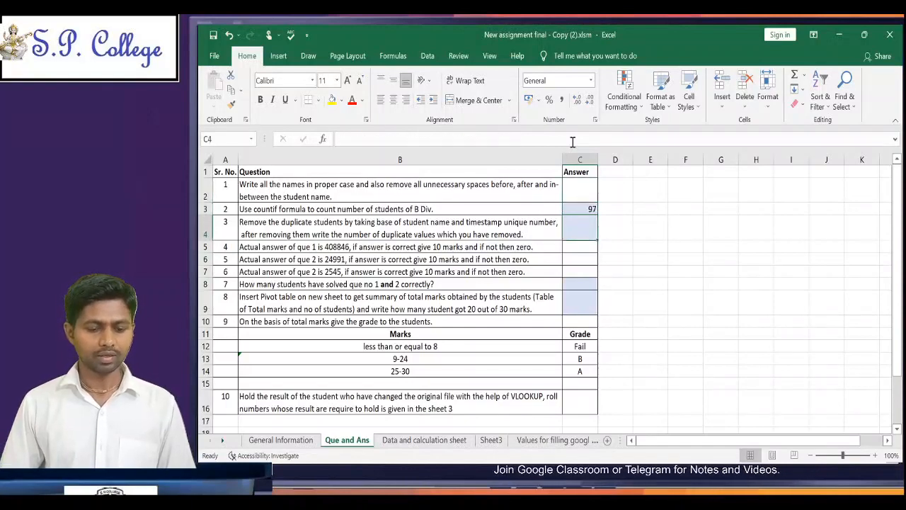
# Step: Examine the optional working columns I to K beside the Que 1 Answer column on the Data and calculation sheet
pyautogui.click(444, 444)
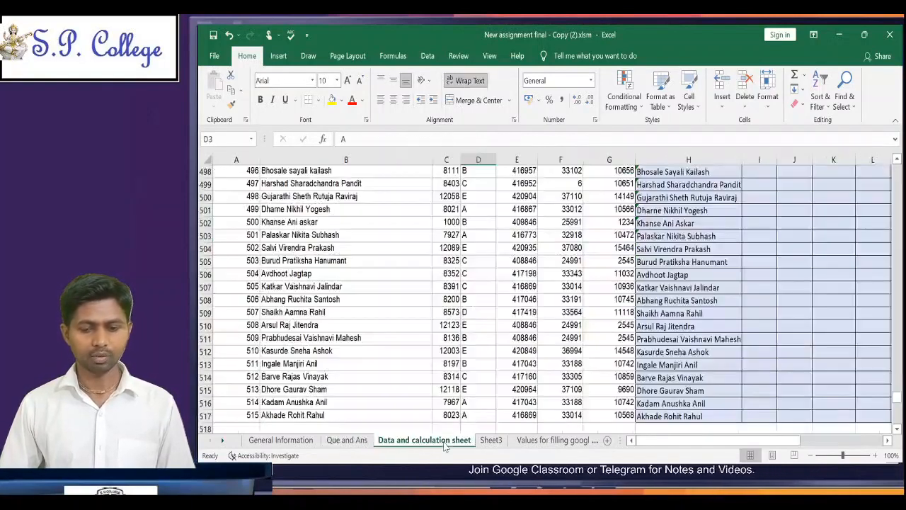
pyautogui.click(757, 299)
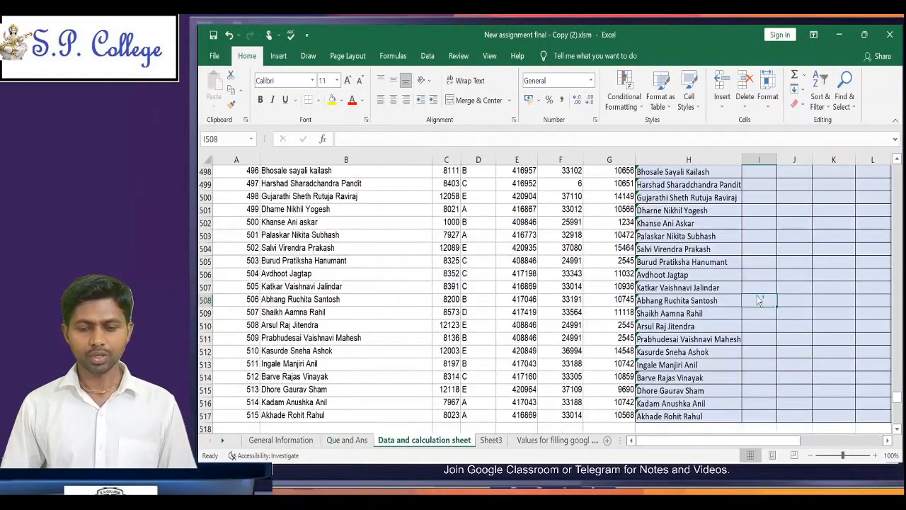
pyautogui.hotkey('ctrl', 'Up')
pyautogui.press('Down')
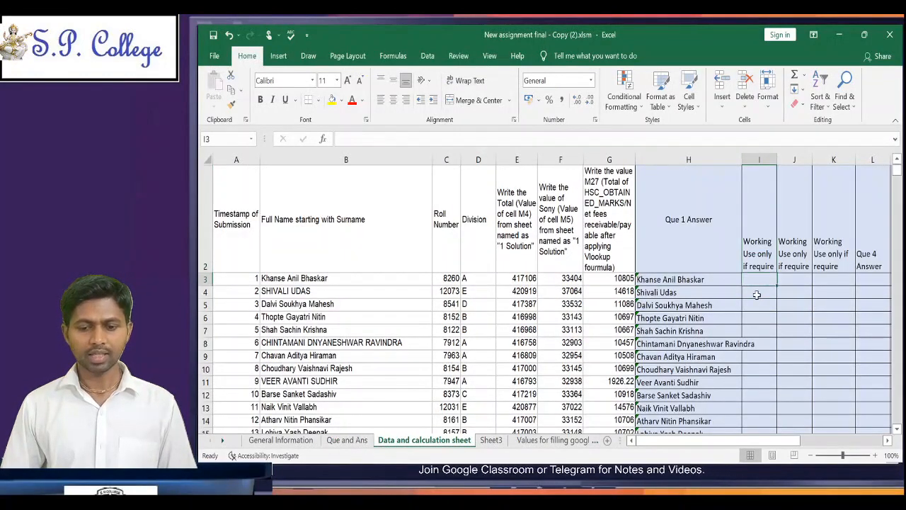
pyautogui.press('Right')
pyautogui.press('Right')
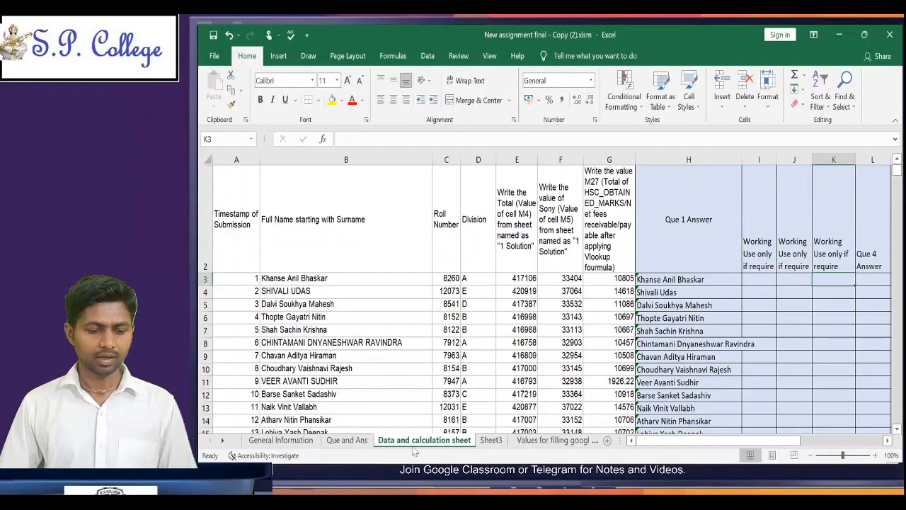
# Step: Read question 3 on the Que and Ans sheet about removing duplicate students by student name and timestamp unique number
pyautogui.click(361, 442)
pyautogui.click(455, 260)
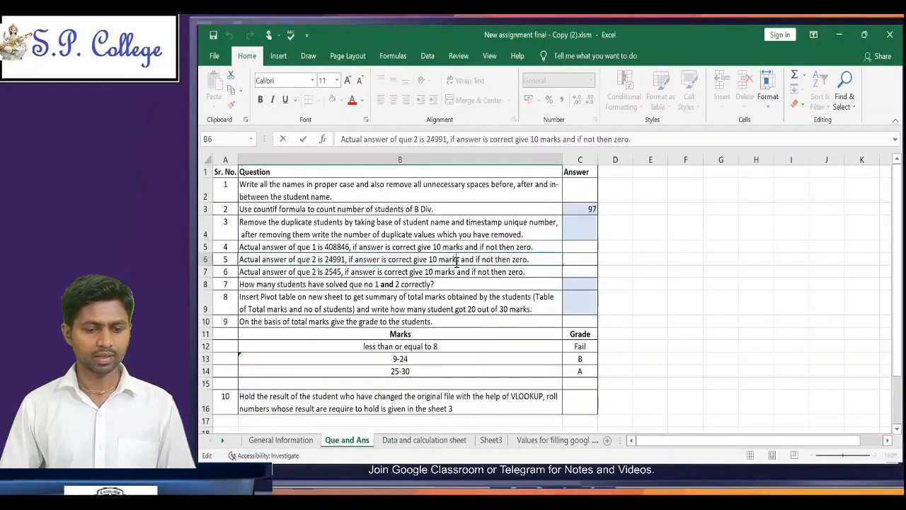
pyautogui.click(484, 281)
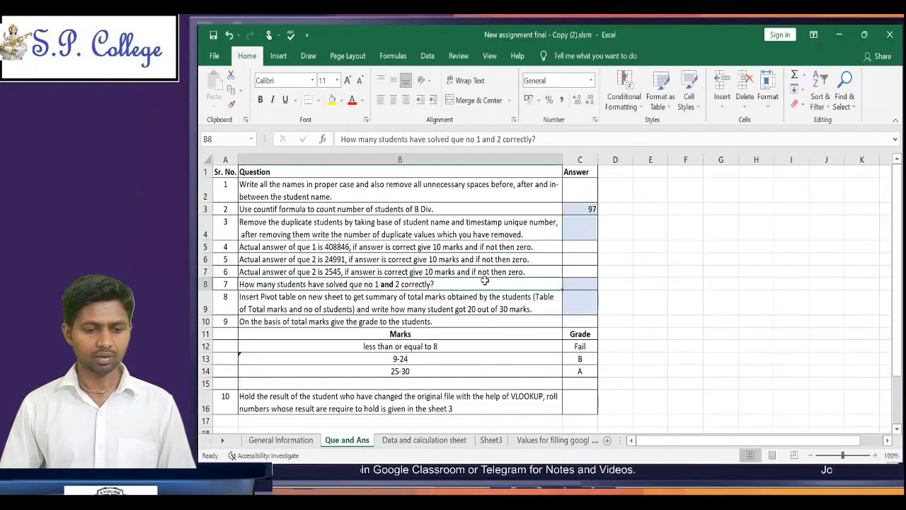
pyautogui.click(460, 223)
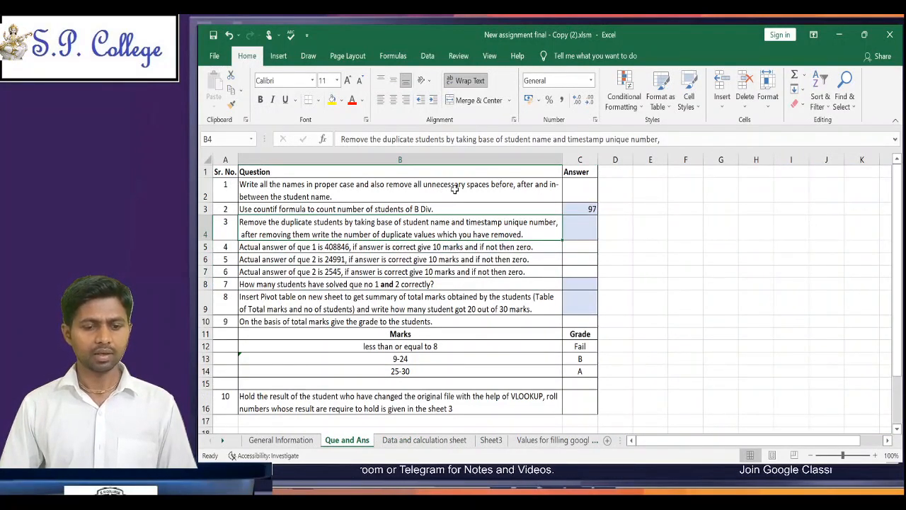
pyautogui.click(579, 233)
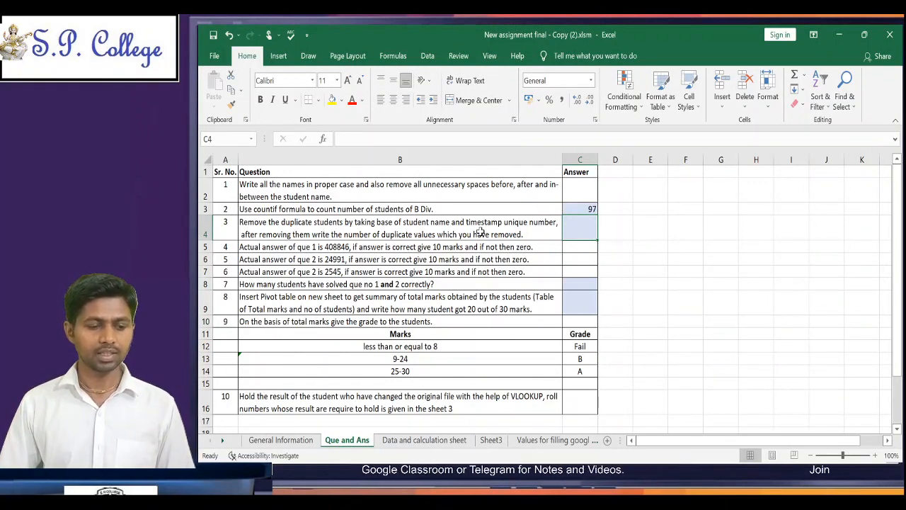
pyautogui.click(301, 225)
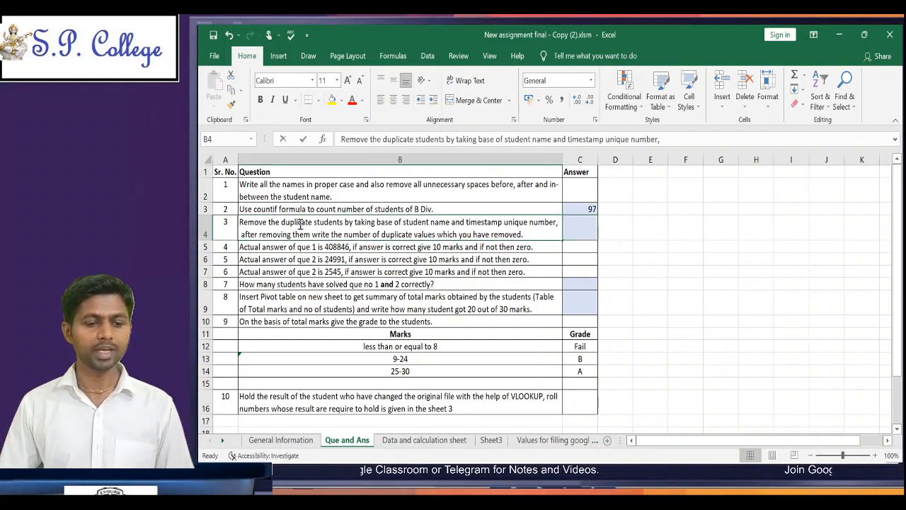
pyautogui.doubleClick(300, 225)
pyautogui.moveTo(300, 225); pyautogui.dragTo(448, 230)
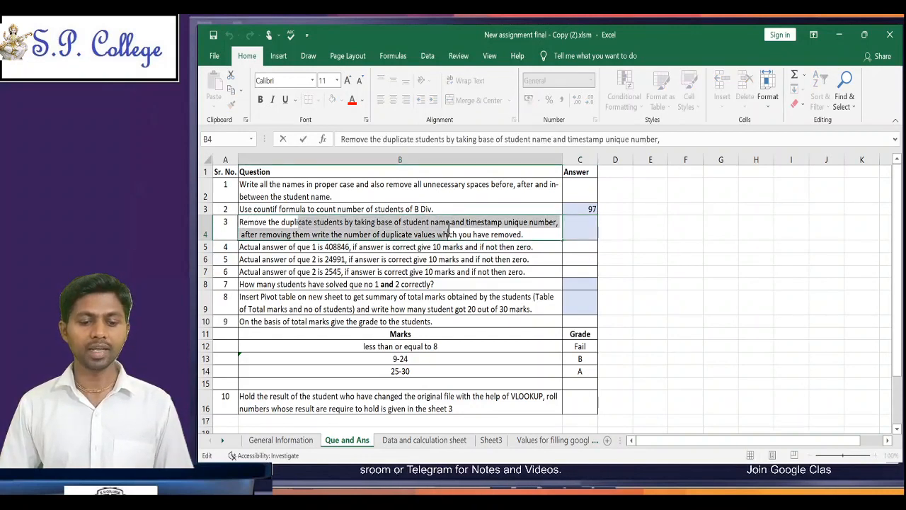
pyautogui.click(448, 231)
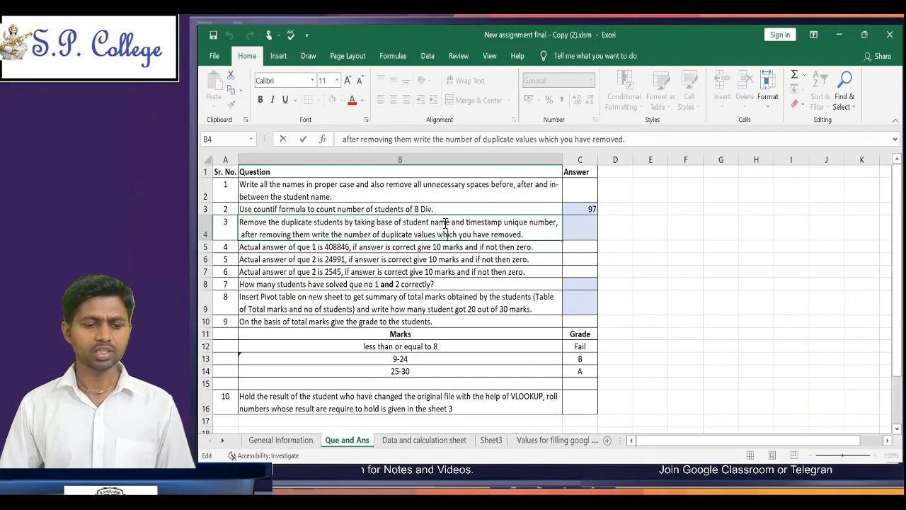
pyautogui.click(445, 223)
pyautogui.click(472, 250)
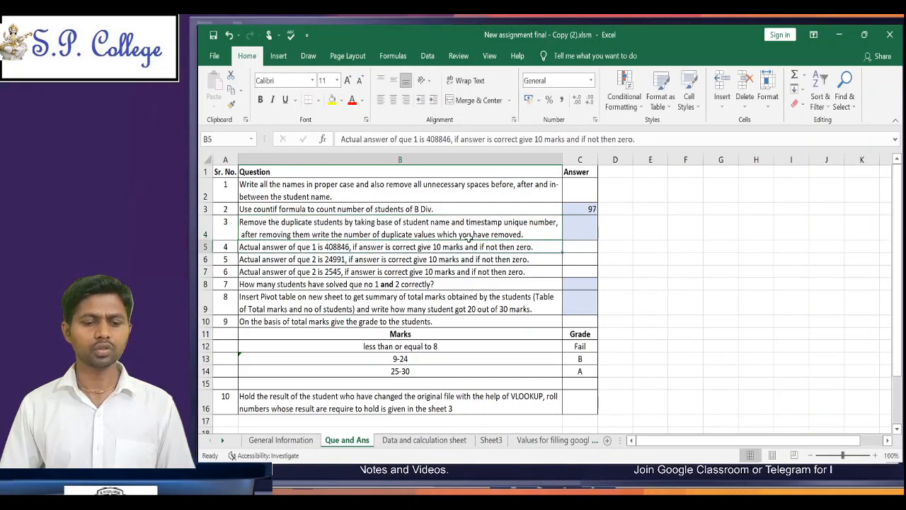
pyautogui.click(469, 232)
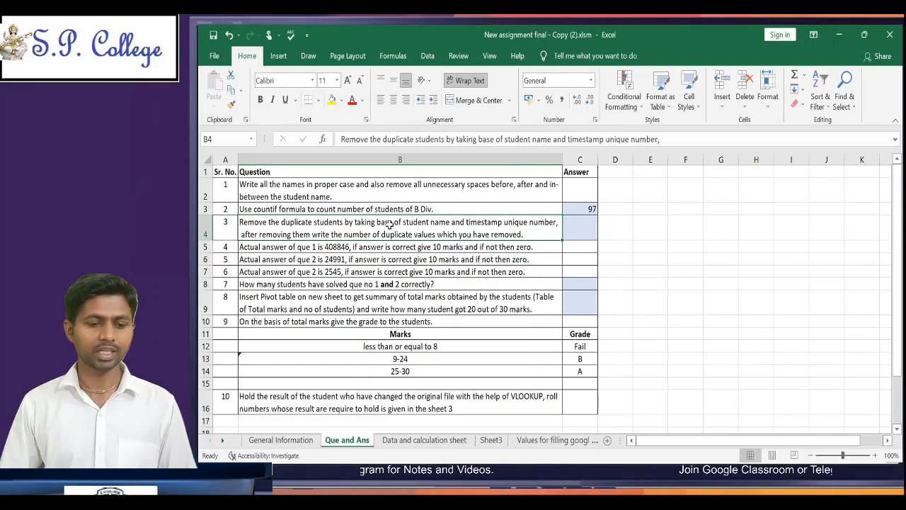
# Step: Review question 3's student name criterion, and examine entries in the Full Name column on the Data and calculation sheet
pyautogui.doubleClick(377, 223)
pyautogui.moveTo(377, 223); pyautogui.dragTo(431, 225)
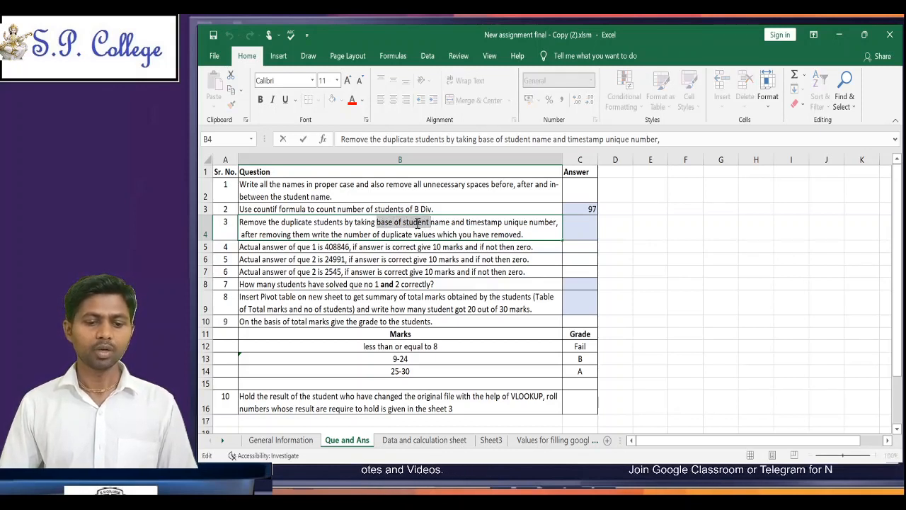
pyautogui.click(418, 222)
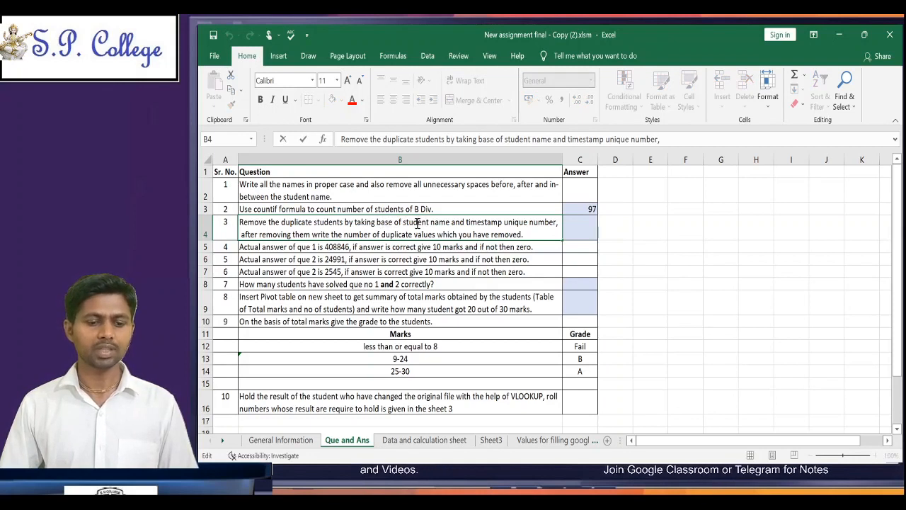
pyautogui.moveTo(403, 222); pyautogui.dragTo(450, 226)
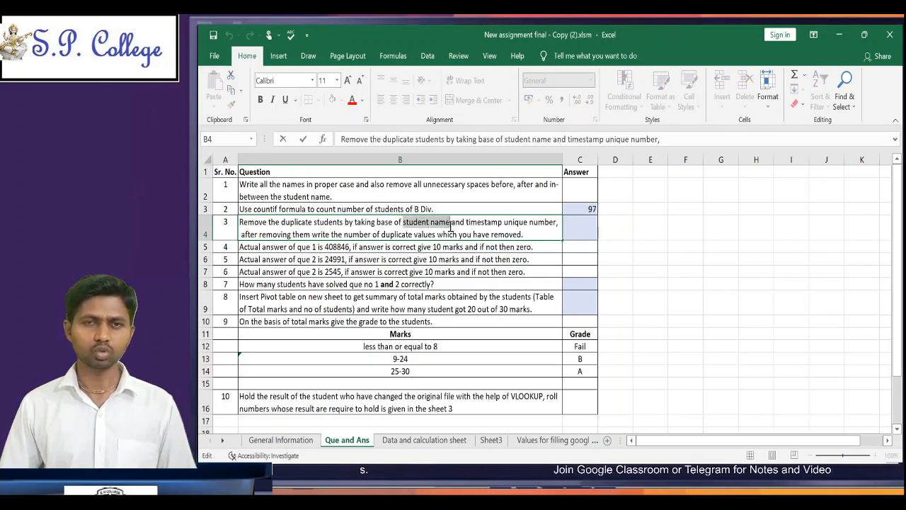
pyautogui.click(428, 440)
pyautogui.click(334, 316)
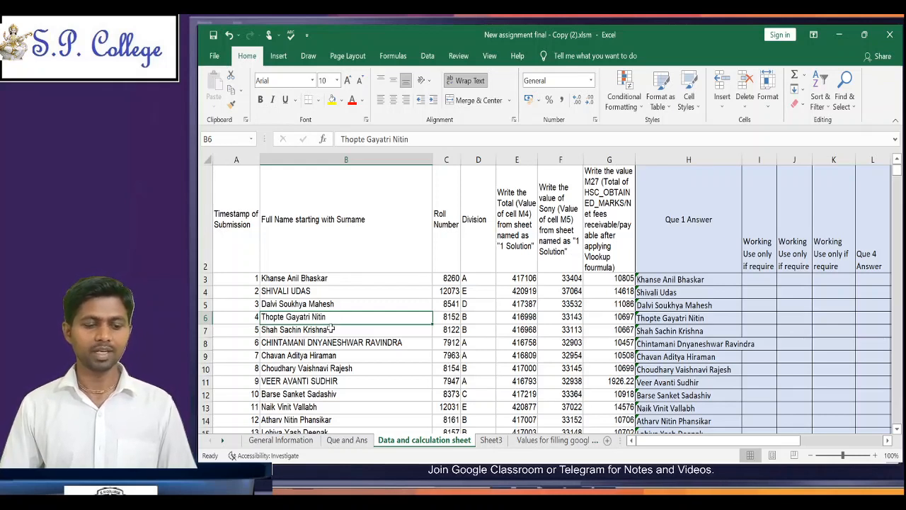
pyautogui.click(331, 329)
pyautogui.click(304, 318)
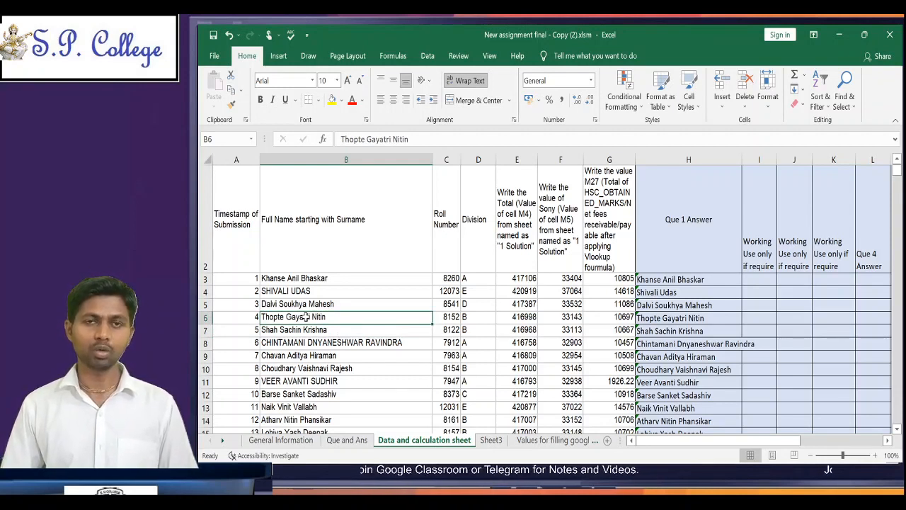
pyautogui.click(358, 441)
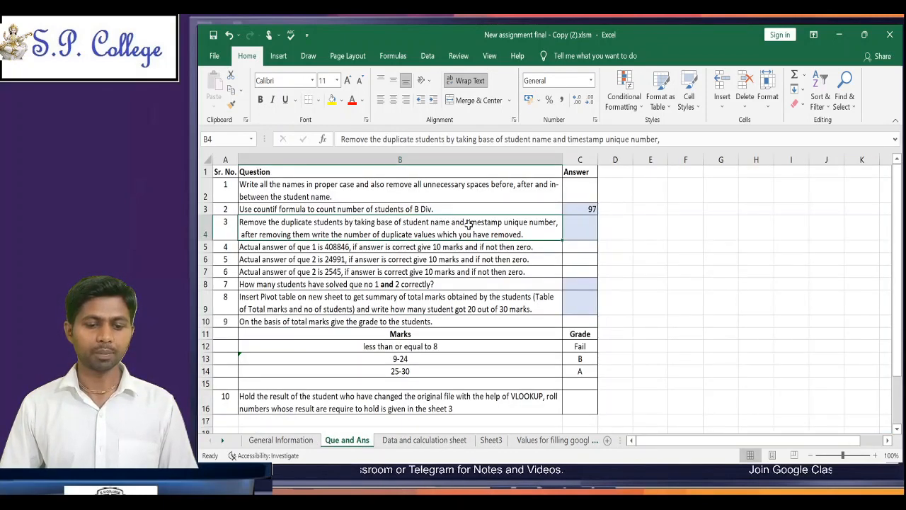
# Step: Examine the Timestamp of Submission numbers beside the student names on the Data and calculation sheet
pyautogui.click(417, 440)
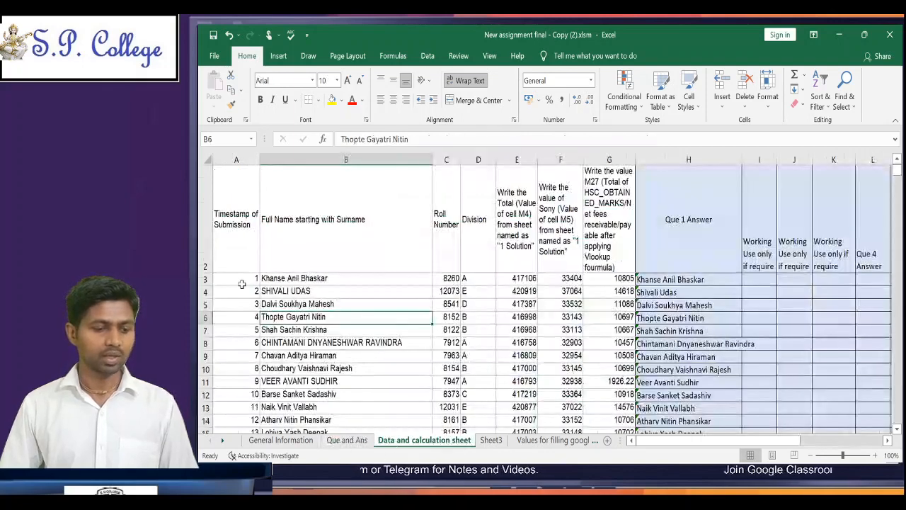
pyautogui.moveTo(237, 278); pyautogui.dragTo(238, 371)
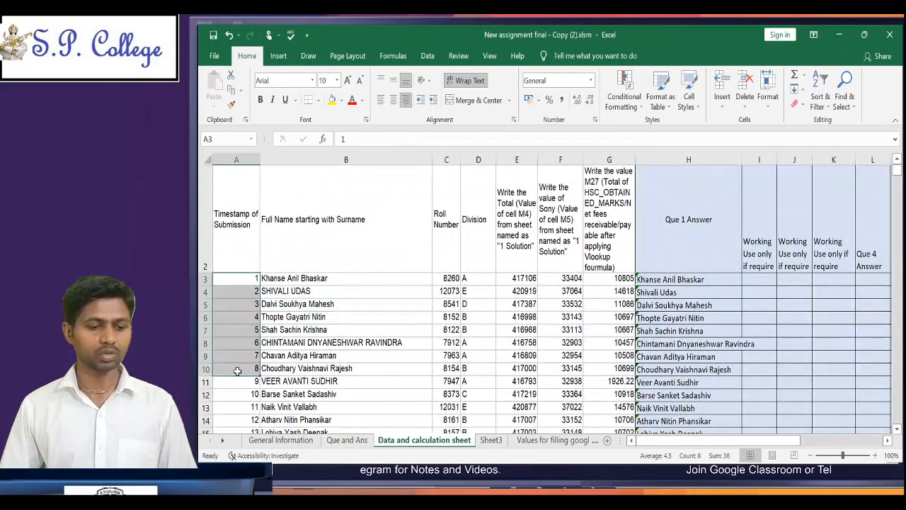
pyautogui.click(253, 277)
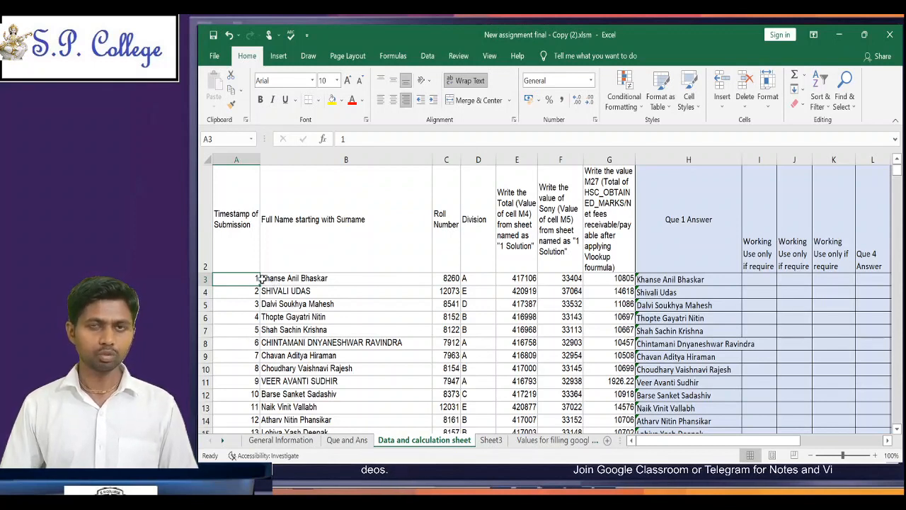
pyautogui.click(254, 342)
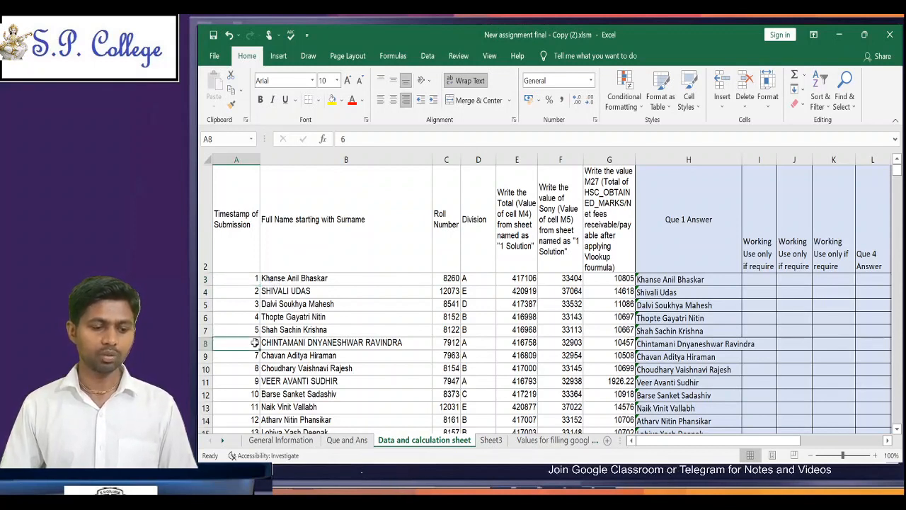
pyautogui.click(255, 278)
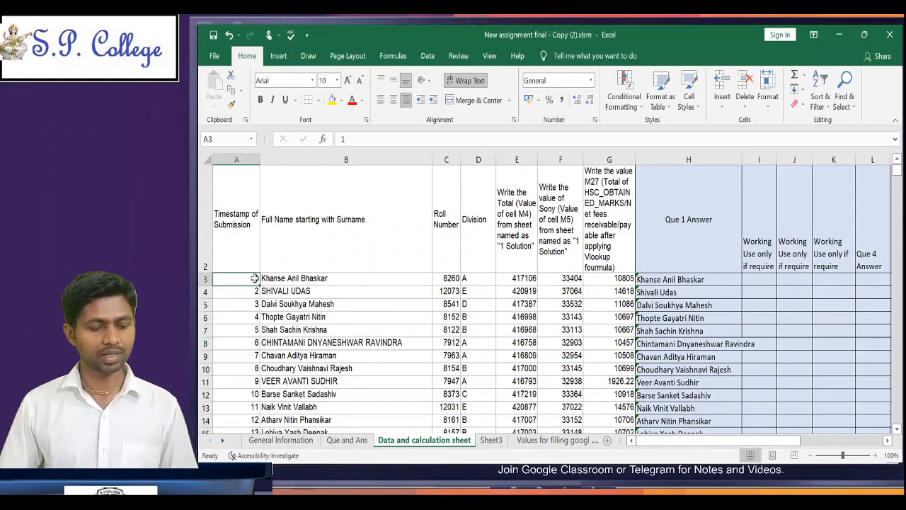
pyautogui.click(291, 278)
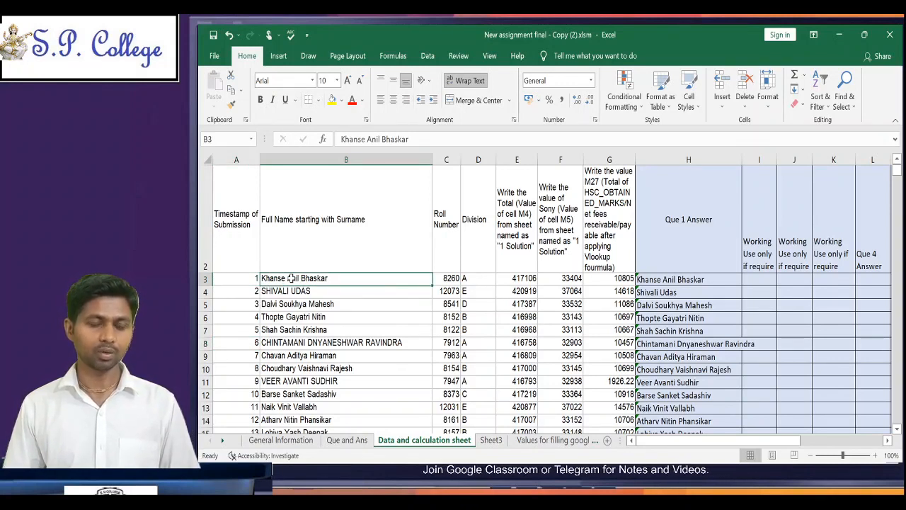
# Step: Sort the student rows by the timestamps in A3:A517 from largest to smallest, expanding the selection to the adjacent columns
pyautogui.click(250, 280)
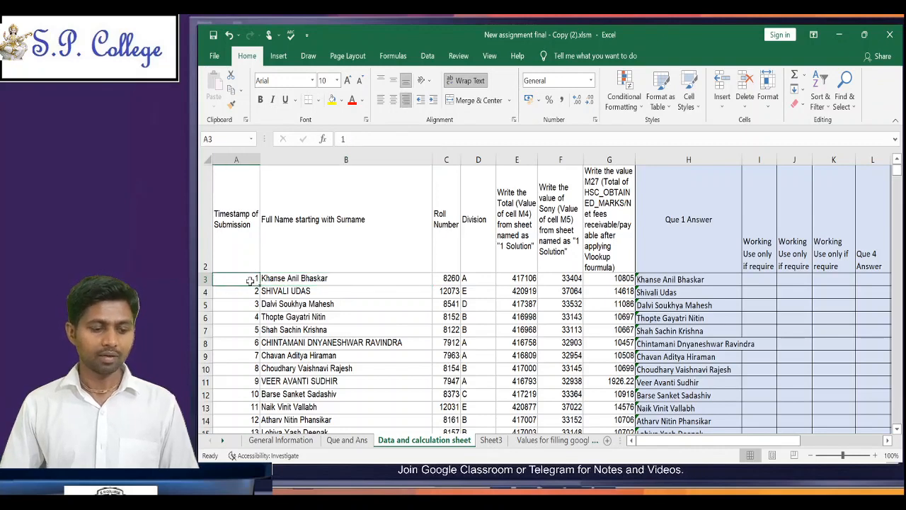
pyautogui.hotkey('ctrl', 'shift', 'Down')
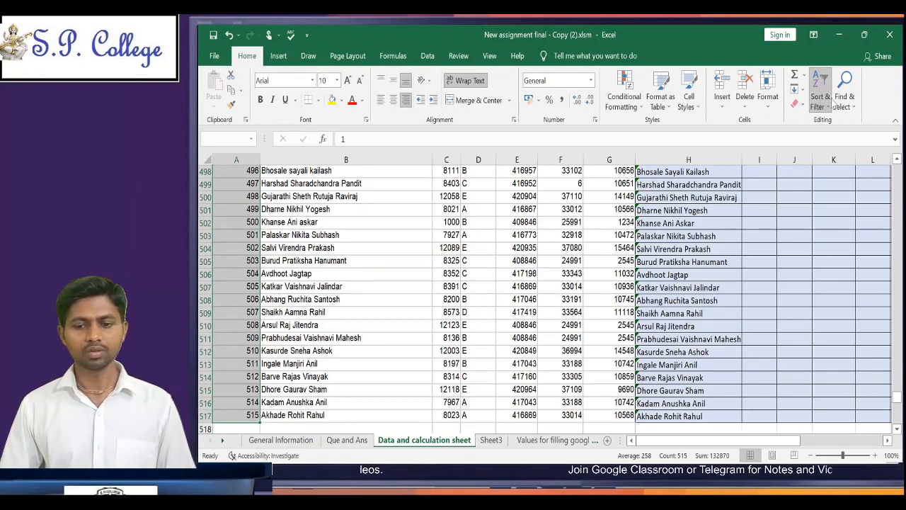
pyautogui.click(828, 139)
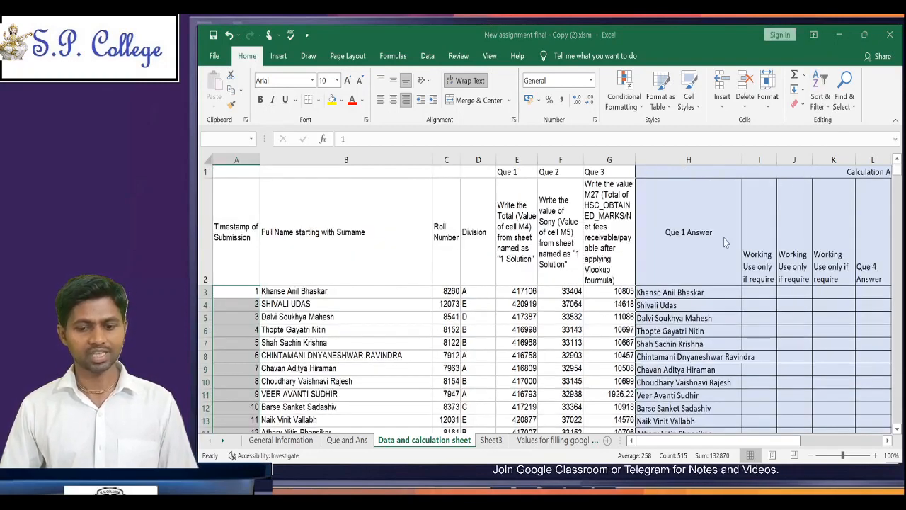
pyautogui.press('Return')
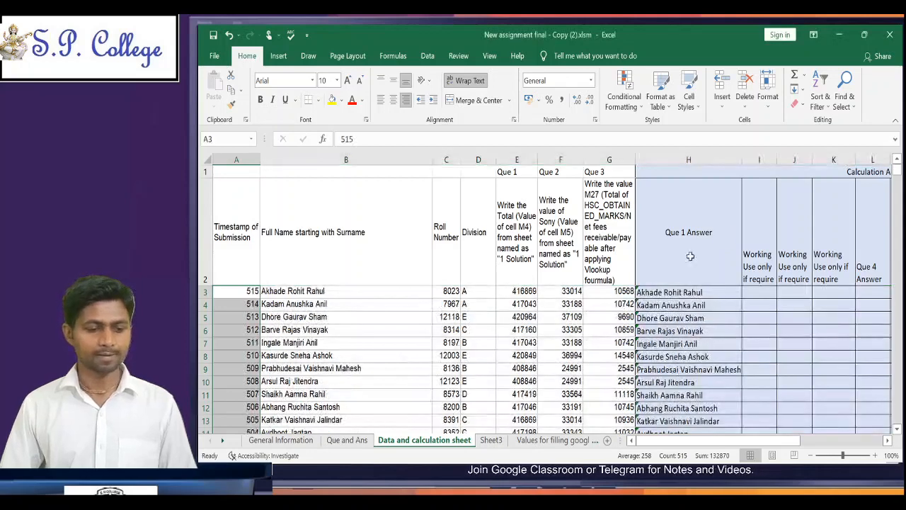
pyautogui.click(340, 290)
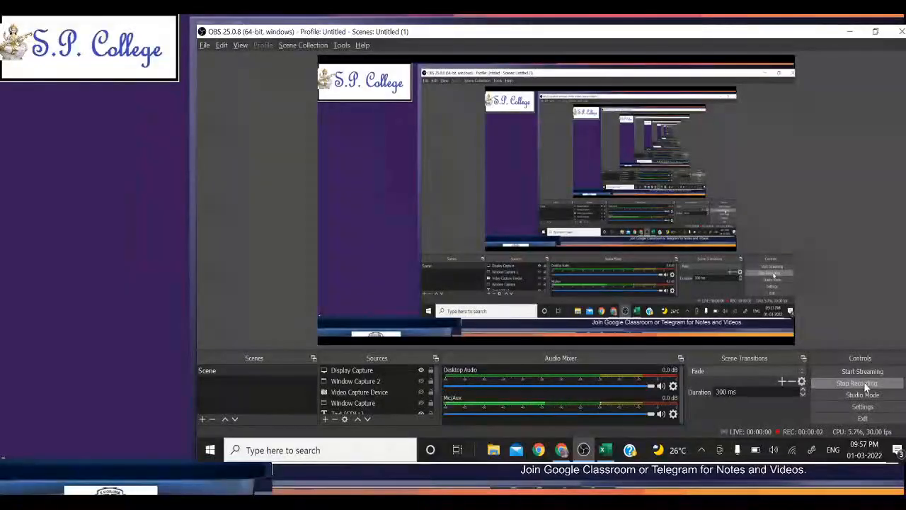
# Step: Switch to the New assignment final - Copy.xlsm workbook in Excel and review question 3 on the Que and Ans sheet
pyautogui.hotkey('alt', 'Tab')
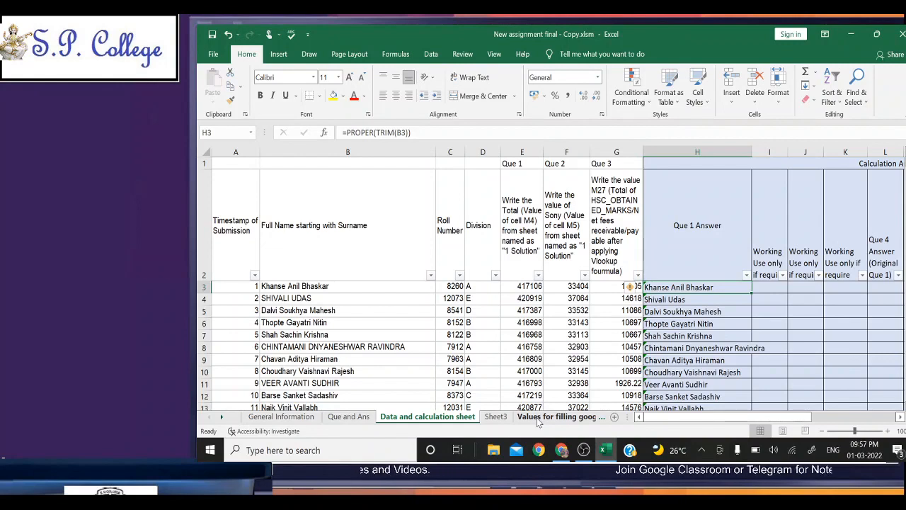
pyautogui.hotkey('alt', 'Tab')
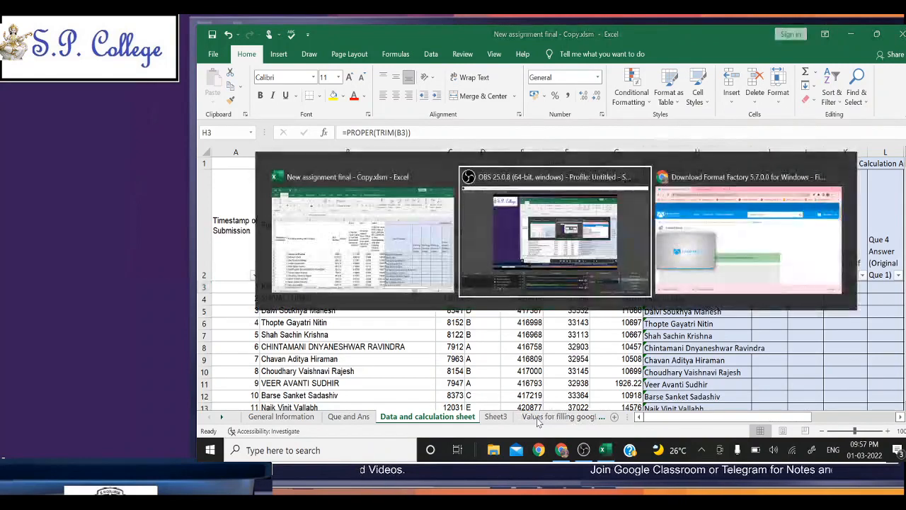
pyautogui.hotkey('alt', 'shift', 'Tab')
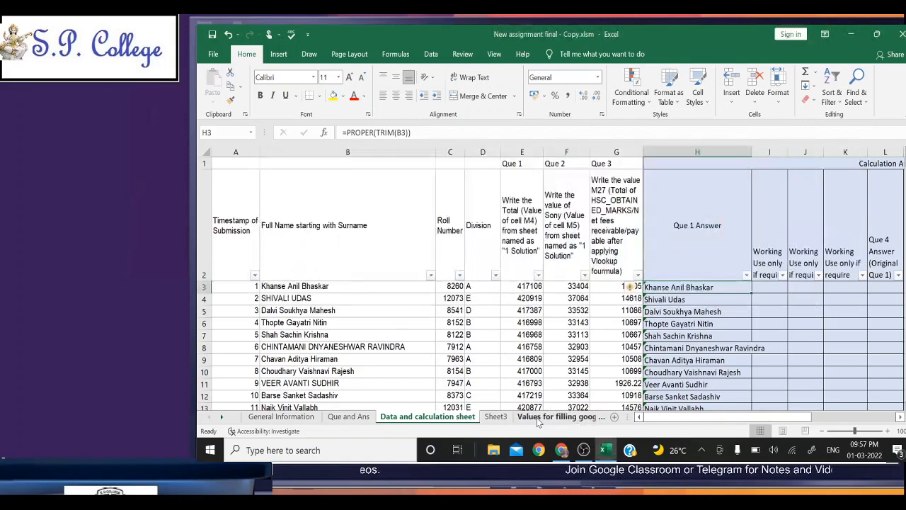
pyautogui.click(349, 416)
pyautogui.click(273, 212)
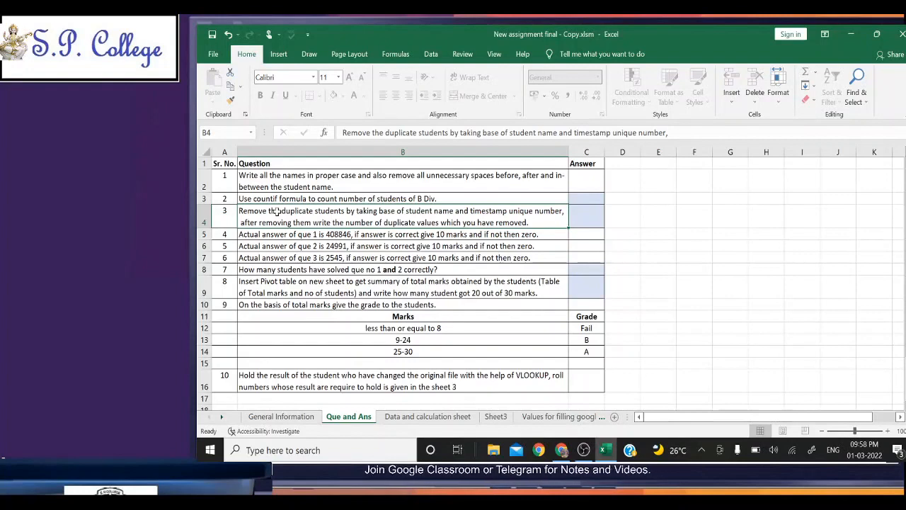
# Step: Sort the Data and calculation sheet of New assignment final - Copy.xlsm by A3:A517 from largest to smallest, expanding the selection
pyautogui.click(418, 417)
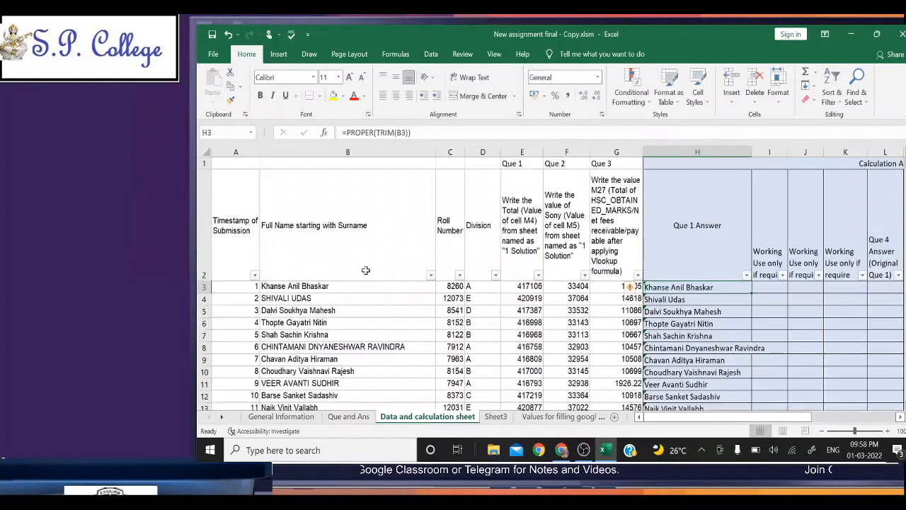
pyautogui.click(255, 285)
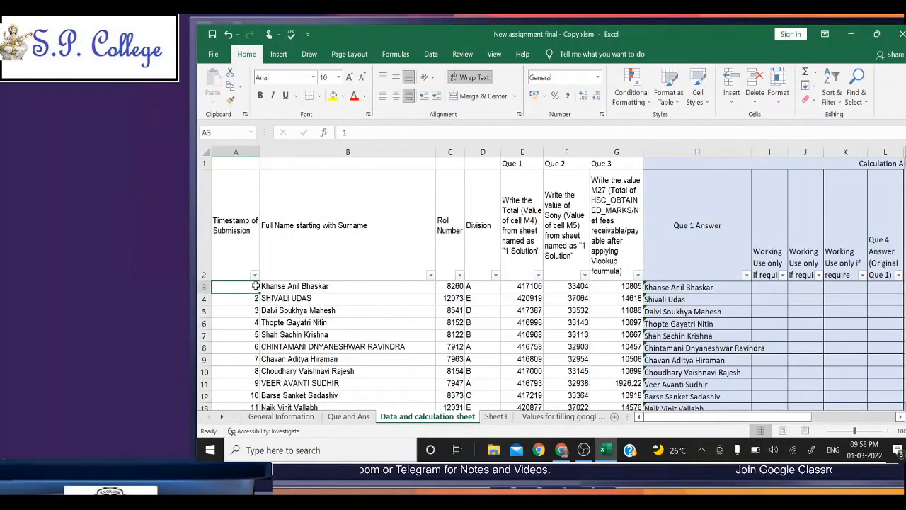
pyautogui.hotkey('ctrl', 'shift', 'Down')
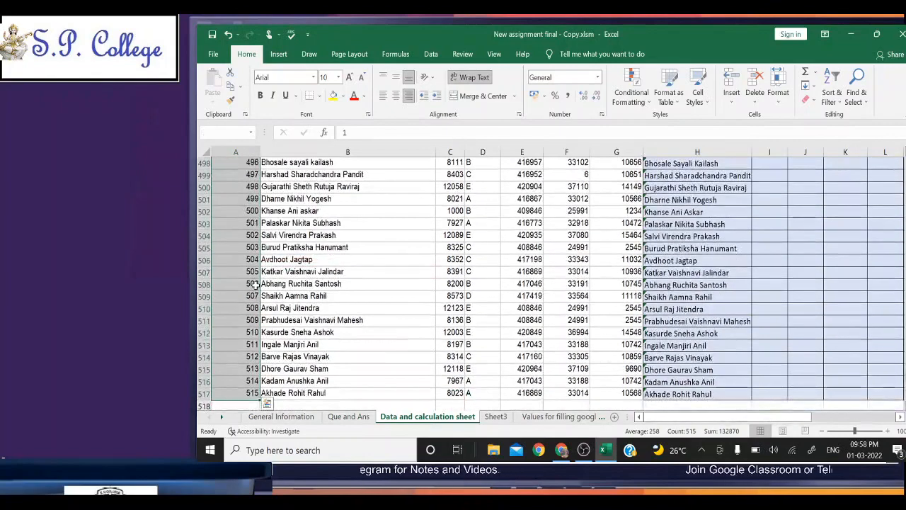
pyautogui.click(830, 89)
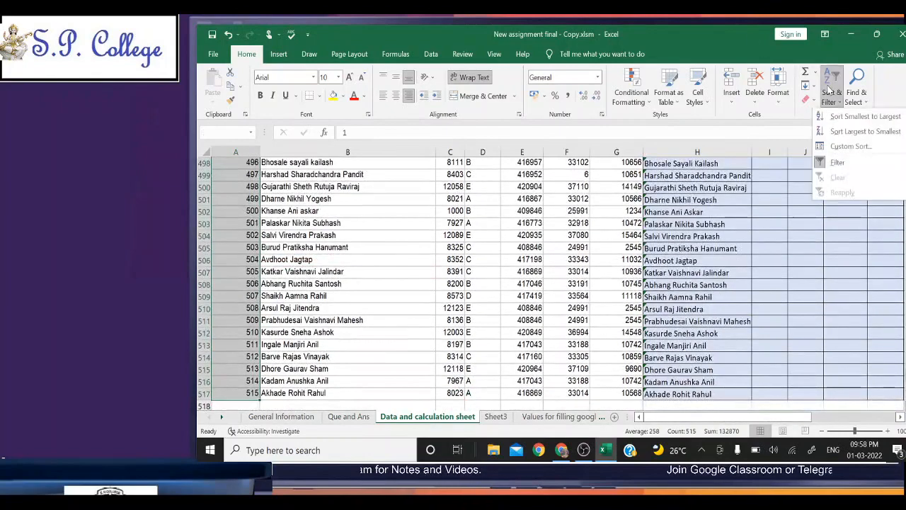
pyautogui.click(842, 132)
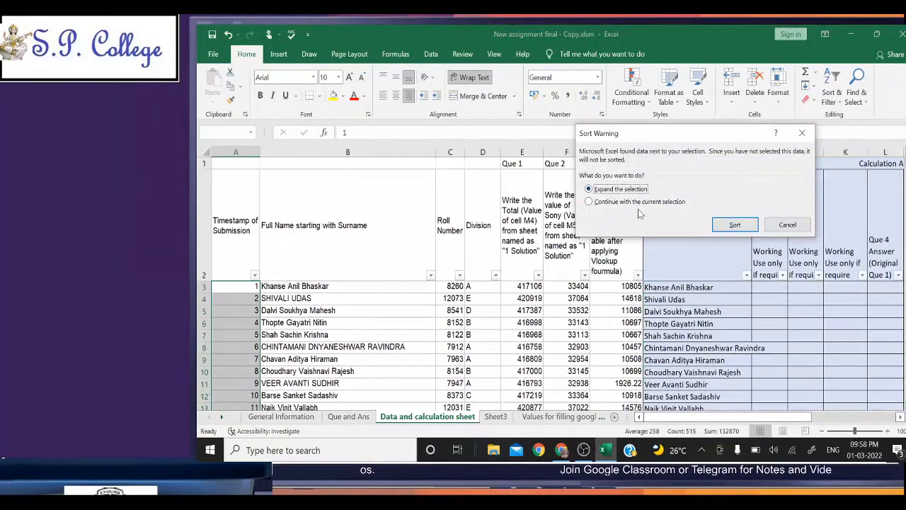
pyautogui.click(735, 225)
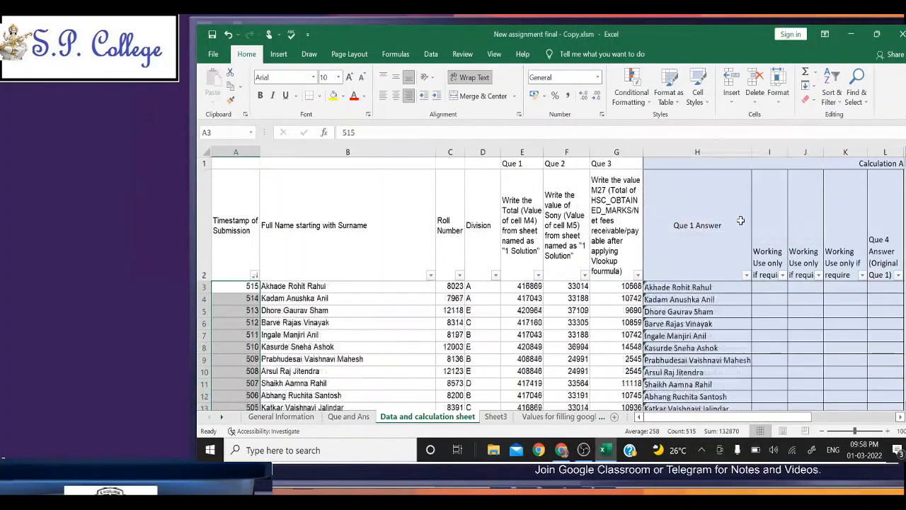
# Step: Add a Duplicate Values conditional formatting rule to the full names in B3:B517 using Light Red Fill with Dark Red Text
pyautogui.click(346, 358)
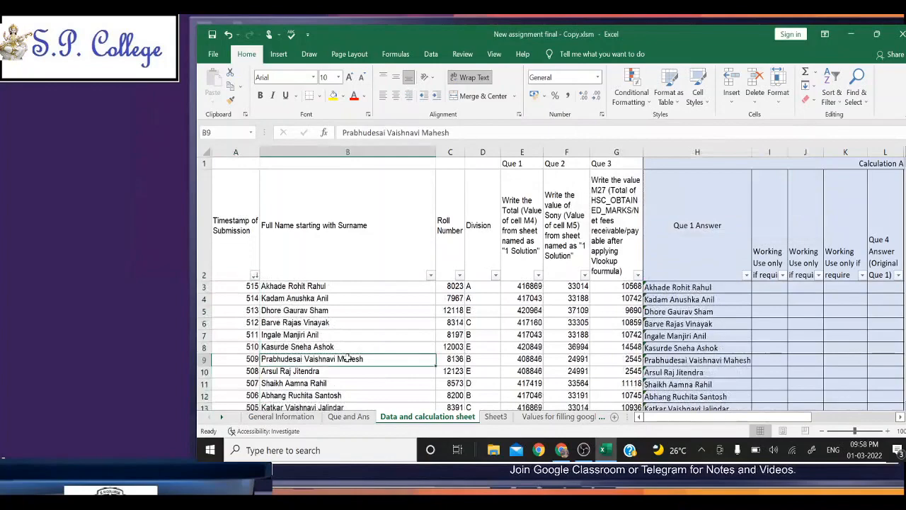
pyautogui.press('Up')
pyautogui.press('Up')
pyautogui.press('Up')
pyautogui.press('Up')
pyautogui.press('Up')
pyautogui.press('Up')
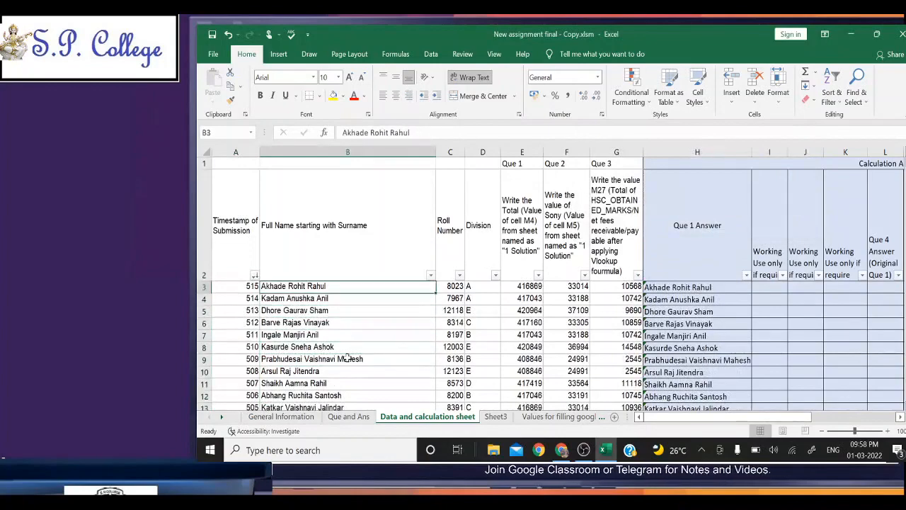
pyautogui.press('Right')
pyautogui.press('Left')
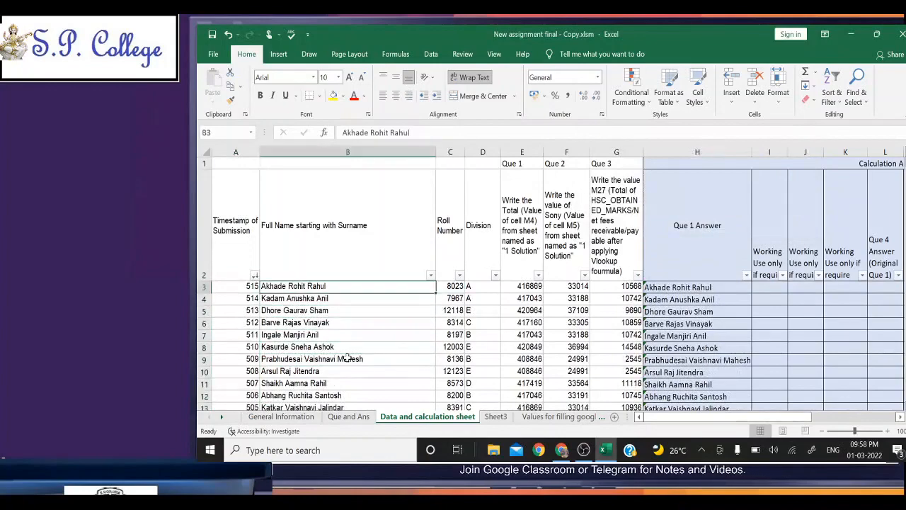
pyautogui.hotkey('ctrl', 'shift', 'Down')
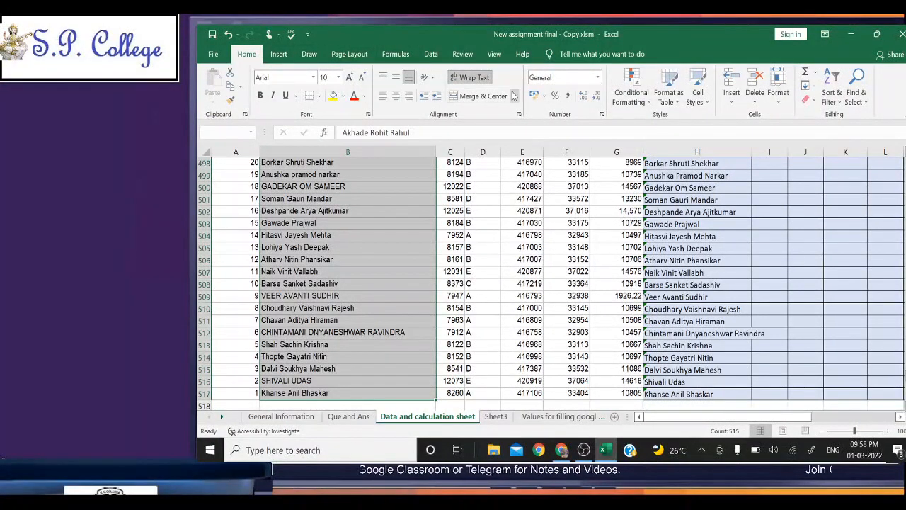
pyautogui.click(635, 103)
pyautogui.moveTo(653, 132)
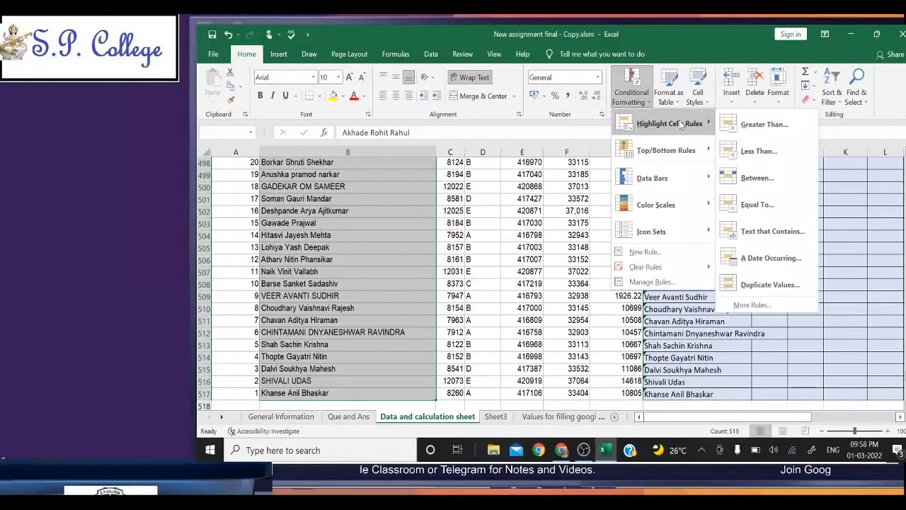
pyautogui.click(742, 285)
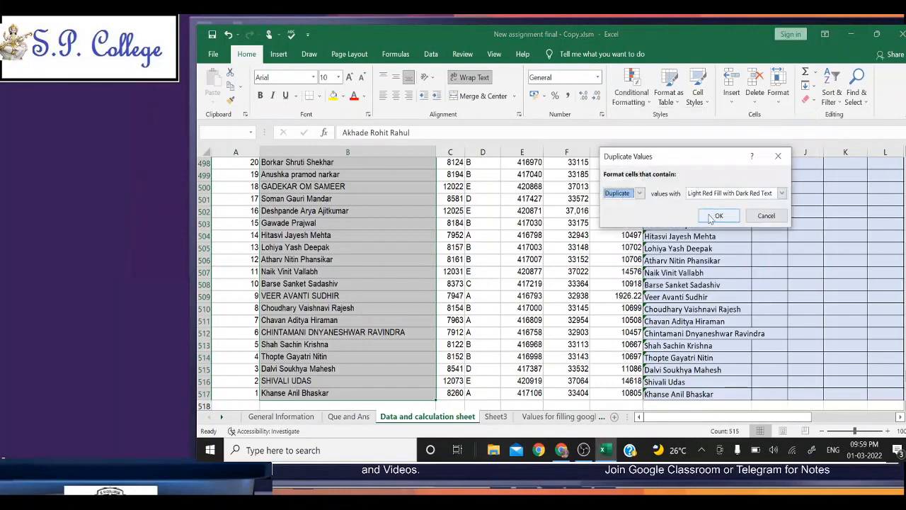
pyautogui.click(711, 217)
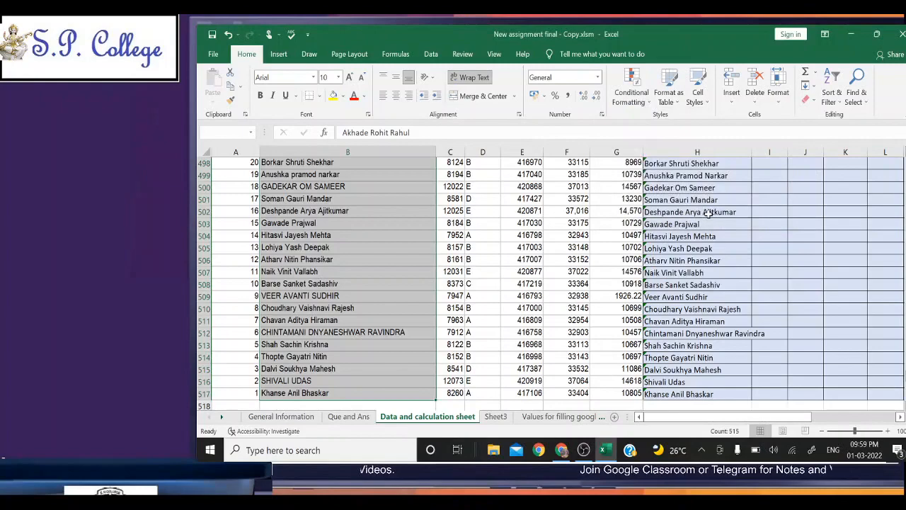
pyautogui.hotkey('ctrl', 'Home')
pyautogui.press('Down')
pyautogui.press('Right')
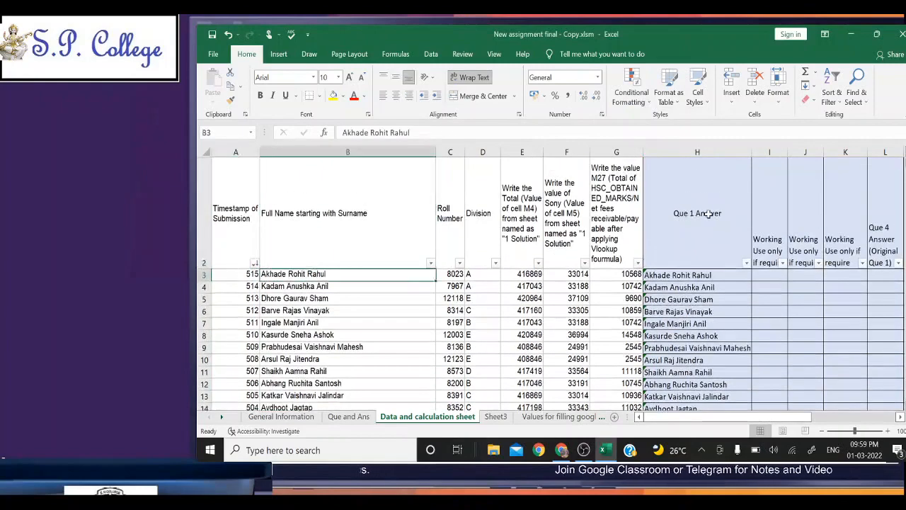
# Step: Examine the full names in column B of the Data and calculation sheet for entries highlighted as duplicates
pyautogui.hotkey('ctrl', 'Down')
pyautogui.press('Up')
pyautogui.press('Up')
pyautogui.press('Up')
pyautogui.press('Up')
pyautogui.press('Up')
pyautogui.press('Up')
pyautogui.press('Up')
pyautogui.press('Up')
pyautogui.press('Up')
pyautogui.press('Up')
pyautogui.press('Up')
pyautogui.press('Up')
pyautogui.press('Up')
pyautogui.press('Up')
pyautogui.press('Up')
pyautogui.press('Up')
pyautogui.press('Up')
pyautogui.press('Up')
pyautogui.press('Up')
pyautogui.press('Up')
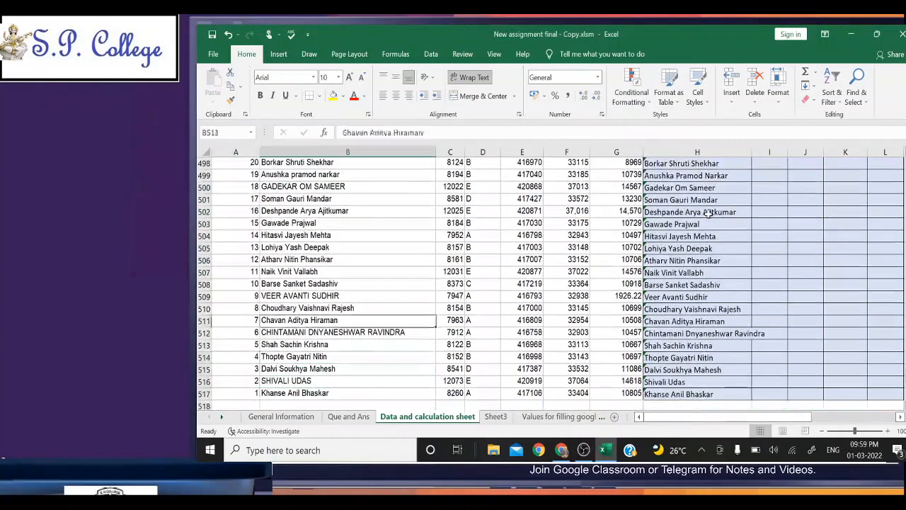
pyautogui.press('Up')
pyautogui.press('Up')
pyautogui.press('Up')
pyautogui.press('Up')
pyautogui.press('Up')
pyautogui.press('Up')
pyautogui.press('Up')
pyautogui.press('Up')
pyautogui.press('Up')
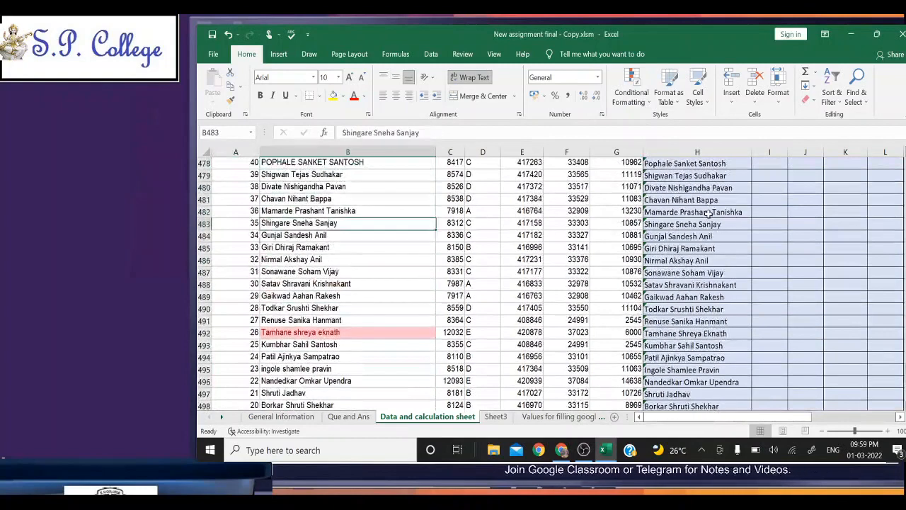
pyautogui.press('Down')
pyautogui.press('Down')
pyautogui.press('Down')
pyautogui.press('Down')
pyautogui.press('Down')
pyautogui.press('Down')
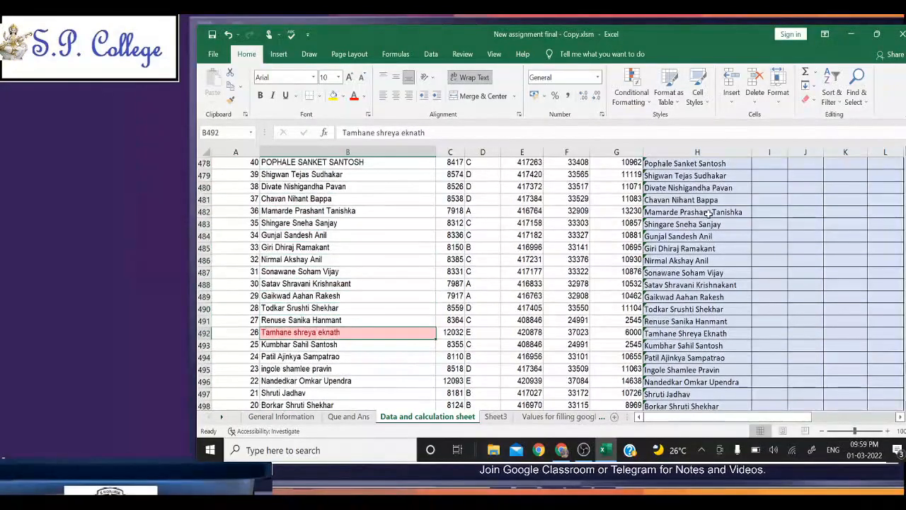
pyautogui.press('Up')
pyautogui.press('Up')
pyautogui.press('Up')
pyautogui.press('Up')
pyautogui.press('Up')
pyautogui.press('Up')
pyautogui.press('Up')
pyautogui.press('Up')
pyautogui.press('Up')
pyautogui.press('Up')
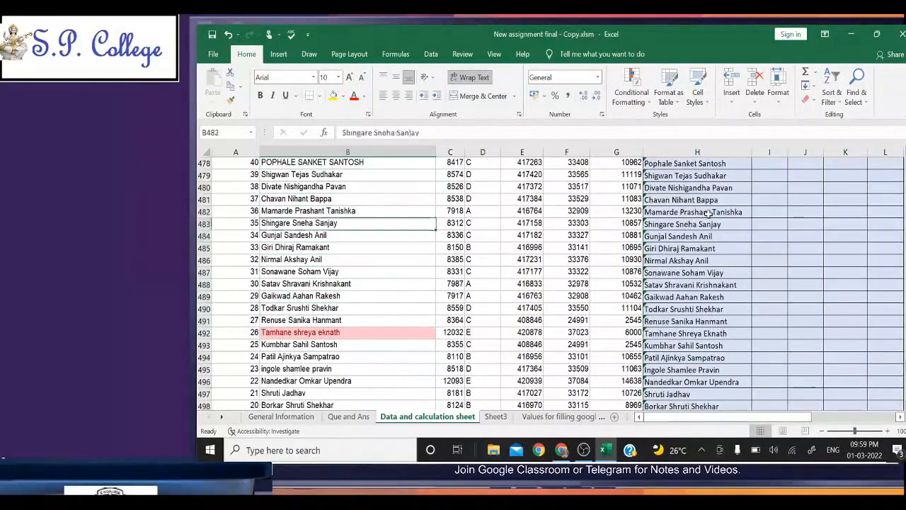
pyautogui.press('Up')
pyautogui.press('Up')
pyautogui.hotkey('ctrl', 'Up')
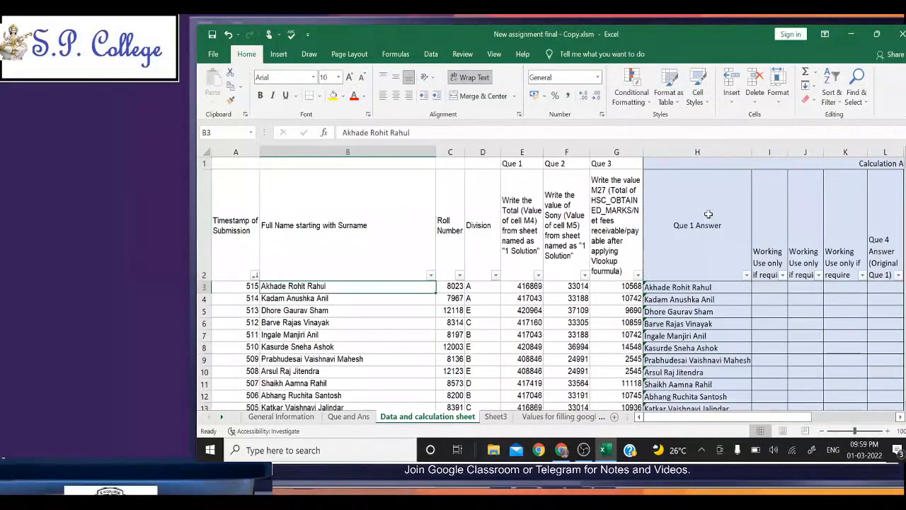
# Step: Remove duplicate rows from B3:B517 with the selection expanded, comparing only the Full Name starting with Surname column
pyautogui.hotkey('ctrl', 'shift', 'Down')
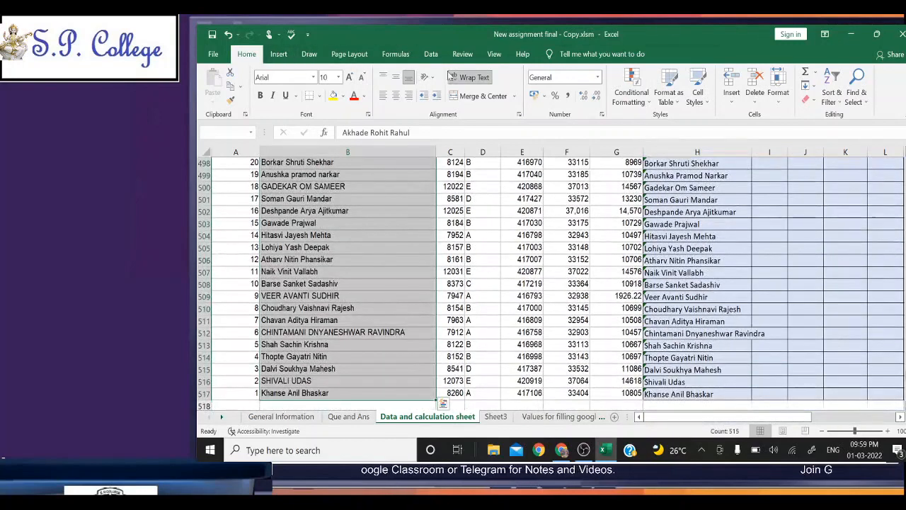
pyautogui.click(430, 55)
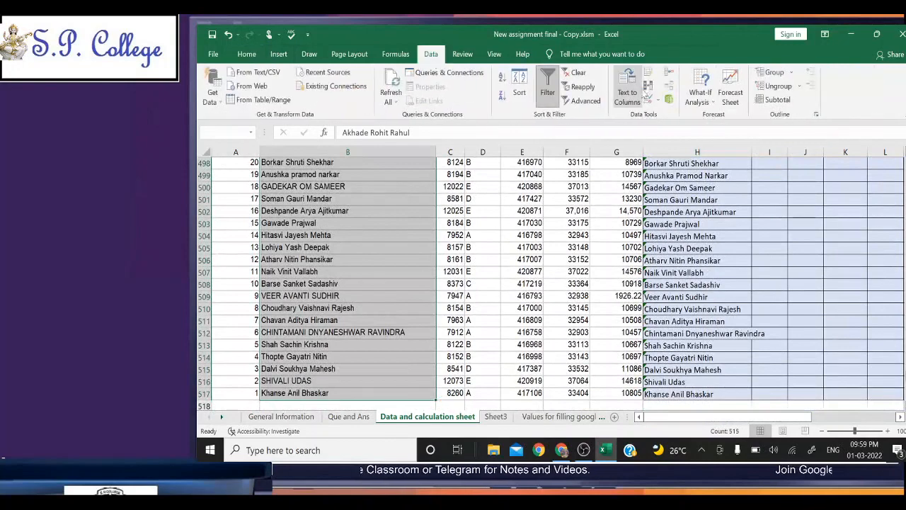
pyautogui.click(649, 88)
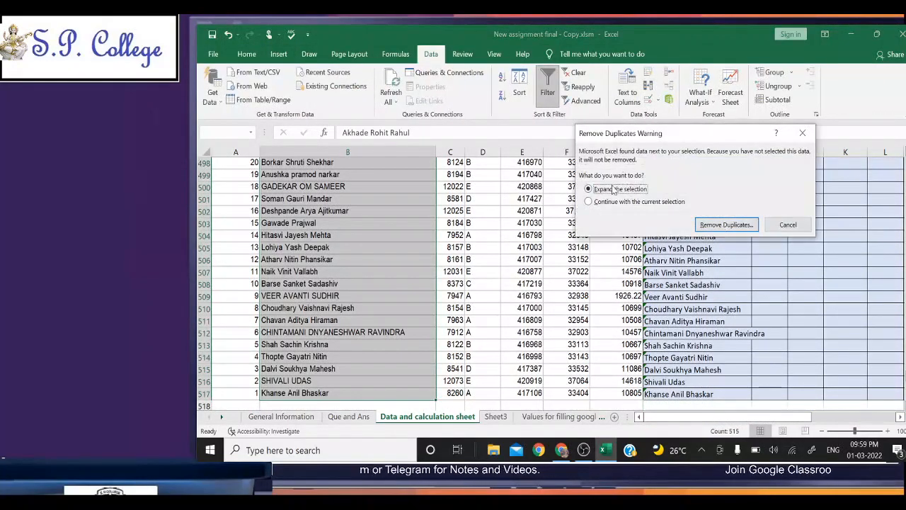
pyautogui.click(729, 225)
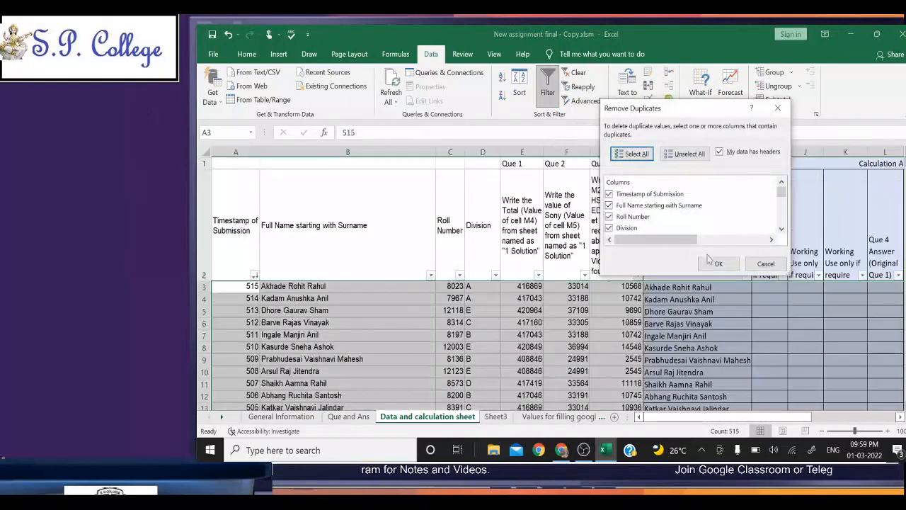
pyautogui.click(684, 153)
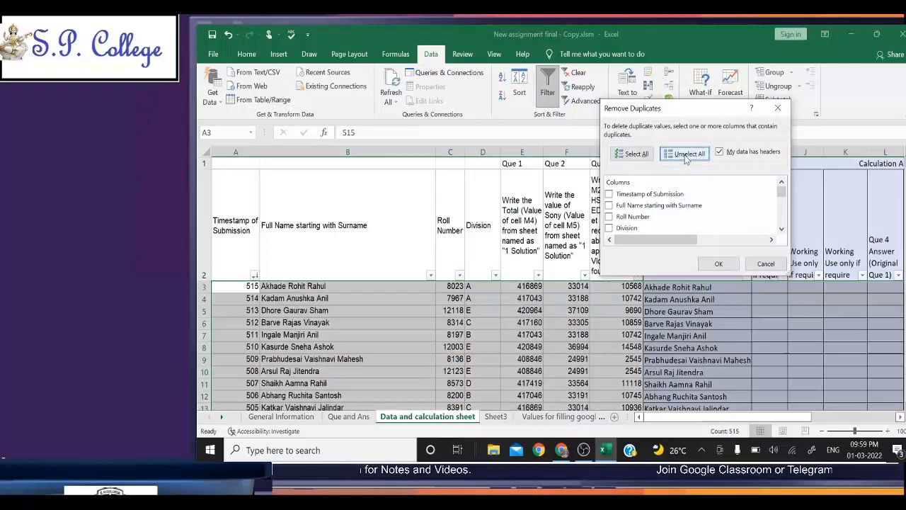
pyautogui.click(622, 206)
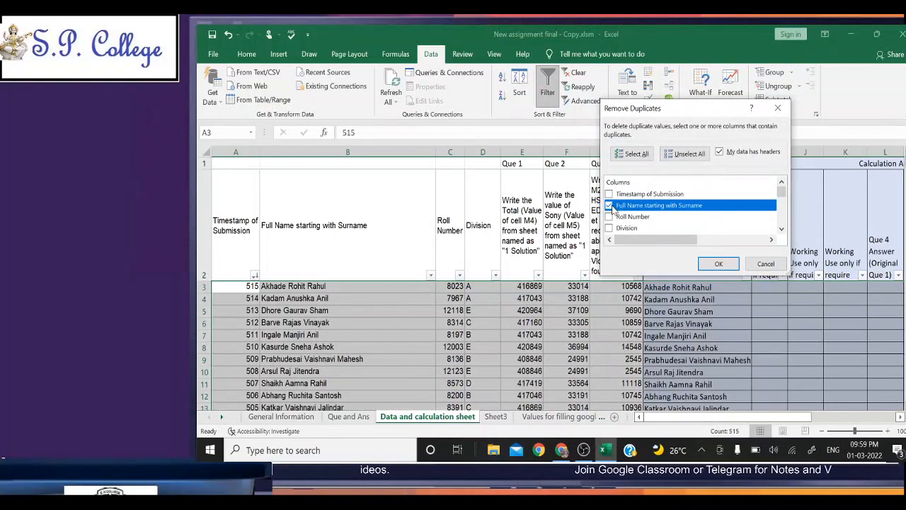
pyautogui.click(719, 264)
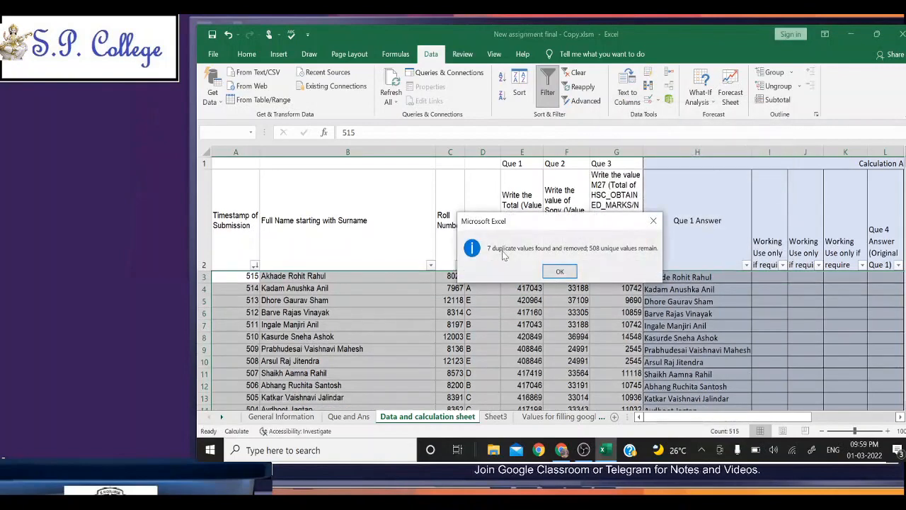
pyautogui.click(559, 273)
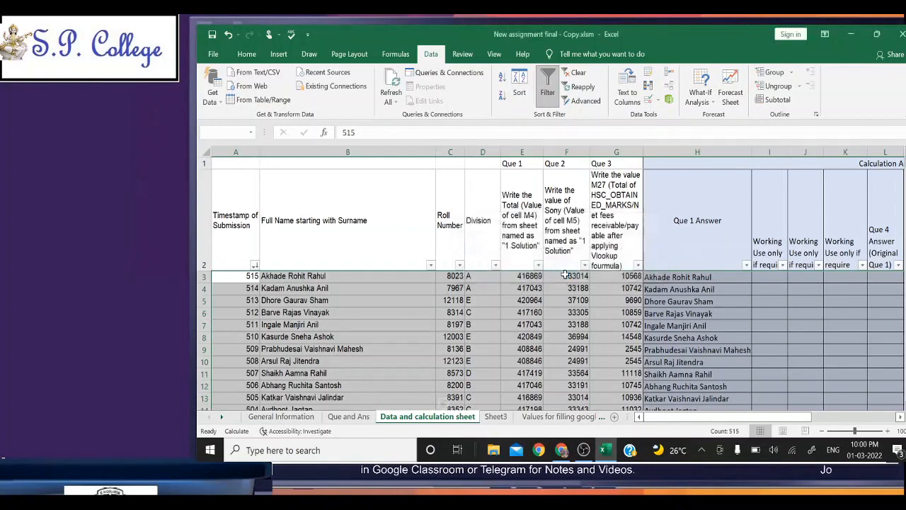
# Step: Enter 7 as the answer to question 3 in cell C4 of the Que and Ans sheet
pyautogui.click(303, 419)
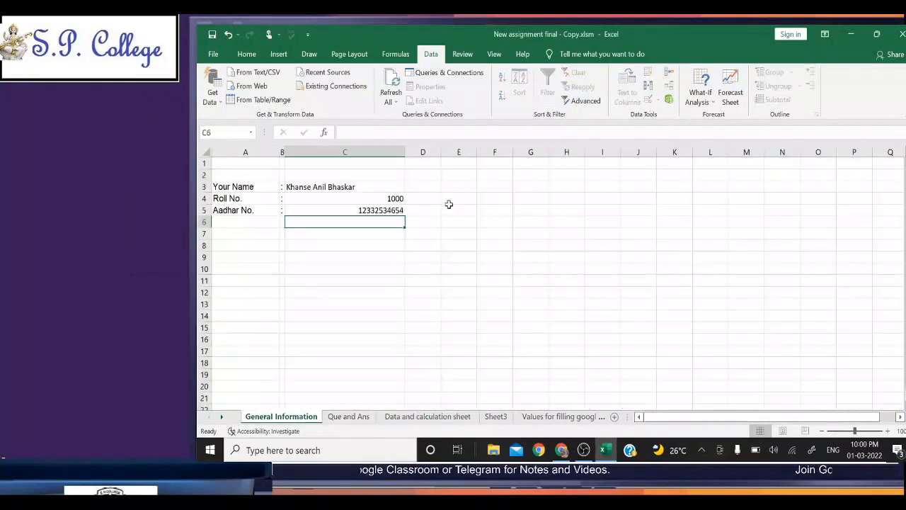
pyautogui.click(348, 417)
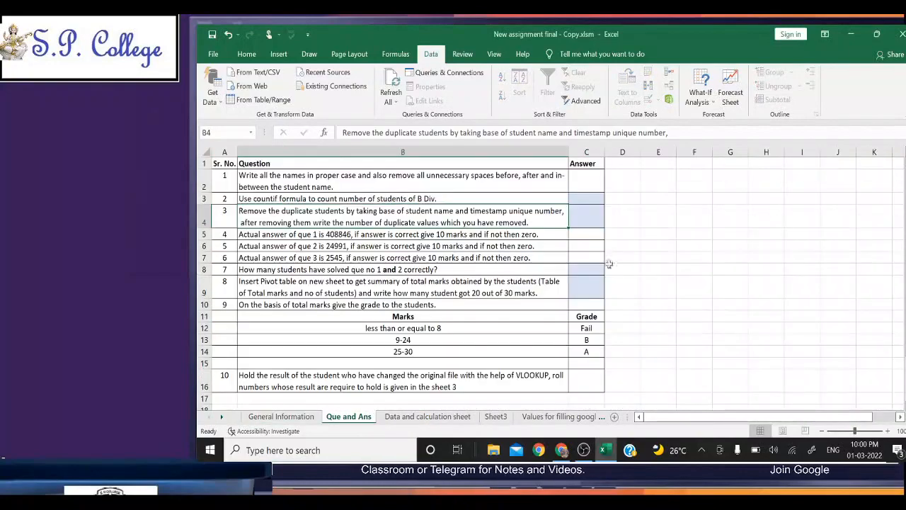
pyautogui.click(580, 212)
pyautogui.write('7')
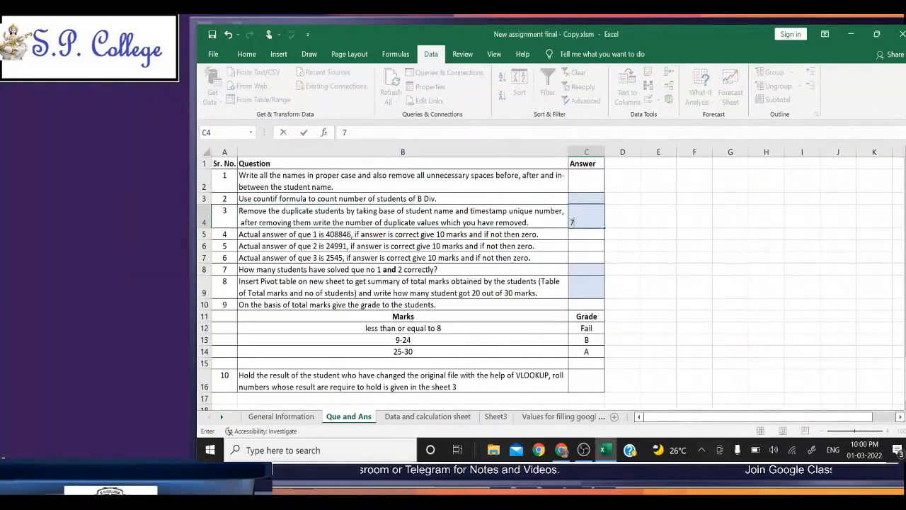
pyautogui.press('Return')
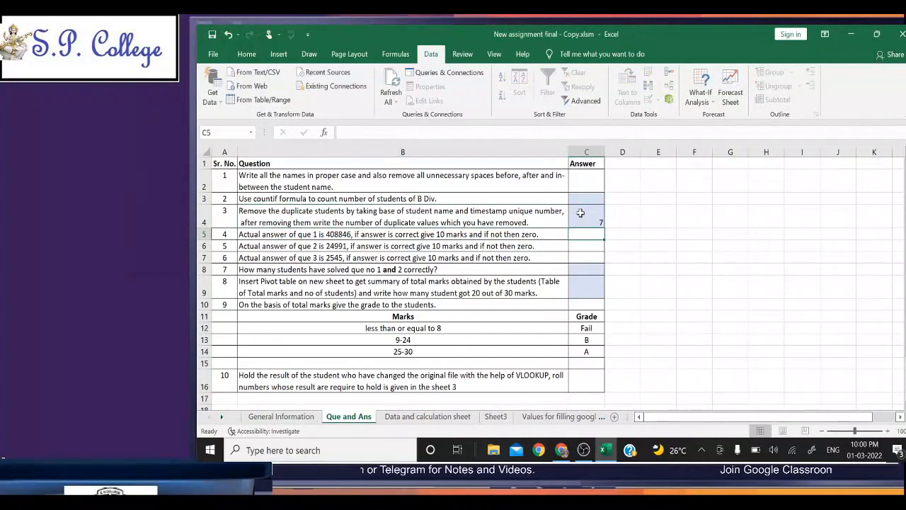
pyautogui.hotkey('alt', 'Tab')
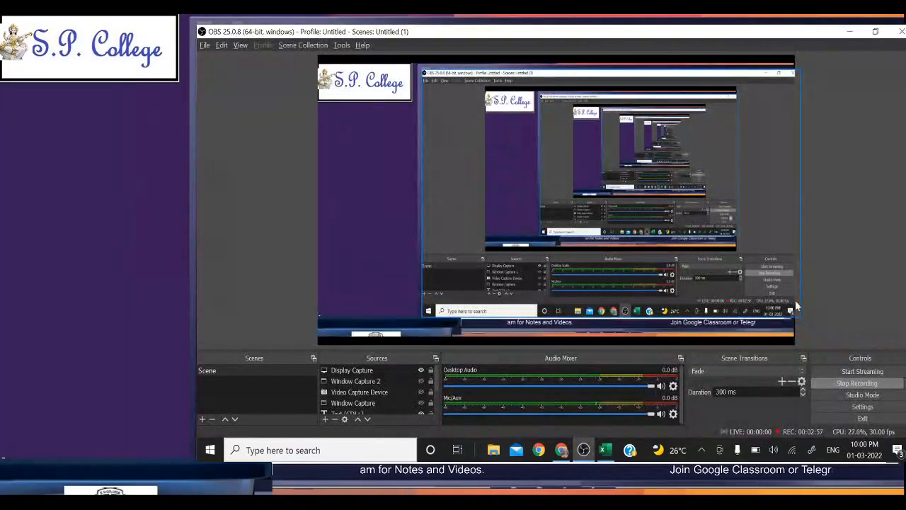
pyautogui.hotkey('alt', 'Tab')
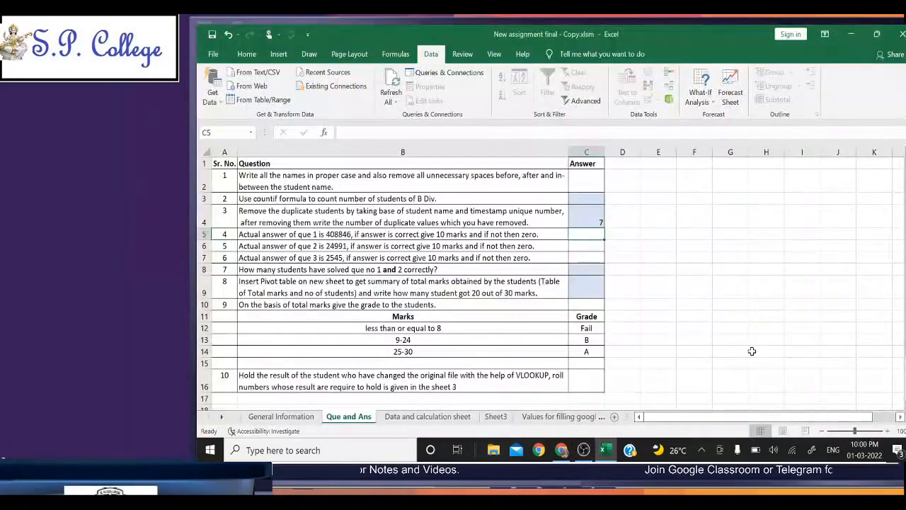
# Step: Switch to the New assignment final - Copy (2).xlsm workbook and review question 4 in B5, highlighting the correct answer 408846
pyautogui.hotkey('alt', 'Tab')
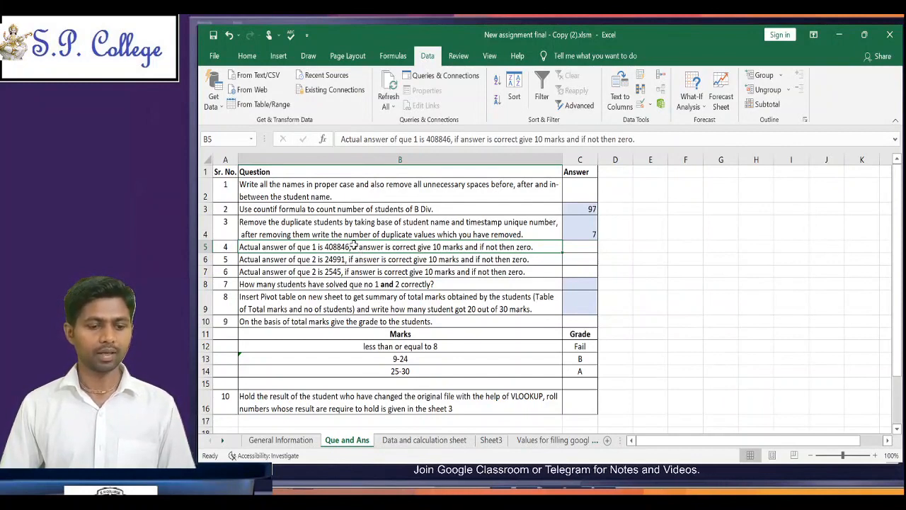
pyautogui.doubleClick(353, 246)
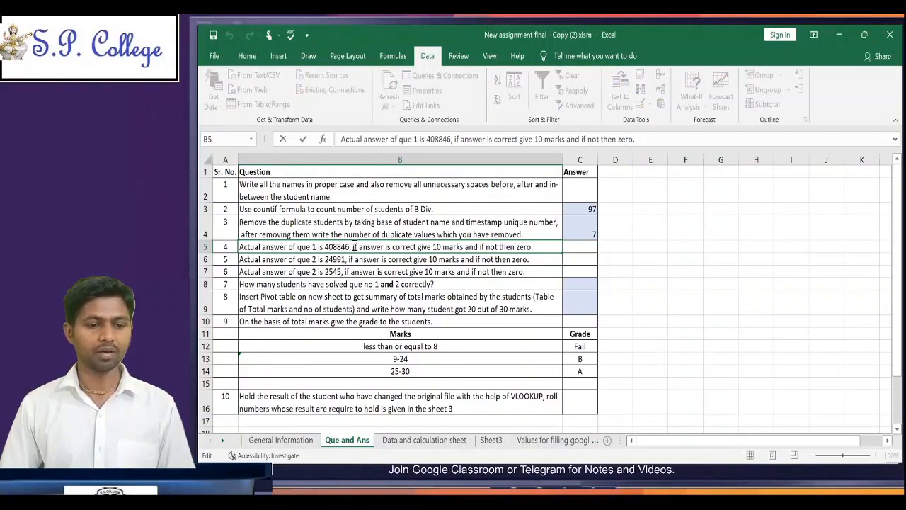
pyautogui.moveTo(353, 246); pyautogui.dragTo(377, 246)
pyautogui.click(377, 247)
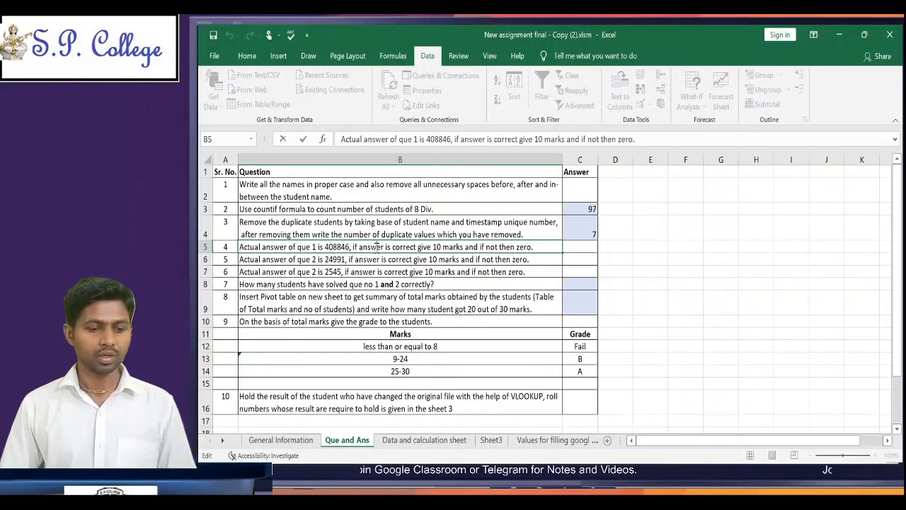
pyautogui.doubleClick(333, 245)
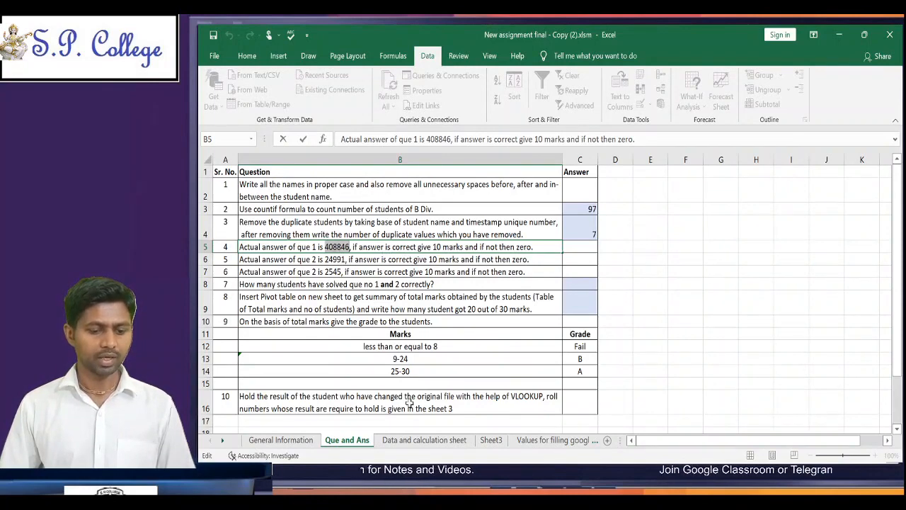
# Step: Examine the calculation area of the Data and calculation sheet to locate the Que 4, Que 5 and Que 6 Answer columns
pyautogui.click(426, 443)
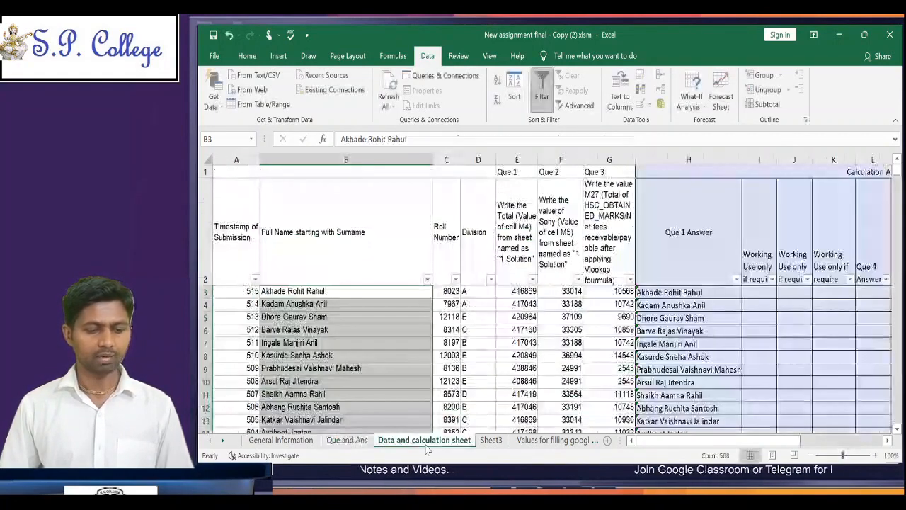
pyautogui.click(754, 292)
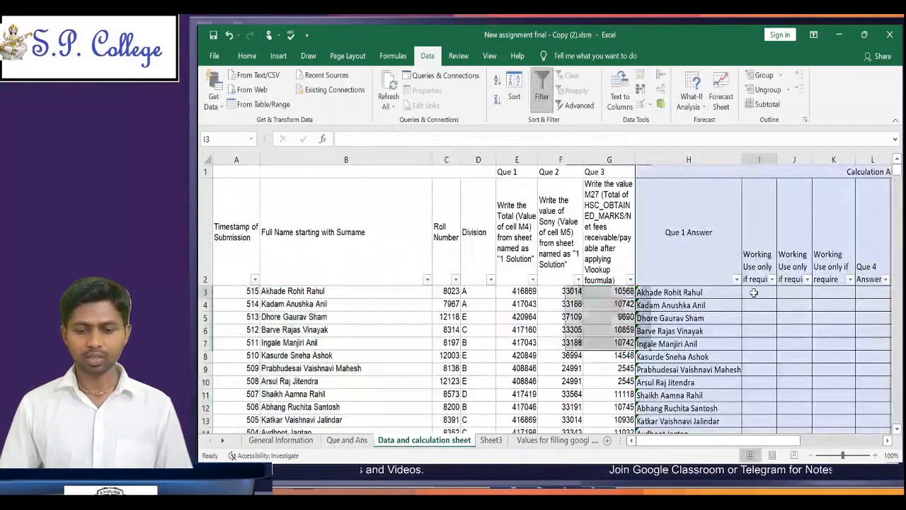
pyautogui.press('Right')
pyautogui.press('Right')
pyautogui.press('Right')
pyautogui.press('Right')
pyautogui.press('Right')
pyautogui.press('Right')
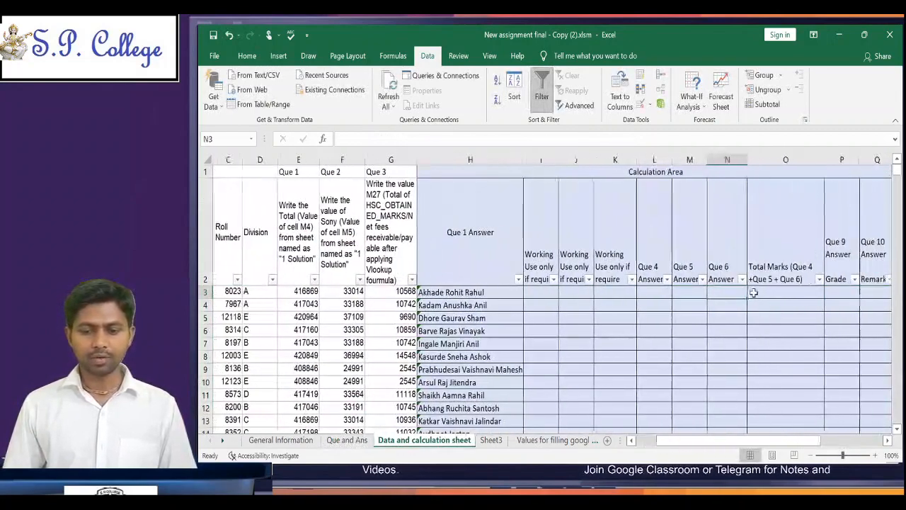
pyautogui.press('Left')
pyautogui.press('Left')
pyautogui.press('Left')
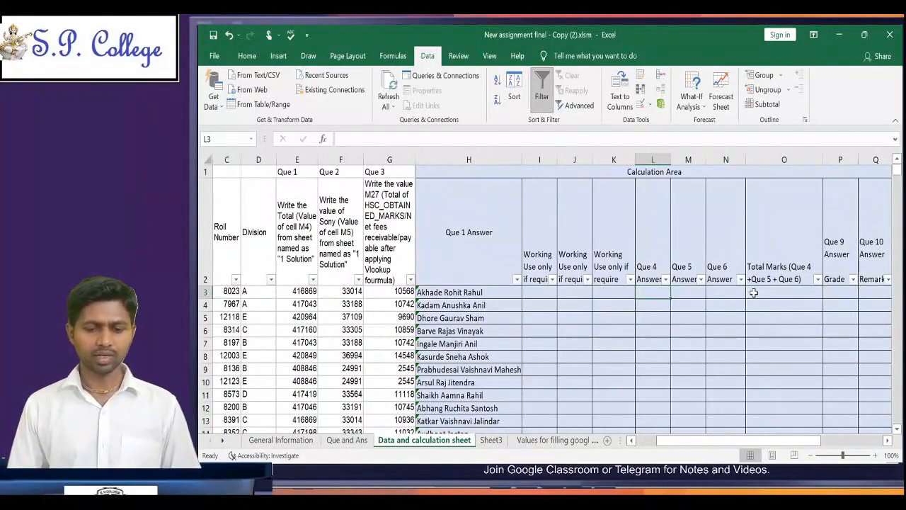
# Step: Remove the filter from the header row of the student data
pyautogui.press('Left')
pyautogui.press('Left')
pyautogui.press('Left')
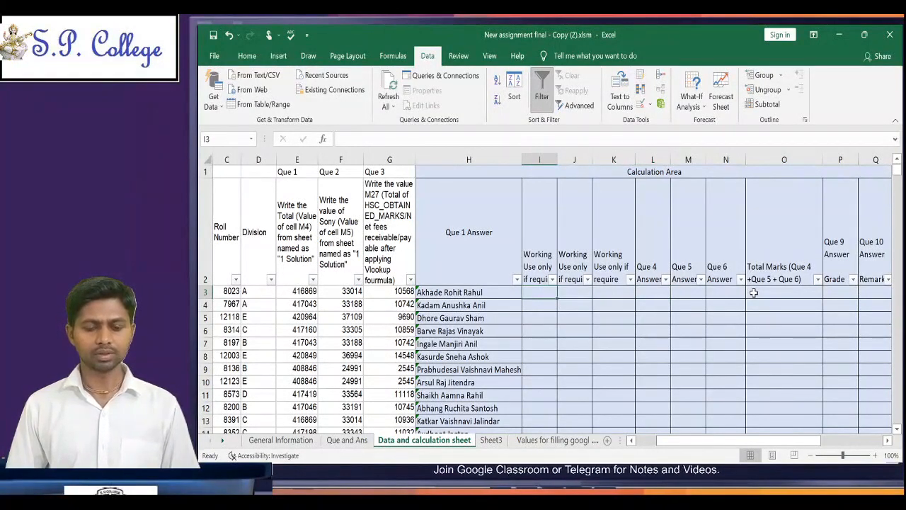
pyautogui.press('Up')
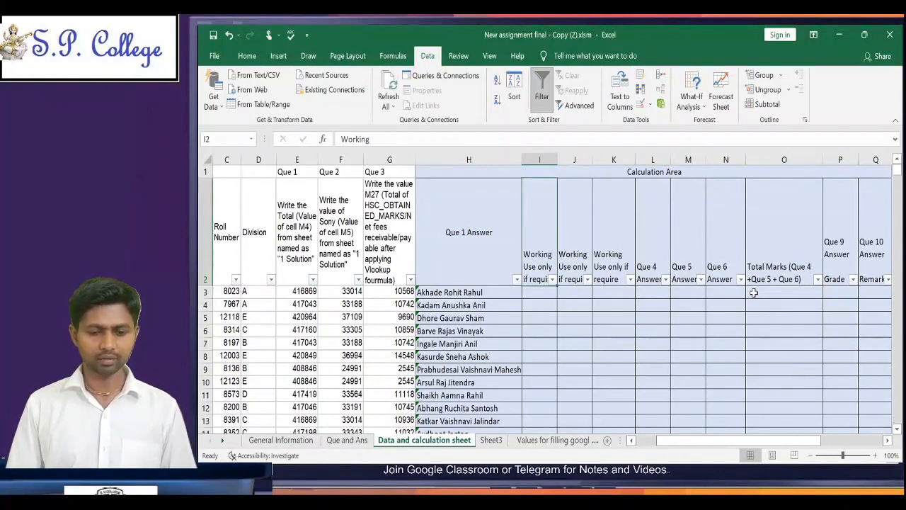
pyautogui.hotkey('ctrl', 'shift', 'l')
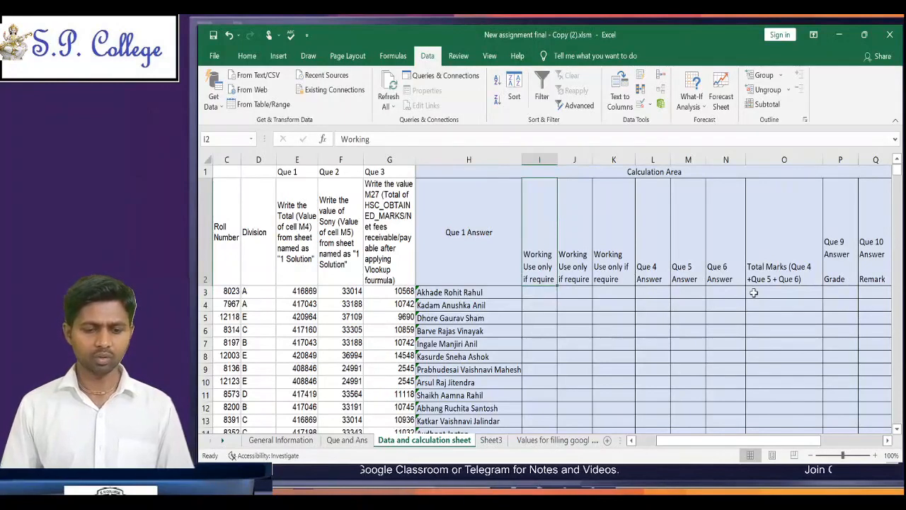
pyautogui.press('Down')
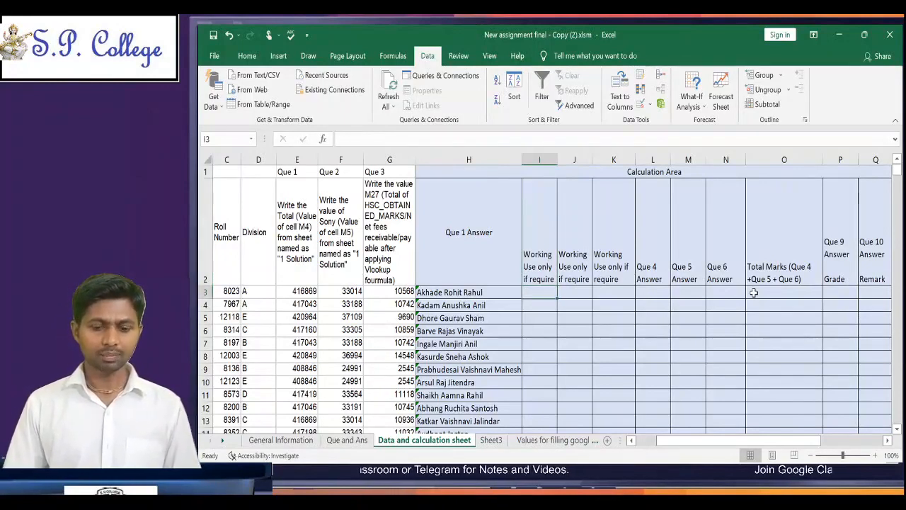
# Step: Review row 3 from the Que 4 Answer cell L3 back across the working columns to the name and submission timestamp
pyautogui.press('Right')
pyautogui.press('Right')
pyautogui.press('Right')
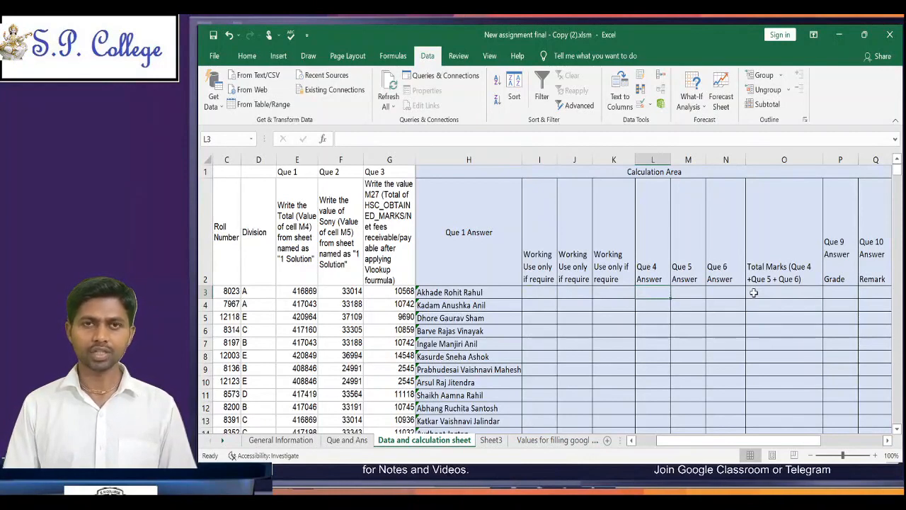
pyautogui.press('Left')
pyautogui.press('Left')
pyautogui.press('Left')
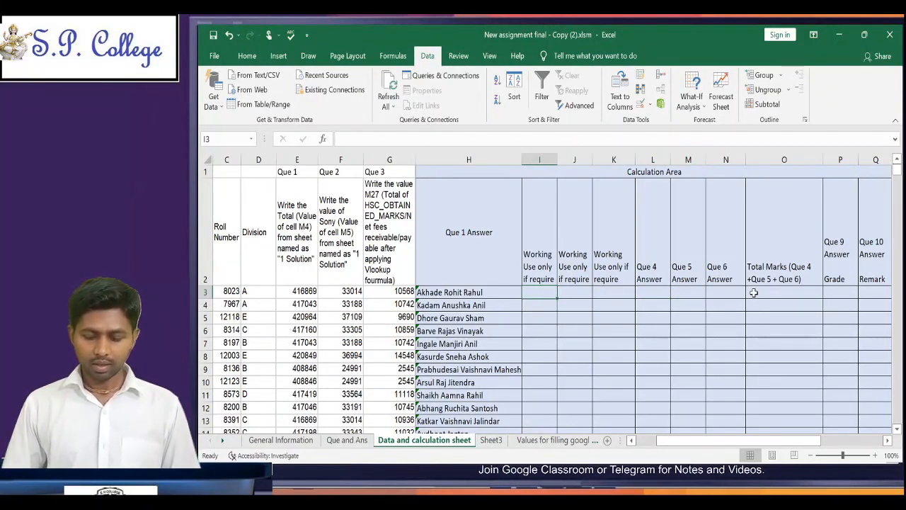
pyautogui.press('Left')
pyautogui.press('Left')
pyautogui.press('Left')
pyautogui.press('Left')
pyautogui.press('Left')
pyautogui.press('Left')
pyautogui.press('Left')
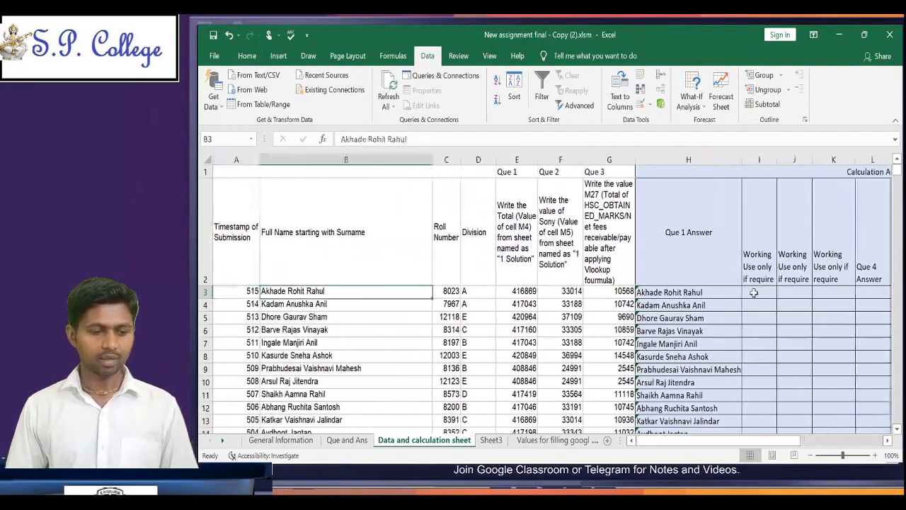
pyautogui.press('Left')
pyautogui.press('Right')
pyautogui.press('Left')
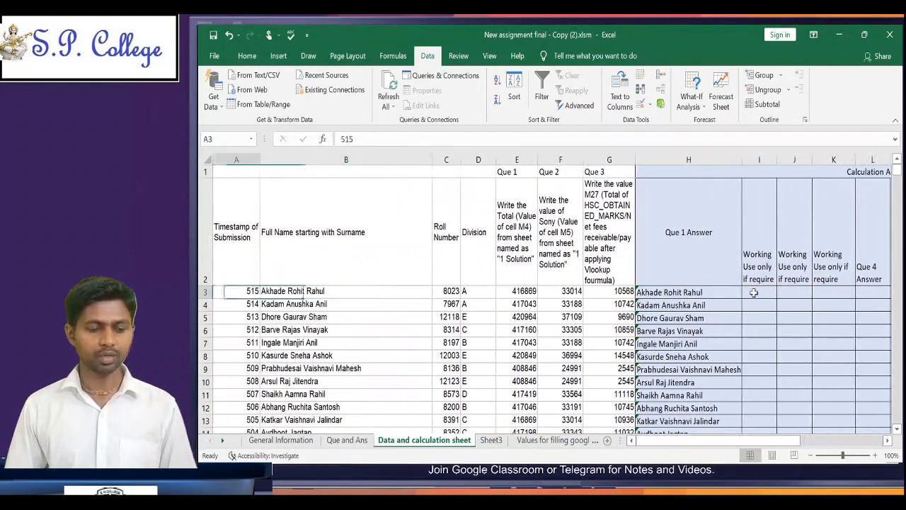
# Step: Review row 3 from the roll number in C3 across the Que 1 to Que 3 submissions to the working columns
pyautogui.press('Right')
pyautogui.press('Right')
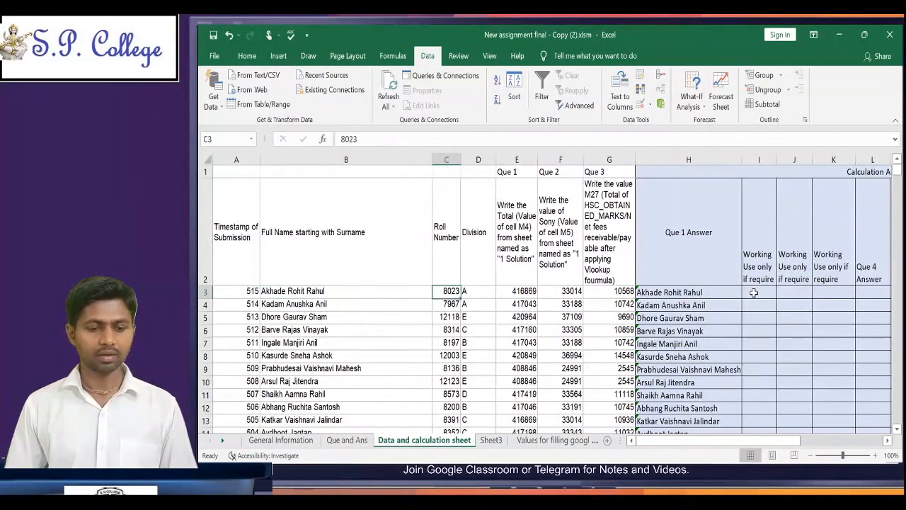
pyautogui.press('Right')
pyautogui.press('Right')
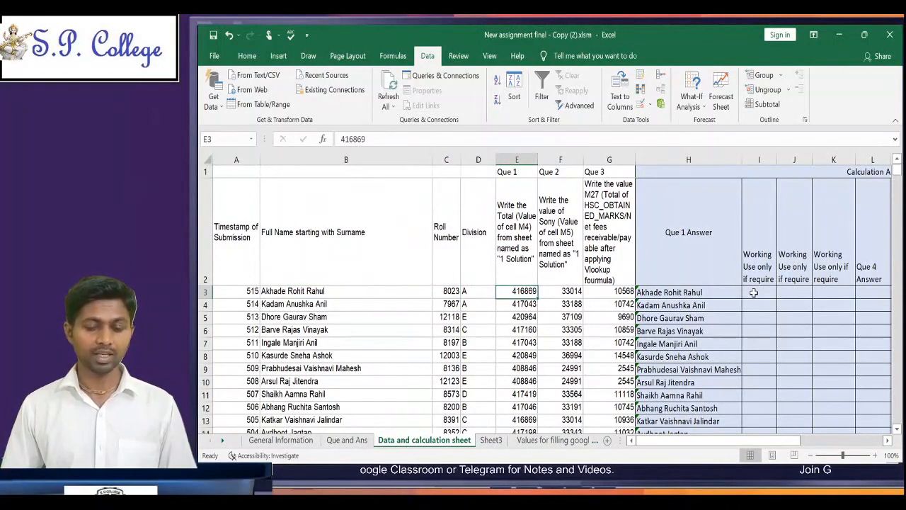
pyautogui.press('Right')
pyautogui.press('Right')
pyautogui.press('Right')
pyautogui.press('Right')
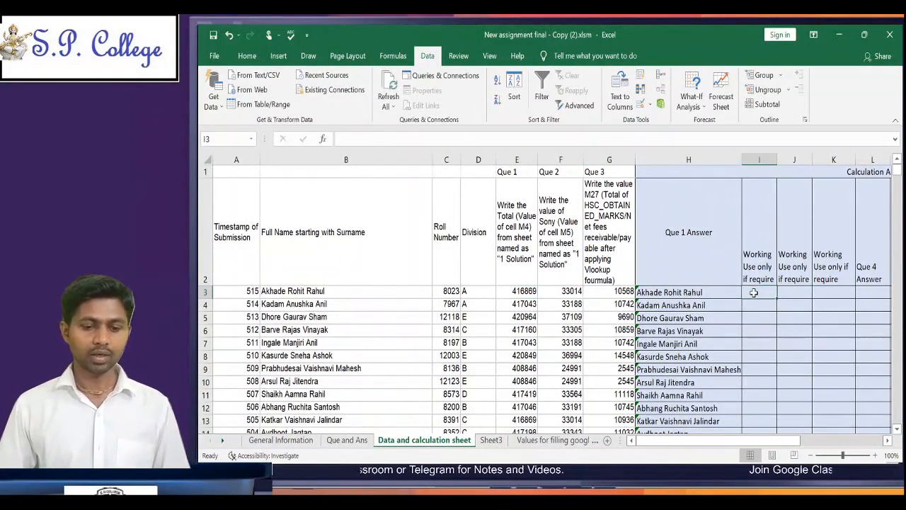
pyautogui.press('Left')
pyautogui.press('Left')
pyautogui.press('Left')
pyautogui.press('Left')
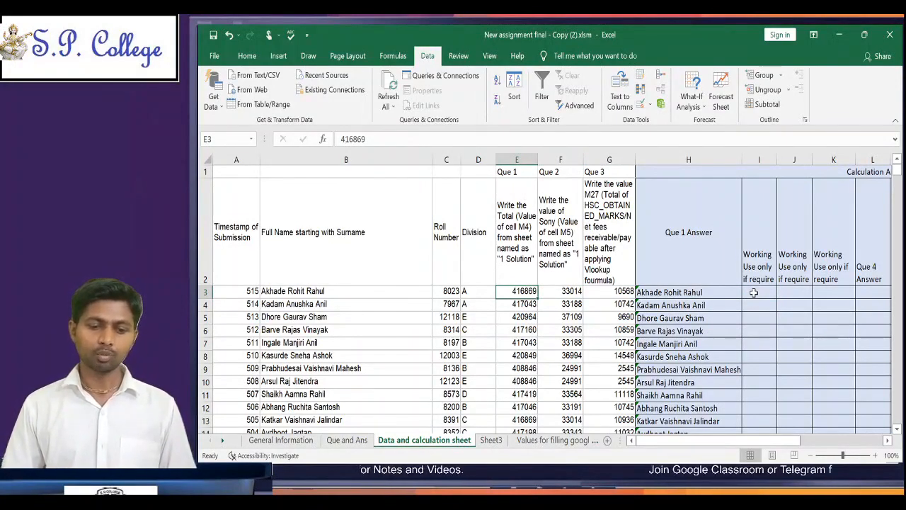
# Step: Enter the formula =E3-C3 in I3 to subtract the roll number from the Que 1 submission
pyautogui.press('Right')
pyautogui.press('Right')
pyautogui.press('Right')
pyautogui.press('Right')
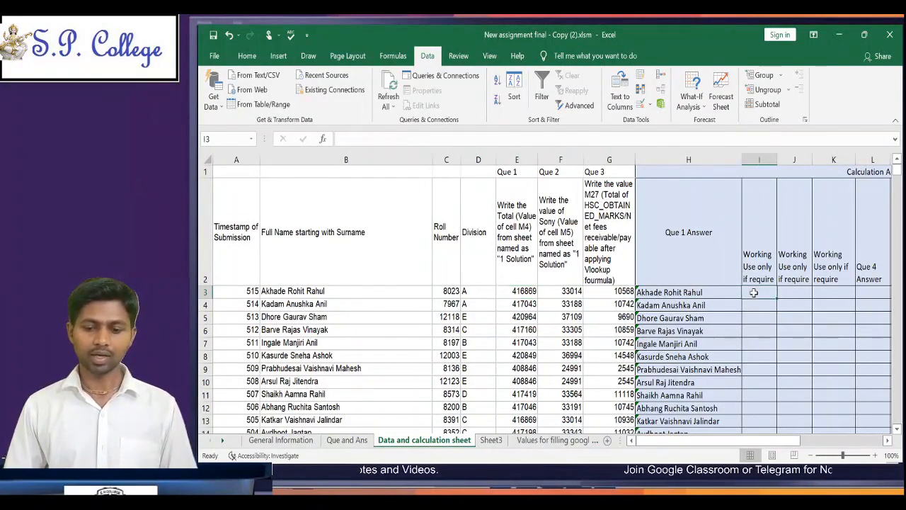
pyautogui.write('=')
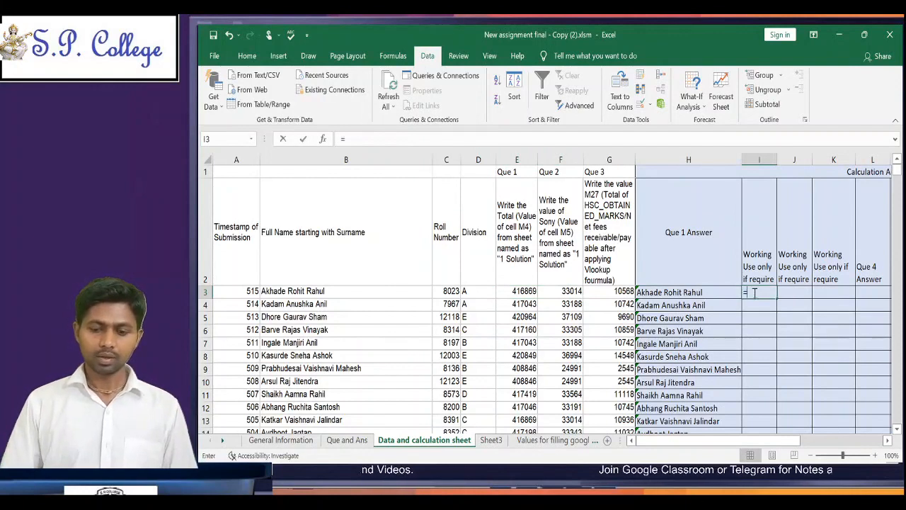
pyautogui.press('Left')
pyautogui.press('Left')
pyautogui.press('Left')
pyautogui.press('Left')
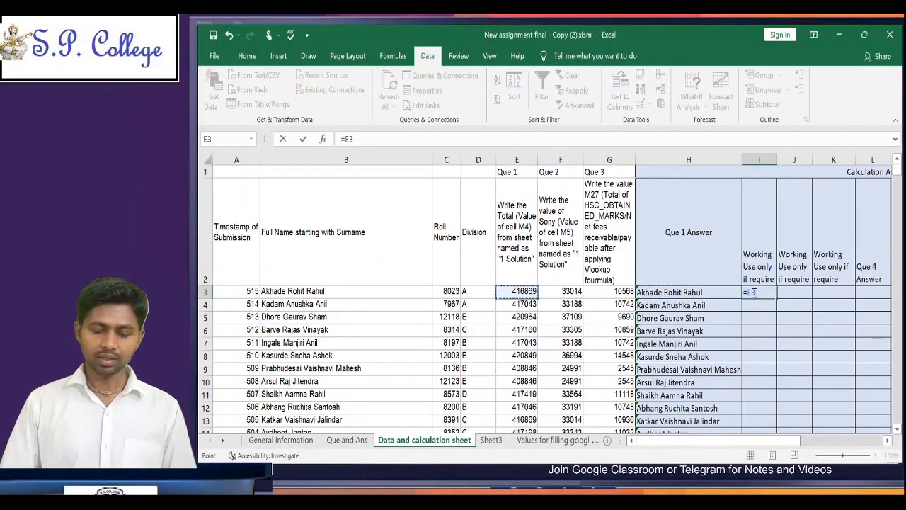
pyautogui.write('-')
pyautogui.press('Left')
pyautogui.press('Left')
pyautogui.press('Left')
pyautogui.press('Left')
pyautogui.press('Left')
pyautogui.press('Left')
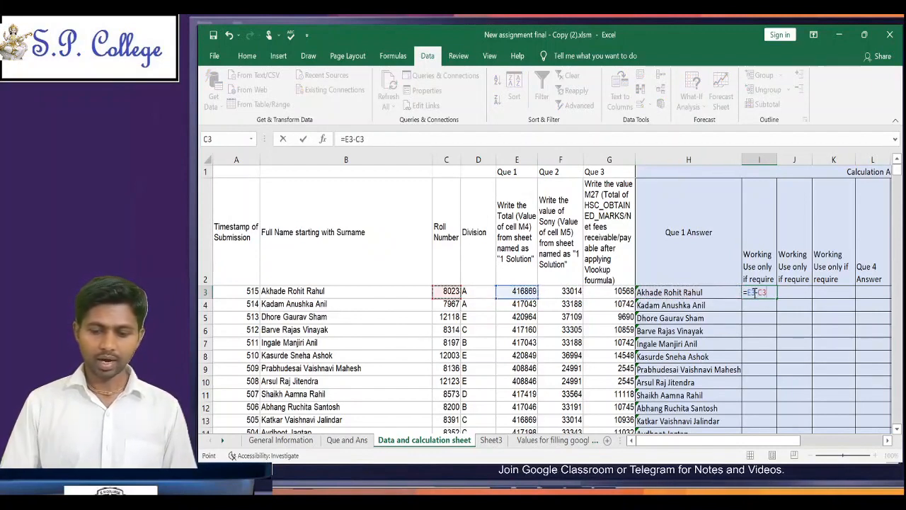
pyautogui.write('-')
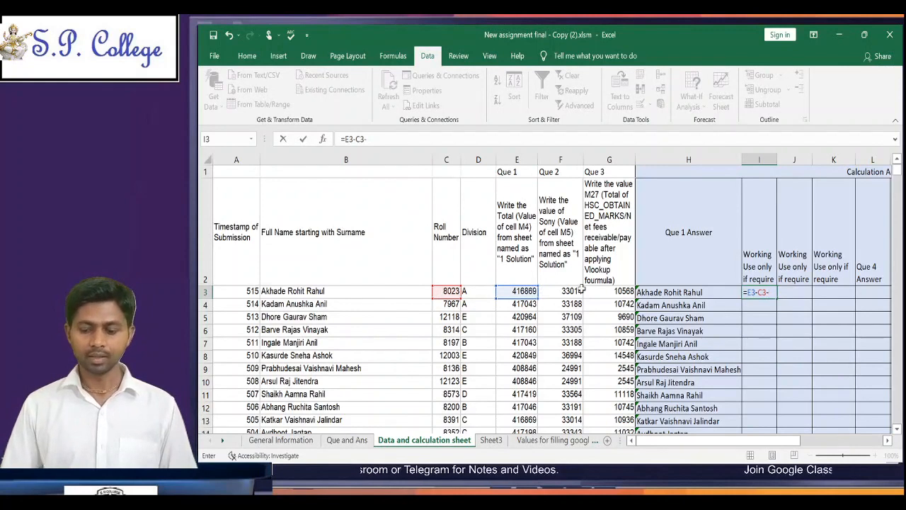
pyautogui.press('BackSpace')
pyautogui.hotkey('ctrl', 'Return')
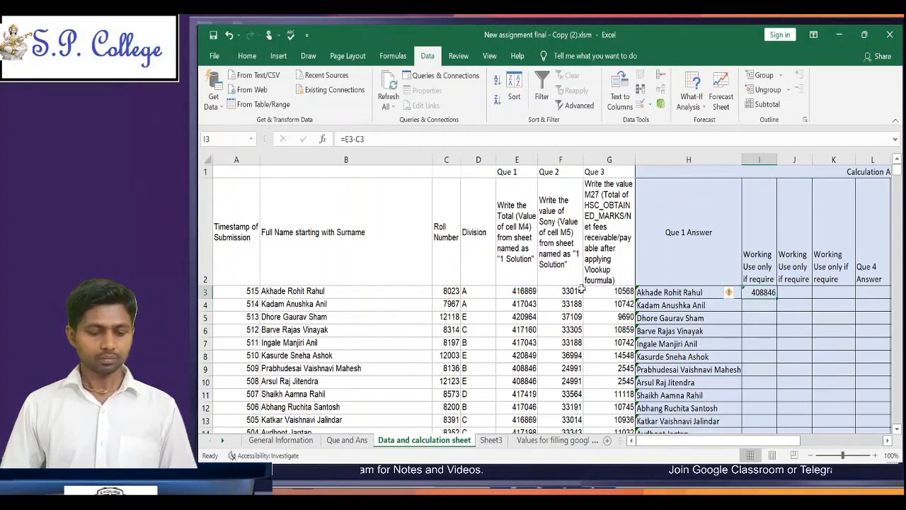
pyautogui.press('F2')
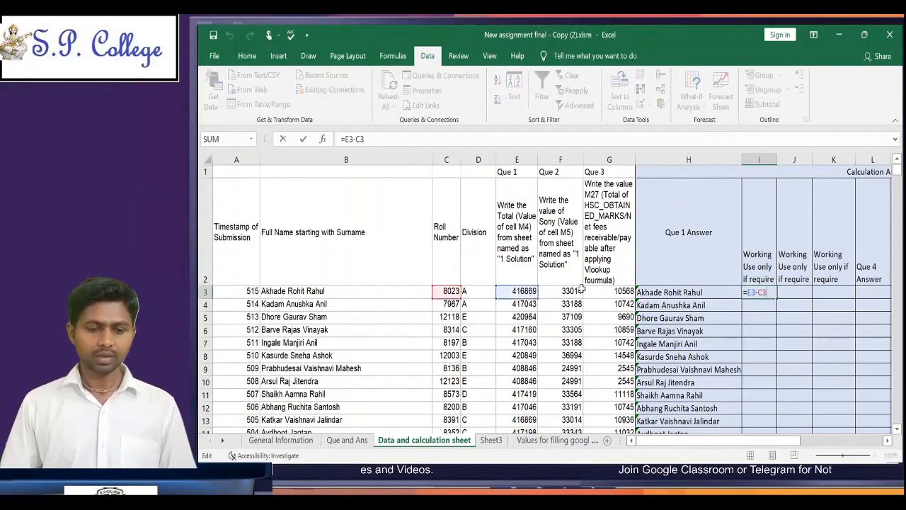
pyautogui.press('Return')
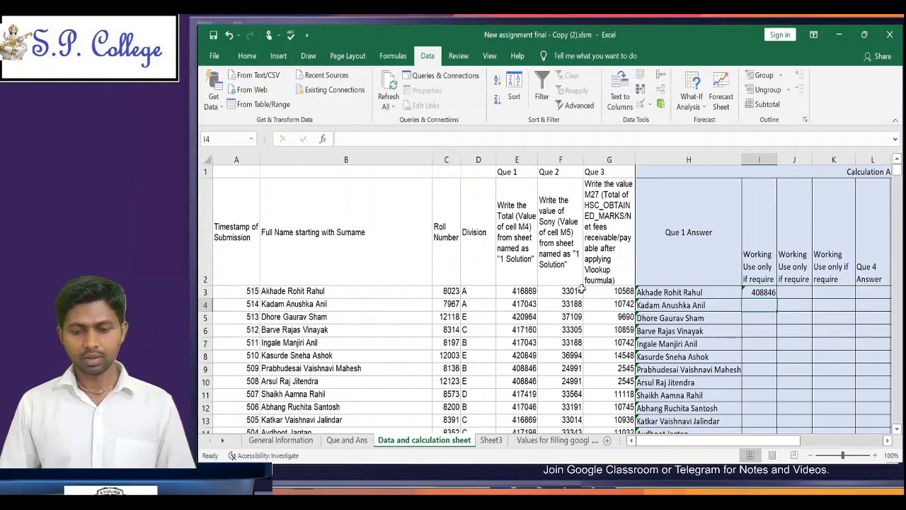
# Step: Enter the formula =F3-C3 in J3 to subtract the roll number from the Que 2 submission
pyautogui.press('Right')
pyautogui.press('Up')
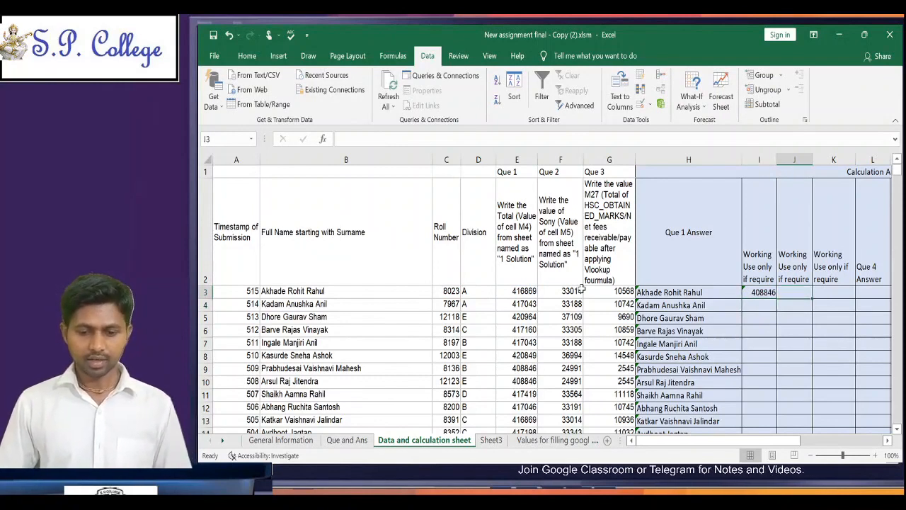
pyautogui.write('=')
pyautogui.press('Left')
pyautogui.press('Left')
pyautogui.press('Left')
pyautogui.press('Left')
pyautogui.press('Left')
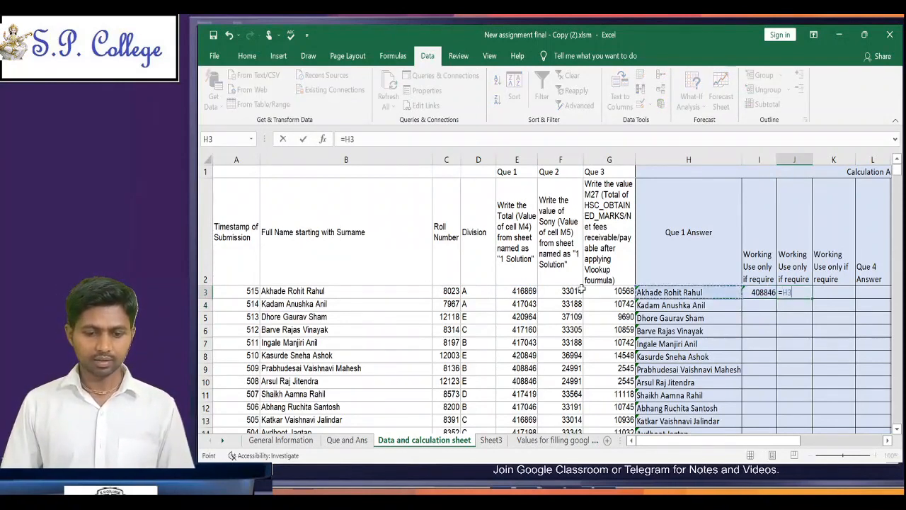
pyautogui.press('Right')
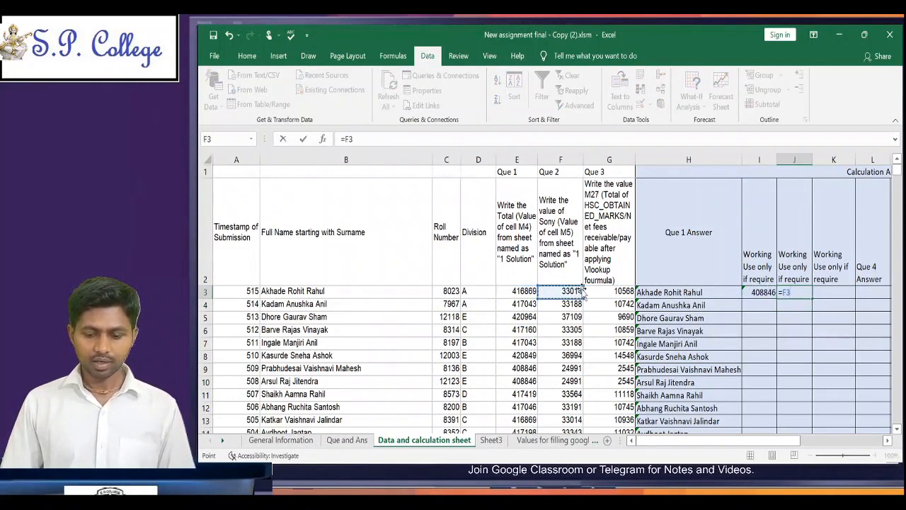
pyautogui.write('-')
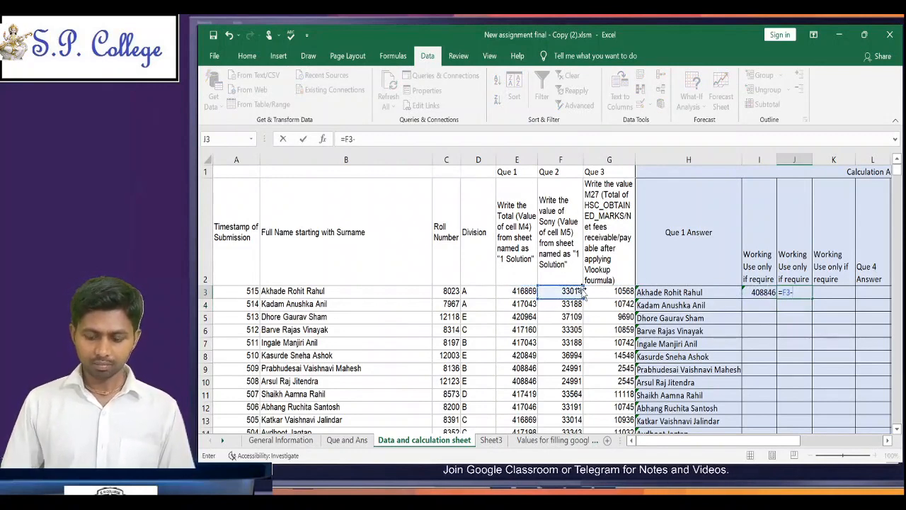
pyautogui.press('Left')
pyautogui.press('Left')
pyautogui.press('Left')
pyautogui.press('Left')
pyautogui.press('Left')
pyautogui.press('Left')
pyautogui.press('Left')
pyautogui.press('Return')
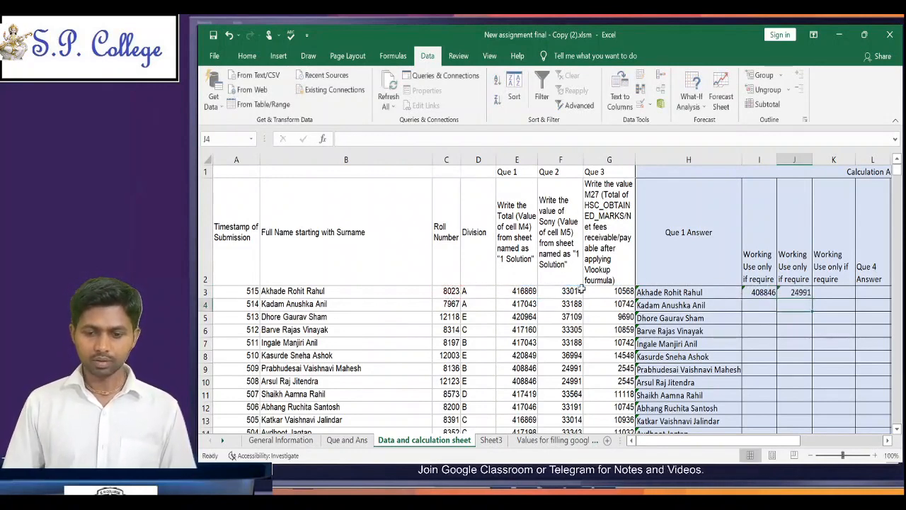
# Step: Enter the formula =G3-C3 in K3 to subtract the roll number from the Que 3 submission
pyautogui.press('Up')
pyautogui.press('Right')
pyautogui.write('=')
pyautogui.press('Left')
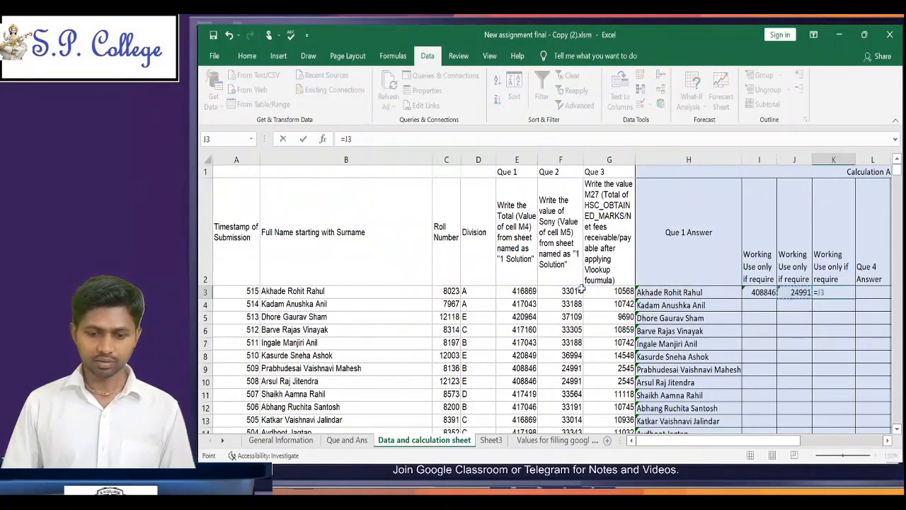
pyautogui.press('Left')
pyautogui.press('Left')
pyautogui.press('Left')
pyautogui.press('Left')
pyautogui.press('Right')
pyautogui.write('-')
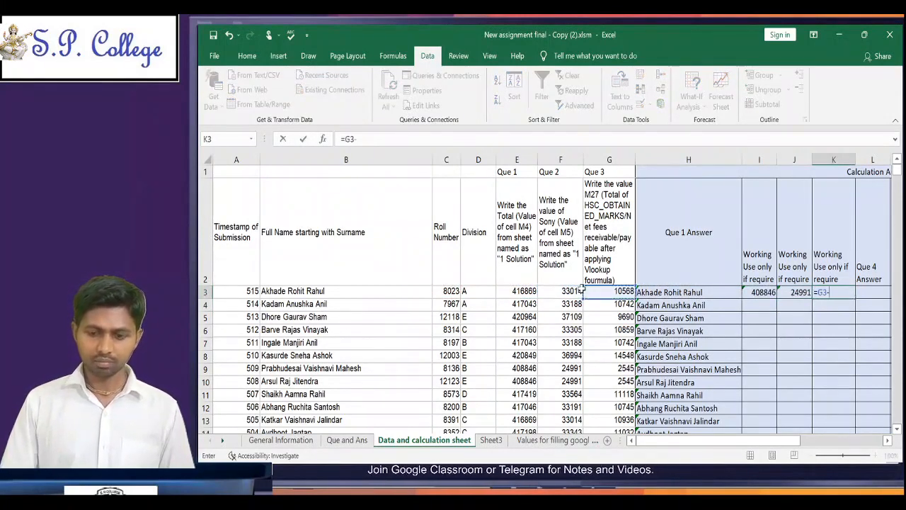
pyautogui.press('Left')
pyautogui.press('Left')
pyautogui.press('Left')
pyautogui.press('Left')
pyautogui.press('Left')
pyautogui.press('Left')
pyautogui.press('Left')
pyautogui.press('Left')
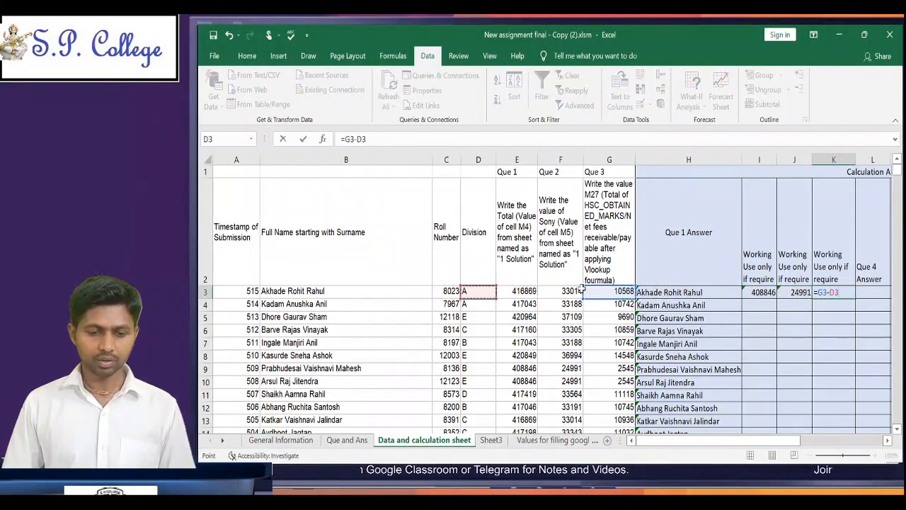
pyautogui.press('Return')
# Step: Copy the working formulas in I3:K3 down the three working columns to the last student row, 510
pyautogui.press('Up')
pyautogui.press('Left')
pyautogui.press('Left')
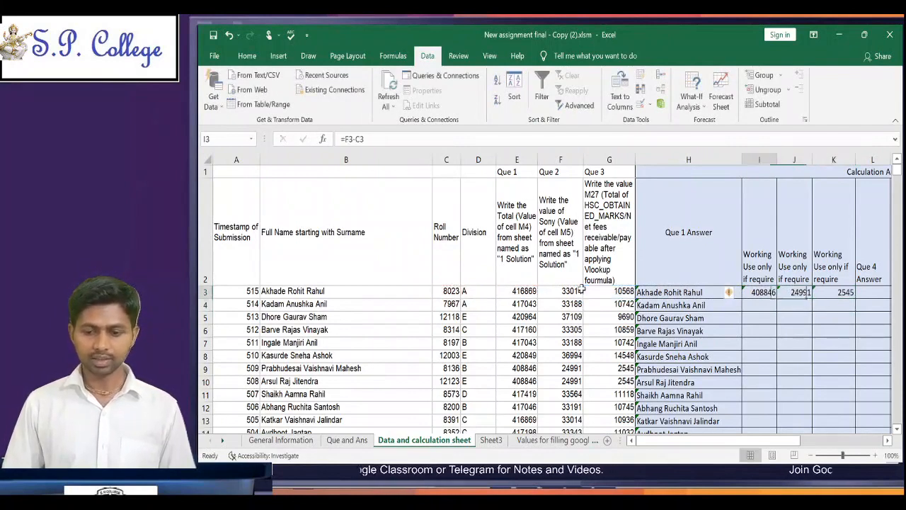
pyautogui.hotkey('shift', 'Right')
pyautogui.hotkey('shift', 'Right')
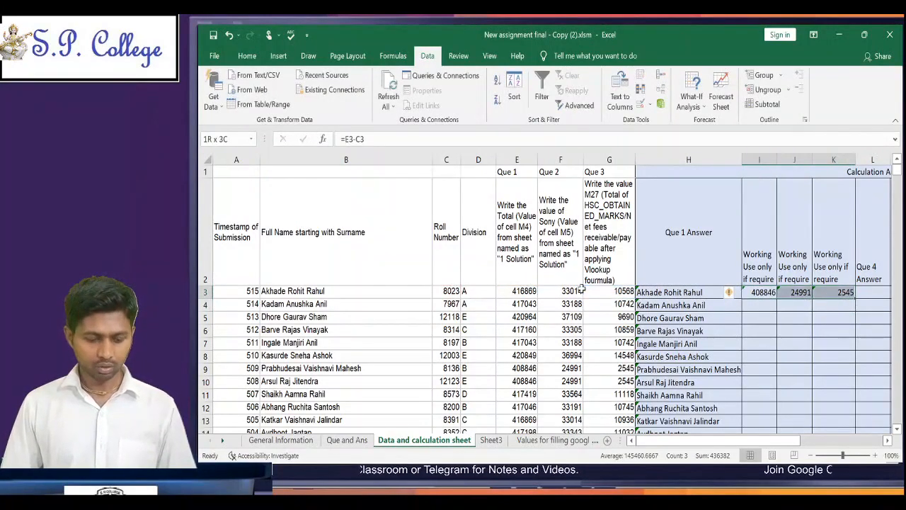
pyautogui.hotkey('ctrl', 'c')
pyautogui.press('Left')
pyautogui.press('Down')
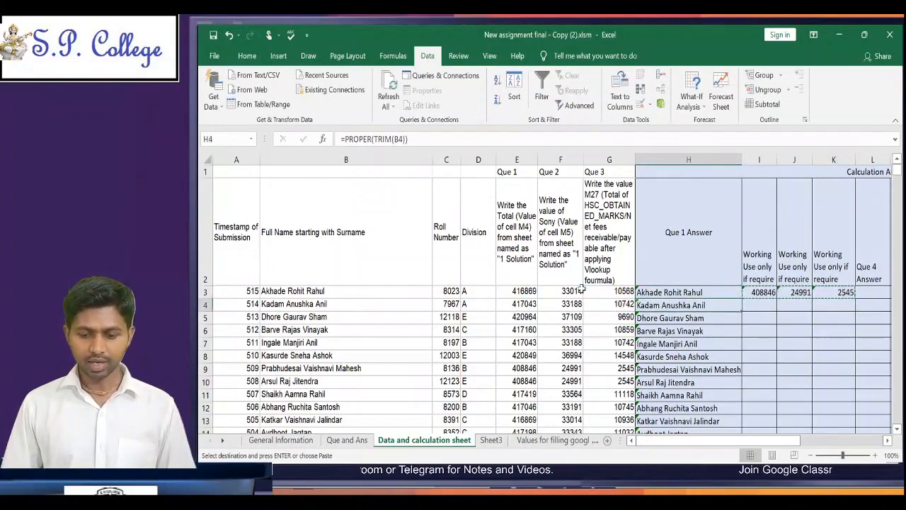
pyautogui.hotkey('ctrl', 'Down')
pyautogui.press('Right')
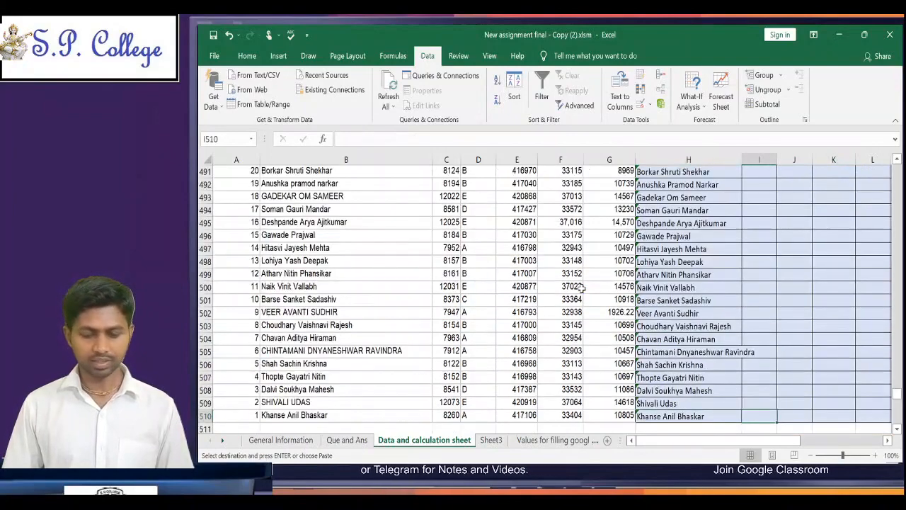
pyautogui.hotkey('shift', 'Right')
pyautogui.hotkey('shift', 'Right')
pyautogui.hotkey('ctrl', 'shift', 'Up')
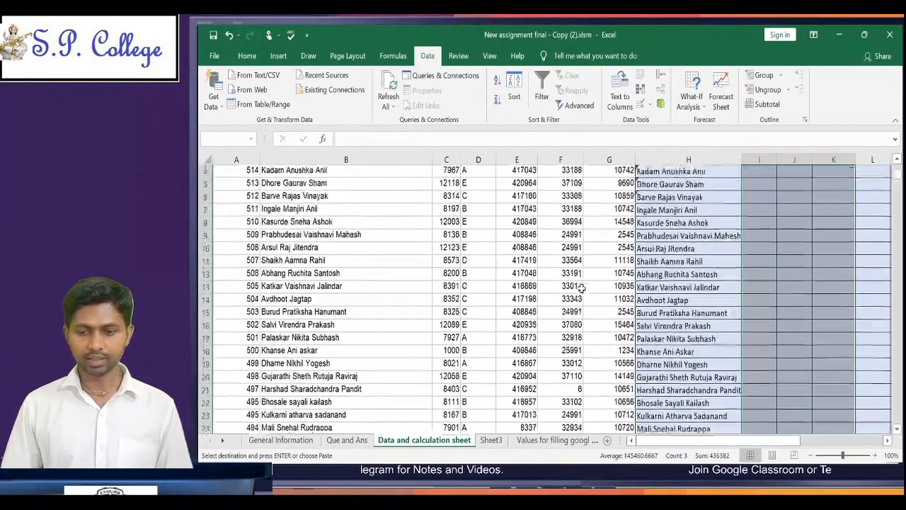
pyautogui.hotkey('ctrl', 'v')
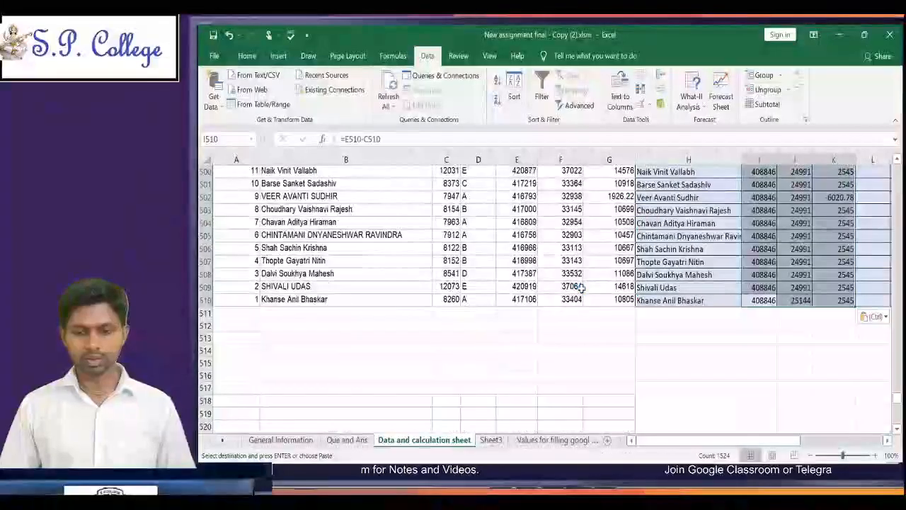
# Step: Reselect I3:K510 from the first student row down and paste the copied working formulas over the whole range again
pyautogui.hotkey('ctrl', 'Up')
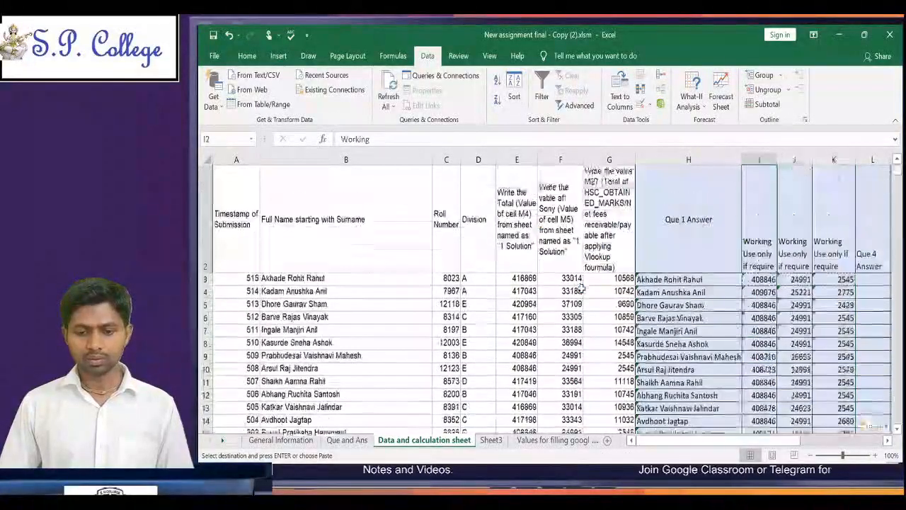
pyautogui.press('Down')
pyautogui.hotkey('shift', 'Right')
pyautogui.hotkey('shift', 'Right')
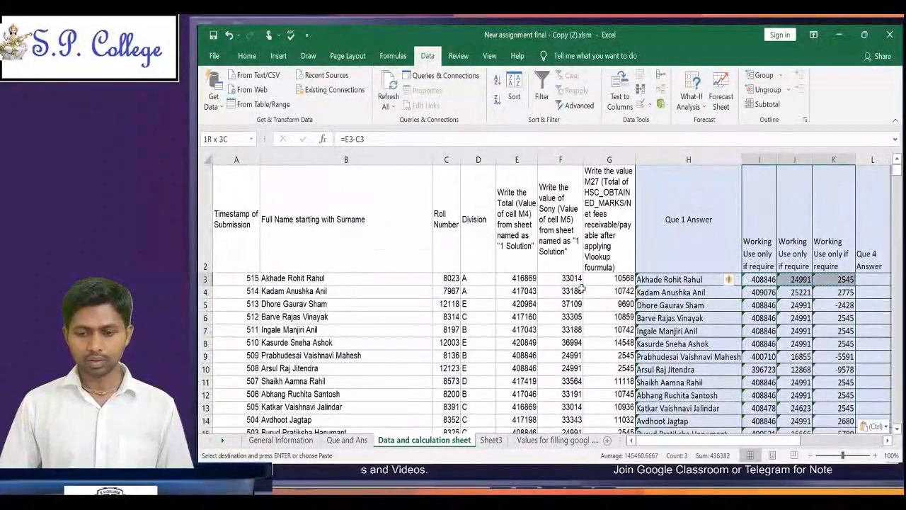
pyautogui.hotkey('ctrl', 'shift', 'Down')
pyautogui.hotkey('ctrl', 'v')
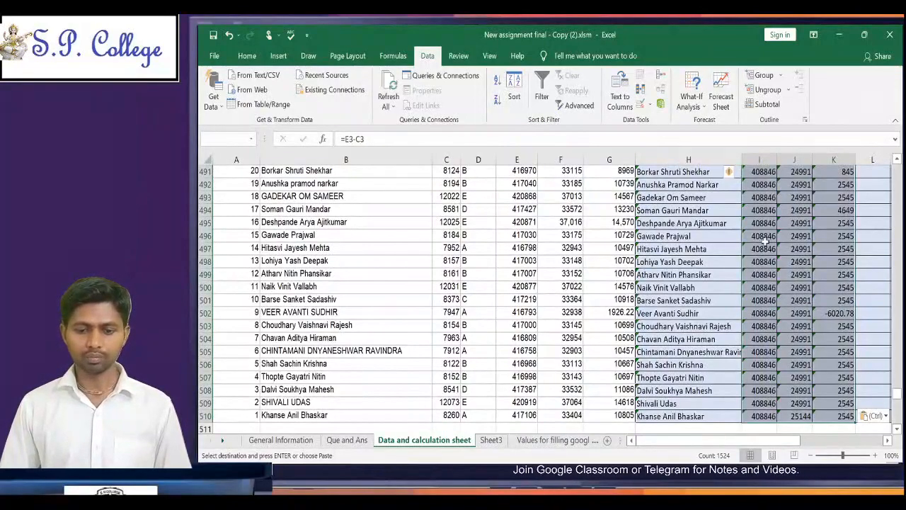
pyautogui.press('Return')
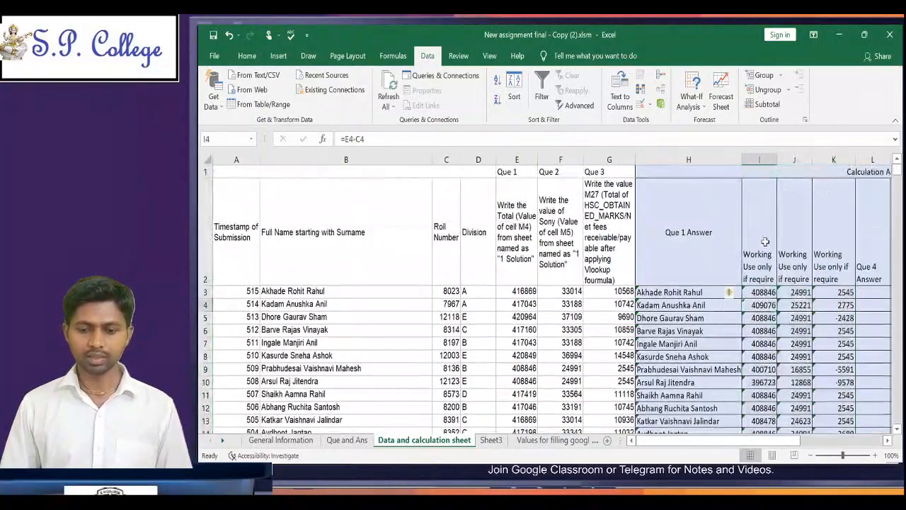
# Step: Compare the working formulas in row 3 with the submitted Que 1 to Que 3 values in E3:G3
pyautogui.press('Tab')
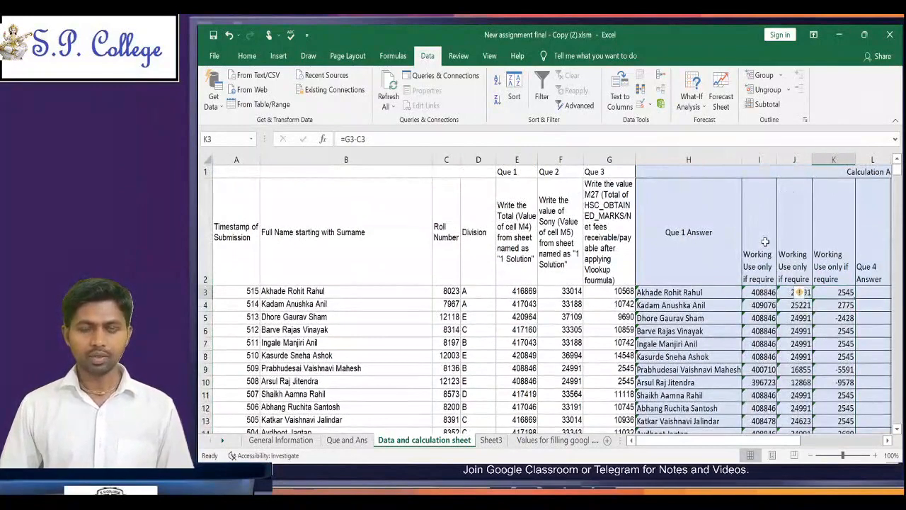
pyautogui.hotkey('shift', 'Tab')
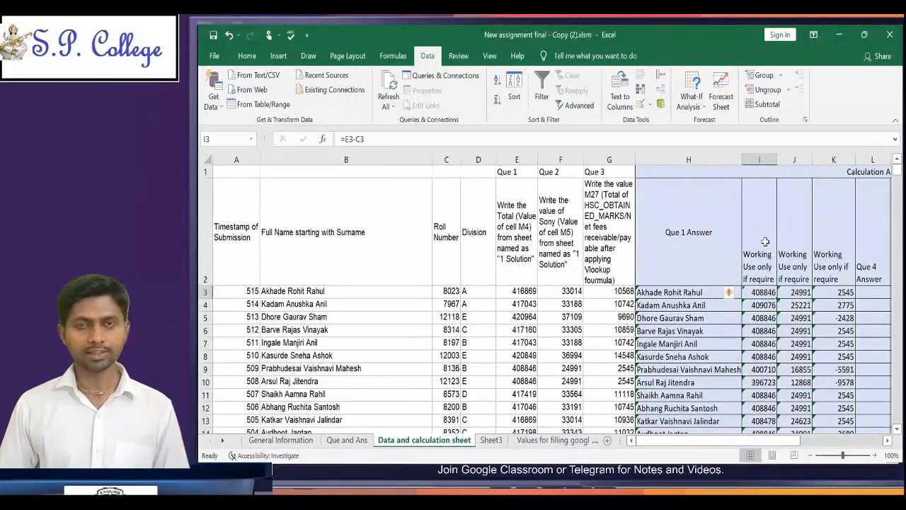
pyautogui.press('Left')
pyautogui.press('Left')
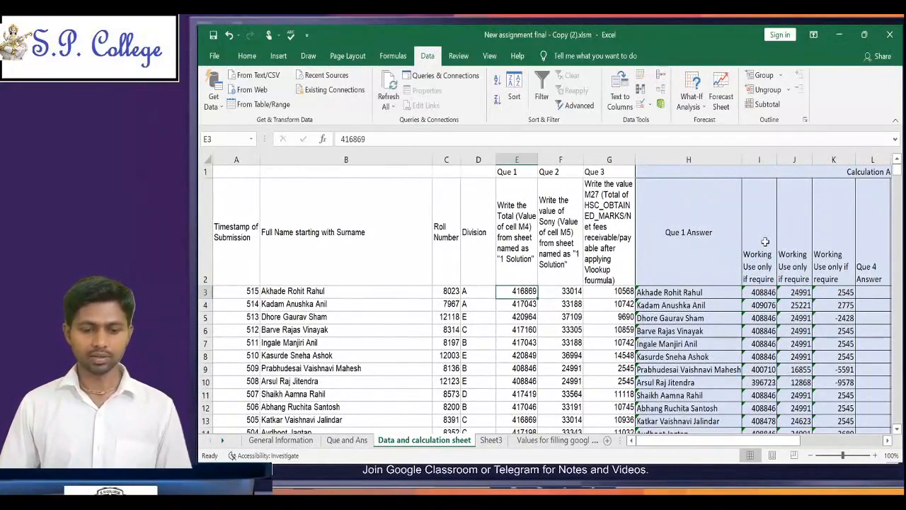
pyautogui.press('Right')
pyautogui.press('Right')
pyautogui.press('Left')
pyautogui.press('Left')
pyautogui.hotkey('shift', 'Right')
pyautogui.hotkey('shift', 'Right')
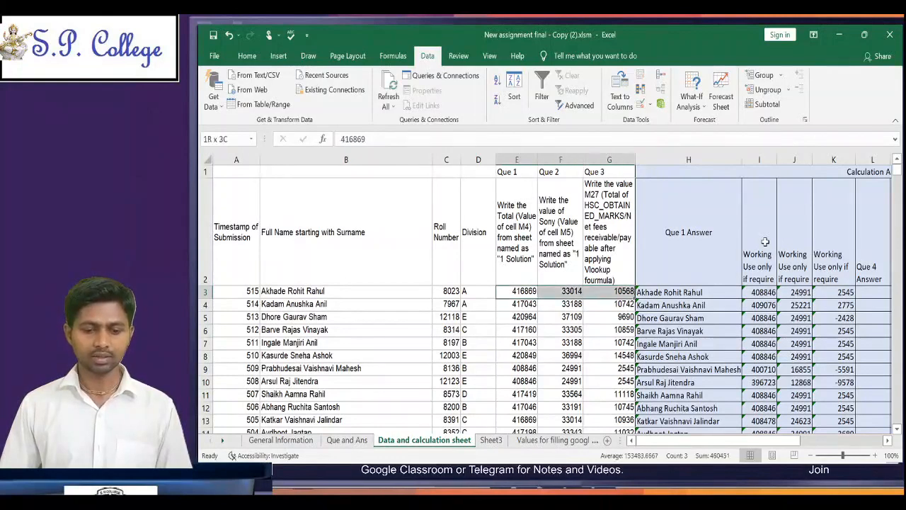
pyautogui.hotkey('shift', 'Down')
pyautogui.hotkey('shift', 'Up')
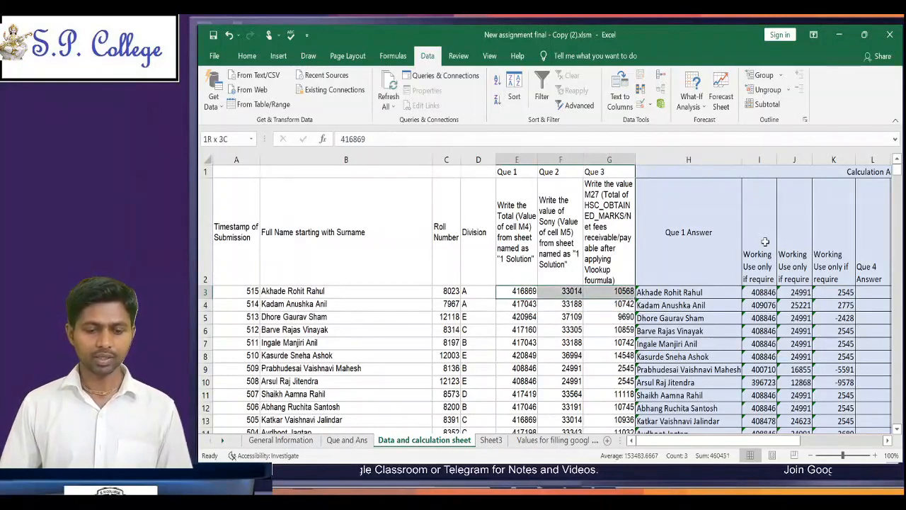
# Step: Review the row 3 working values and read question 4's correct answer and marking rule on the Que and Ans sheet
pyautogui.press('Left')
pyautogui.press('Right')
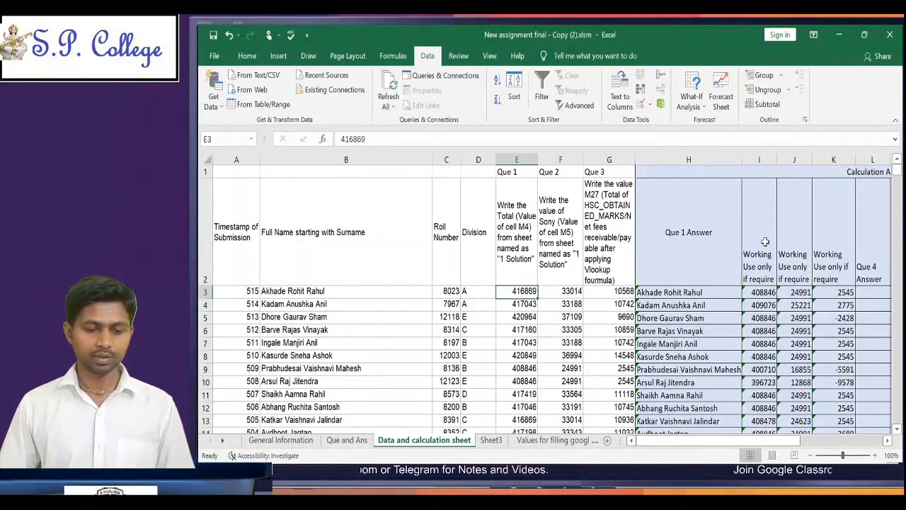
pyautogui.press('Right')
pyautogui.press('Right')
pyautogui.press('Right')
pyautogui.press('Right')
pyautogui.press('Right')
pyautogui.press('Right')
pyautogui.press('Right')
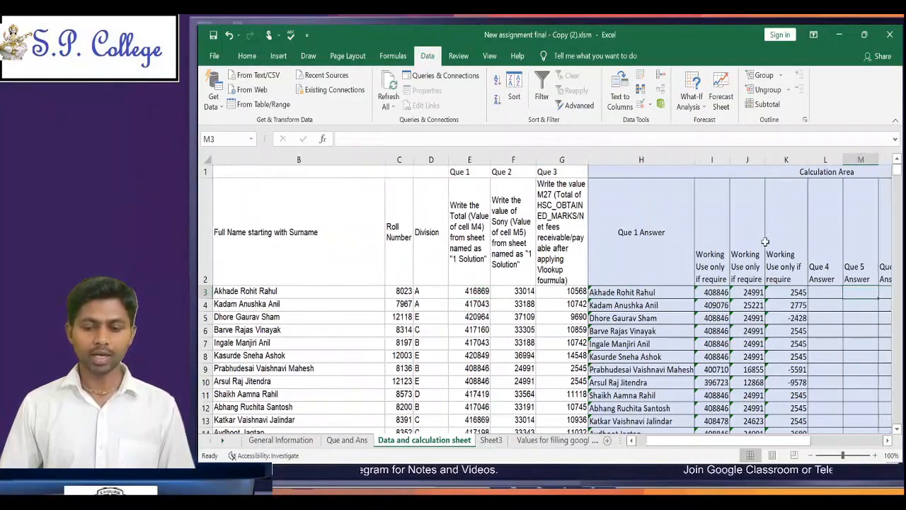
pyautogui.press('Left')
pyautogui.press('Left')
pyautogui.press('Left')
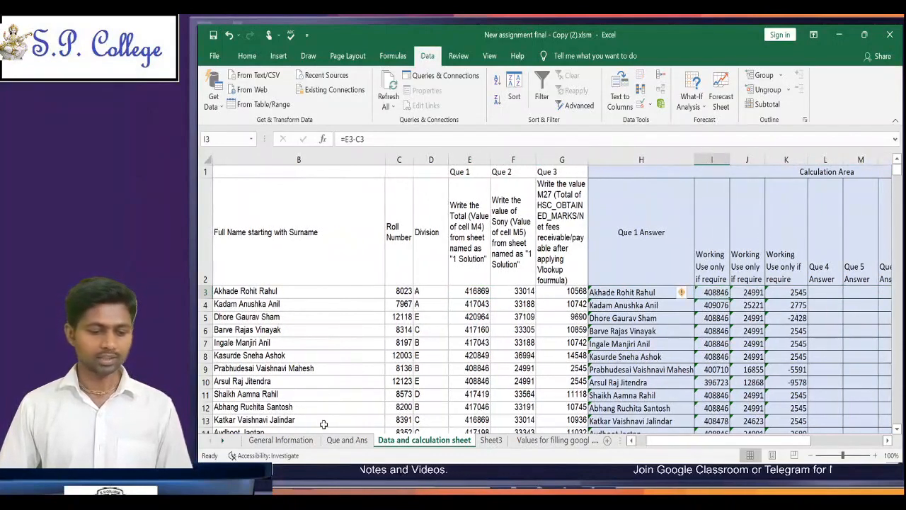
pyautogui.click(347, 440)
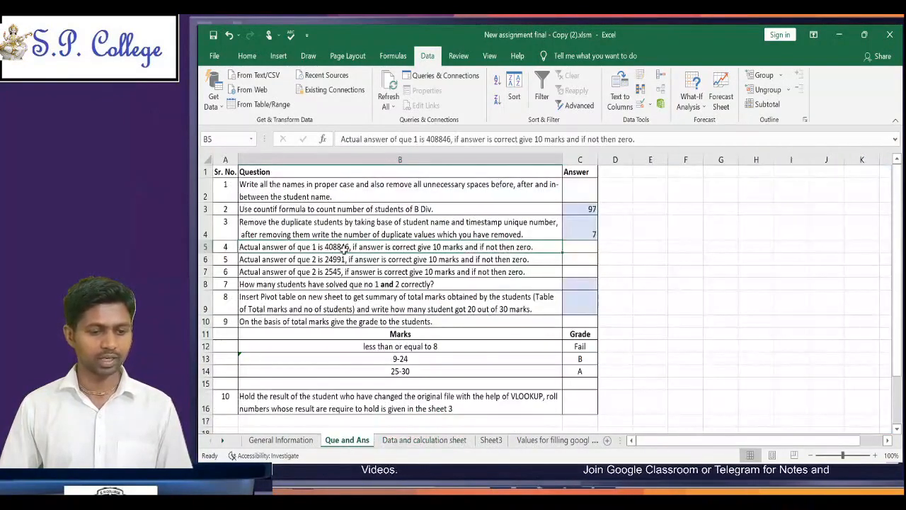
pyautogui.click(424, 440)
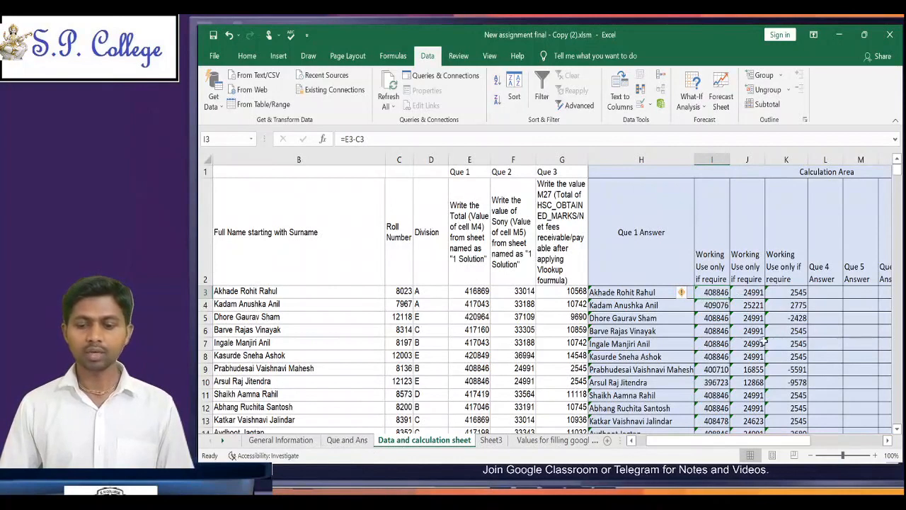
# Step: Begin an IF formula in L3, the first Que 4 Answer cell, that tests whether I3 equals a value
pyautogui.click(821, 293)
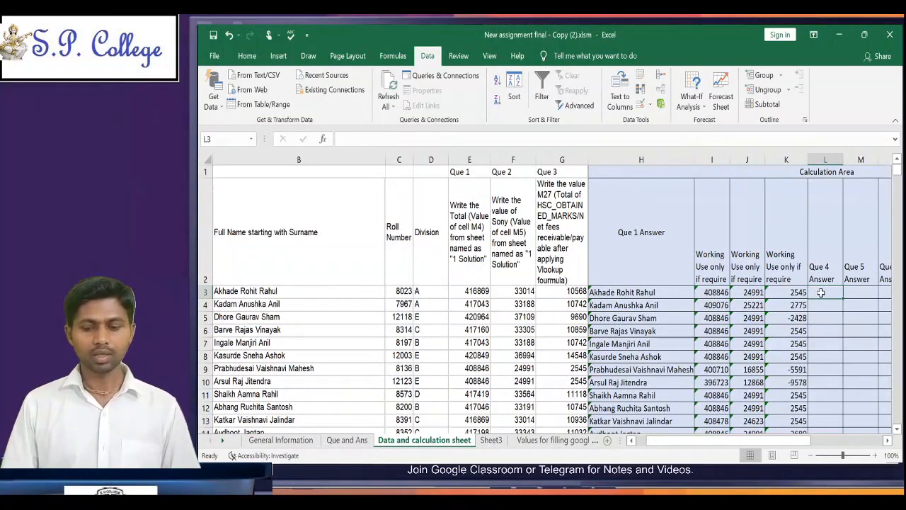
pyautogui.write('=')
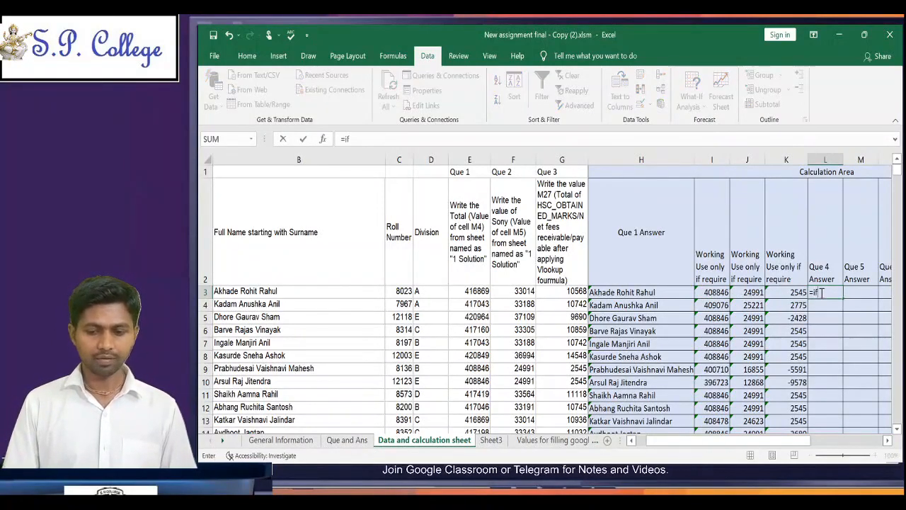
pyautogui.write('if')
pyautogui.press('Tab')
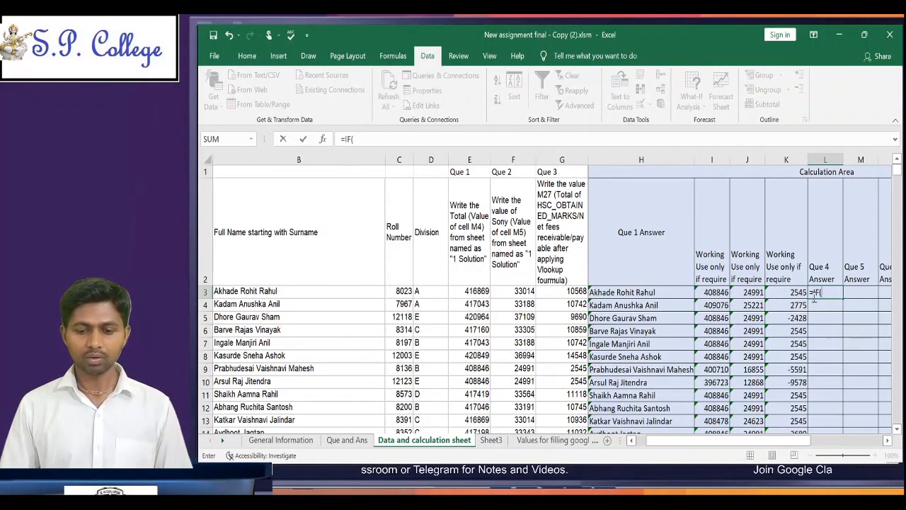
pyautogui.click(713, 291)
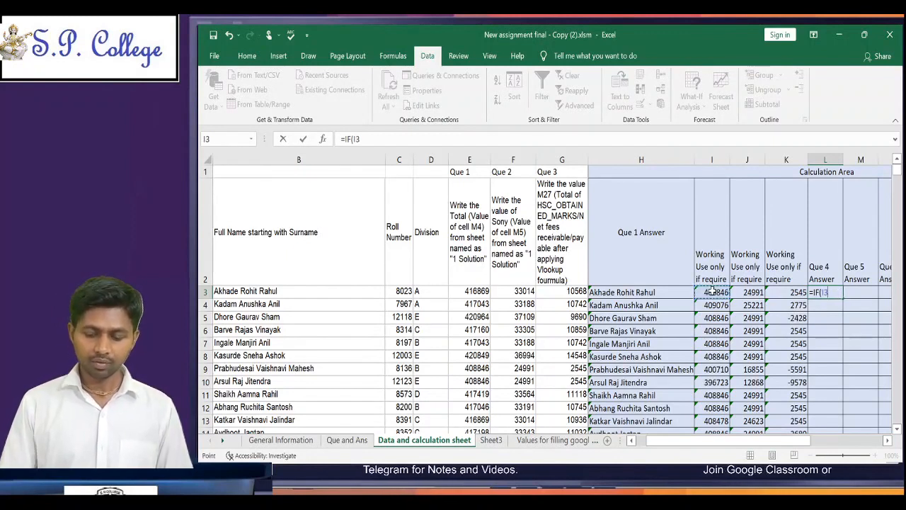
pyautogui.write('=')
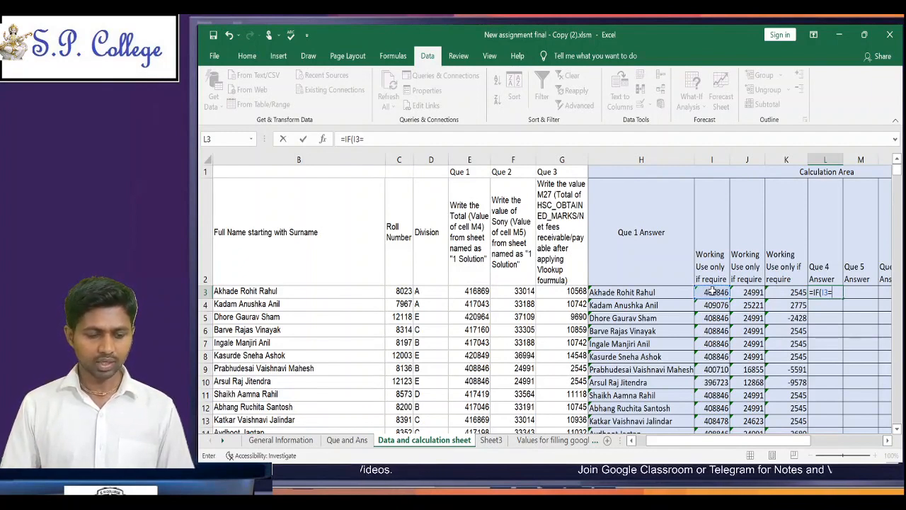
pyautogui.click(349, 439)
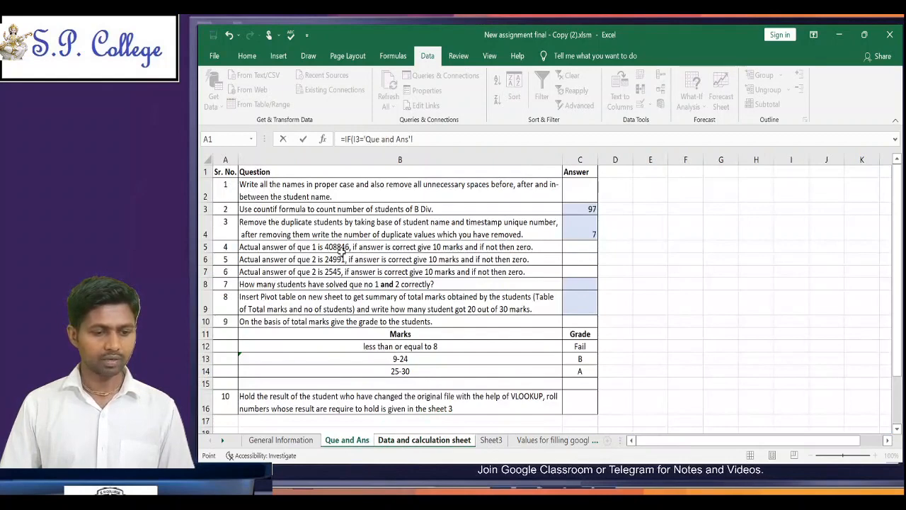
pyautogui.click(446, 440)
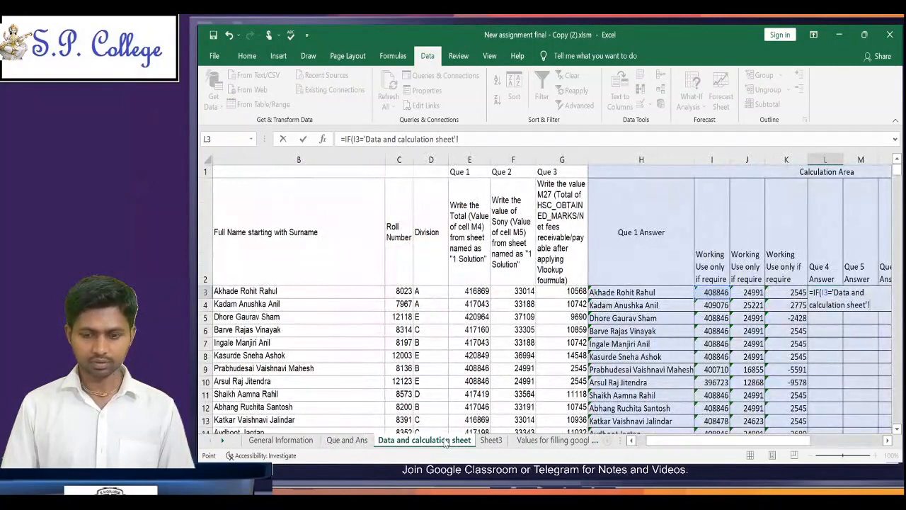
pyautogui.press('BackSpace')
pyautogui.press('BackSpace')
pyautogui.press('BackSpace')
pyautogui.press('BackSpace')
pyautogui.press('BackSpace')
pyautogui.press('BackSpace')
pyautogui.press('BackSpace')
pyautogui.press('BackSpace')
pyautogui.press('BackSpace')
pyautogui.press('BackSpace')
pyautogui.press('BackSpace')
pyautogui.press('BackSpace')
pyautogui.press('BackSpace')
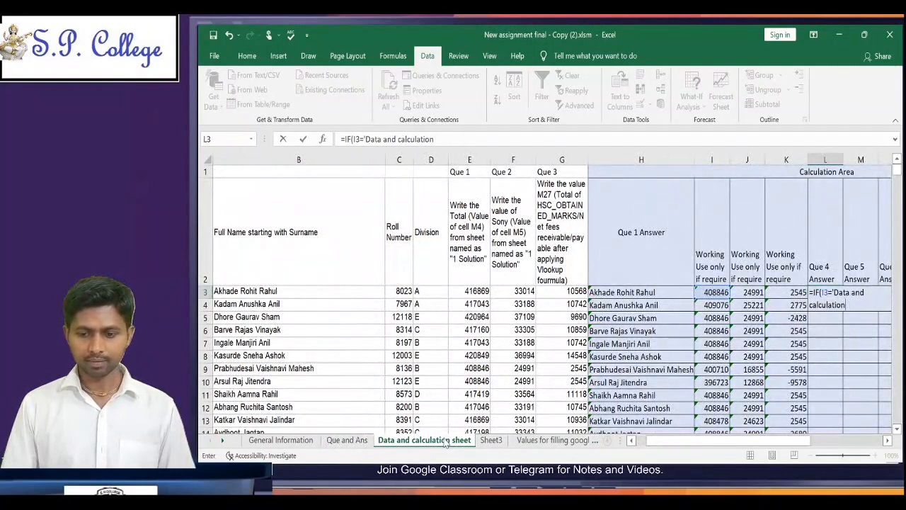
pyautogui.press('BackSpace')
pyautogui.press('BackSpace')
pyautogui.press('BackSpace')
pyautogui.press('BackSpace')
pyautogui.press('BackSpace')
pyautogui.press('BackSpace')
pyautogui.press('BackSpace')
pyautogui.press('BackSpace')
pyautogui.press('BackSpace')
pyautogui.press('BackSpace')
pyautogui.press('BackSpace')
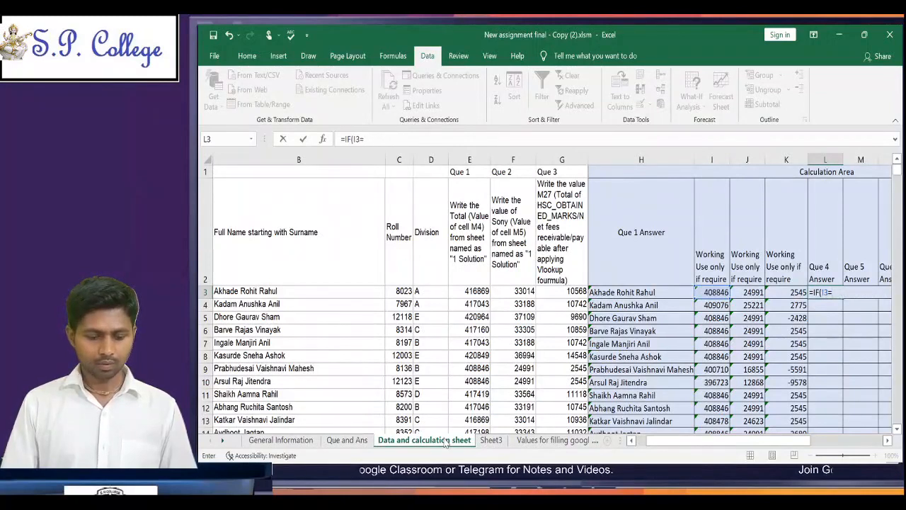
# Step: Complete the L3 formula as =IF(I3=408846,10,0) to award 10 marks for a correct answer and zero otherwise
pyautogui.write('408846,1')
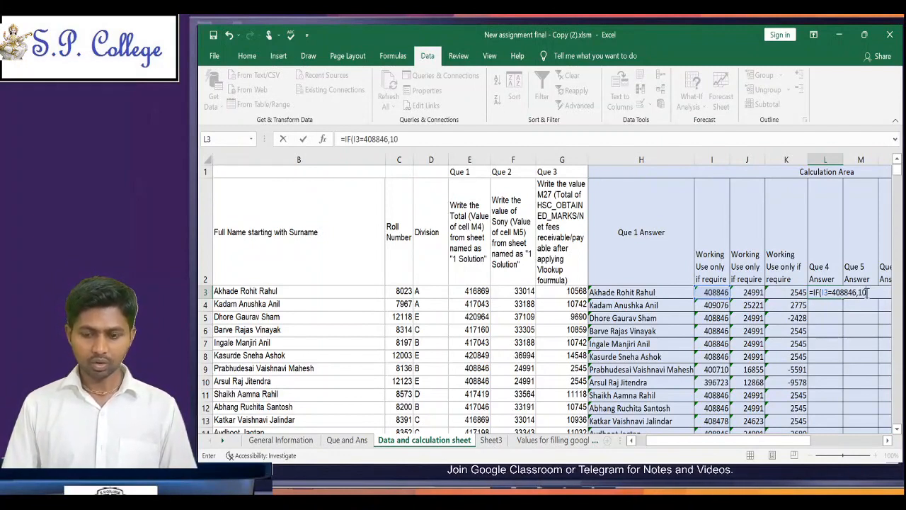
pyautogui.write('0')
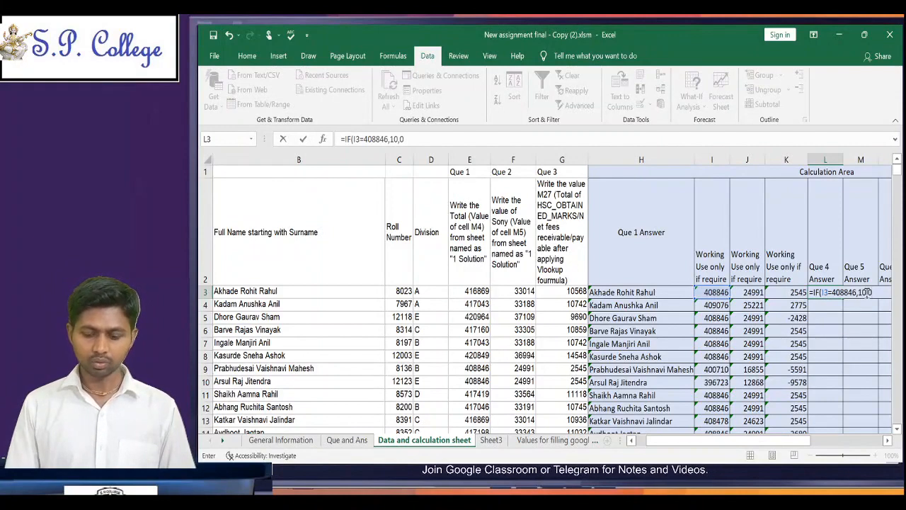
pyautogui.write(')')
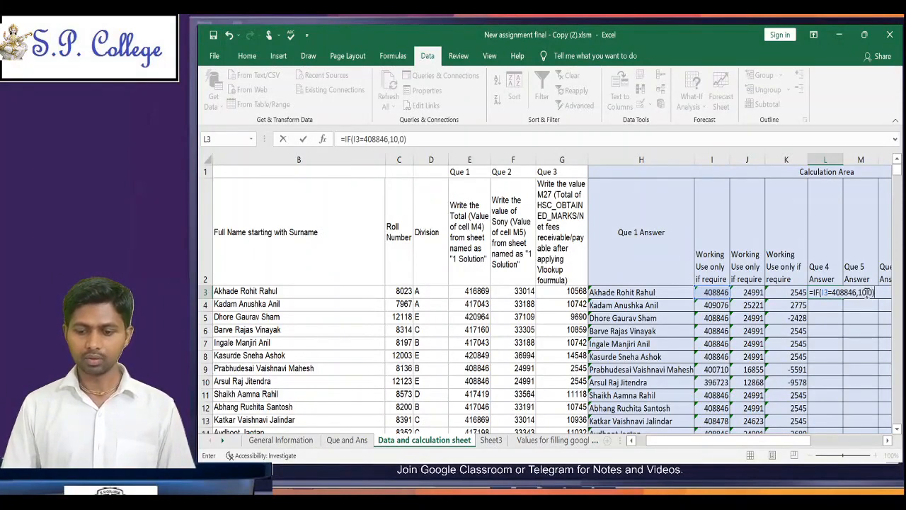
pyautogui.hotkey('ctrl', 'Return')
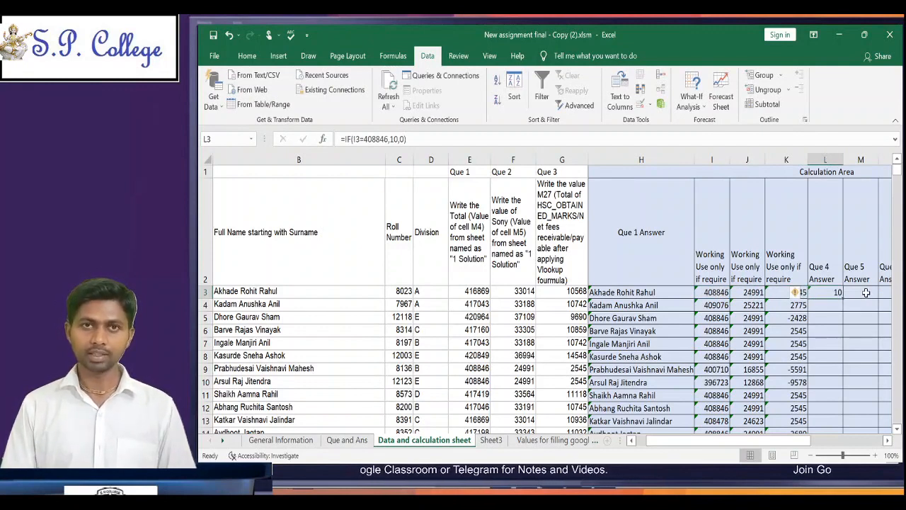
pyautogui.hotkey('ctrl', 'c')
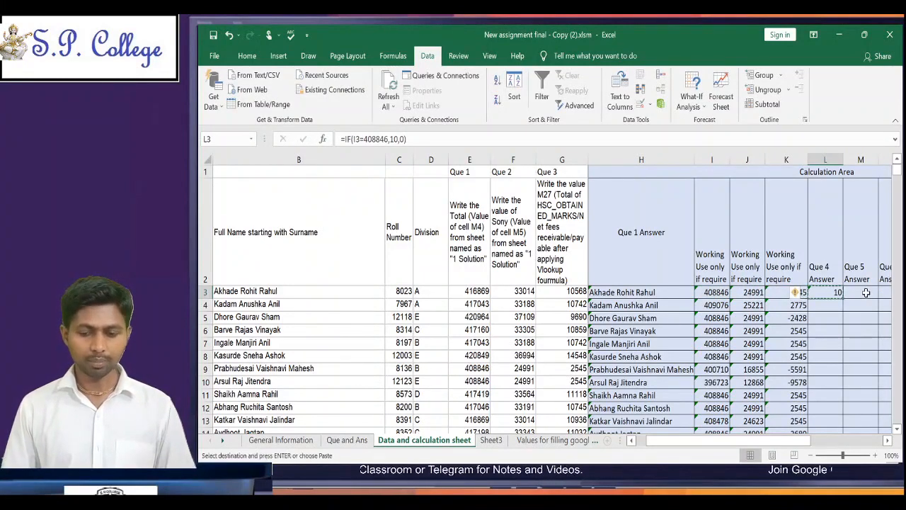
pyautogui.press('Escape')
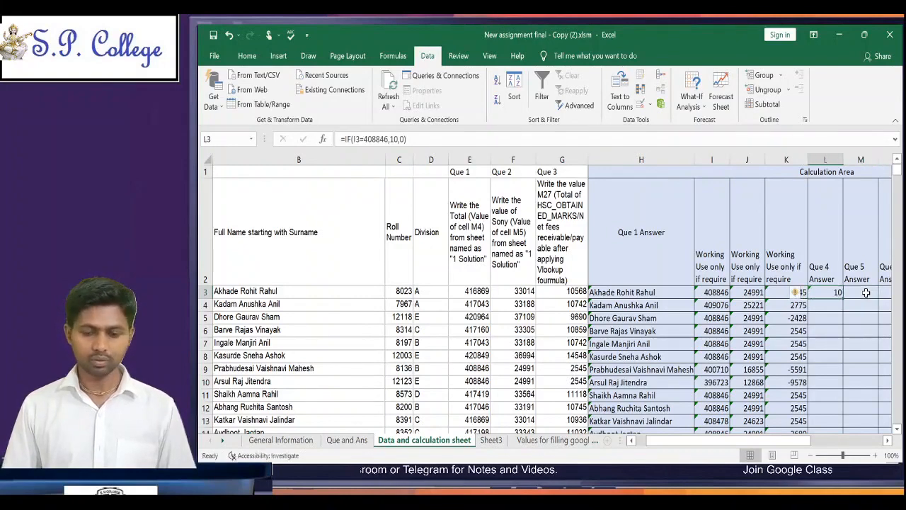
pyautogui.press('Right')
pyautogui.press('Right')
pyautogui.press('Right')
pyautogui.press('Left')
pyautogui.press('Left')
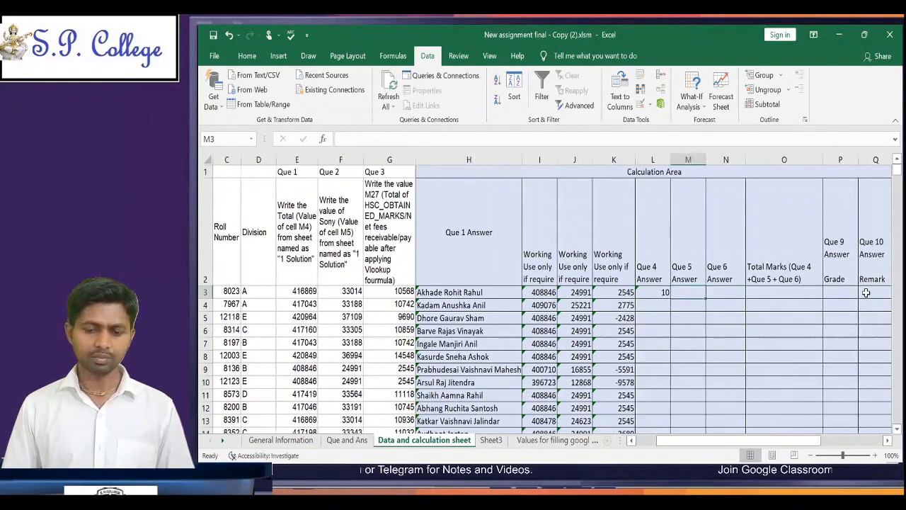
pyautogui.press('Right')
pyautogui.press('Left')
pyautogui.press('Left')
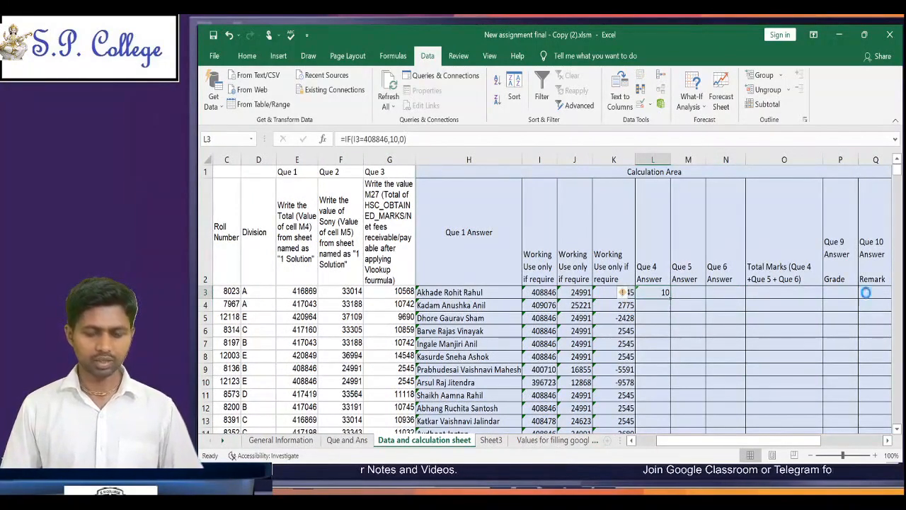
# Step: Copy the Que 4 marking formula from L3 down column L to the last student row, 510
pyautogui.hotkey('ctrl', 'c')
pyautogui.press('Left')
pyautogui.hotkey('ctrl', 'Down')
pyautogui.press('Right')
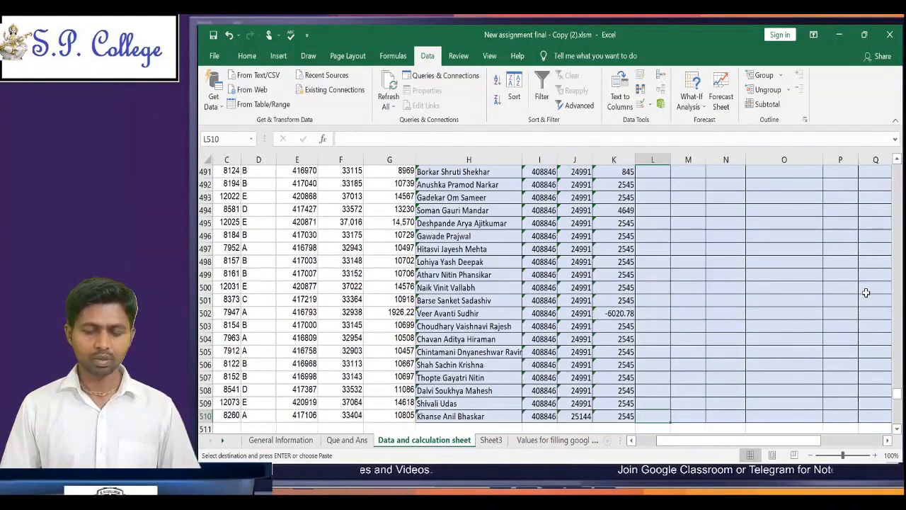
pyautogui.hotkey('ctrl', 'shift', 'Up')
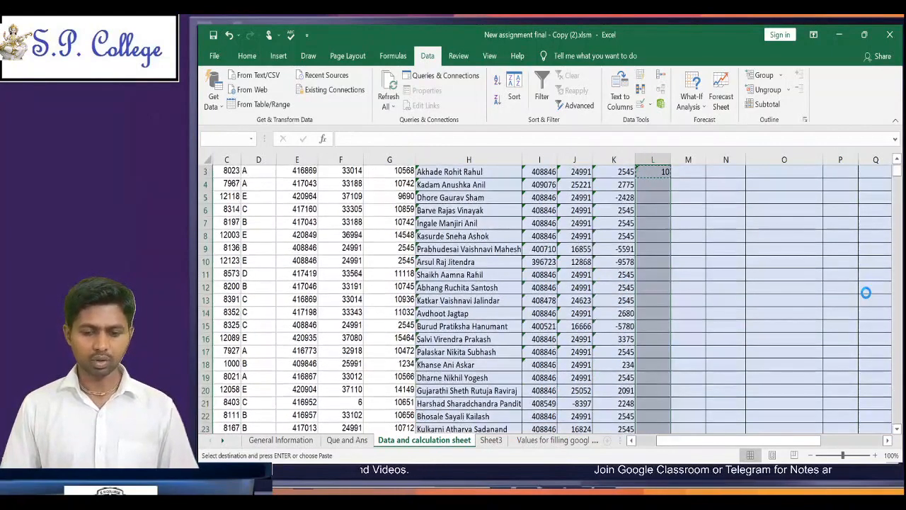
pyautogui.hotkey('ctrl', 'v')
pyautogui.press('Escape')
# Step: Check the copied marking formulas in the first student rows of the Que 4 Answer column
pyautogui.hotkey('ctrl', 'Up')
pyautogui.press('Down')
pyautogui.press('Down')
pyautogui.press('Down')
pyautogui.press('Down')
pyautogui.press('Down')
pyautogui.press('Down')
pyautogui.press('Down')
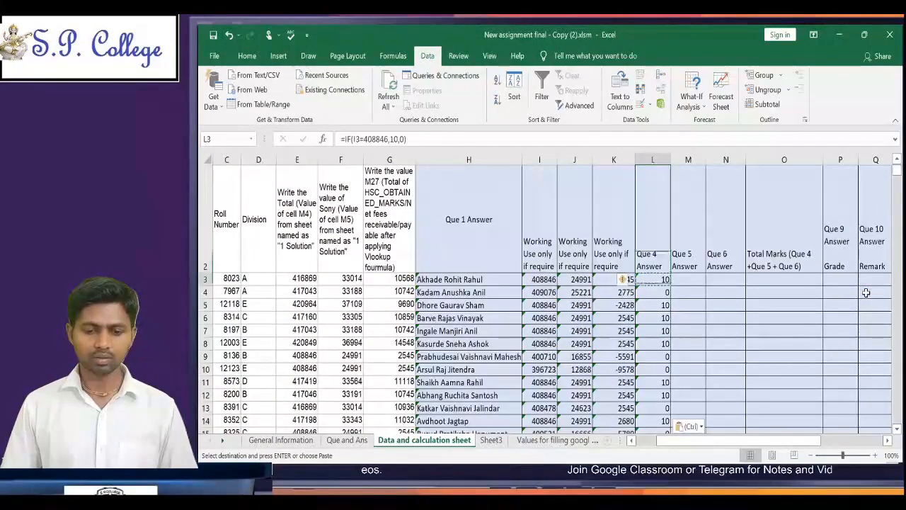
pyautogui.press('Up')
pyautogui.press('Up')
pyautogui.press('Up')
pyautogui.press('Up')
pyautogui.press('Up')
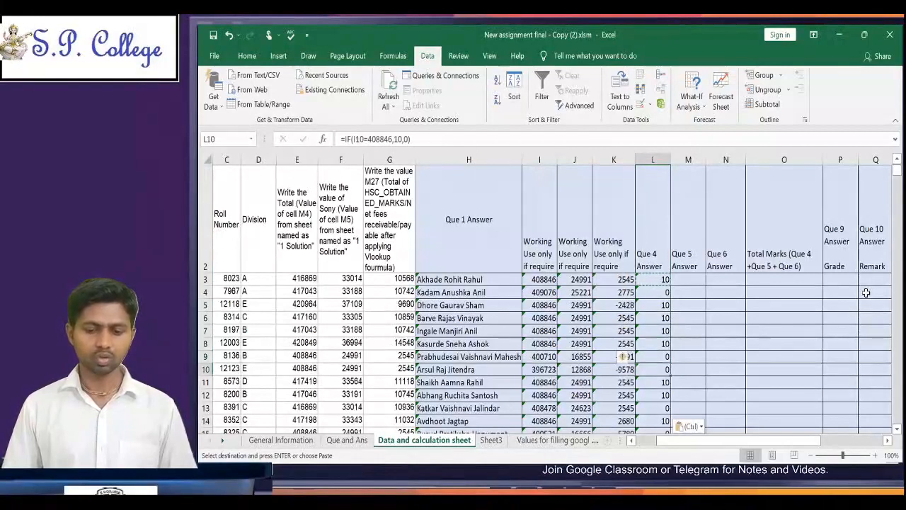
pyautogui.press('Escape')
# Step: Look up the correct Que 2 answer in question 5 on the Que and Ans sheet, highlight 24991, and return to M3
pyautogui.press('Right')
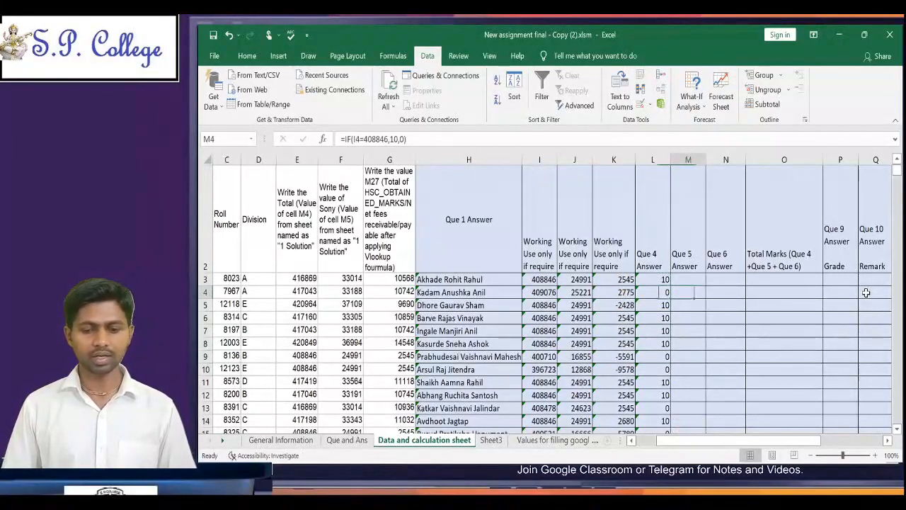
pyautogui.press('Up')
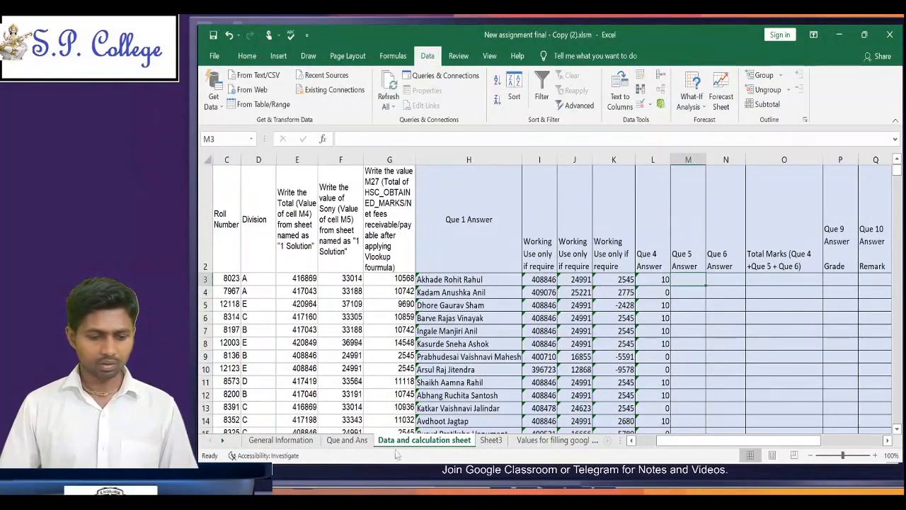
pyautogui.click(347, 439)
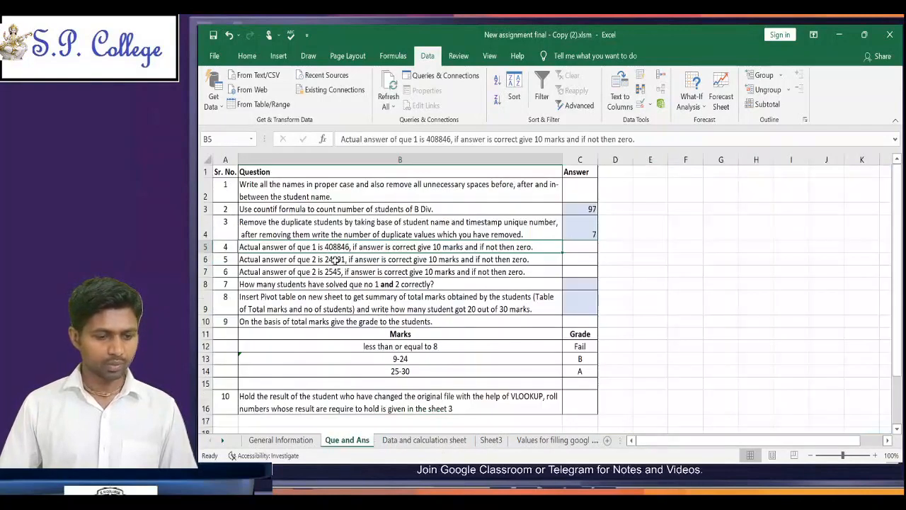
pyautogui.doubleClick(333, 258)
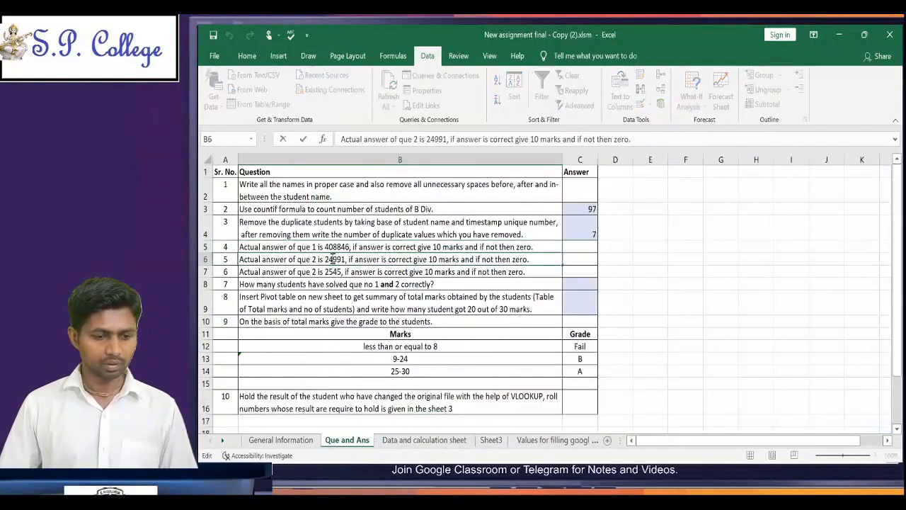
pyautogui.tripleClick(333, 259)
pyautogui.click(332, 259)
pyautogui.doubleClick(333, 259)
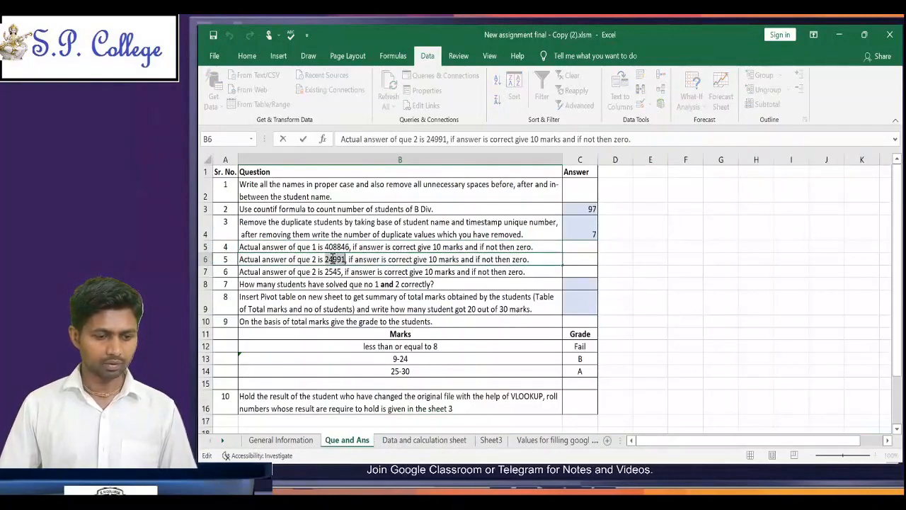
pyautogui.click(424, 440)
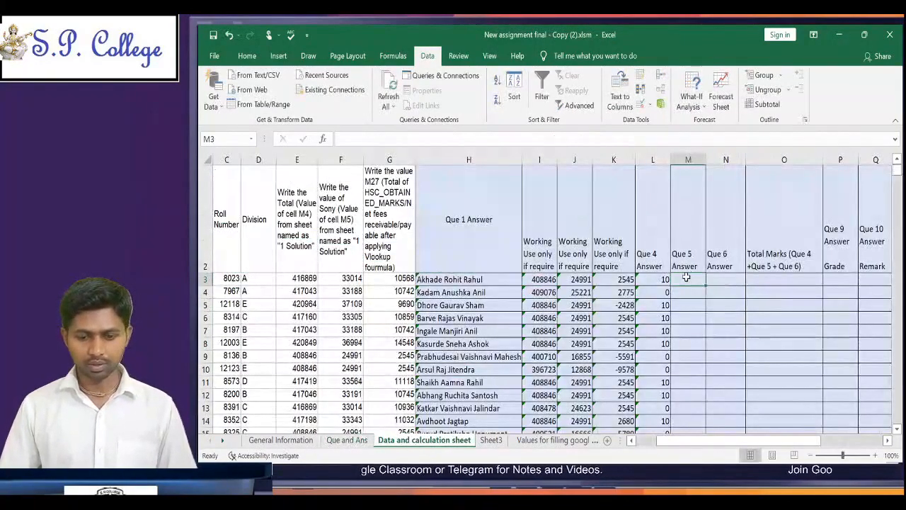
# Step: Enter =IF(J3=24991,10,0) in M3 to award 10 marks for a correct Que 5 answer and zero otherwise
pyautogui.write('=')
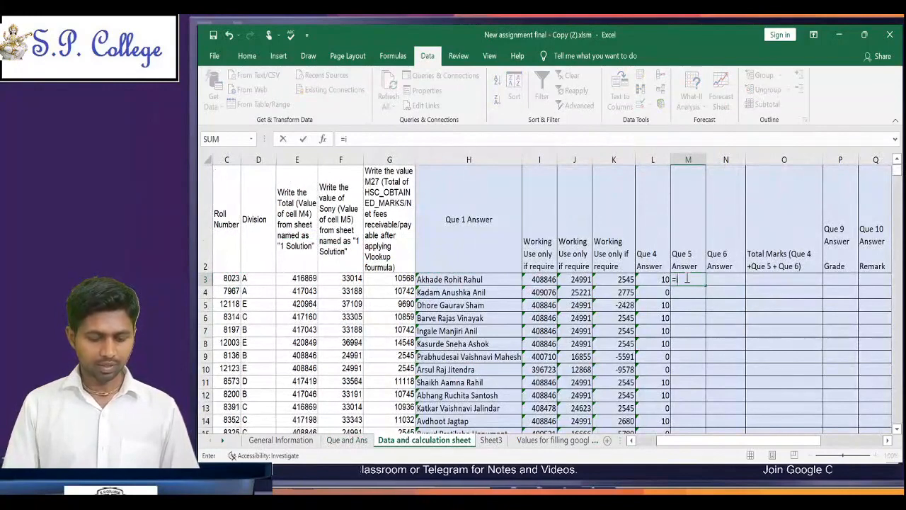
pyautogui.write('if')
pyautogui.press('Tab')
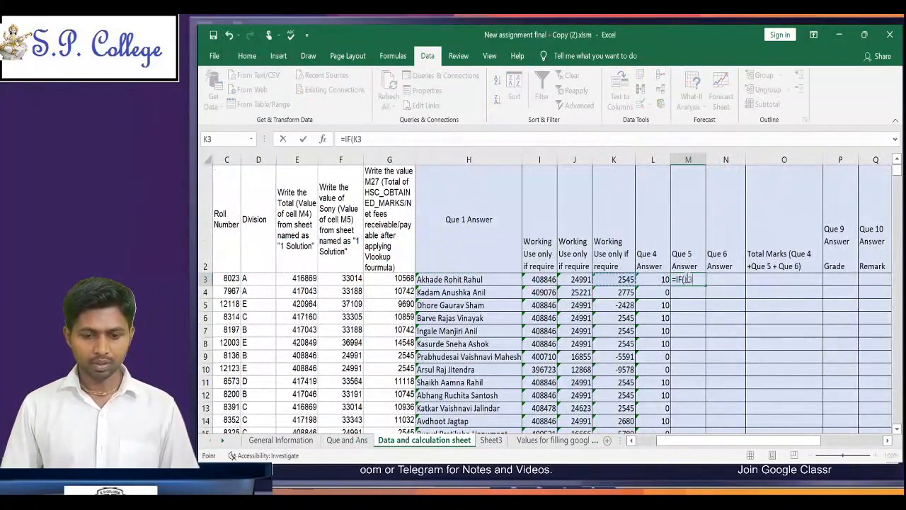
pyautogui.click(574, 279)
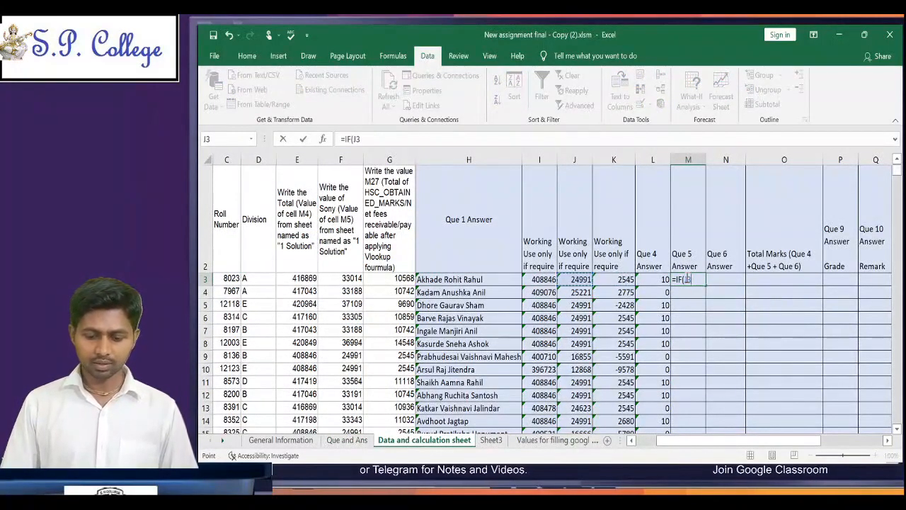
pyautogui.write('=')
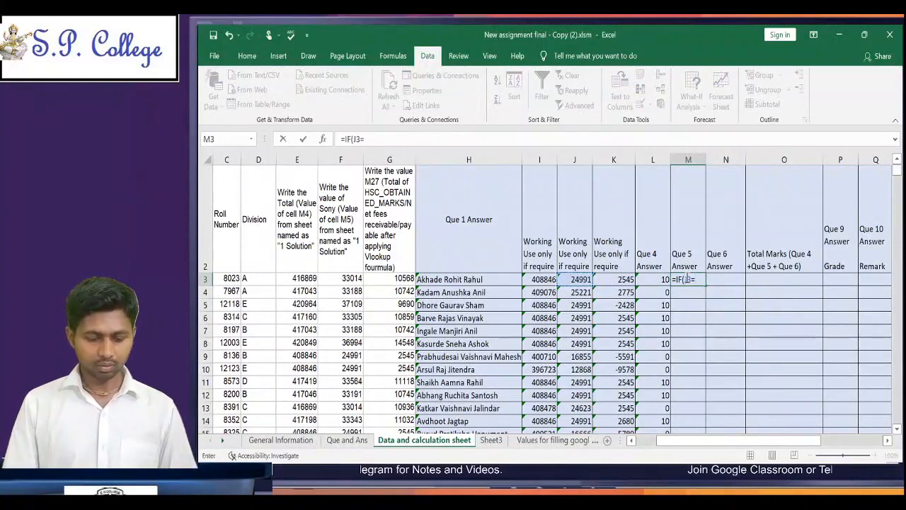
pyautogui.write('24991')
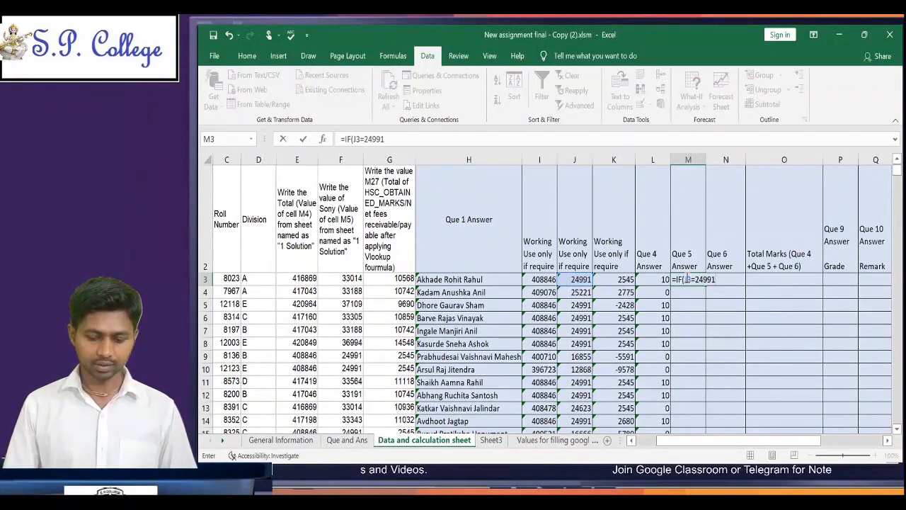
pyautogui.write(',10')
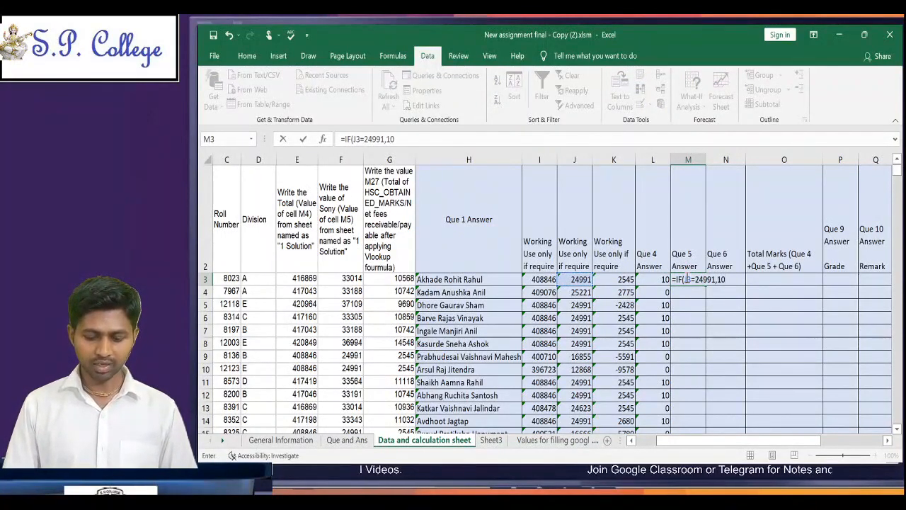
pyautogui.write(',0)')
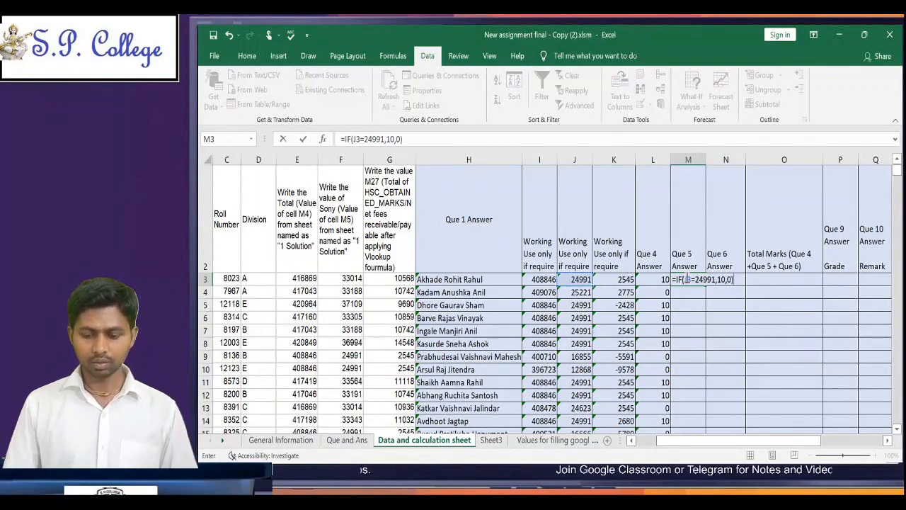
pyautogui.hotkey('ctrl', 'Return')
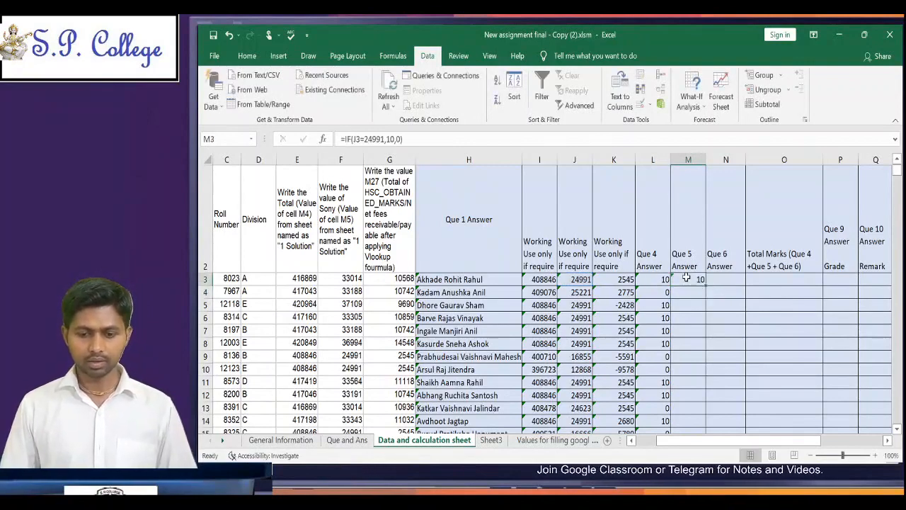
pyautogui.press('Right')
pyautogui.write('=')
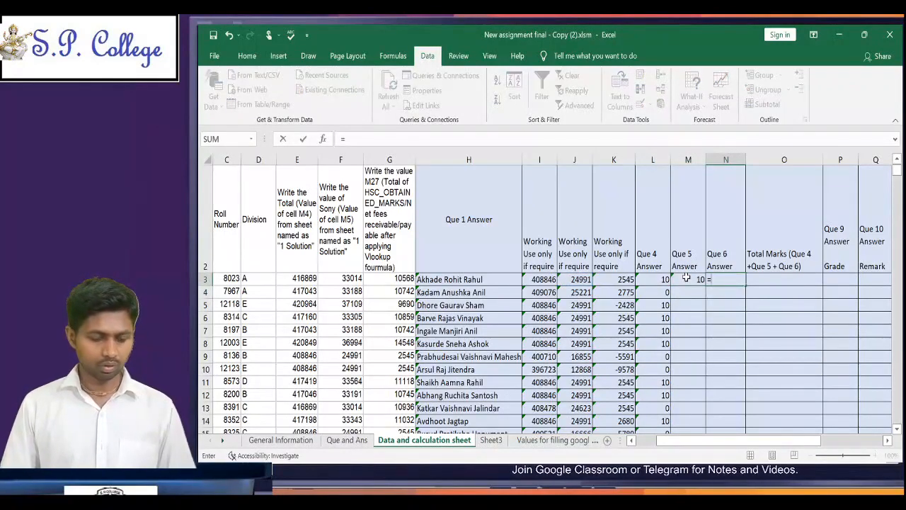
pyautogui.press('Escape')
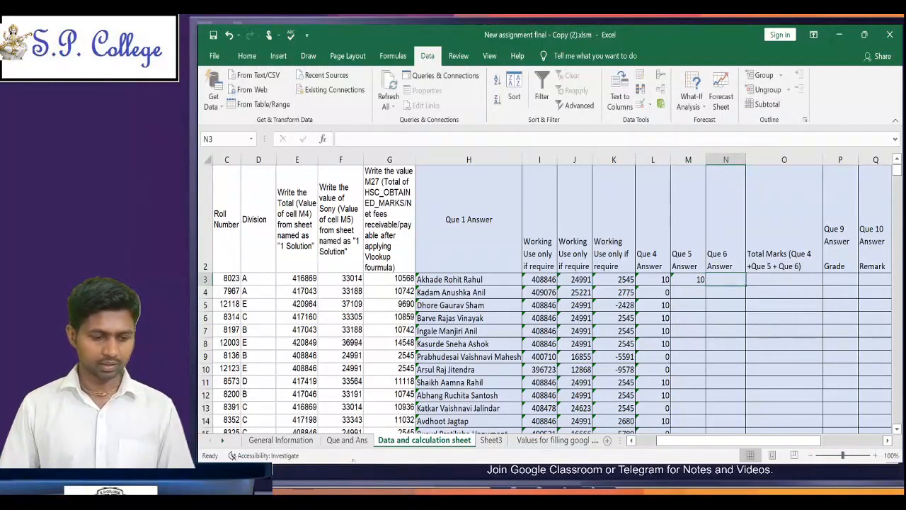
# Step: Correct question 6 in B7 of the Que and Ans sheet so it refers to que 3 instead of que 2
pyautogui.click(348, 441)
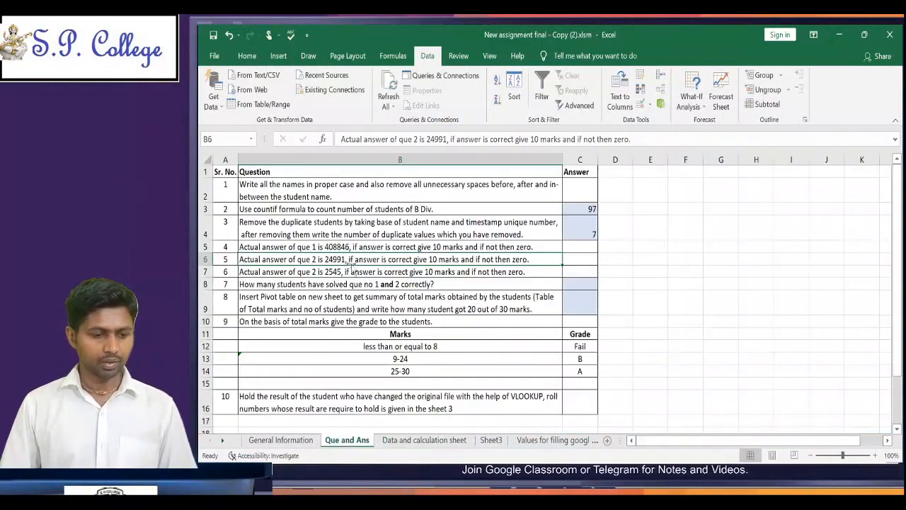
pyautogui.doubleClick(314, 272)
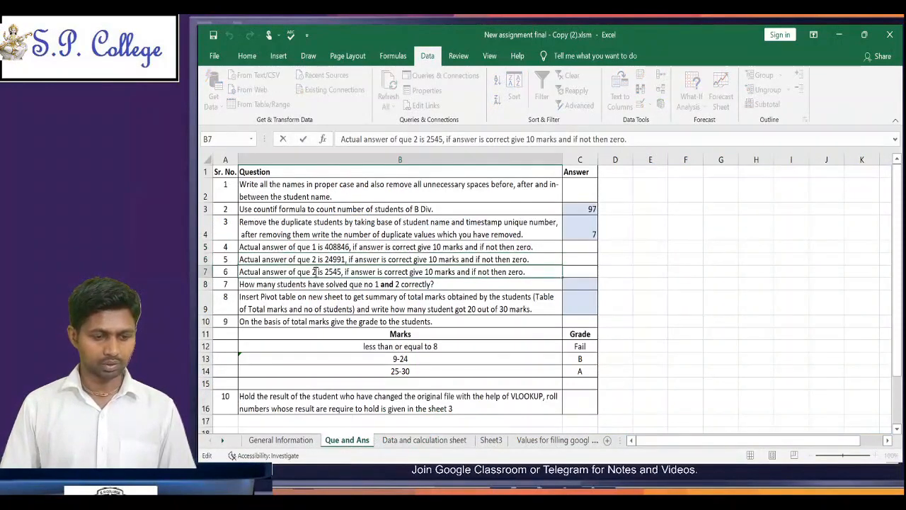
pyautogui.press('BackSpace')
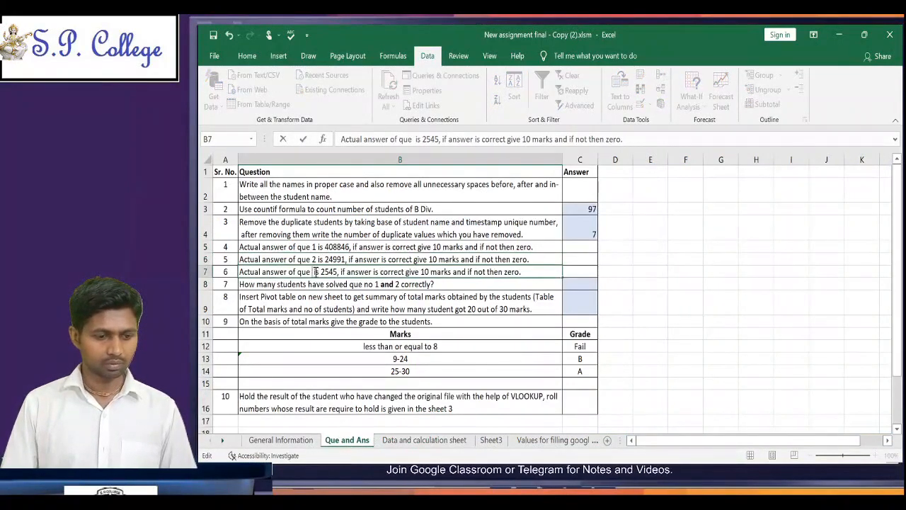
pyautogui.write('3')
pyautogui.press('Return')
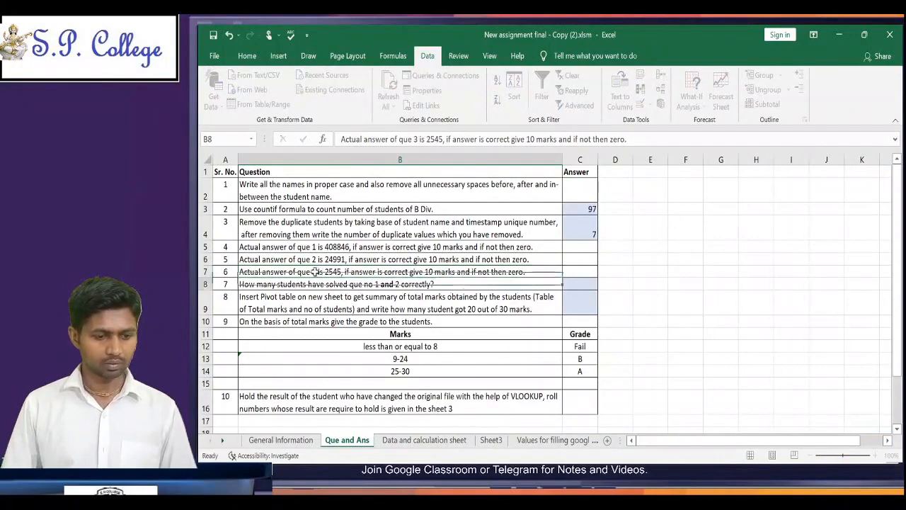
# Step: Highlight the correct Que 3 answer, 2545, in question 6 and return to N3 on the Data and calculation sheet
pyautogui.click(314, 272)
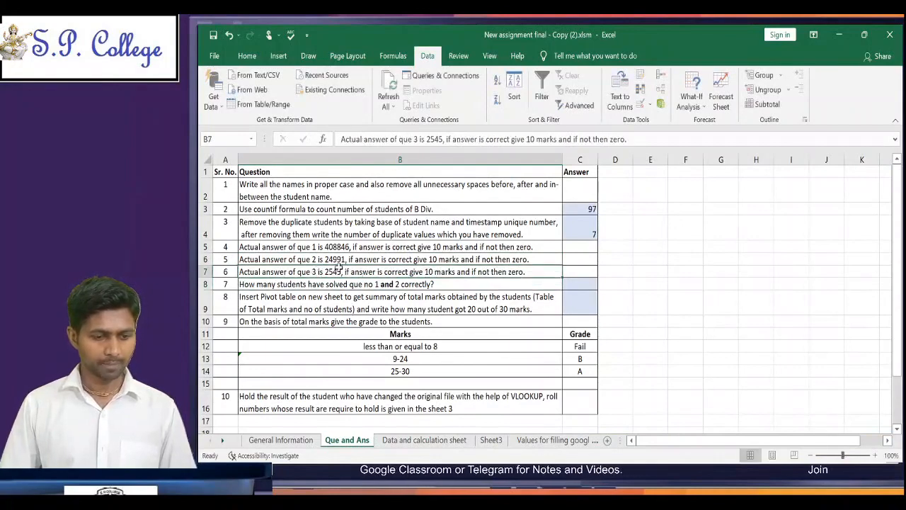
pyautogui.doubleClick(332, 272)
pyautogui.doubleClick(334, 272)
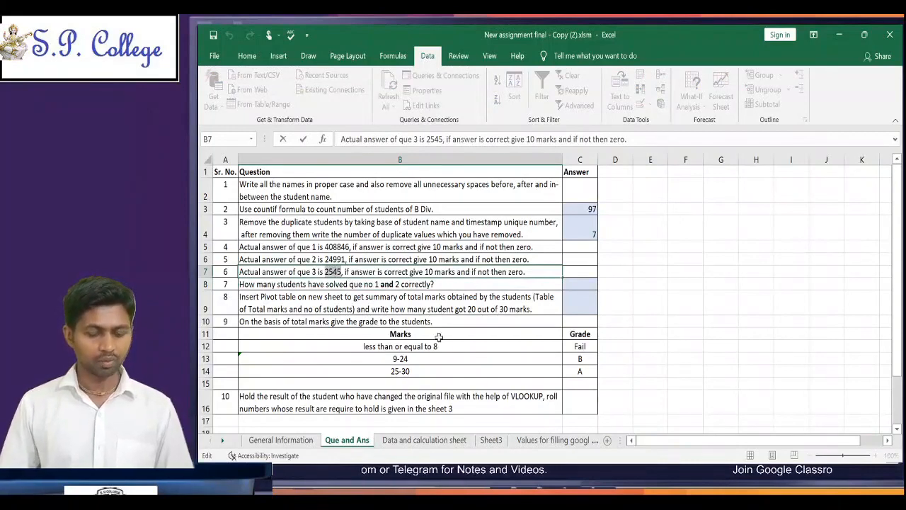
pyautogui.click(461, 445)
pyautogui.click(462, 442)
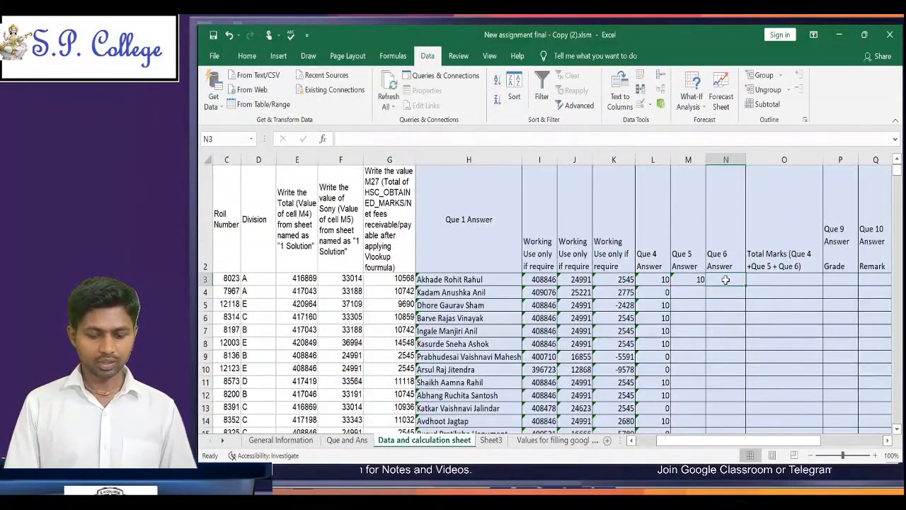
# Step: Enter =IF(K3=2545,10,0) in N3 to award 10 marks for a correct Que 6 answer and zero otherwise
pyautogui.write('=IF(')
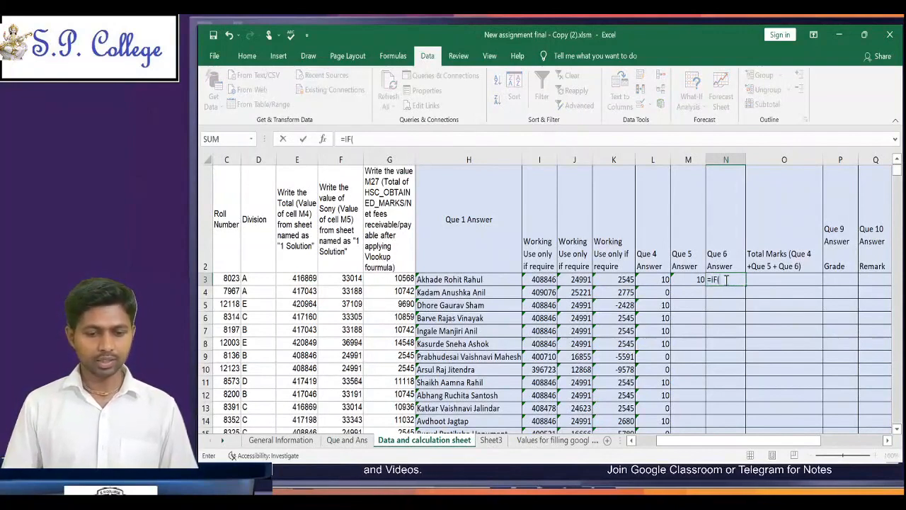
pyautogui.click(402, 279)
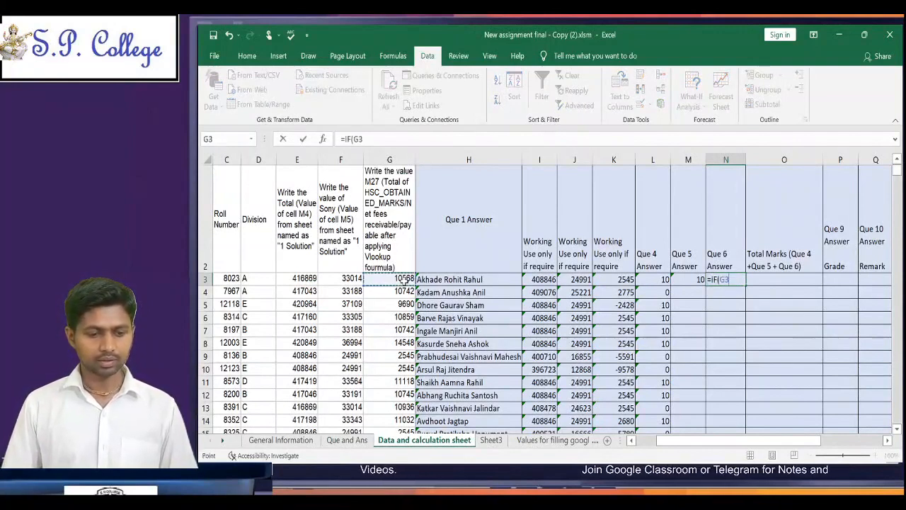
pyautogui.press('Right')
pyautogui.press('Right')
pyautogui.press('Right')
pyautogui.press('Right')
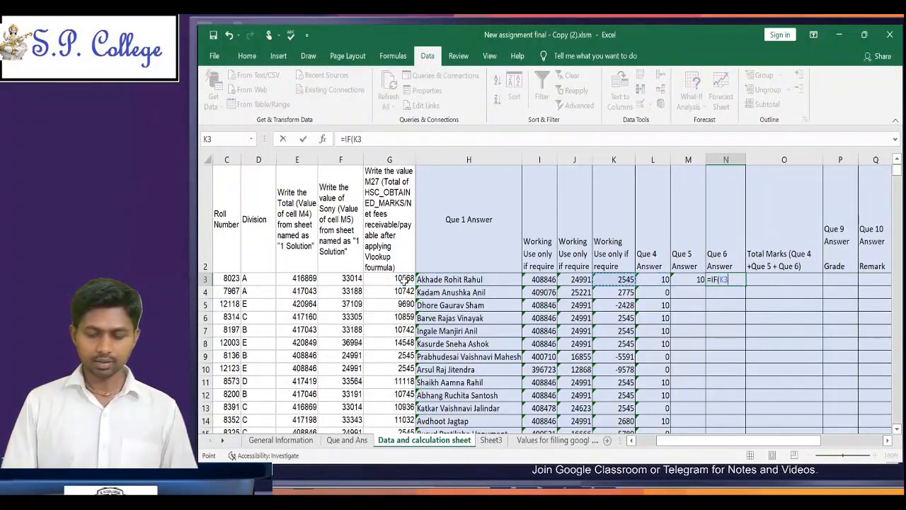
pyautogui.write('=2545')
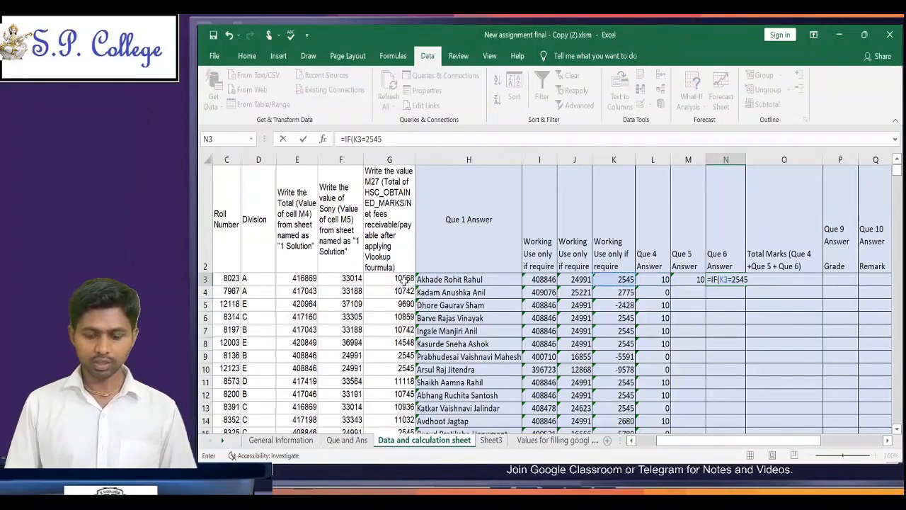
pyautogui.write(',10,0')
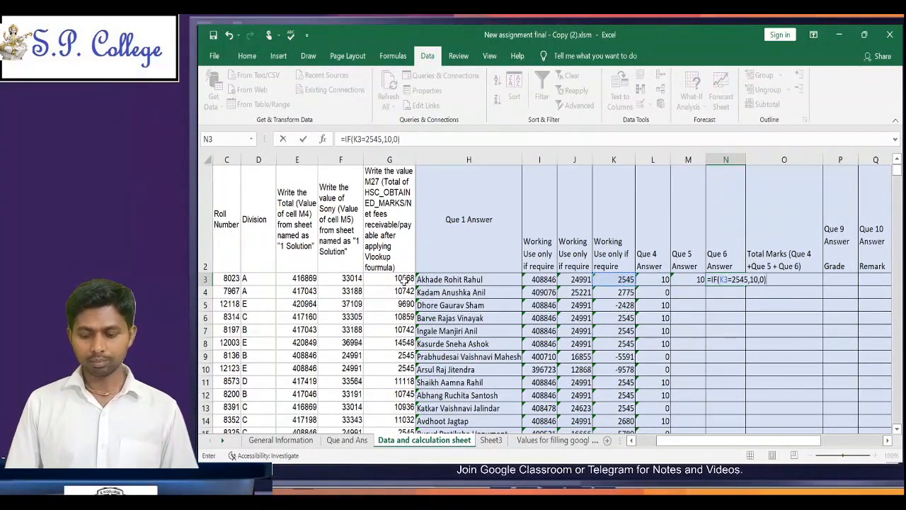
pyautogui.press('Return')
# Step: Copy the Que 5 and Que 6 marking formulas from M3:N3 down columns M and N to the last student row, 510
pyautogui.press('Up')
pyautogui.press('Left')
pyautogui.hotkey('shift', 'Right')
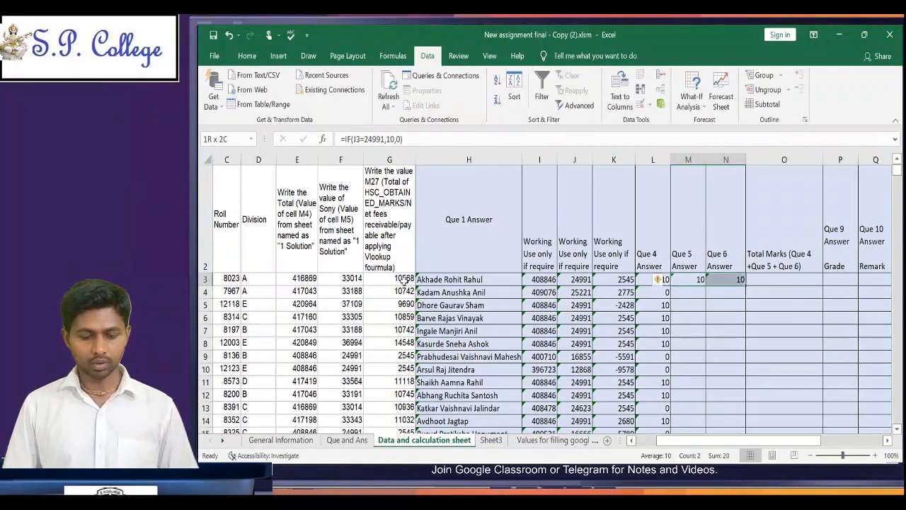
pyautogui.hotkey('ctrl', 'c')
pyautogui.press('Left')
pyautogui.press('Down')
pyautogui.press('Right')
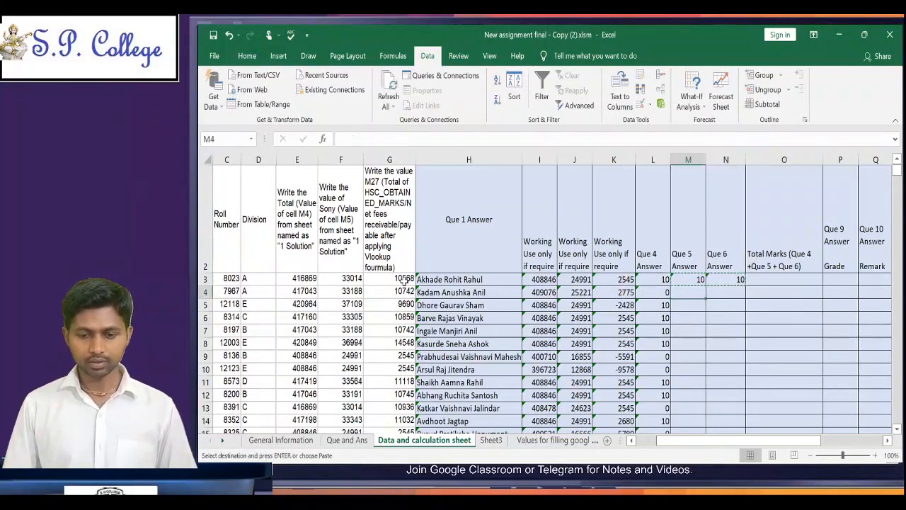
pyautogui.press('Left')
pyautogui.hotkey('ctrl', 'Down')
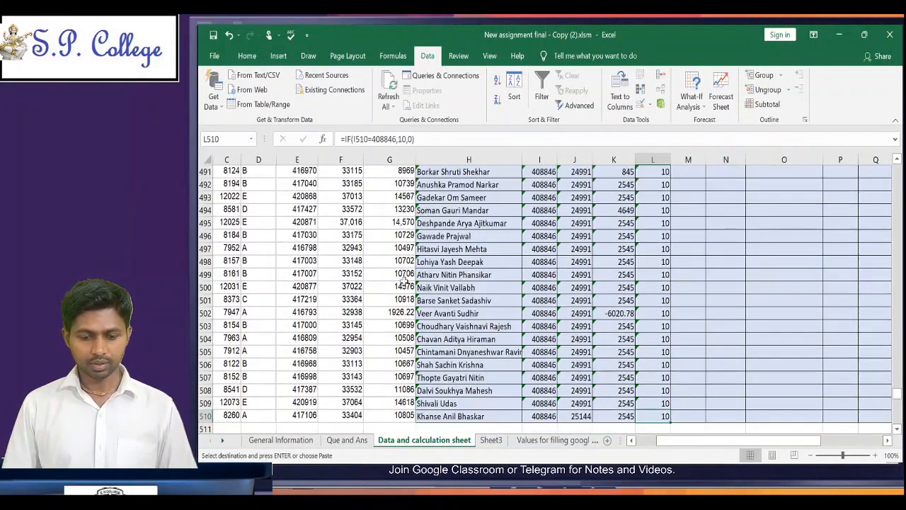
pyautogui.press('Right')
pyautogui.hotkey('shift', 'Right')
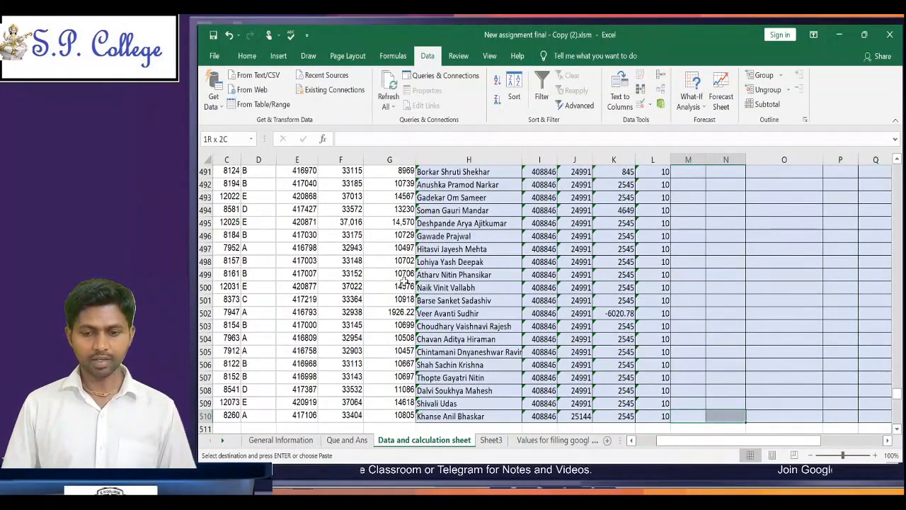
pyautogui.hotkey('ctrl', 'shift', 'Up')
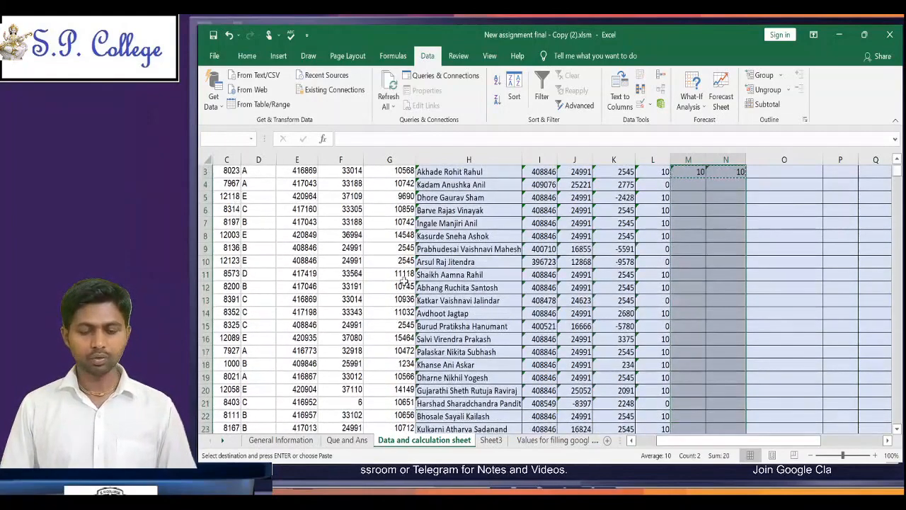
pyautogui.hotkey('ctrl', 'v')
pyautogui.hotkey('ctrl', 'Up')
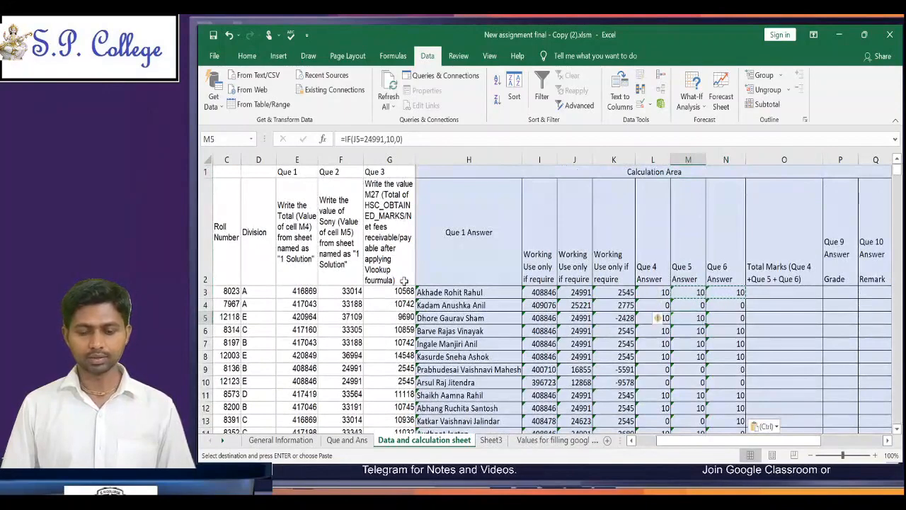
# Step: Check the marks in the first student row across Que 4 to Que 6, end copy mode and select O3 under Total Marks
pyautogui.press('Right')
pyautogui.press('Left')
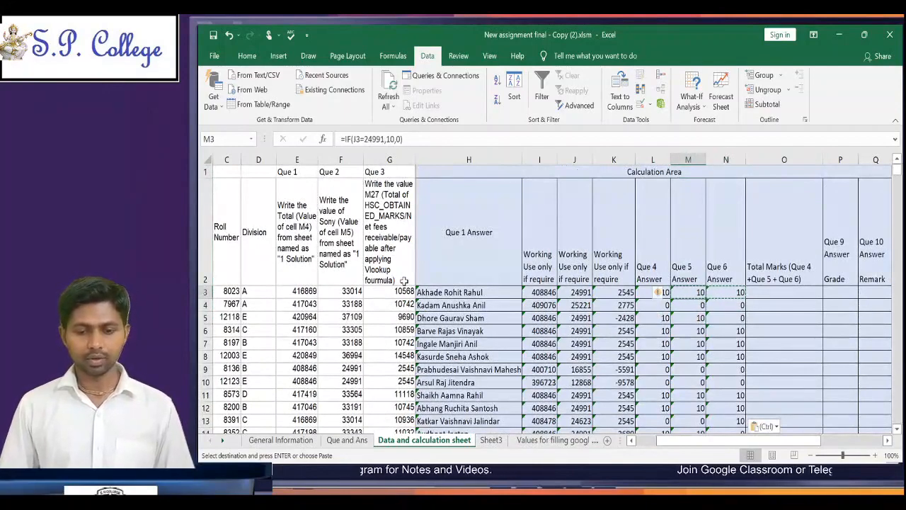
pyautogui.press('Left')
pyautogui.press('Right')
pyautogui.press('Right')
pyautogui.press('Right')
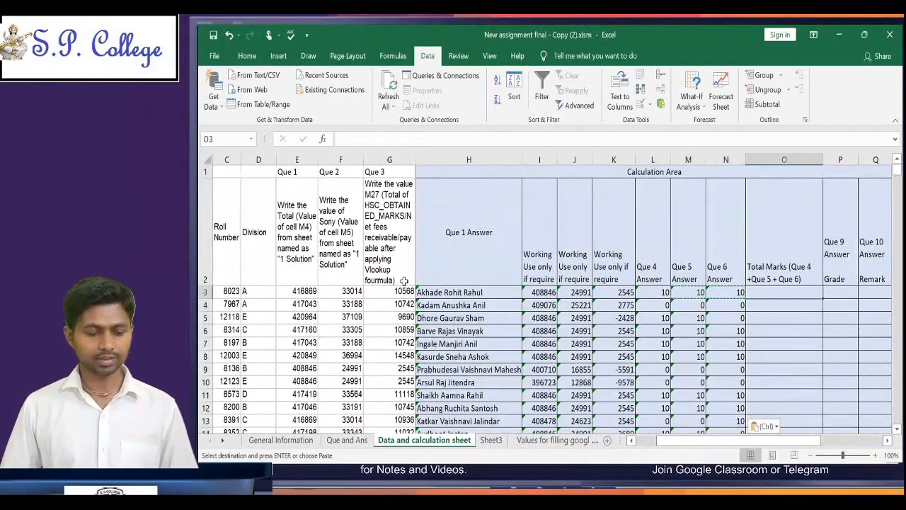
pyautogui.press('Escape')
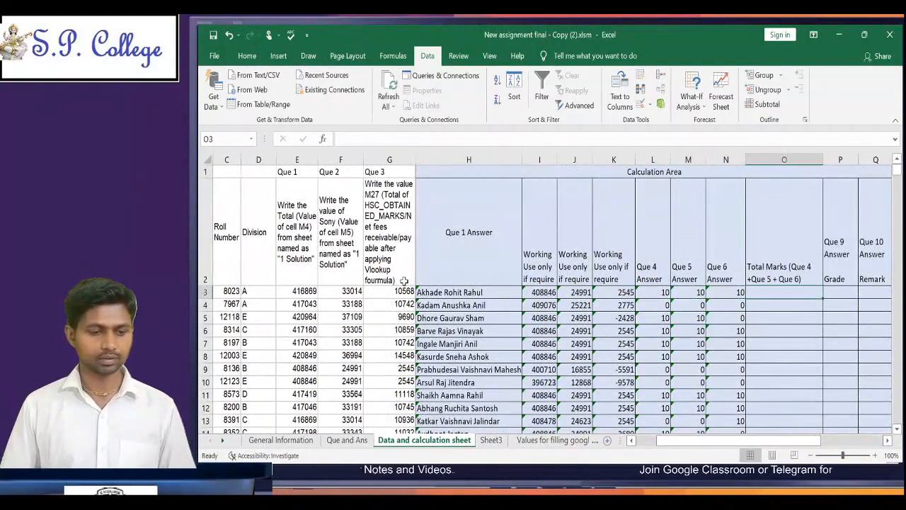
# Step: Review the Que 1 to Que 3 headings in E1:G1 and read question 7 on the Que and Ans sheet
pyautogui.click(309, 230)
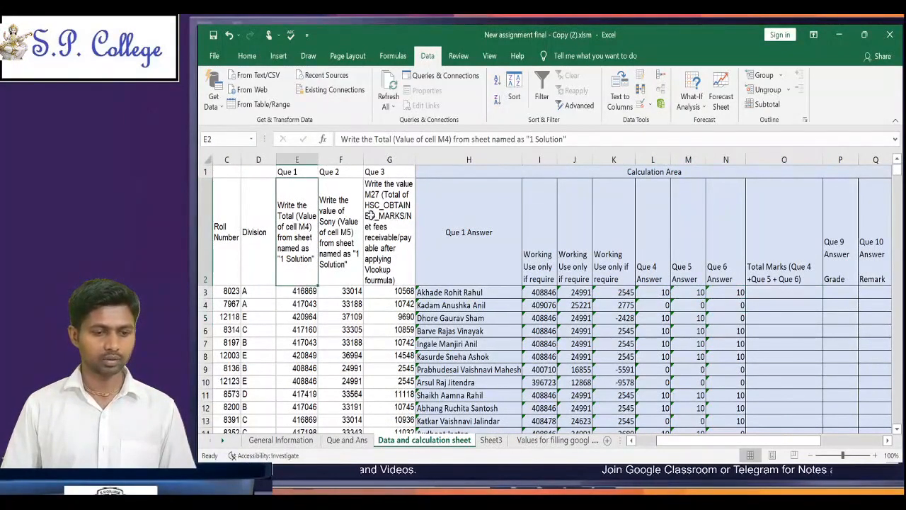
pyautogui.moveTo(298, 172); pyautogui.dragTo(378, 159)
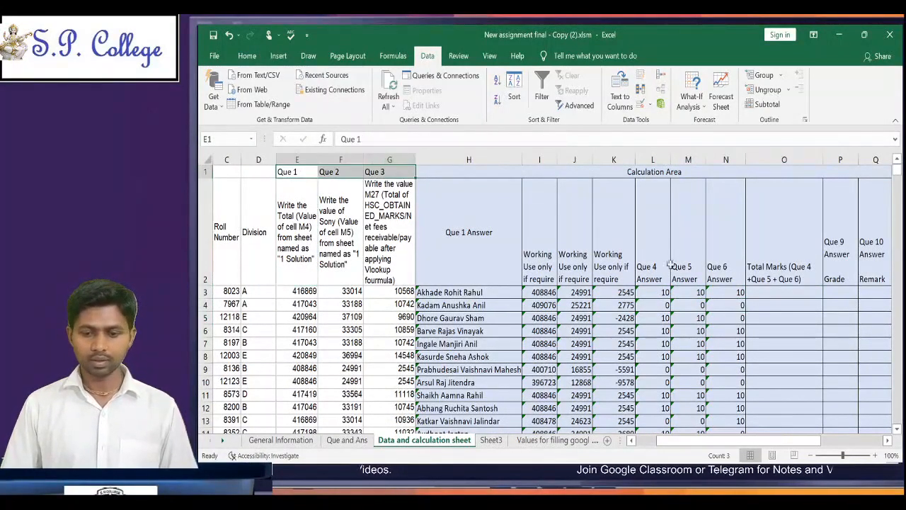
pyautogui.click(361, 443)
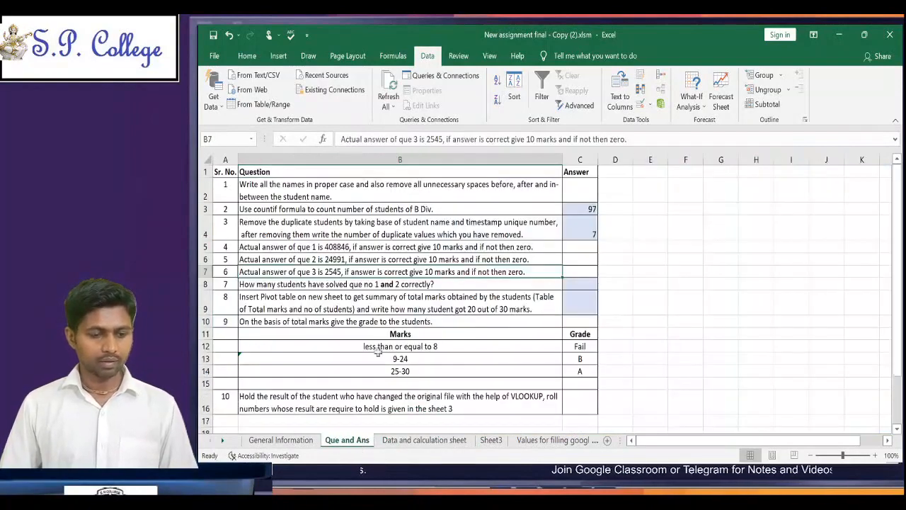
pyautogui.click(235, 283)
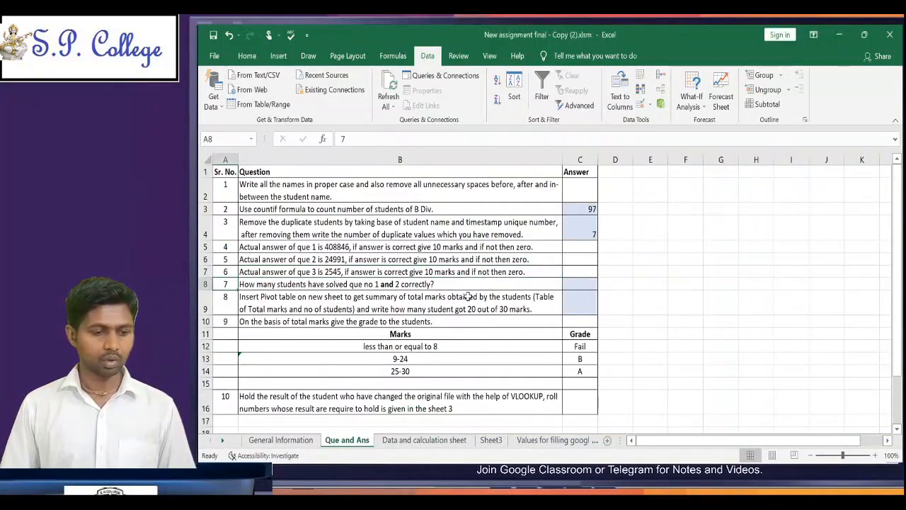
# Step: Reread question 7 in B8 on the Que and Ans sheet and select its answer cell C8
pyautogui.press('Right')
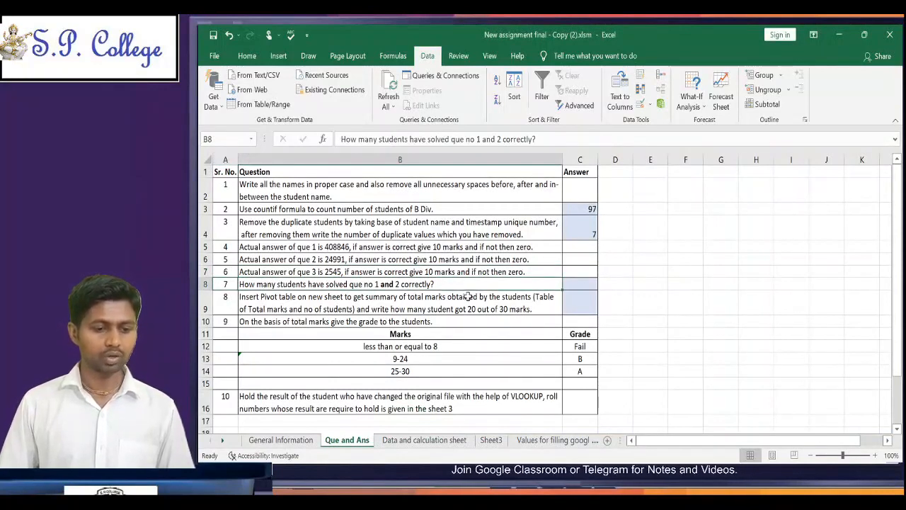
pyautogui.press('Right')
pyautogui.press('Left')
pyautogui.press('Right')
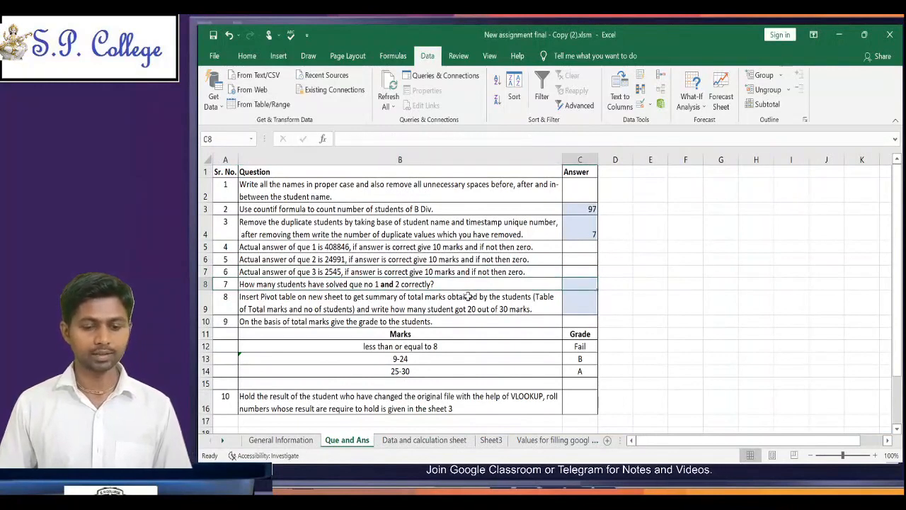
pyautogui.hotkey('alt', 'Tab')
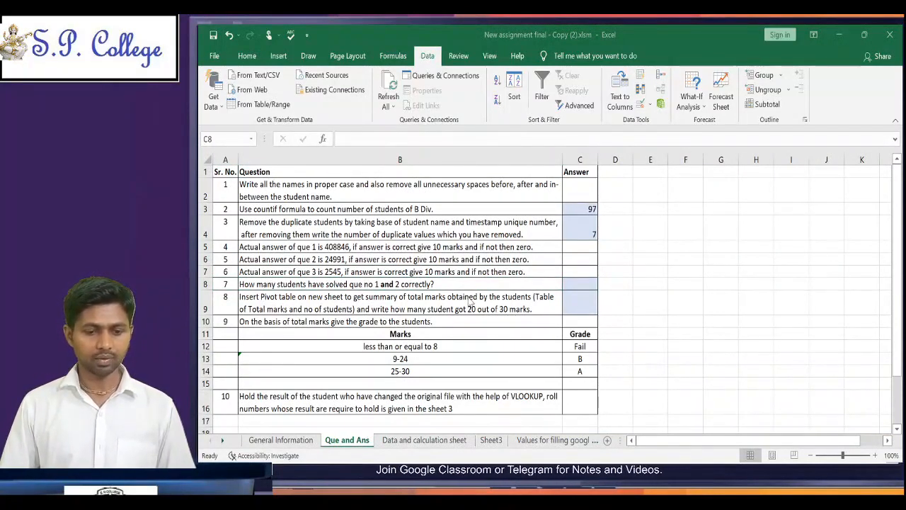
pyautogui.hotkey('alt', 'Tab')
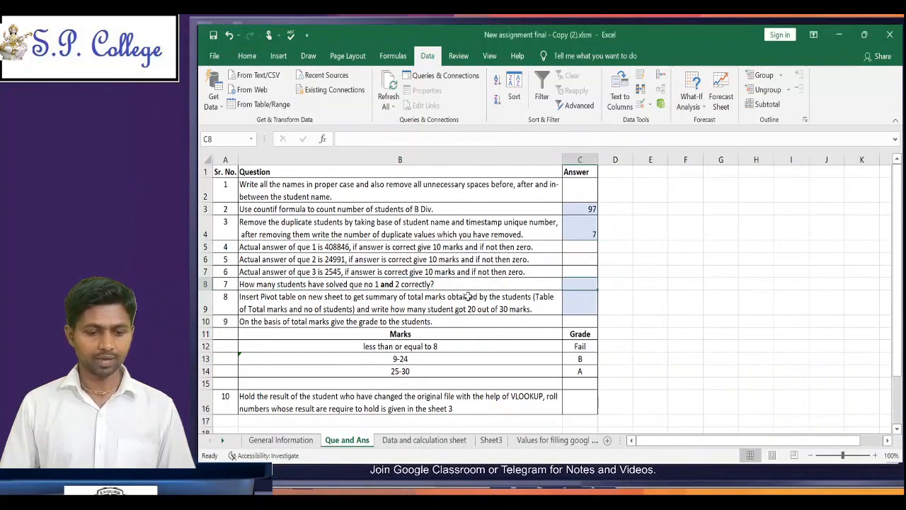
# Step: Turn on filtering for the row 2 headings of the Data and calculation sheet, starting from the Que 4 Answer heading in L2
pyautogui.click(434, 443)
pyautogui.click(644, 272)
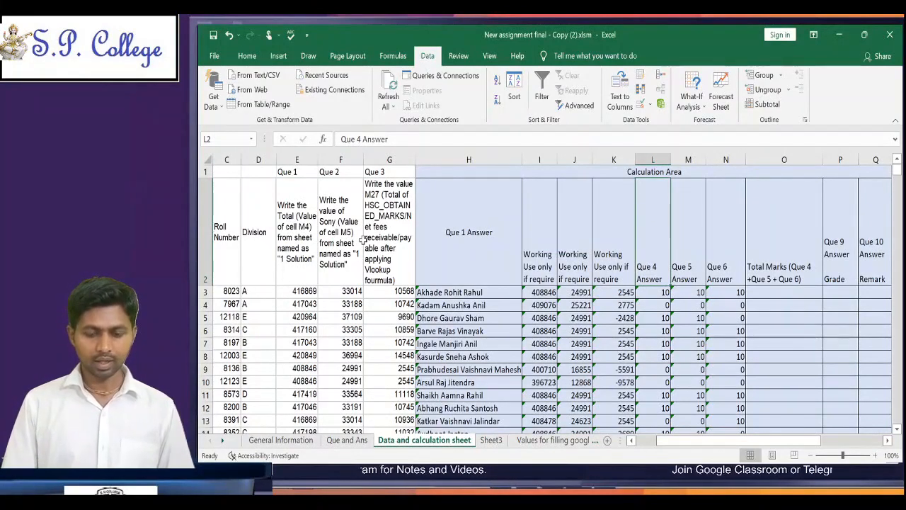
pyautogui.hotkey('ctrl', 'shift', 'l')
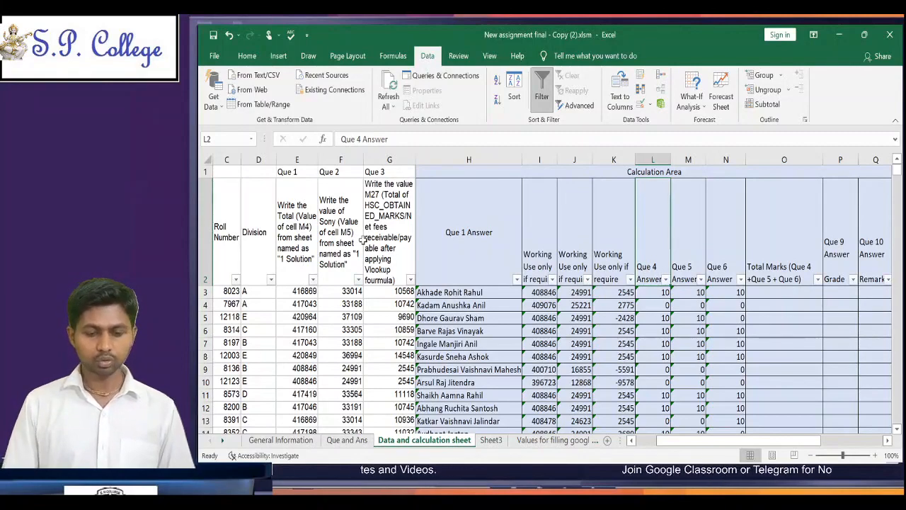
pyautogui.hotkey('ctrl', 'shift', 'l')
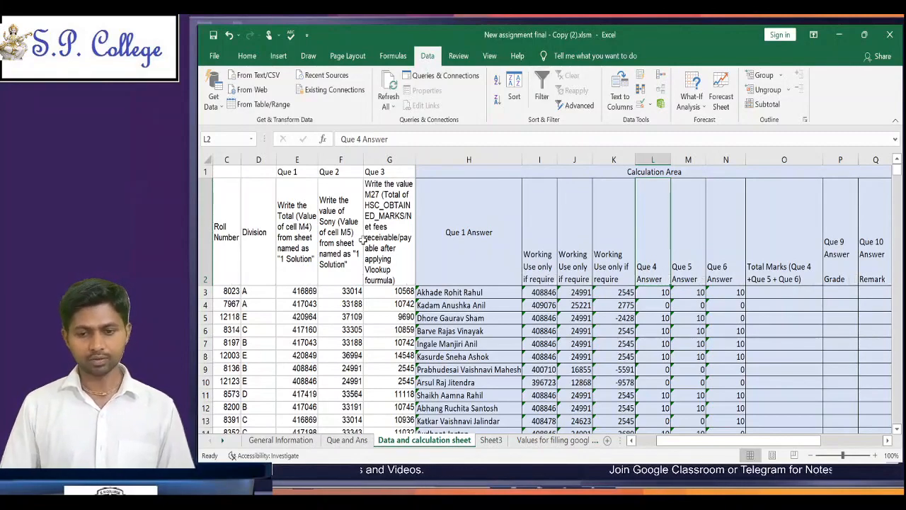
pyautogui.click(259, 61)
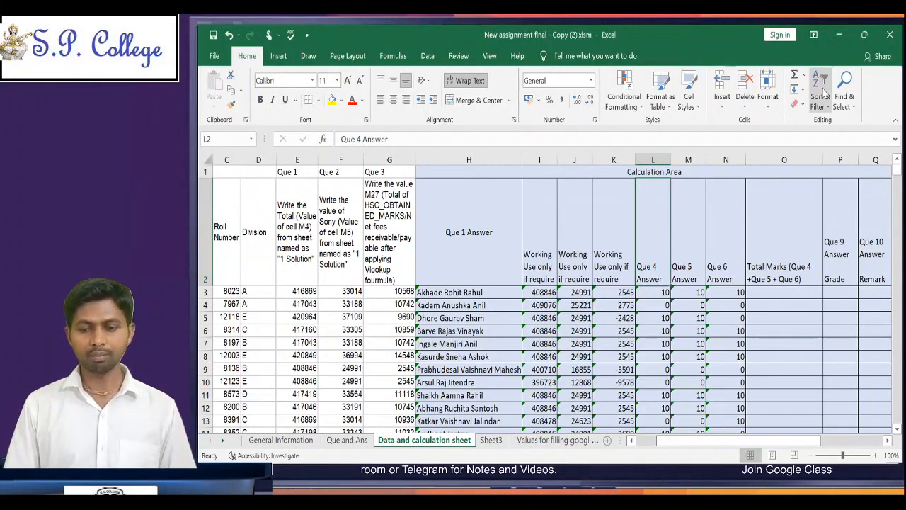
pyautogui.click(825, 170)
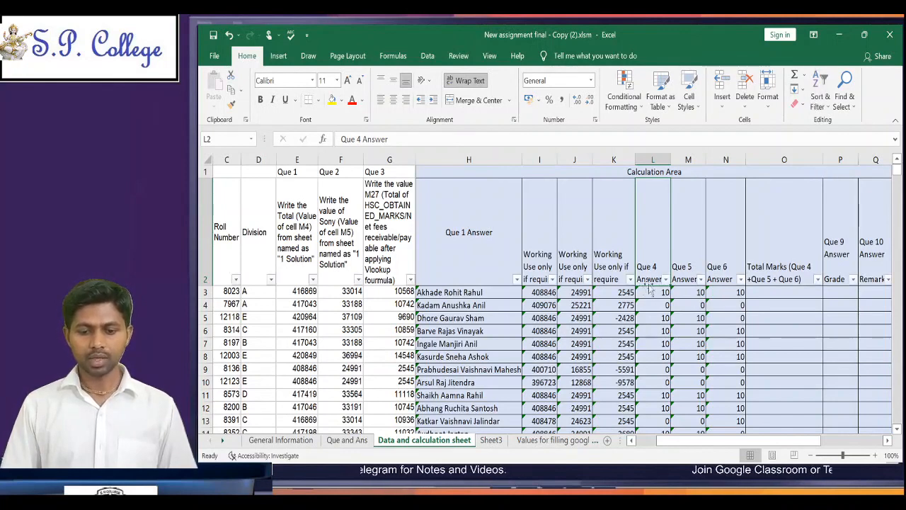
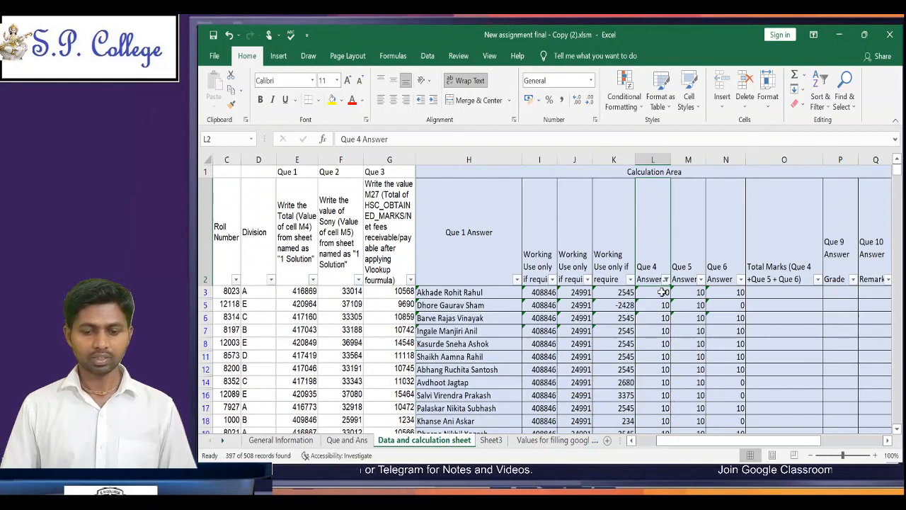
# Step: Filter the Que 4 Answer column to marks of 10 and select the filtered marks from L3 down for a count
pyautogui.click(662, 292)
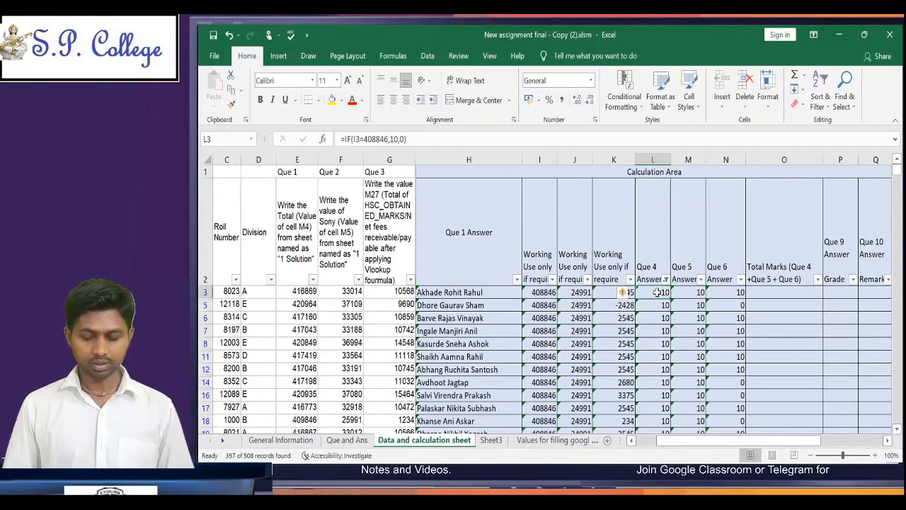
pyautogui.moveTo(657, 291); pyautogui.dragTo(657, 317)
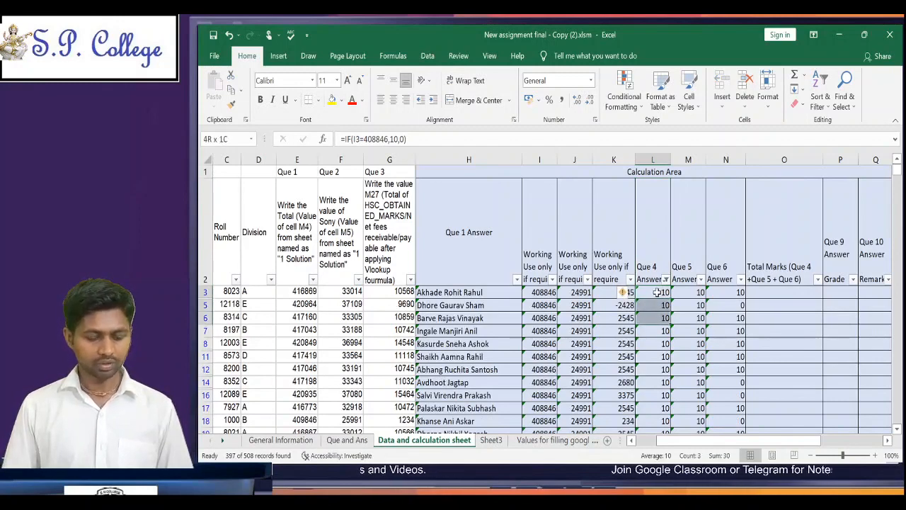
pyautogui.hotkey('ctrl', 'shift', 'Down')
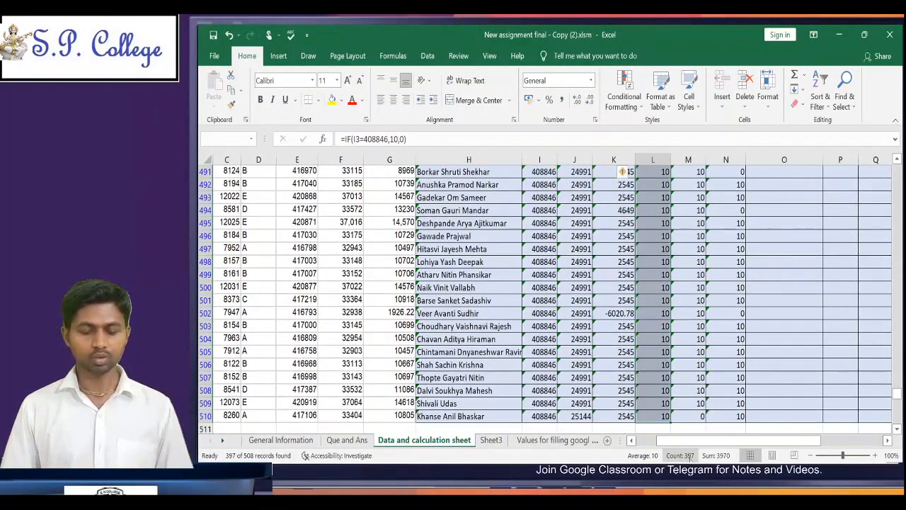
pyautogui.click(685, 379)
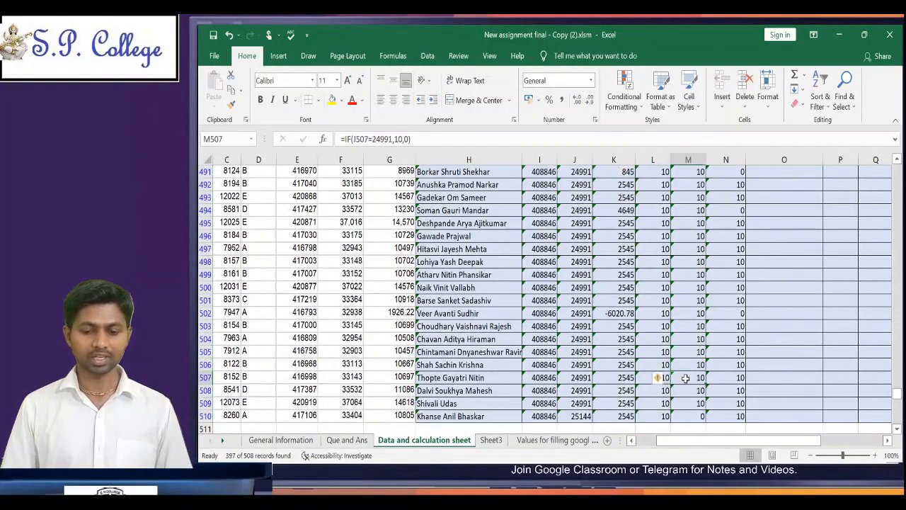
# Step: Check the Que 2 heading in F1 and also filter the Que 5 Answer column to marks of 10
pyautogui.hotkey('ctrl', 'Up')
pyautogui.hotkey('ctrl', 'Up')
pyautogui.press('Down')
pyautogui.press('Left')
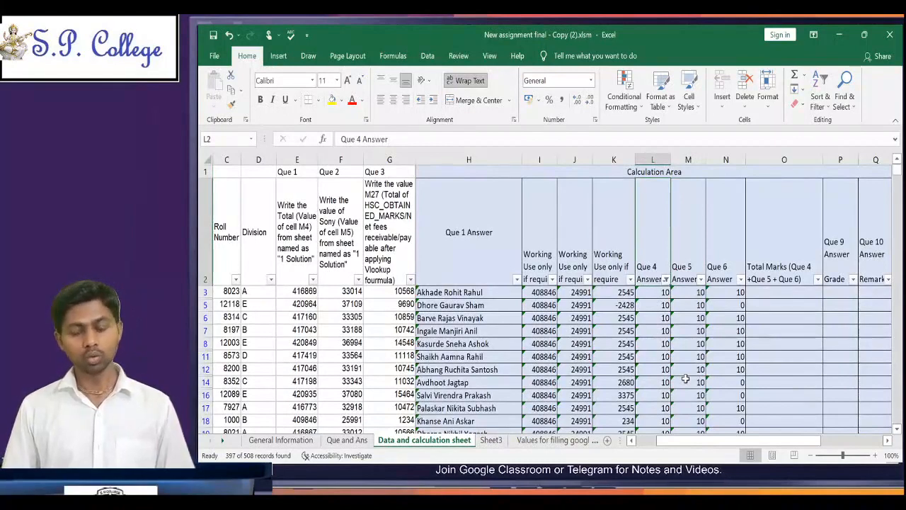
pyautogui.press('Right')
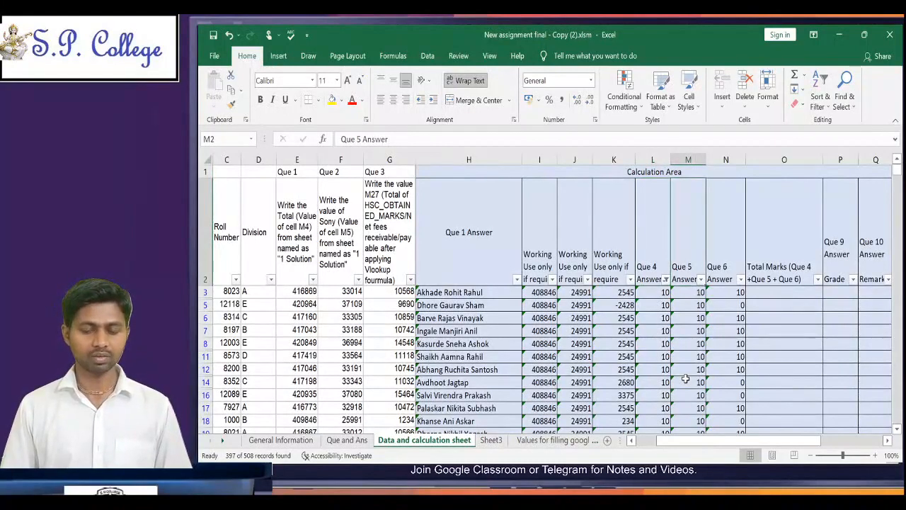
pyautogui.click(339, 172)
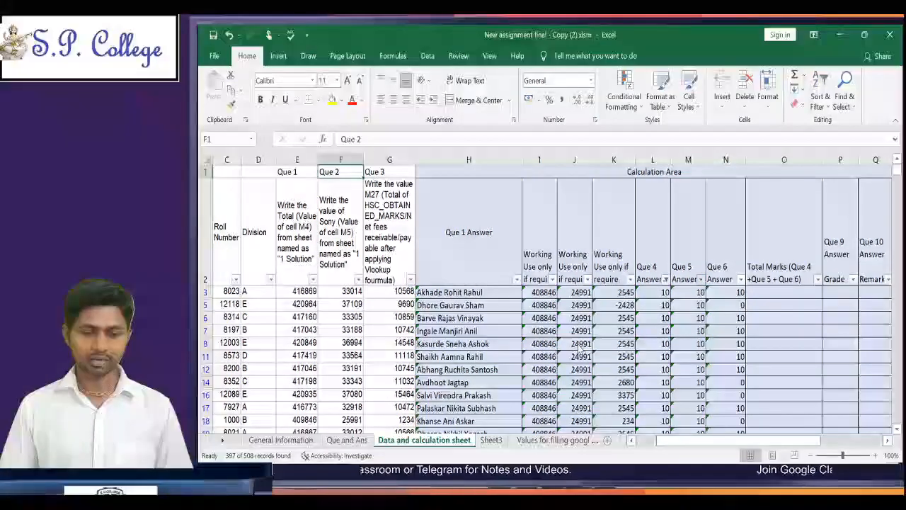
pyautogui.click(629, 438)
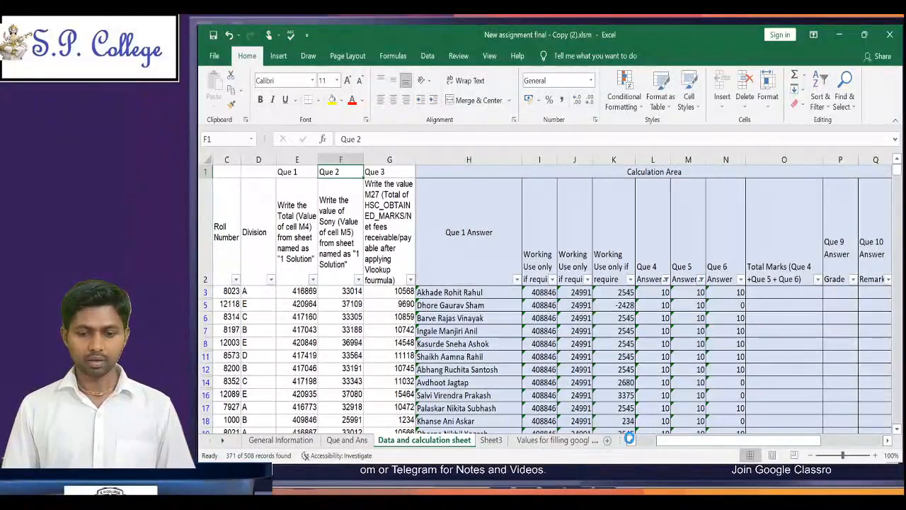
# Step: Select the filtered Que 4 marks from L3 down and the Que 5 marks from M3 down to compare their counts
pyautogui.press('Down')
pyautogui.press('Down')
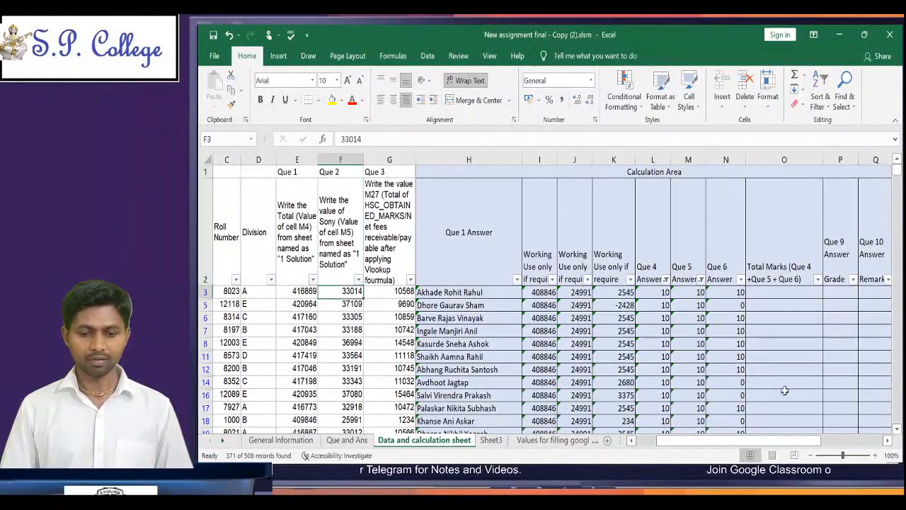
pyautogui.click(661, 292)
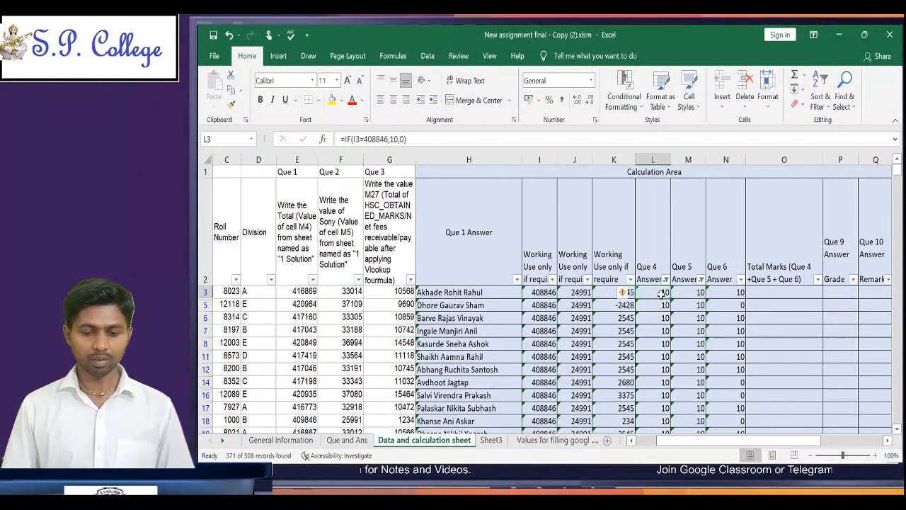
pyautogui.hotkey('ctrl', 'shift', 'Down')
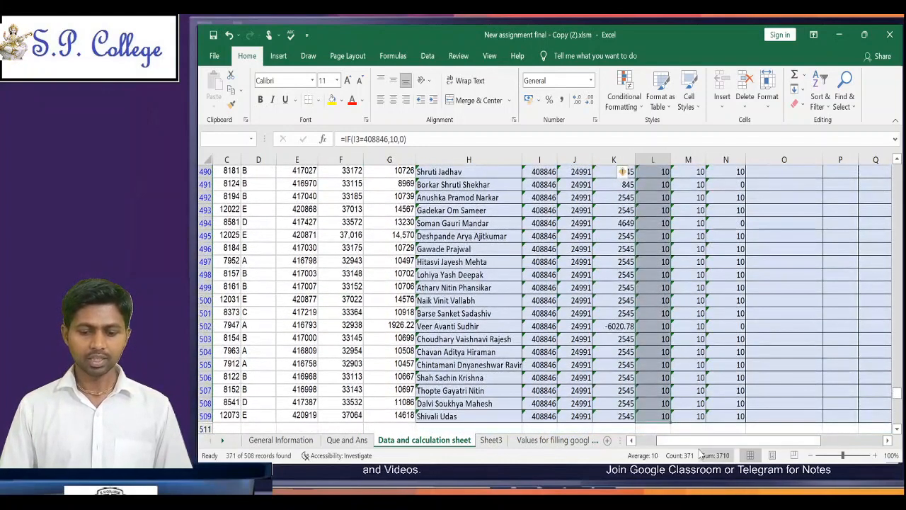
pyautogui.click(697, 352)
pyautogui.hotkey('ctrl', 'Up')
pyautogui.press('Down')
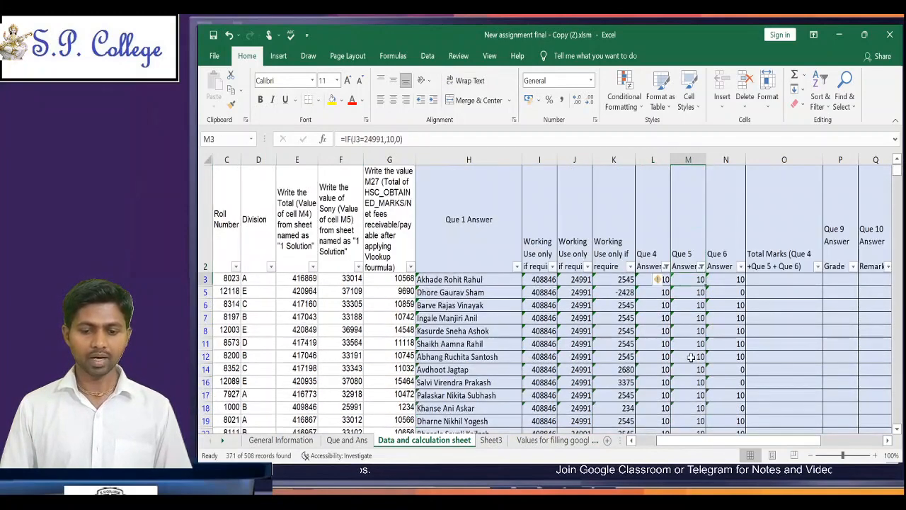
pyautogui.hotkey('ctrl', 'shift', 'Down')
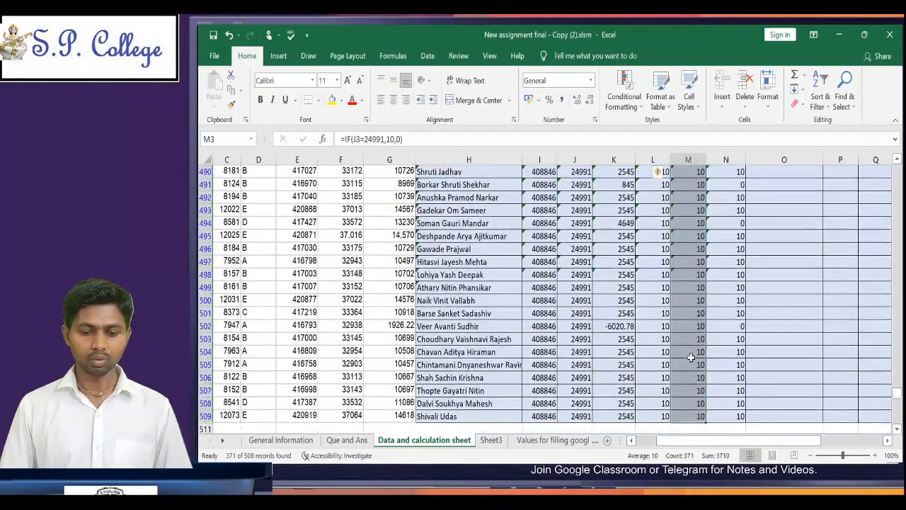
# Step: Check the last filtered rows of the Que 4 Answer column and reread question 7 on the Que and Ans sheet
pyautogui.click(658, 415)
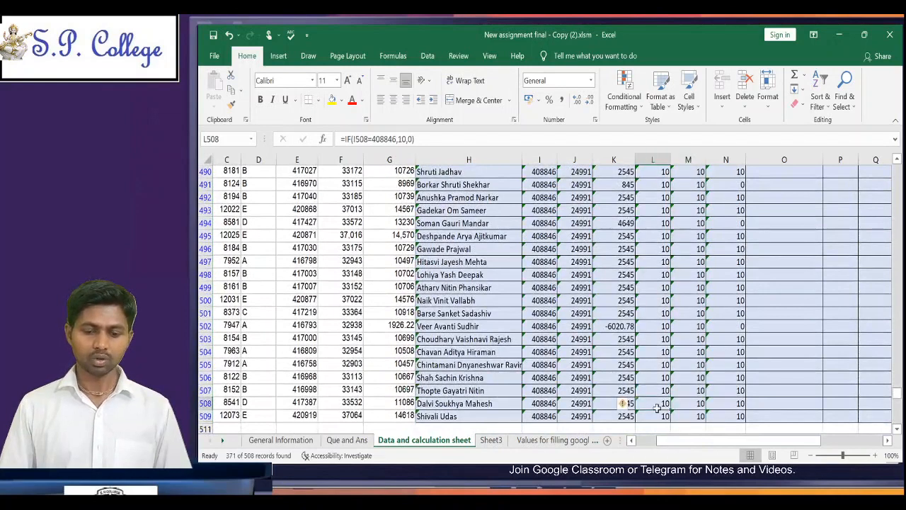
pyautogui.press('Up')
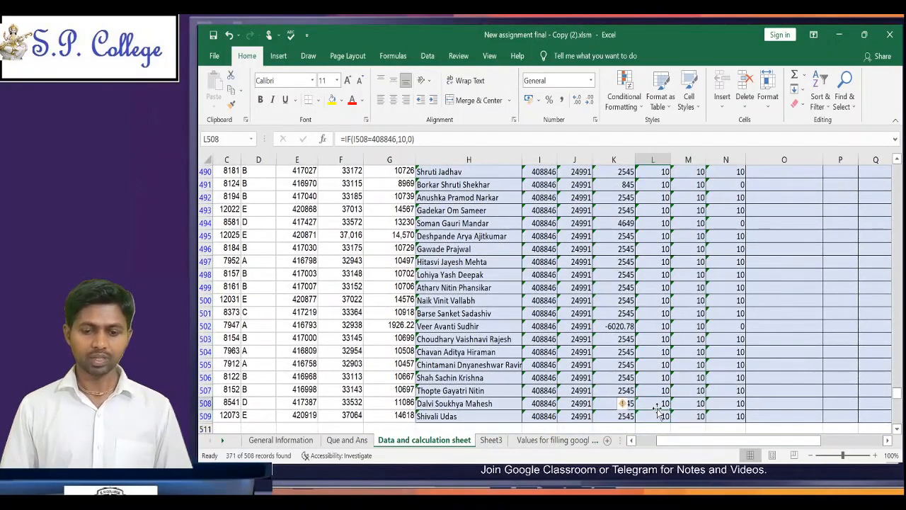
pyautogui.press('Up')
pyautogui.press('Up')
pyautogui.press('Up')
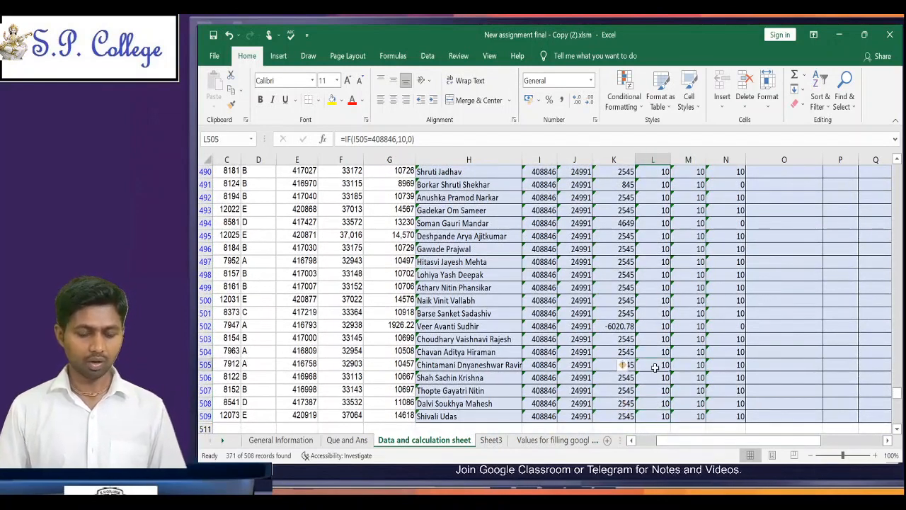
pyautogui.click(347, 439)
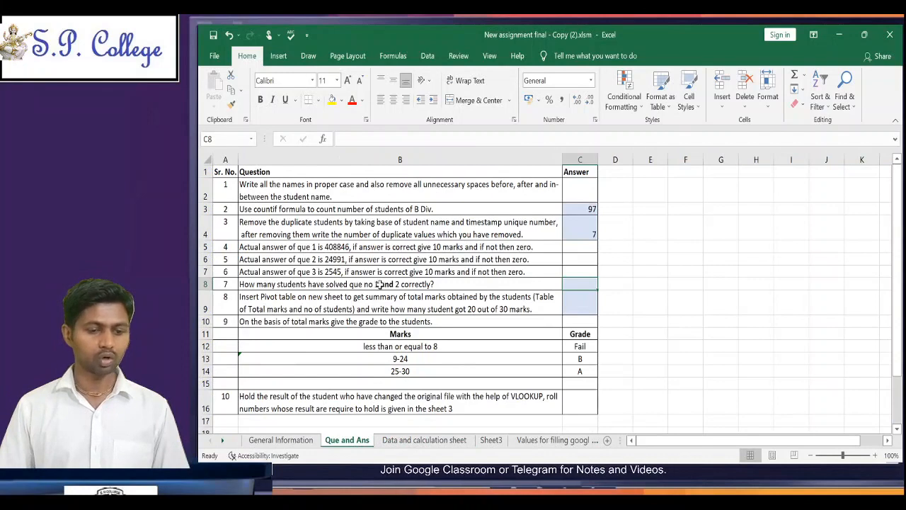
# Step: Return to the Data and calculation sheet and go to the first filtered student's name in H3
pyautogui.click(424, 439)
pyautogui.click(304, 311)
pyautogui.press('Right')
pyautogui.press('Right')
pyautogui.press('Right')
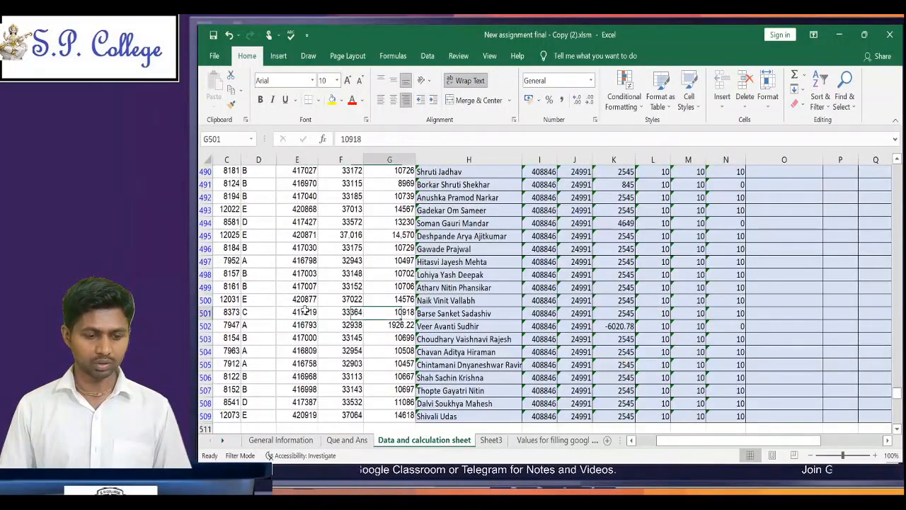
pyautogui.hotkey('ctrl', 'Up')
pyautogui.press('Down')
pyautogui.press('Down')
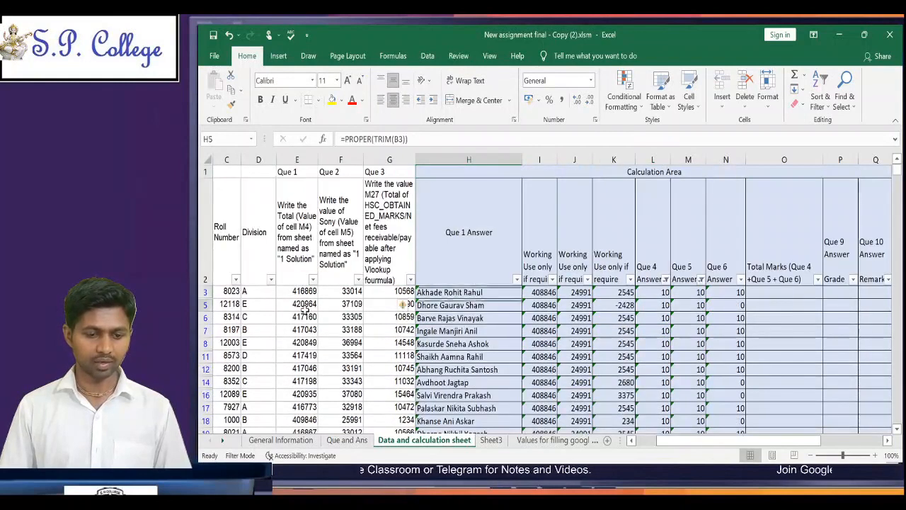
pyautogui.press('Right')
pyautogui.press('Left')
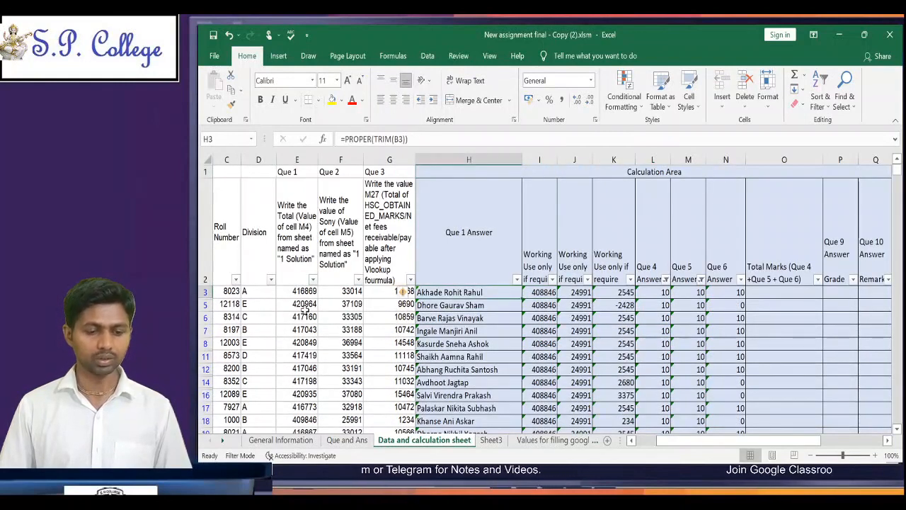
# Step: Look across the working values in the first filtered row and select the student names from H3 down
pyautogui.press('Right')
pyautogui.press('Right')
pyautogui.press('Right')
pyautogui.press('Right')
pyautogui.press('Right')
pyautogui.press('Left')
pyautogui.press('Left')
pyautogui.press('Left')
pyautogui.press('Left')
pyautogui.press('Left')
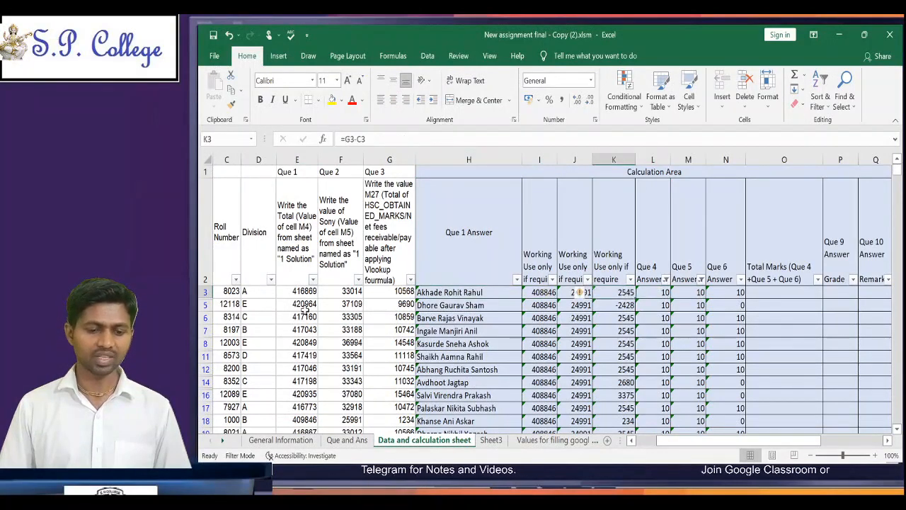
pyautogui.hotkey('ctrl', 'shift', 'Down')
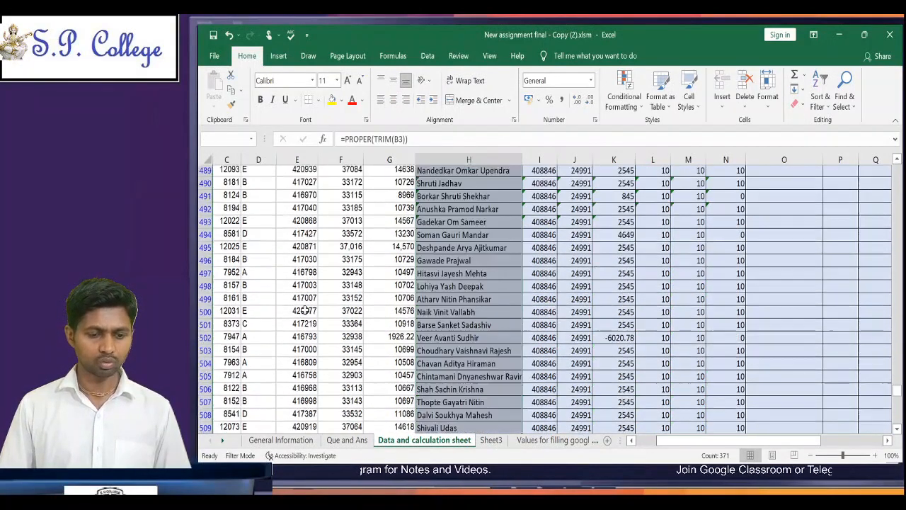
# Step: Go back to H3, reselect all filtered student names in column H and read their count in the status bar
pyautogui.hotkey('ctrl', 'Up')
pyautogui.press('Down')
pyautogui.press('Down')
pyautogui.press('Down')
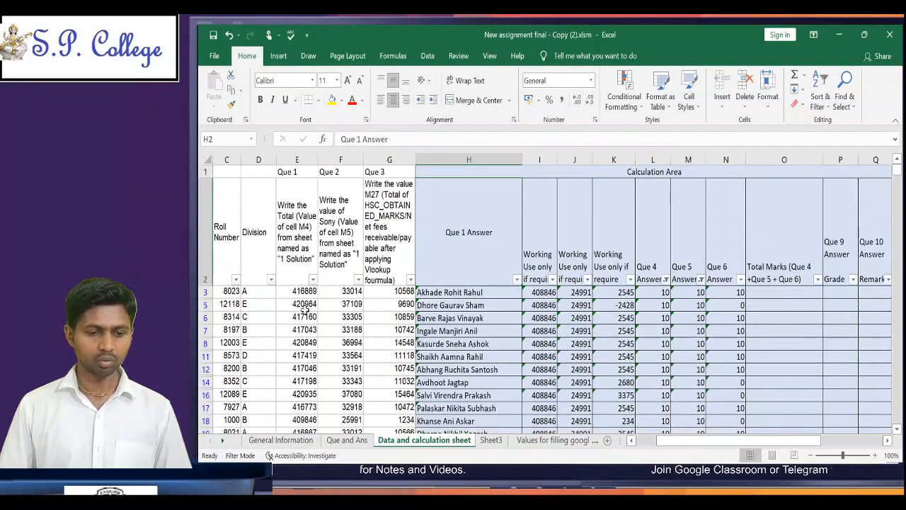
pyautogui.press('Up')
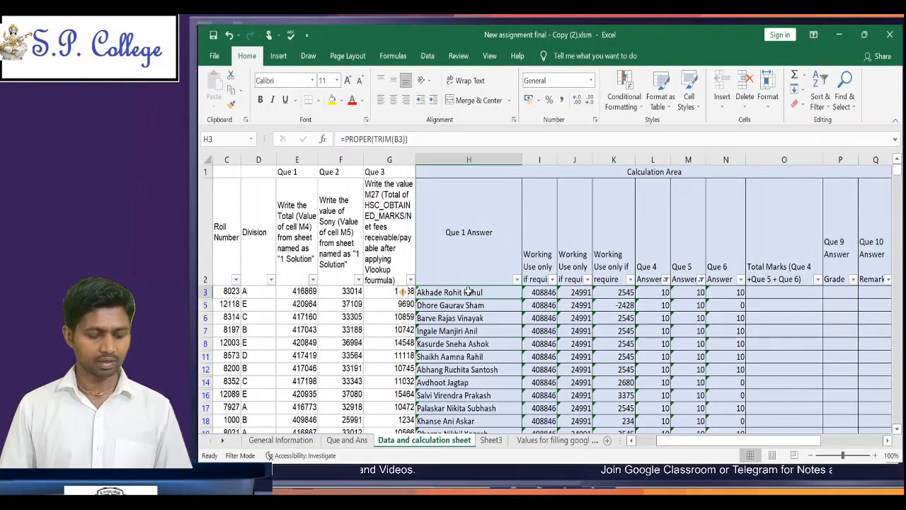
pyautogui.hotkey('ctrl', 'shift', 'Down')
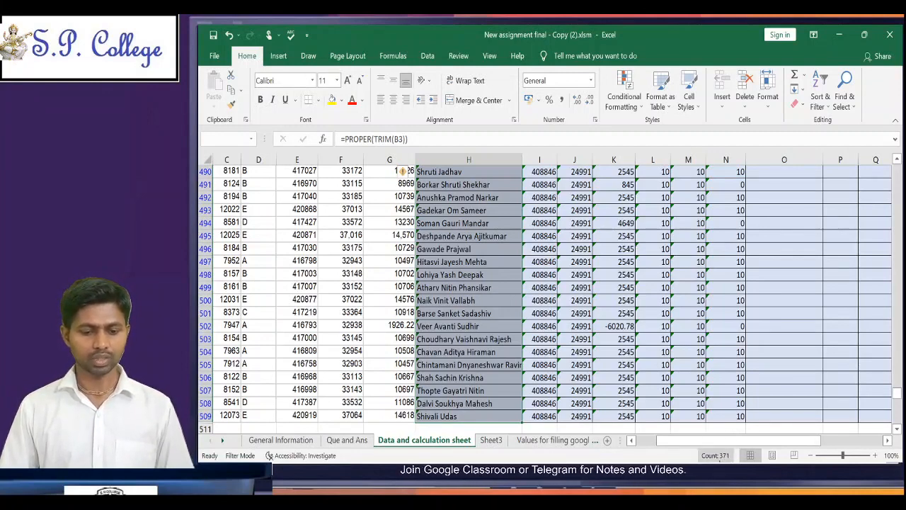
pyautogui.click(721, 462)
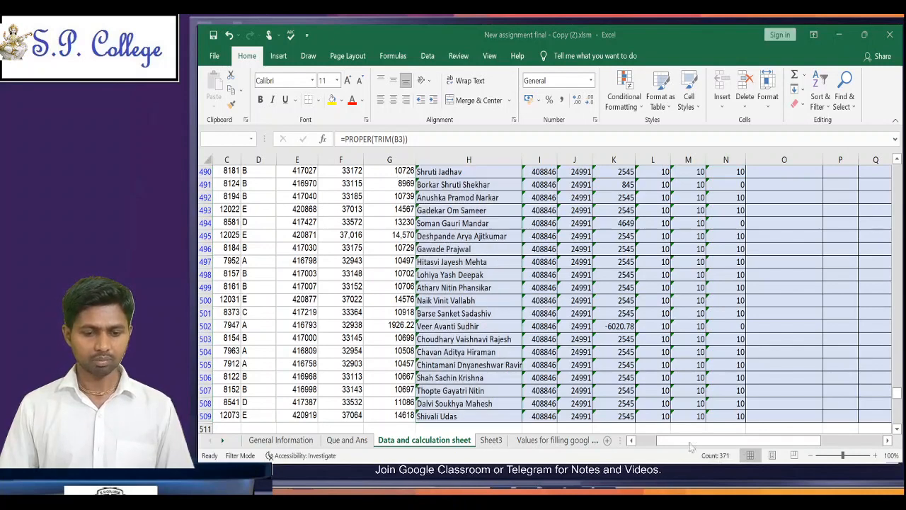
pyautogui.click(699, 452)
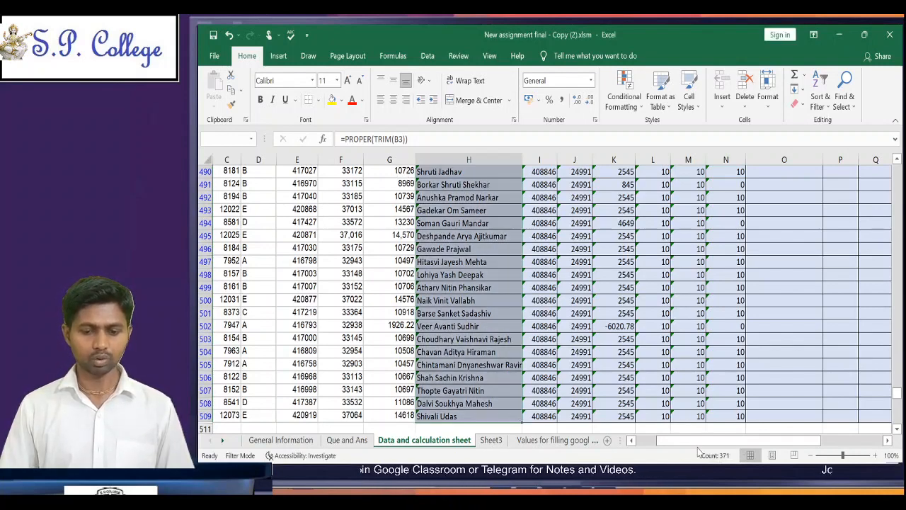
pyautogui.click(639, 452)
pyautogui.click(640, 455)
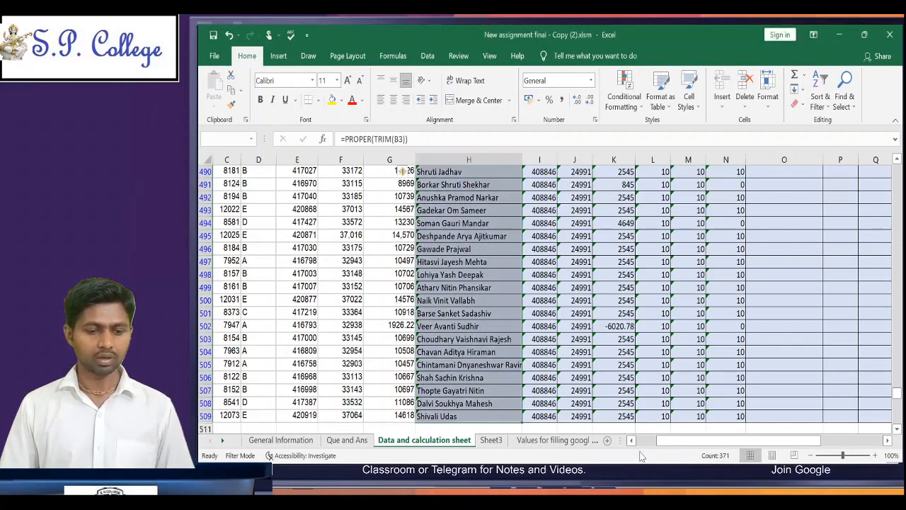
# Step: Enter 371 as the answer to question 7 in C8 of the Que and Ans sheet and select question 8 in B9
pyautogui.click(347, 439)
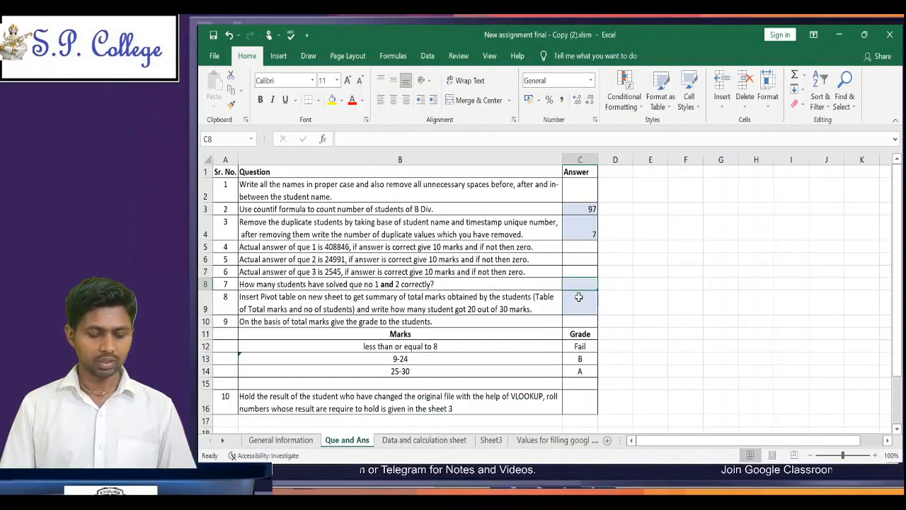
pyautogui.write('371')
pyautogui.press('Return')
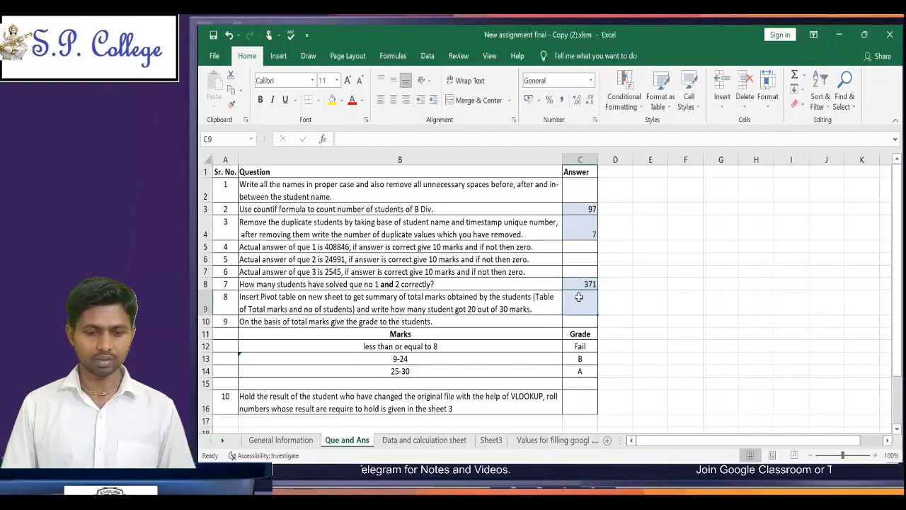
pyautogui.press('Left')
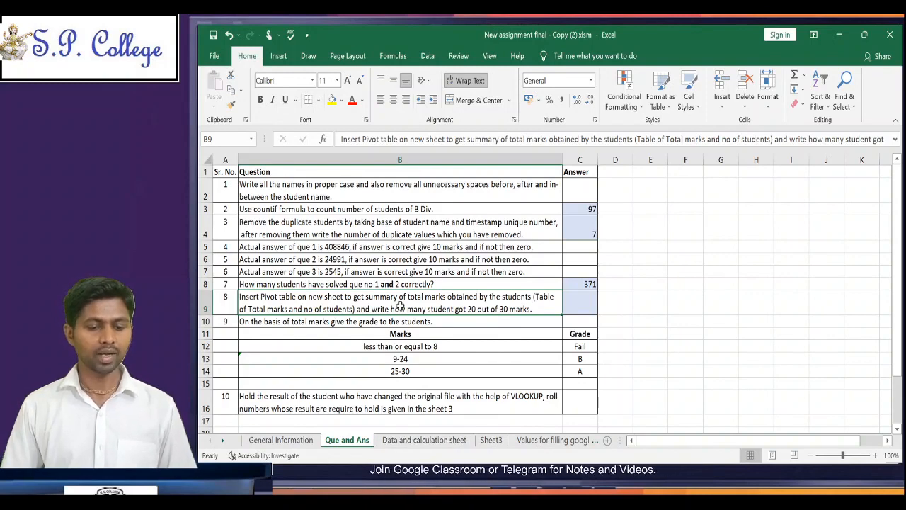
# Step: Return to the Data and calculation sheet and select O3, the first cell under the Total Marks heading
pyautogui.click(426, 439)
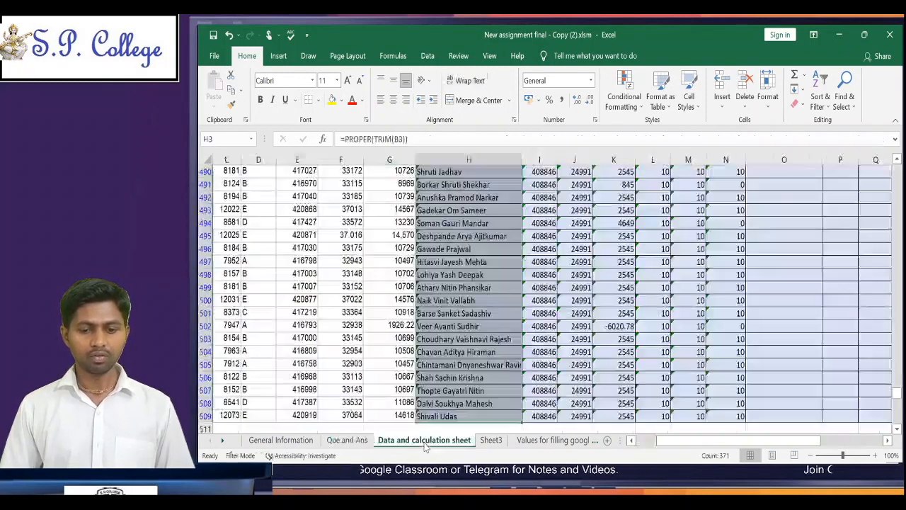
pyautogui.click(783, 280)
pyautogui.hotkey('ctrl', 'Up')
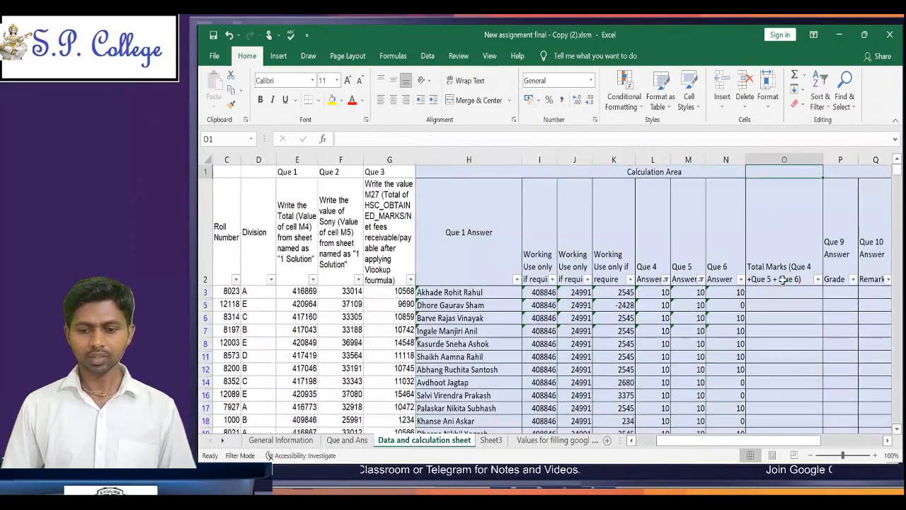
pyautogui.press('Down')
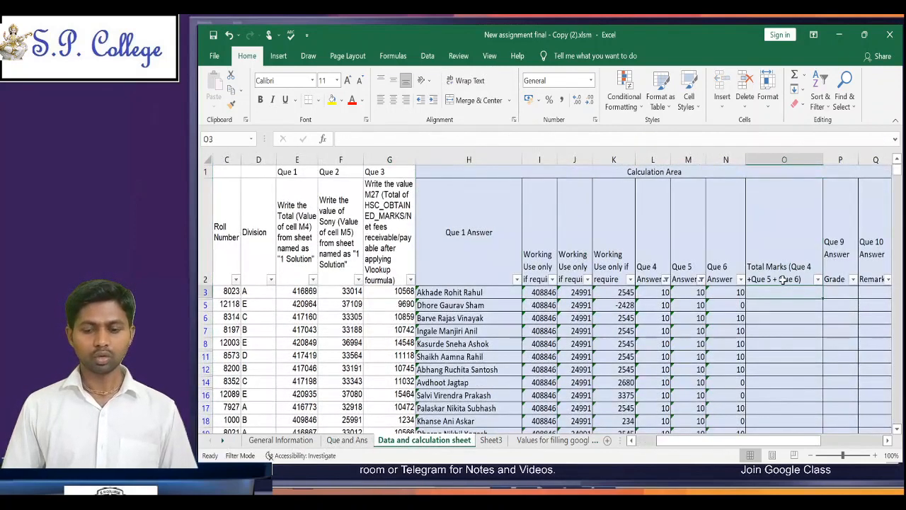
pyautogui.press('Up')
pyautogui.press('Down')
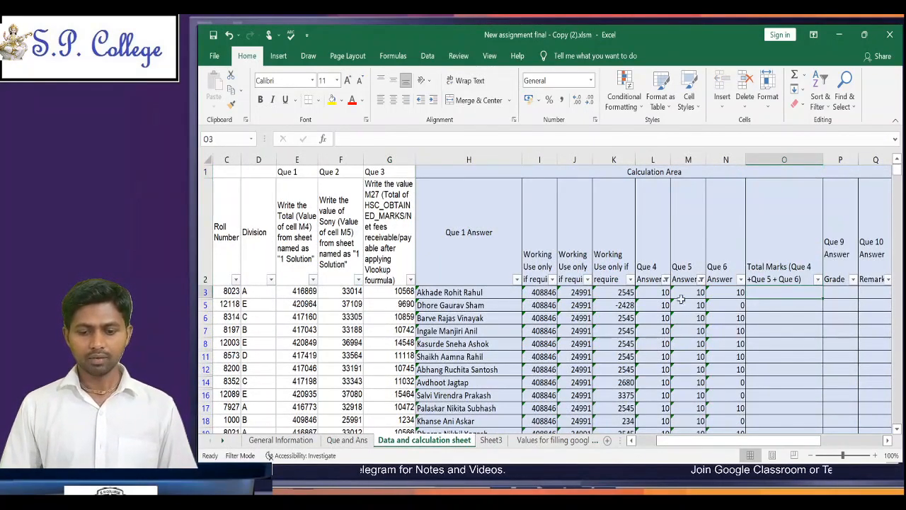
# Step: Select the Que 4 to Que 6 marks in L3:N3 and return to O3 under Total Marks
pyautogui.moveTo(653, 291); pyautogui.dragTo(720, 290)
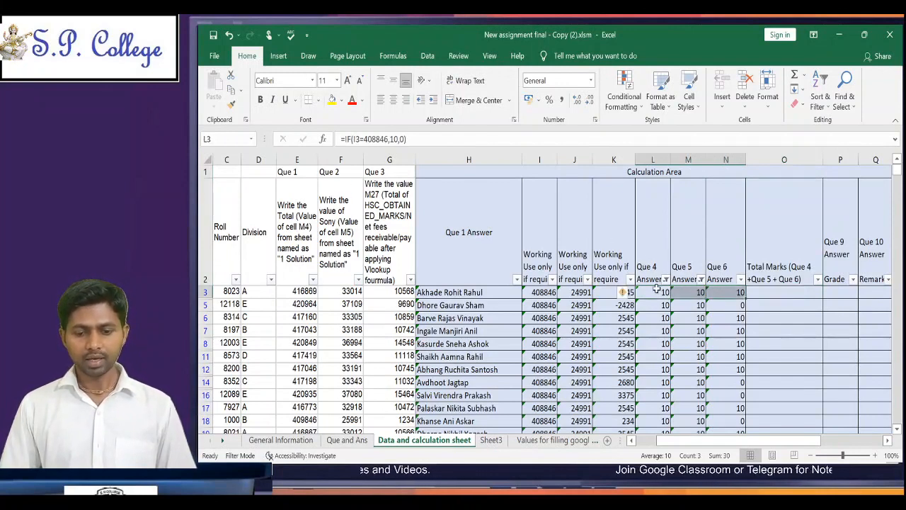
pyautogui.click(766, 291)
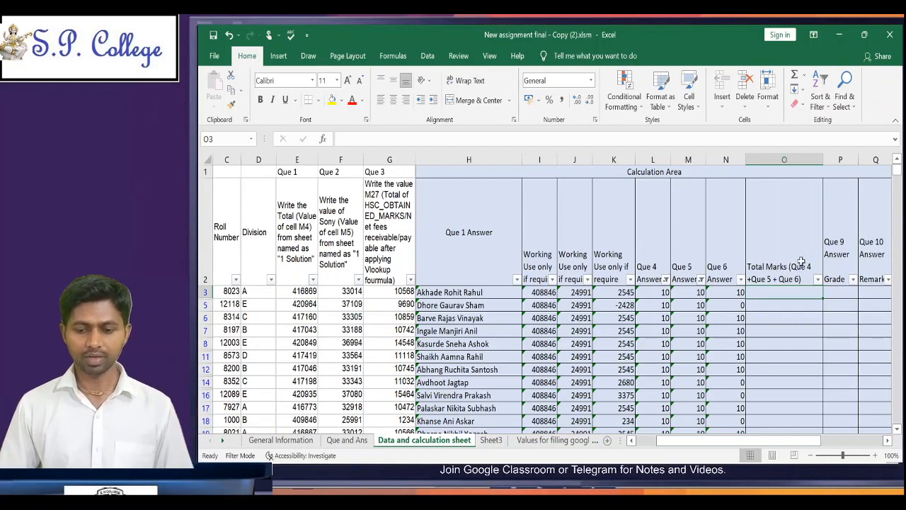
pyautogui.click(659, 291)
pyautogui.moveTo(685, 291); pyautogui.dragTo(729, 292)
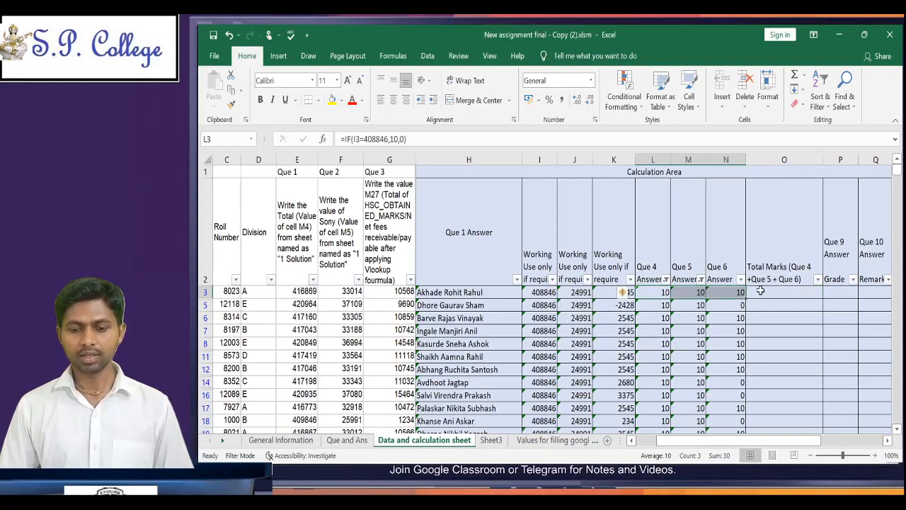
pyautogui.click(759, 291)
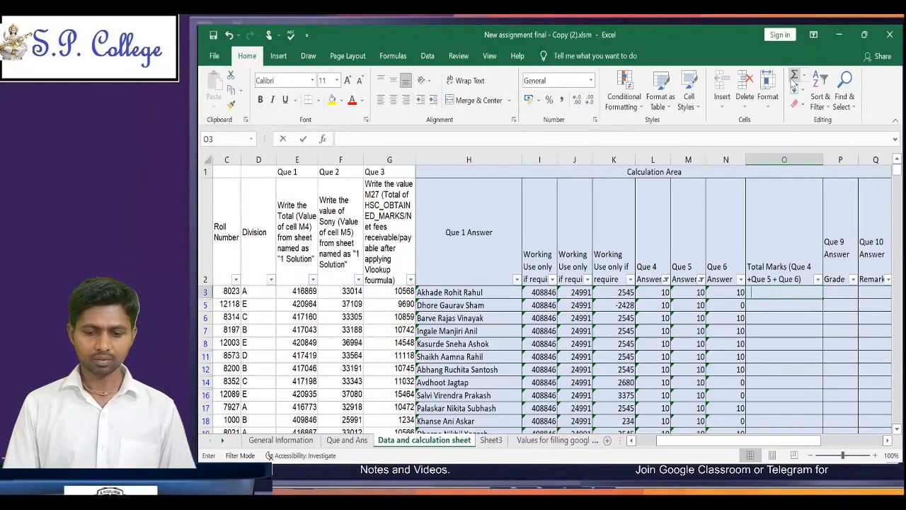
pyautogui.write('=')
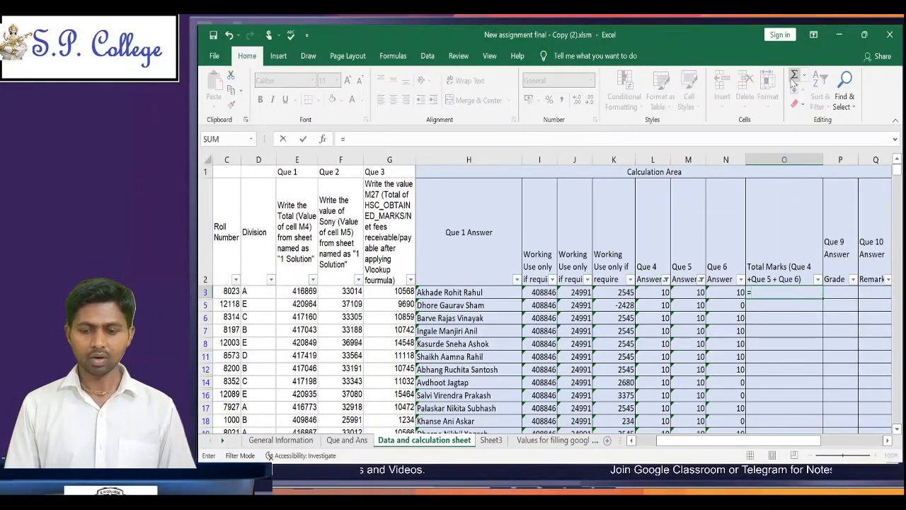
pyautogui.press('Escape')
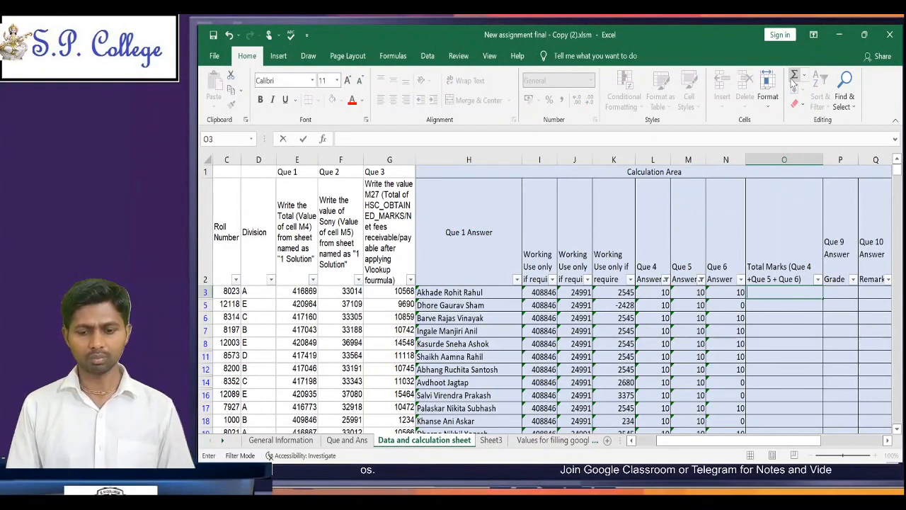
pyautogui.click(654, 295)
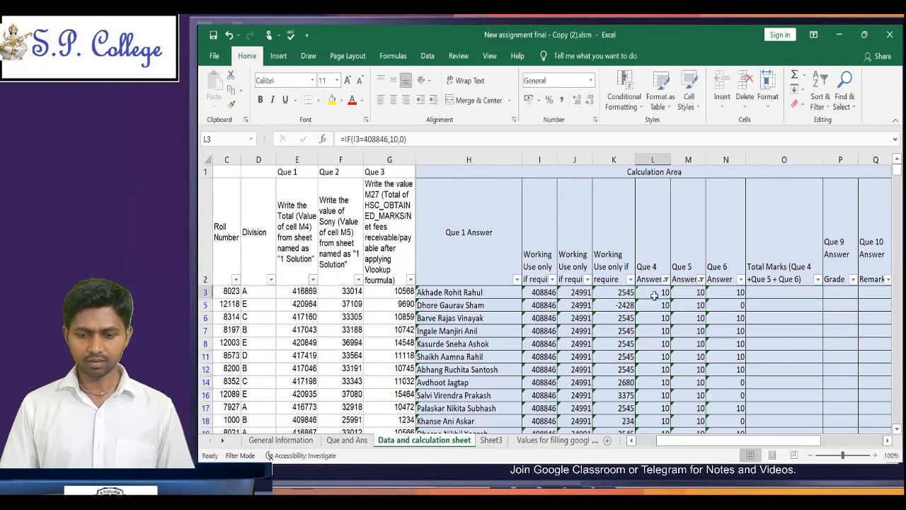
# Step: Total the first student's marks in O3 with the formula =L3+M3+N3 and clear the cell again
pyautogui.click(763, 290)
pyautogui.write('=')
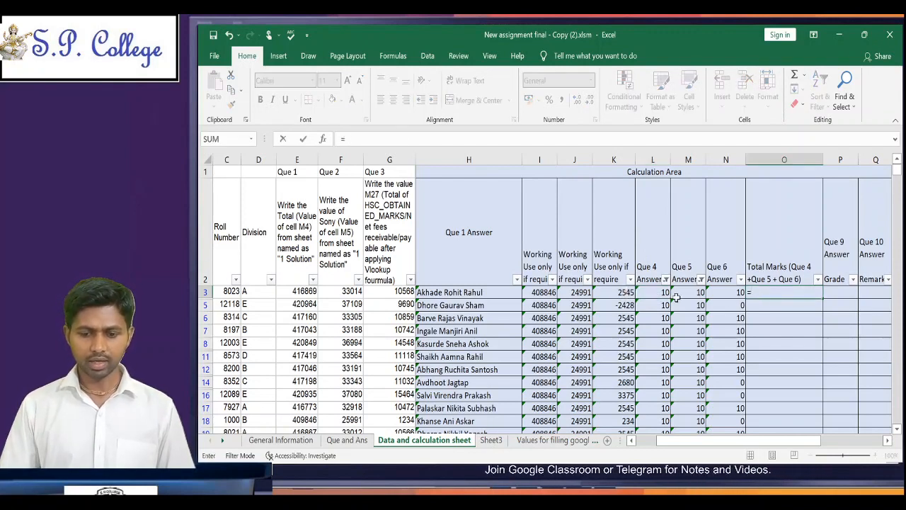
pyautogui.click(662, 293)
pyautogui.write('+')
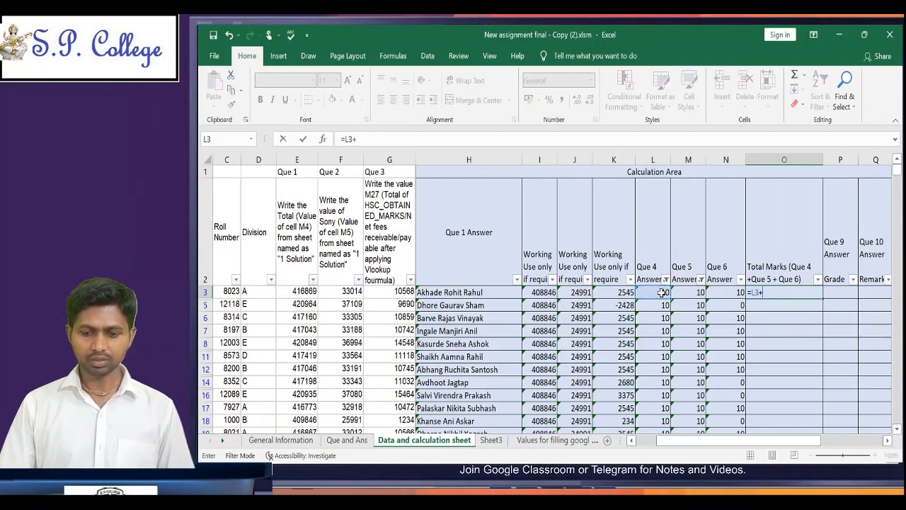
pyautogui.click(683, 292)
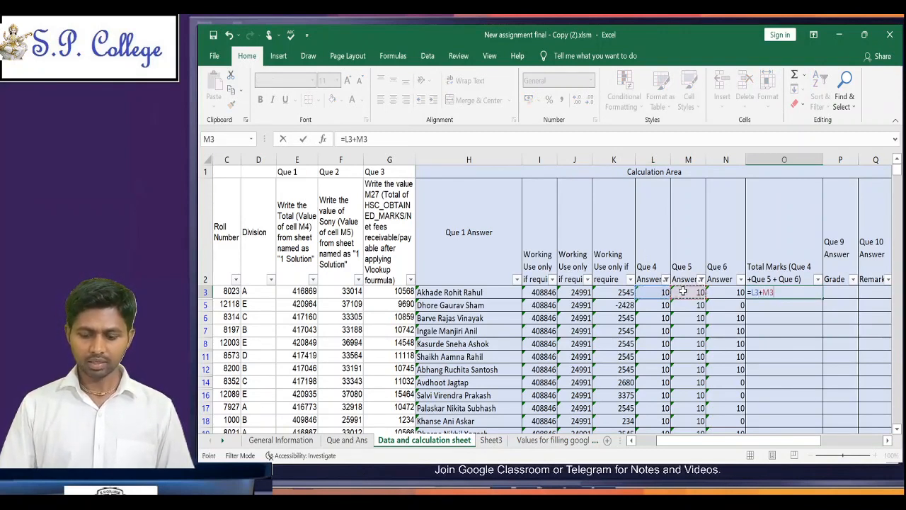
pyautogui.write('+')
pyautogui.click(711, 291)
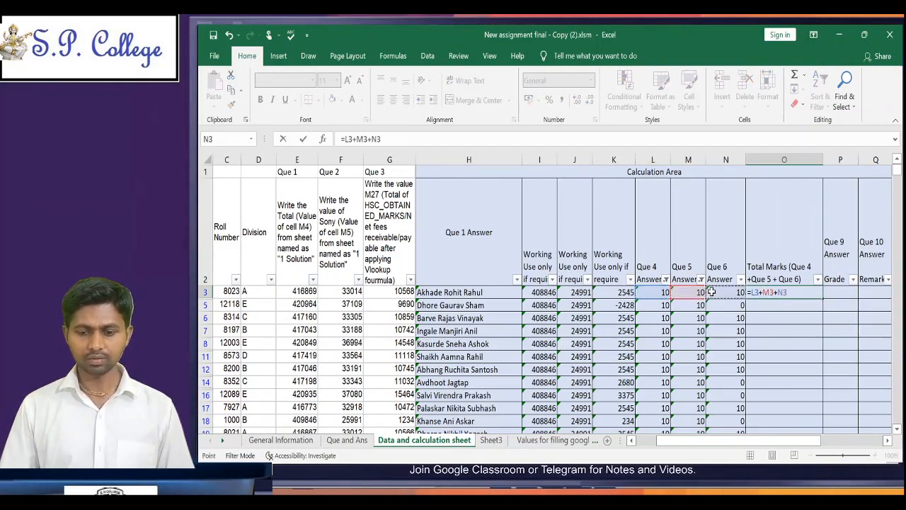
pyautogui.hotkey('ctrl', 'Return')
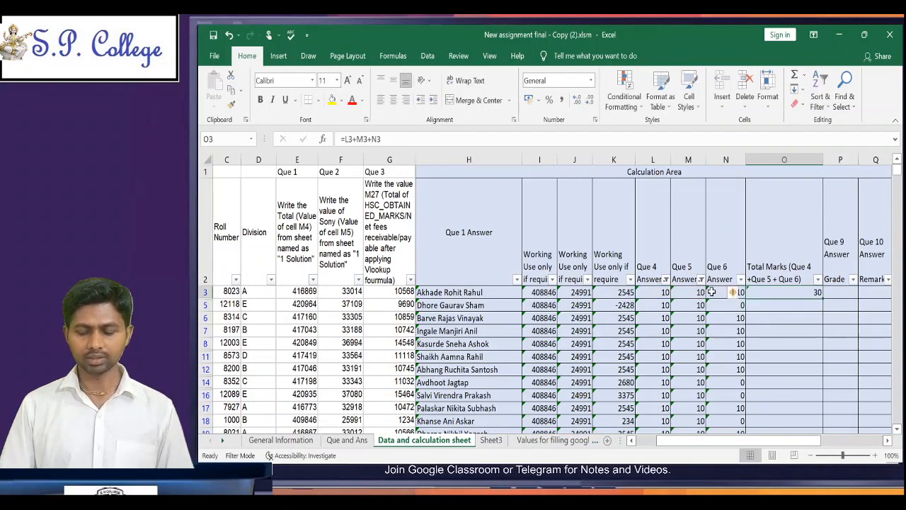
pyautogui.press('Delete')
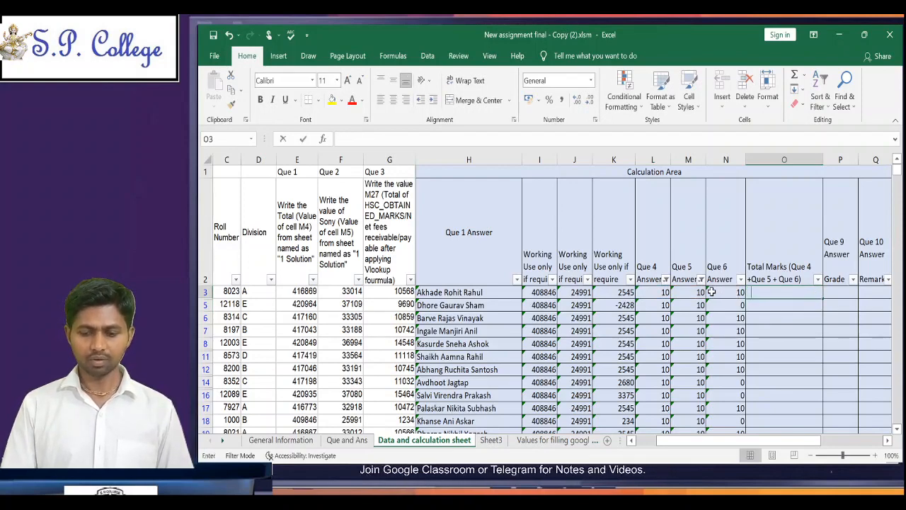
# Step: Total the same marks in O3 with the formula =SUM(L3:N3) and clear the cell again
pyautogui.write('=')
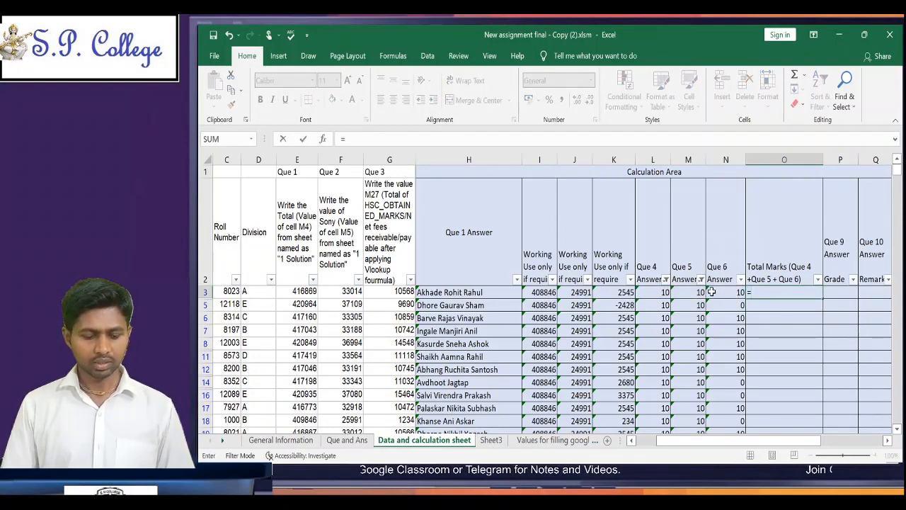
pyautogui.write('SUM(')
pyautogui.click(711, 292)
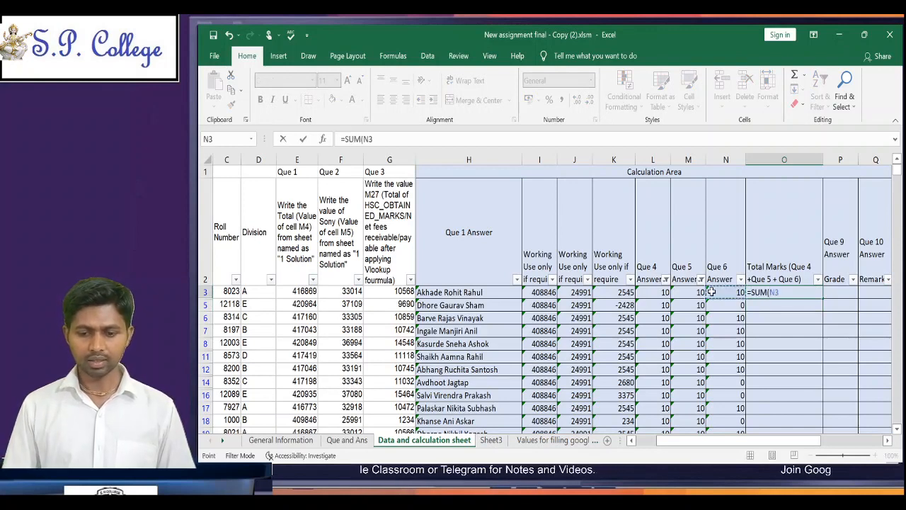
pyautogui.hotkey('shift', 'Left')
pyautogui.hotkey('shift', 'Left')
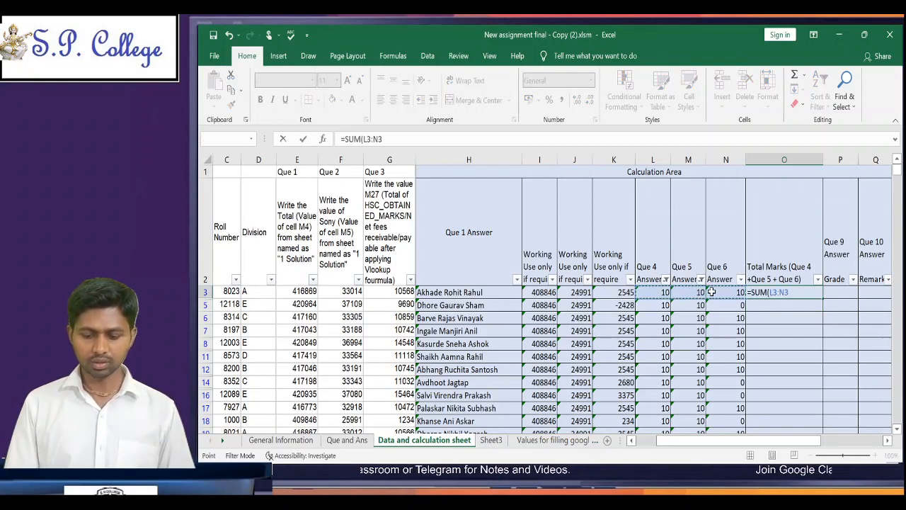
pyautogui.write(')')
pyautogui.hotkey('ctrl', 'Return')
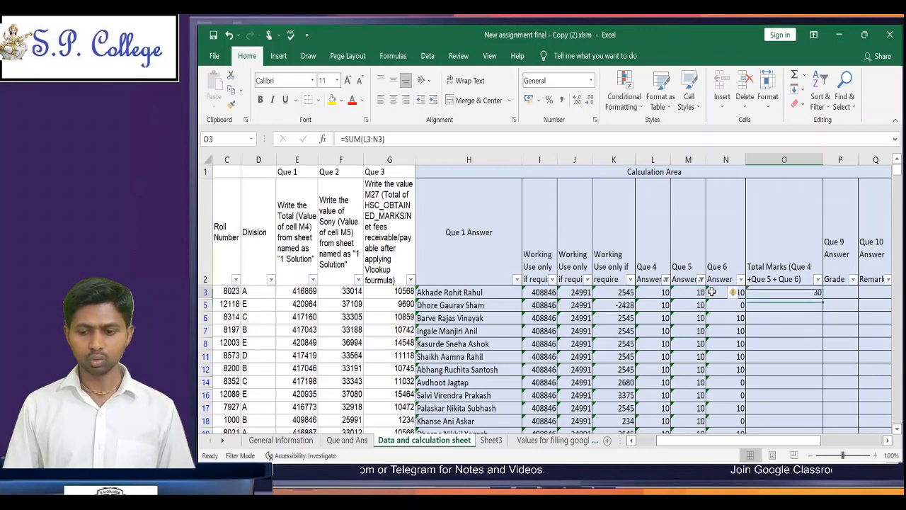
pyautogui.press('Delete')
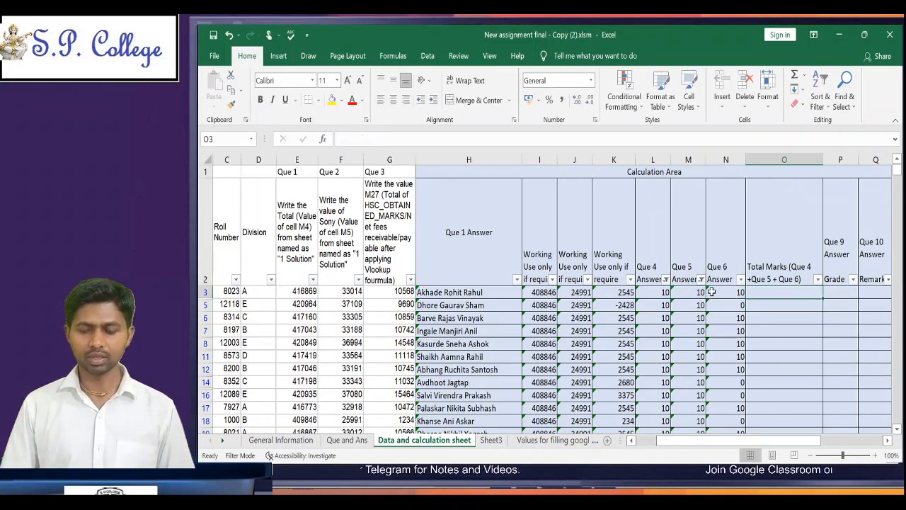
# Step: Use AutoSum in O3 with its range adjusted to L3:N3, entering =SUBTOTAL(9,L3:N3)
pyautogui.click(794, 76)
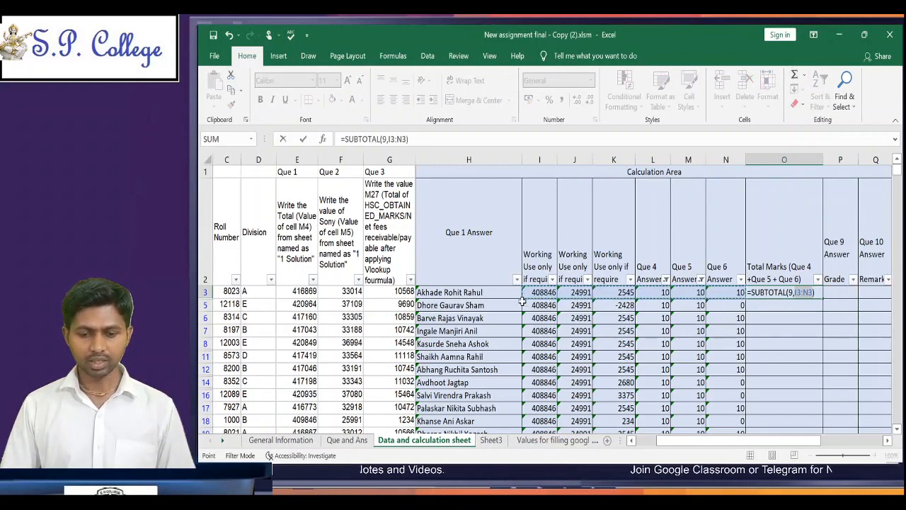
pyautogui.moveTo(522, 298); pyautogui.dragTo(642, 290)
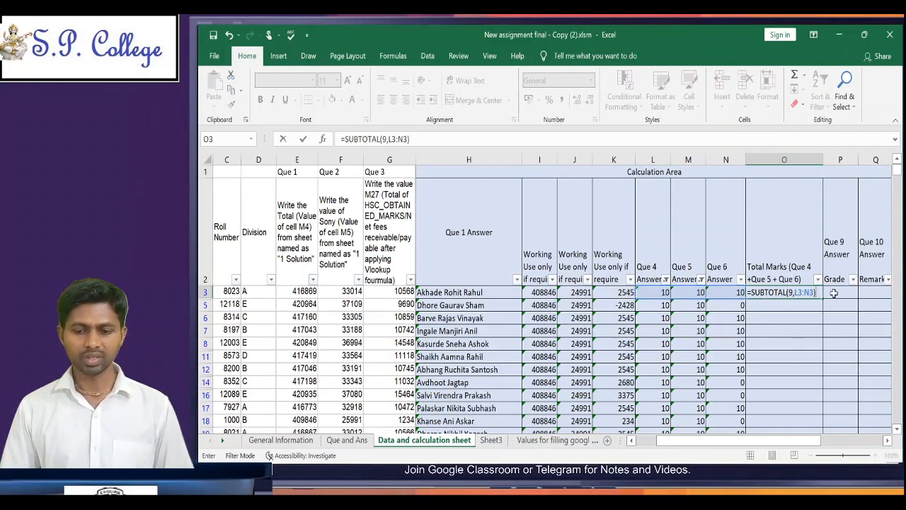
pyautogui.hotkey('ctrl', 'Return')
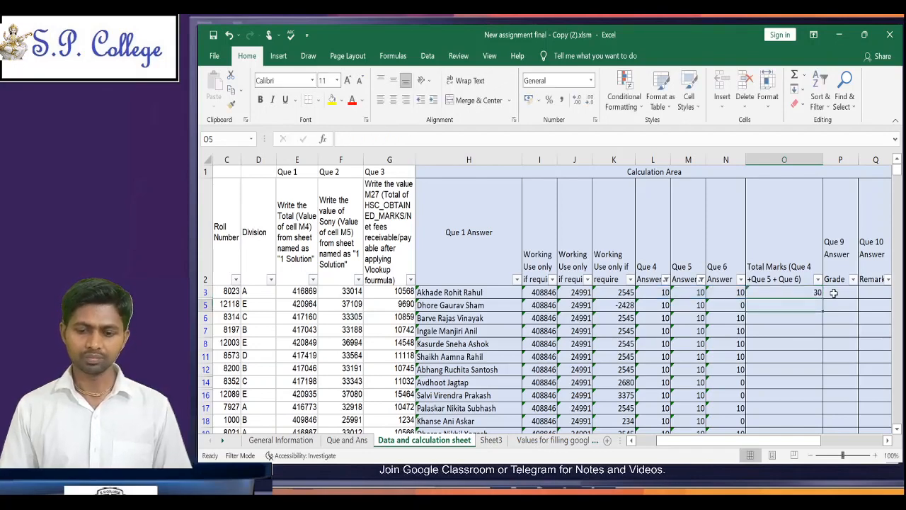
# Step: Copy the total formula from O3 and paste it into all filtered Total Marks rows up to O509
pyautogui.hotkey('ctrl', 'c')
pyautogui.press('Left')
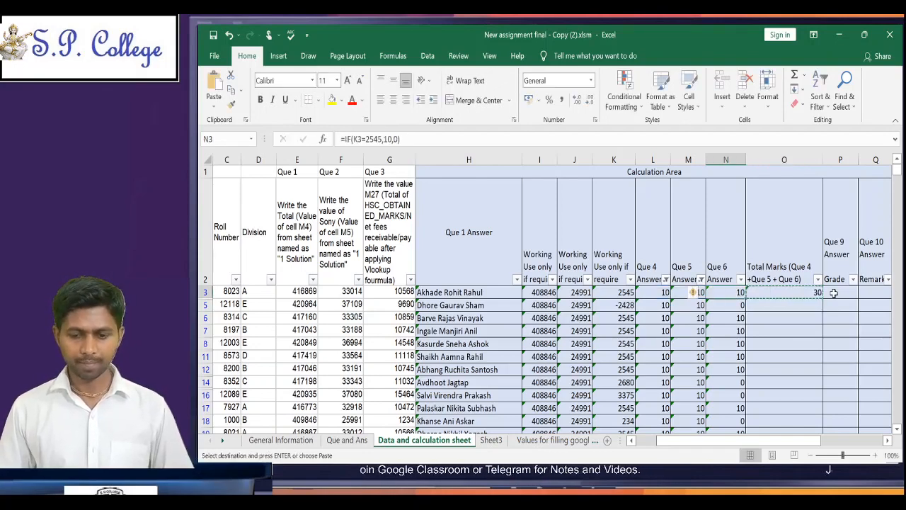
pyautogui.hotkey('ctrl', 'Down')
pyautogui.press('Right')
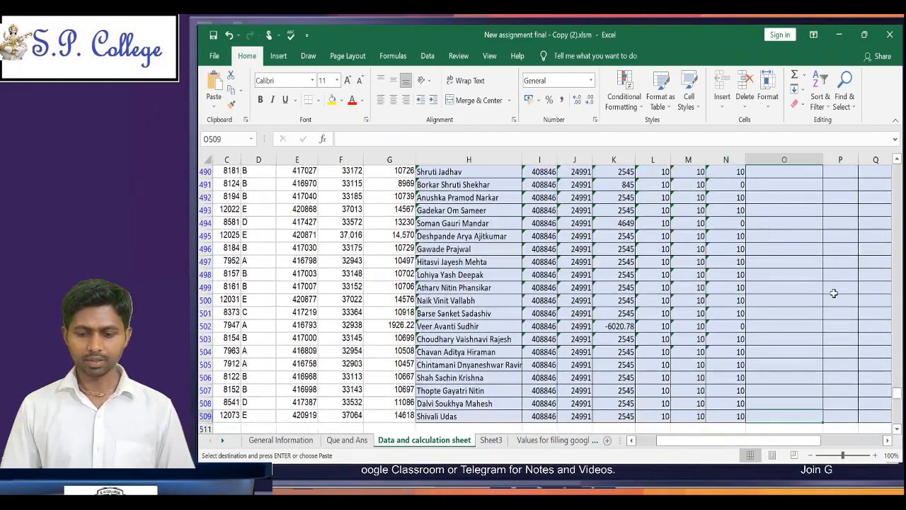
pyautogui.hotkey('ctrl', 'shift', 'Up')
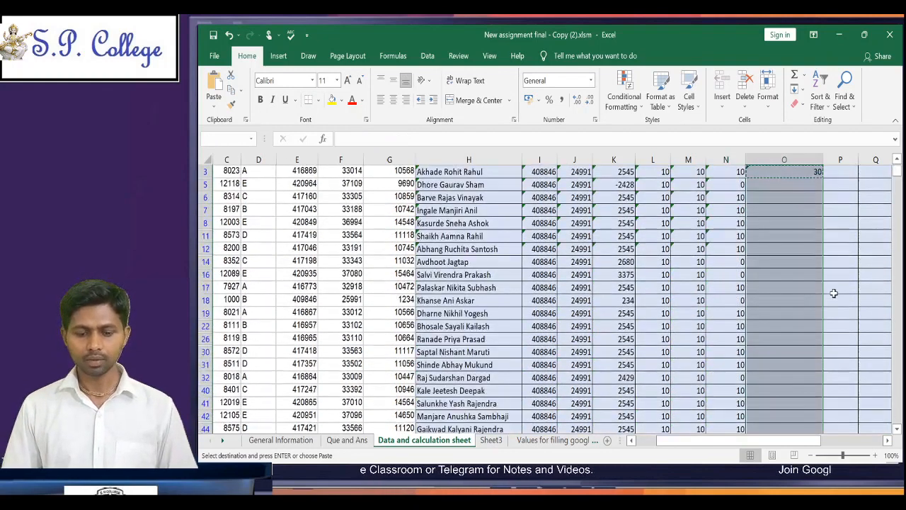
pyautogui.hotkey('ctrl', 'v')
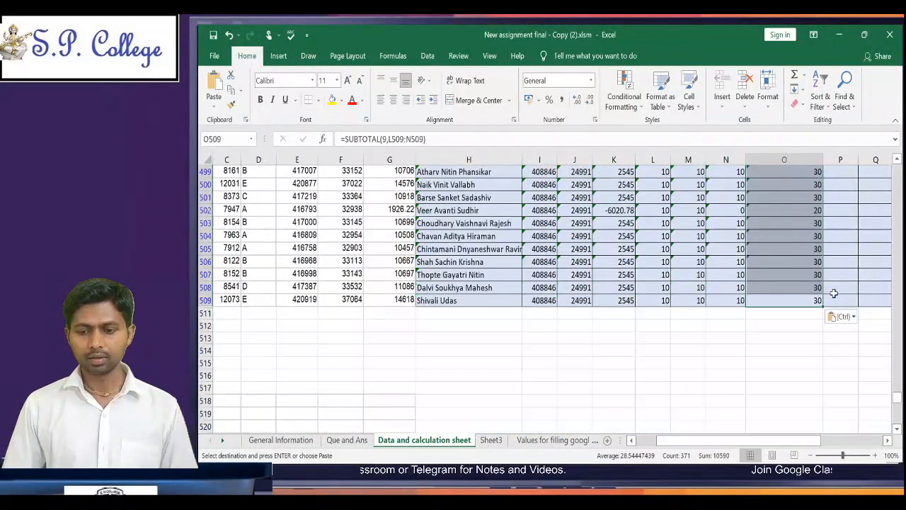
# Step: Go back to the first rows of the Total Marks column to check the pasted formulas and move to P3
pyautogui.hotkey('ctrl', 'Up')
pyautogui.press('Down')
pyautogui.press('Down')
pyautogui.press('Down')
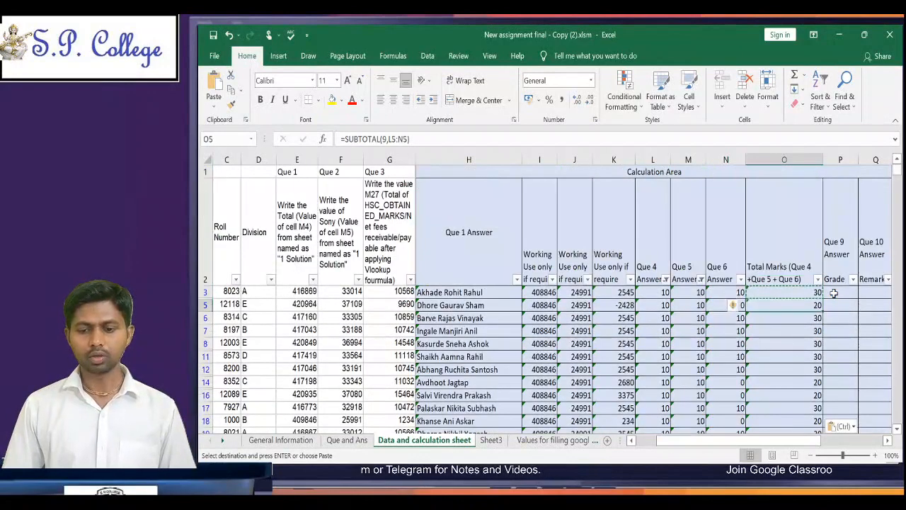
pyautogui.press('Up')
pyautogui.press('Up')
pyautogui.press('Right')
pyautogui.press('Right')
pyautogui.press('Left')
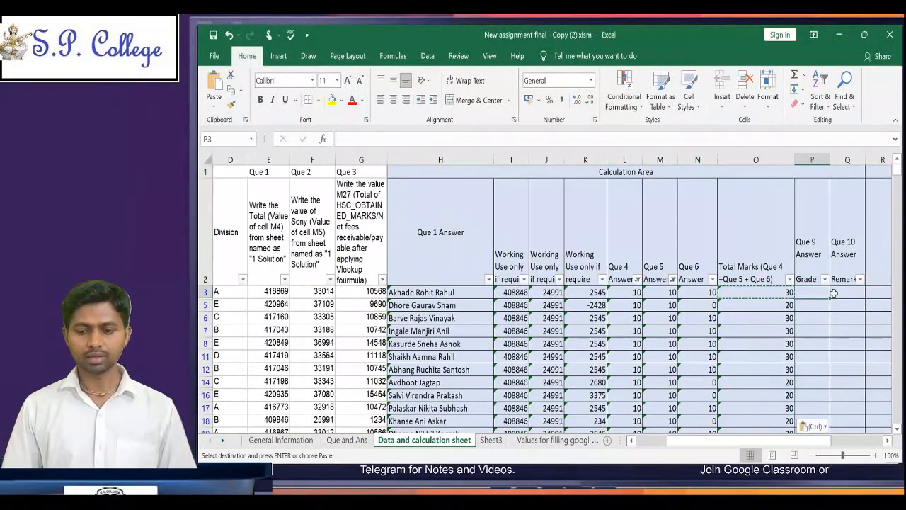
# Step: Reread question 8 on the Que and Ans sheet, return to the Data and calculation sheet and remove its filters
pyautogui.click(346, 440)
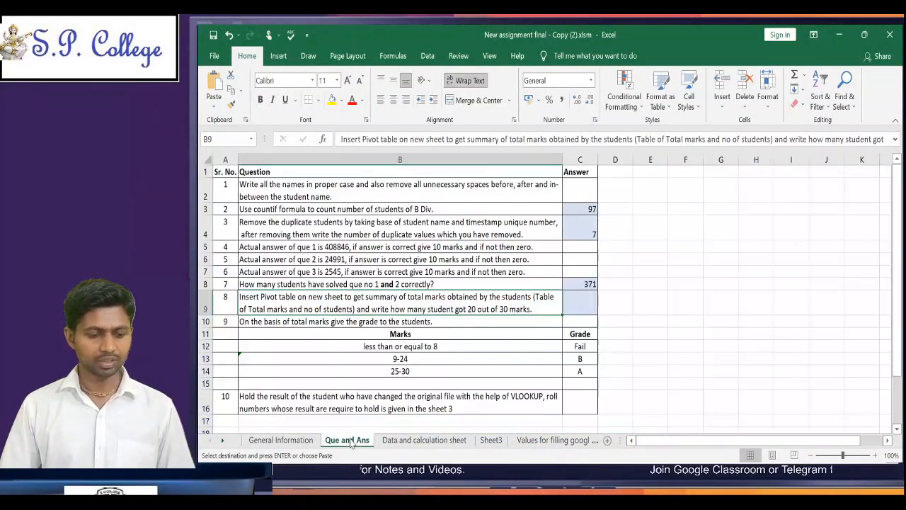
pyautogui.click(412, 439)
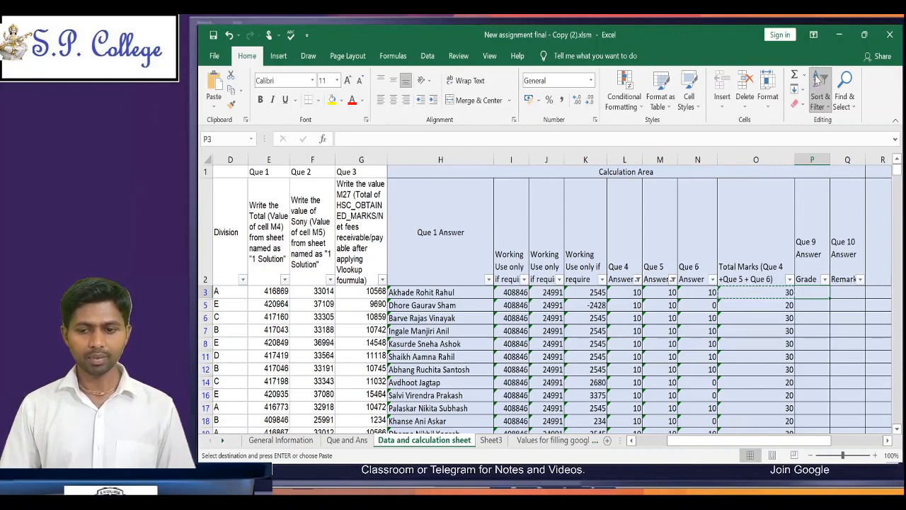
pyautogui.click(833, 173)
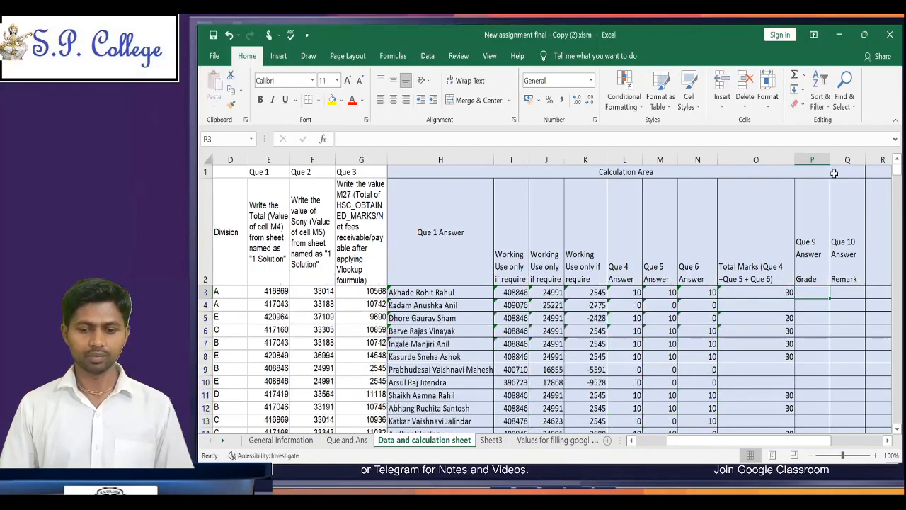
# Step: Examine the Total Marks cells from O3 to O11 across the unfiltered rows for filled and missing formulas
pyautogui.click(778, 291)
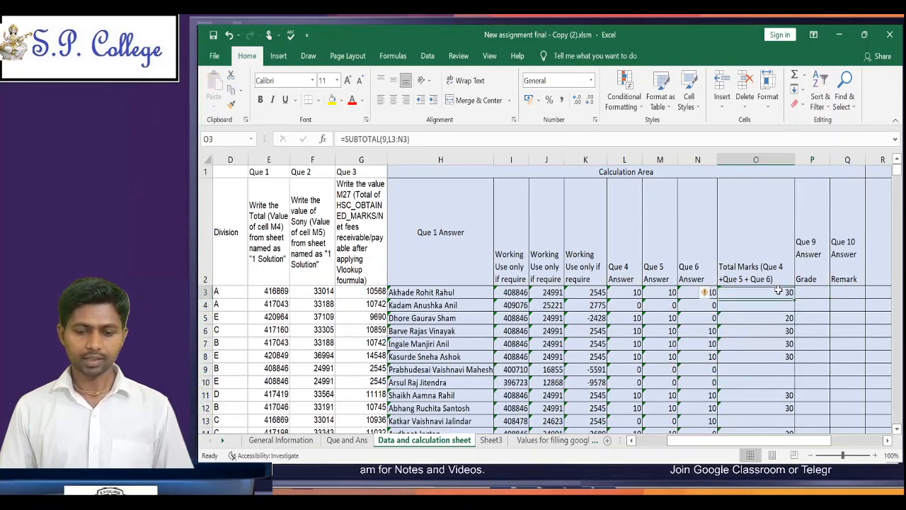
pyautogui.press('Down')
pyautogui.press('Down')
pyautogui.press('Down')
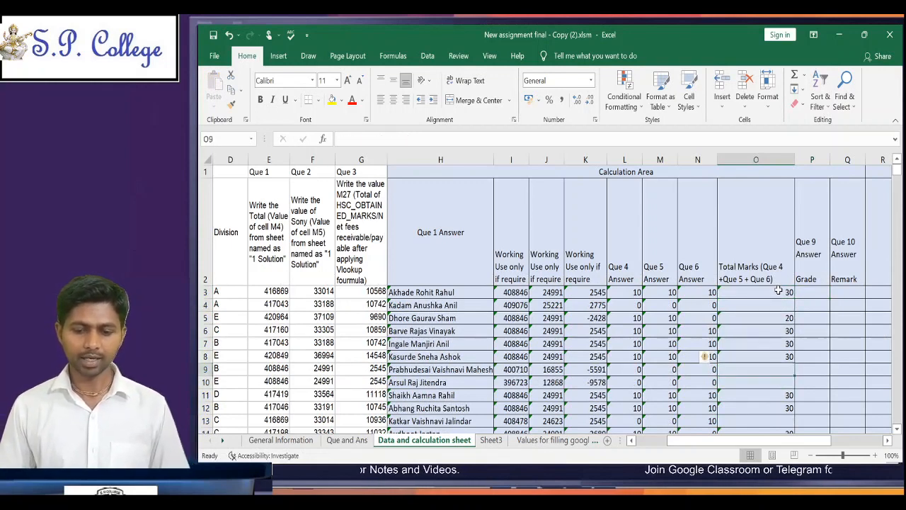
pyautogui.press('Up')
pyautogui.press('Up')
pyautogui.press('Up')
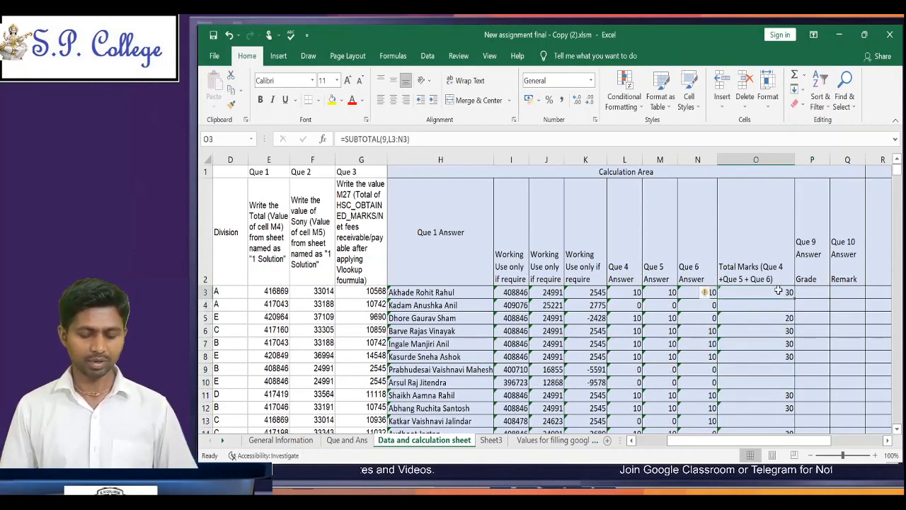
pyautogui.press('Down')
pyautogui.press('Down')
pyautogui.press('Down')
pyautogui.press('Down')
pyautogui.press('Down')
pyautogui.press('Down')
pyautogui.press('Down')
pyautogui.press('Down')
pyautogui.press('Down')
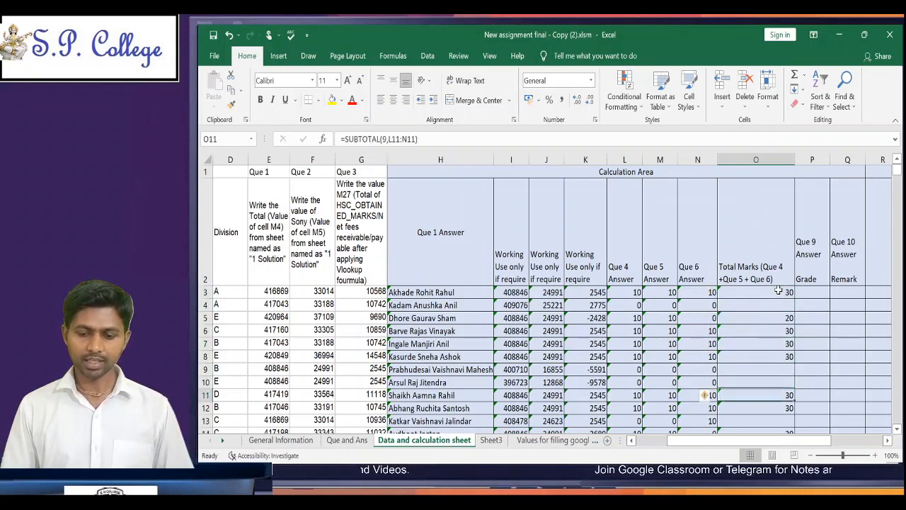
pyautogui.press('Up')
pyautogui.press('Up')
pyautogui.press('Up')
pyautogui.press('Up')
pyautogui.press('Up')
pyautogui.press('Up')
pyautogui.press('Up')
pyautogui.press('Up')
pyautogui.press('Up')
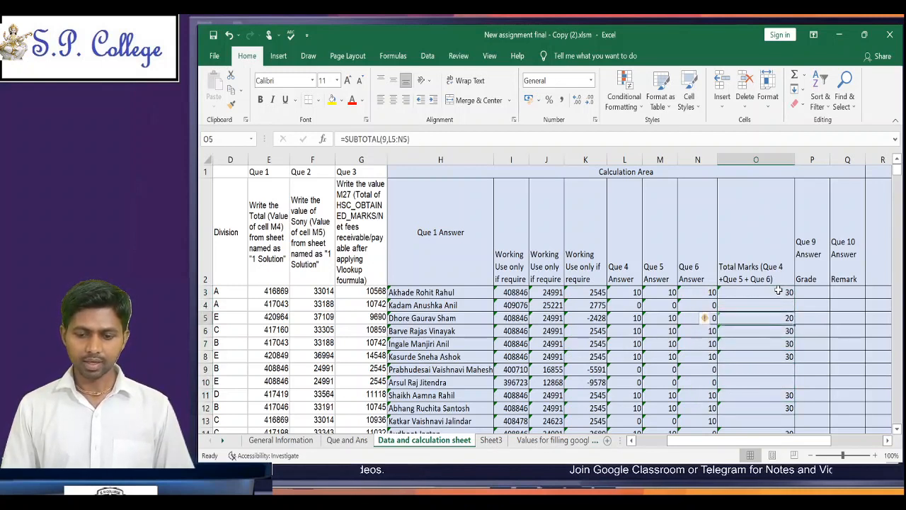
pyautogui.hotkey('ctrl', 'c')
pyautogui.press('Down')
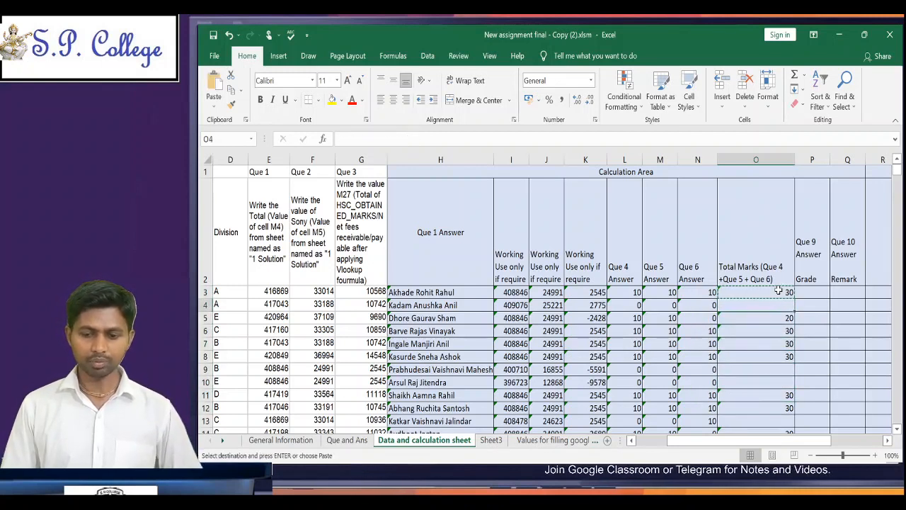
pyautogui.hotkey('shift', 'Down')
pyautogui.hotkey('shift', 'Down')
pyautogui.hotkey('shift', 'Down')
pyautogui.hotkey('shift', 'Down')
pyautogui.hotkey('shift', 'Down')
pyautogui.hotkey('shift', 'Down')
pyautogui.hotkey('shift', 'Down')
pyautogui.hotkey('shift', 'Down')
pyautogui.hotkey('shift', 'Down')
pyautogui.hotkey('shift', 'Down')
pyautogui.hotkey('shift', 'Down')
pyautogui.hotkey('shift', 'Down')
pyautogui.hotkey('shift', 'Down')
pyautogui.hotkey('shift', 'Down')
pyautogui.hotkey('shift', 'Down')
pyautogui.hotkey('shift', 'Down')
pyautogui.hotkey('shift', 'Down')
pyautogui.hotkey('shift', 'Down')
pyautogui.hotkey('shift', 'Down')
pyautogui.hotkey('shift', 'Down')
pyautogui.hotkey('shift', 'Down')
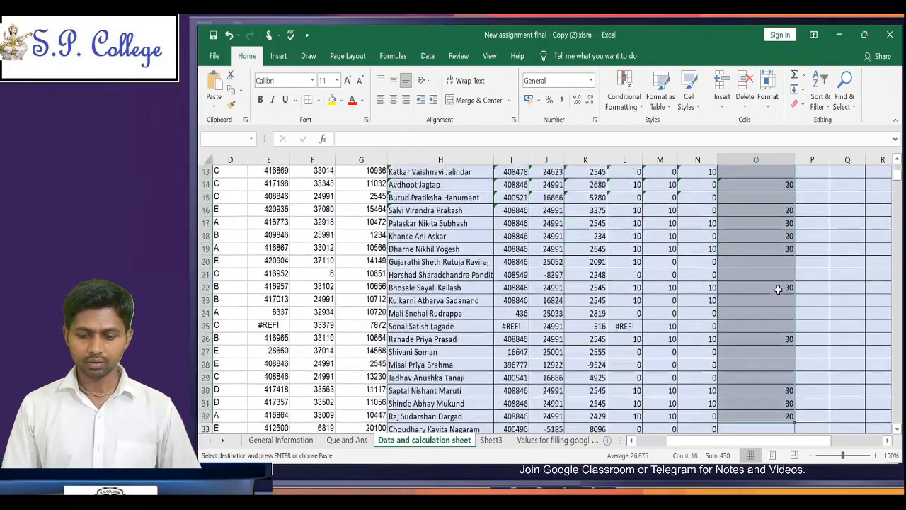
pyautogui.hotkey('shift', 'Down')
pyautogui.hotkey('shift', 'Down')
pyautogui.hotkey('shift', 'Down')
pyautogui.hotkey('shift', 'Down')
pyautogui.hotkey('shift', 'Down')
pyautogui.hotkey('shift', 'Down')
pyautogui.hotkey('shift', 'Down')
pyautogui.hotkey('shift', 'Down')
pyautogui.hotkey('shift', 'Down')
pyautogui.hotkey('shift', 'Down')
pyautogui.hotkey('shift', 'Down')
pyautogui.hotkey('shift', 'Down')
pyautogui.hotkey('shift', 'Down')
pyautogui.hotkey('shift', 'Down')
pyautogui.hotkey('shift', 'Down')
pyautogui.hotkey('shift', 'Down')
pyautogui.hotkey('shift', 'Down')
pyautogui.hotkey('shift', 'Down')
pyautogui.hotkey('shift', 'Down')
pyautogui.hotkey('shift', 'Down')
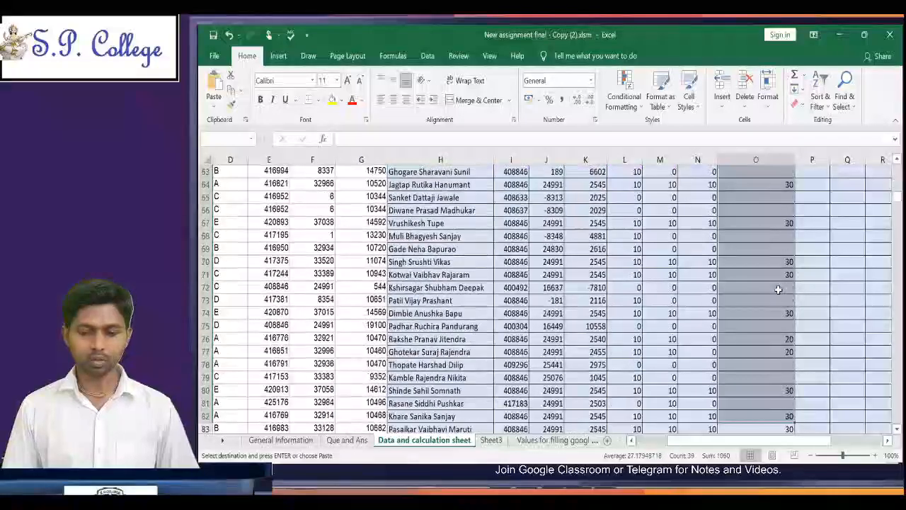
pyautogui.hotkey('shift', 'Down')
pyautogui.hotkey('shift', 'Down')
pyautogui.hotkey('shift', 'Down')
pyautogui.hotkey('shift', 'Down')
pyautogui.hotkey('shift', 'Down')
pyautogui.hotkey('shift', 'Down')
pyautogui.hotkey('shift', 'Down')
pyautogui.hotkey('shift', 'Down')
pyautogui.hotkey('shift', 'Down')
pyautogui.hotkey('shift', 'Down')
pyautogui.hotkey('shift', 'Down')
pyautogui.hotkey('shift', 'Down')
pyautogui.hotkey('shift', 'Down')
pyautogui.hotkey('shift', 'Down')
pyautogui.hotkey('shift', 'Down')
pyautogui.hotkey('shift', 'Down')
pyautogui.hotkey('shift', 'Down')
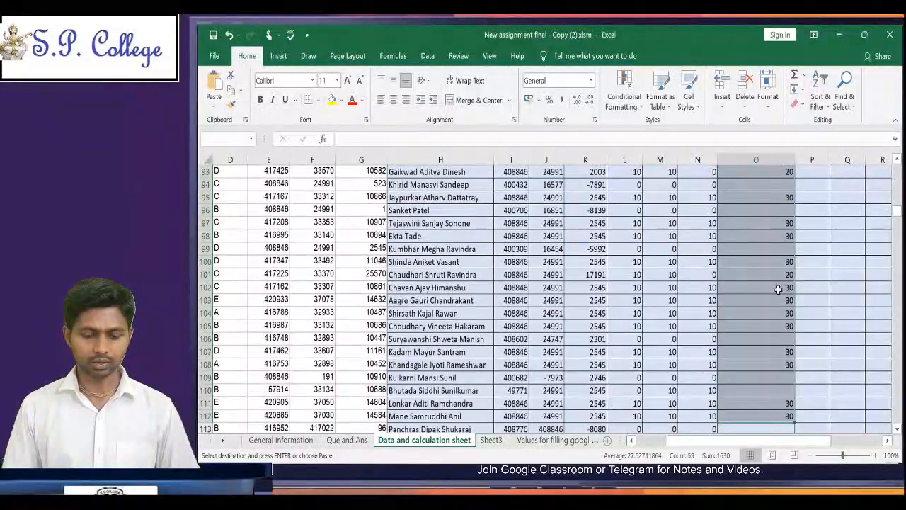
pyautogui.hotkey('shift', 'Down')
pyautogui.hotkey('shift', 'Down')
pyautogui.hotkey('shift', 'Down')
pyautogui.hotkey('shift', 'Down')
pyautogui.hotkey('shift', 'Down')
pyautogui.hotkey('shift', 'Down')
pyautogui.hotkey('shift', 'Down')
pyautogui.hotkey('shift', 'Down')
pyautogui.hotkey('shift', 'Down')
pyautogui.hotkey('shift', 'Down')
pyautogui.hotkey('shift', 'Down')
pyautogui.hotkey('shift', 'Down')
pyautogui.hotkey('shift', 'Down')
pyautogui.hotkey('shift', 'Down')
pyautogui.hotkey('shift', 'Down')
pyautogui.hotkey('shift', 'Down')
pyautogui.hotkey('shift', 'Down')
pyautogui.hotkey('shift', 'Down')
pyautogui.hotkey('shift', 'Down')
pyautogui.hotkey('shift', 'Down')
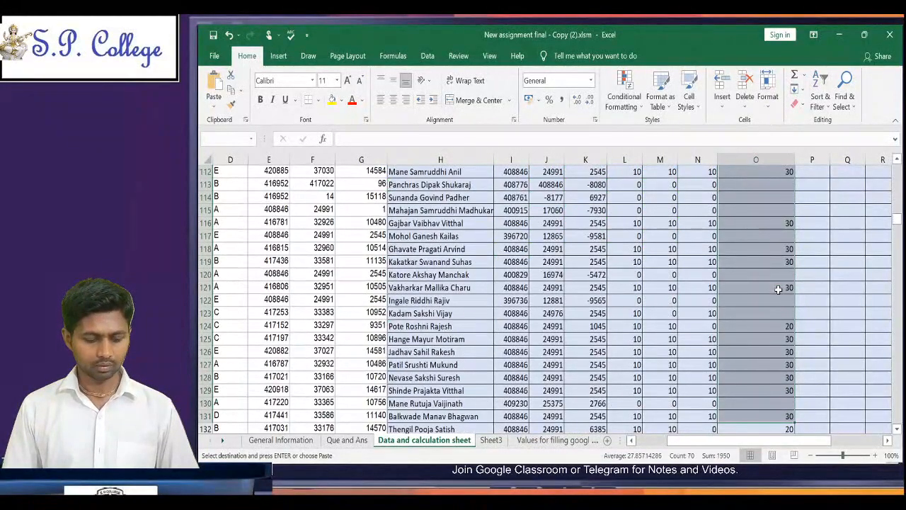
pyautogui.hotkey('shift', 'Down')
pyautogui.hotkey('shift', 'Down')
pyautogui.hotkey('shift', 'Down')
pyautogui.hotkey('shift', 'Down')
pyautogui.hotkey('shift', 'Down')
pyautogui.hotkey('shift', 'Down')
pyautogui.hotkey('shift', 'Down')
pyautogui.hotkey('shift', 'Down')
pyautogui.hotkey('shift', 'Down')
pyautogui.hotkey('shift', 'Down')
pyautogui.hotkey('shift', 'Down')
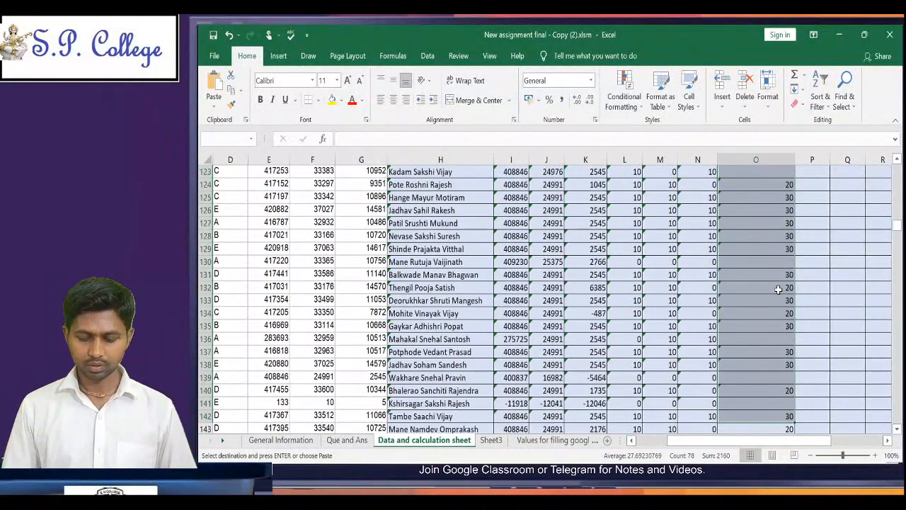
pyautogui.hotkey('ctrl', 'shift', 'pagedown')
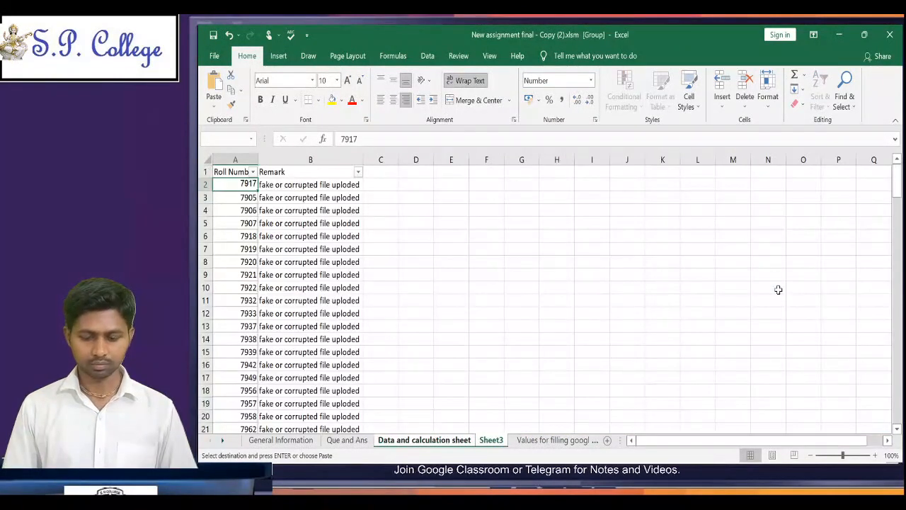
pyautogui.hotkey('ctrl', 'pageup')
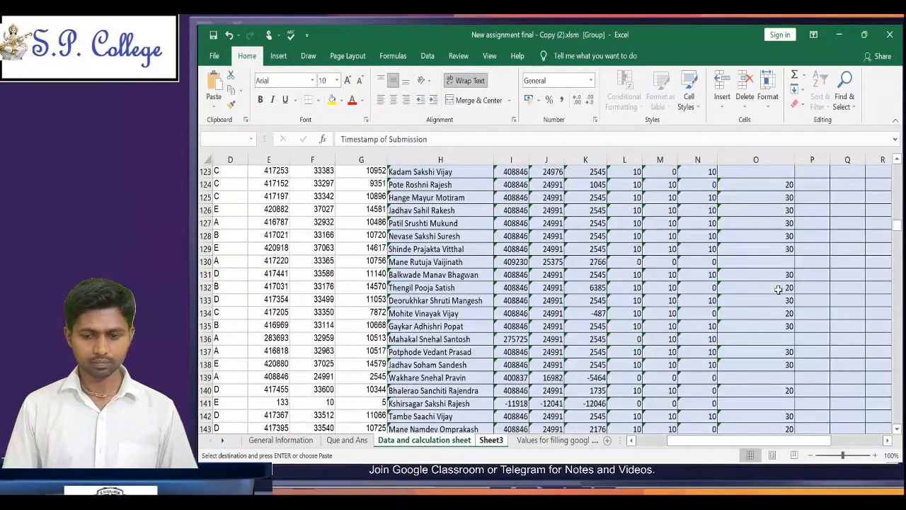
# Step: Return to O3, the first Total Marks cell containing the total formula, on the Data and calculation sheet
pyautogui.hotkey('ctrl', 'Home')
pyautogui.press('Right')
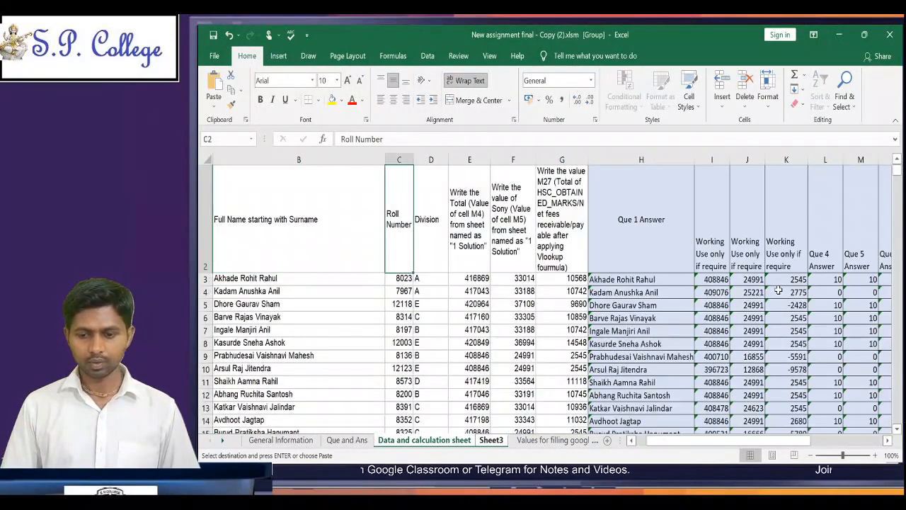
pyautogui.scroll(-4, 849, 309)
pyautogui.click(851, 311)
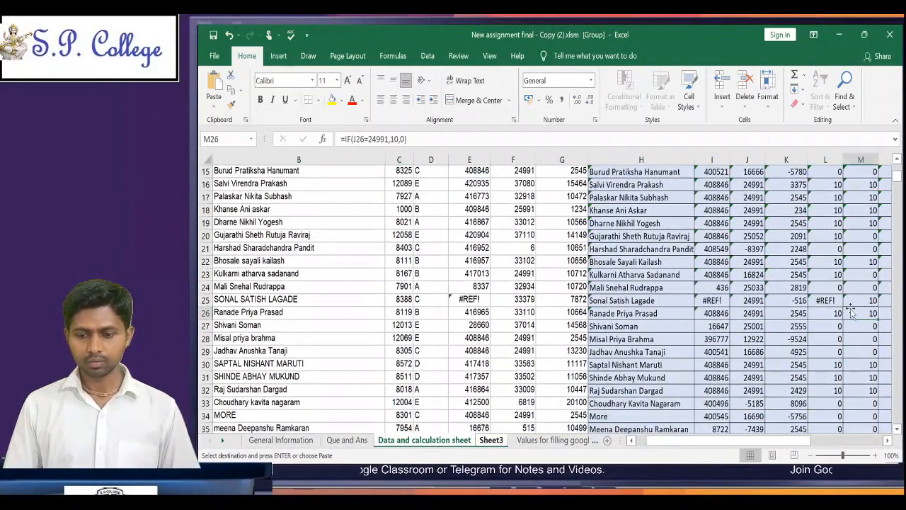
pyautogui.hotkey('ctrl', 'Right')
pyautogui.hotkey('ctrl', 'Up')
pyautogui.press('Up')
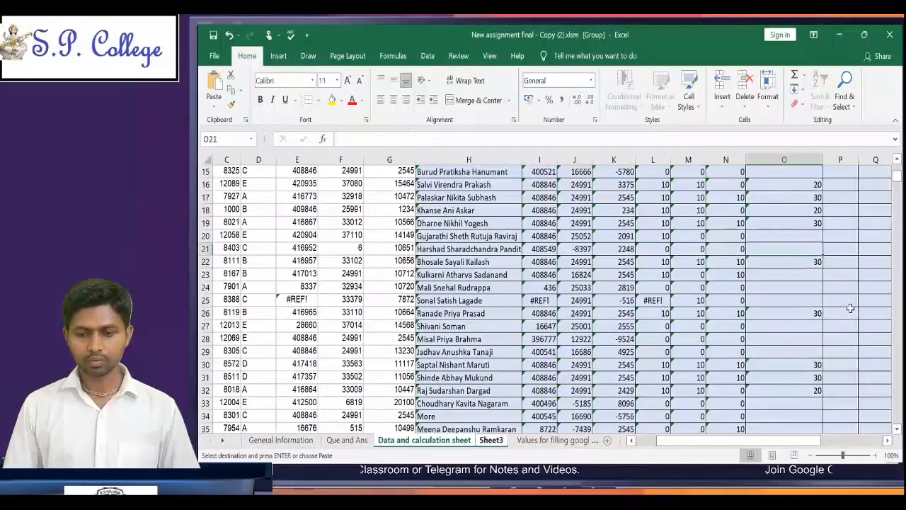
pyautogui.press('Right')
pyautogui.hotkey('ctrl', 'Up')
pyautogui.press('Down')
pyautogui.press('Left')
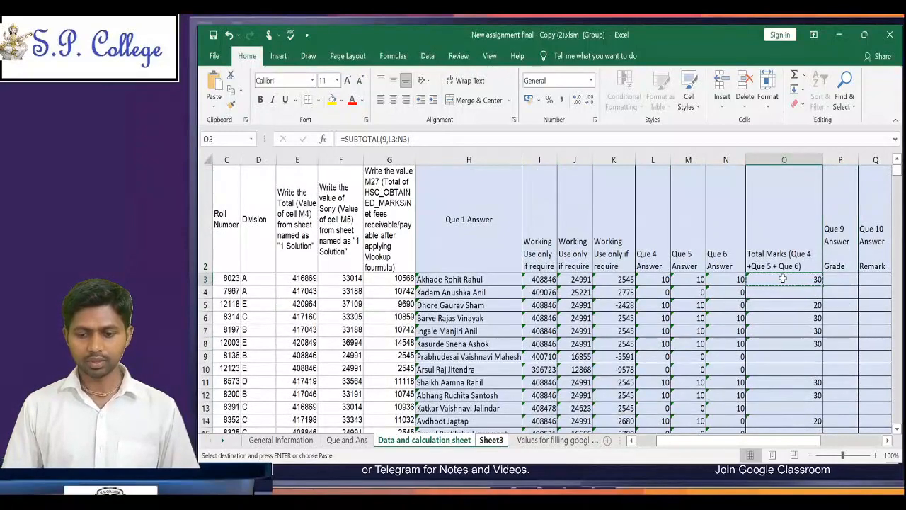
pyautogui.moveTo(782, 278); pyautogui.dragTo(784, 403)
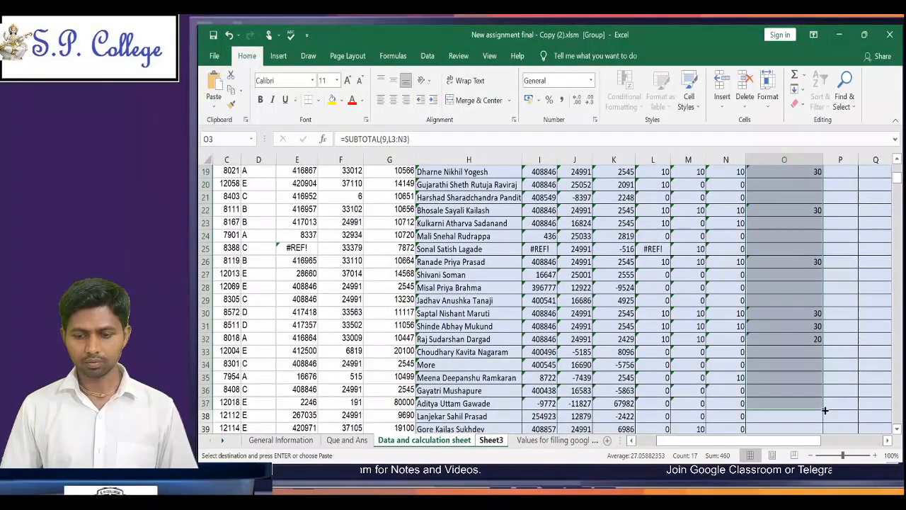
pyautogui.hotkey('ctrl', 'v')
pyautogui.press('Up')
pyautogui.press('Up')
pyautogui.press('Up')
pyautogui.press('Up')
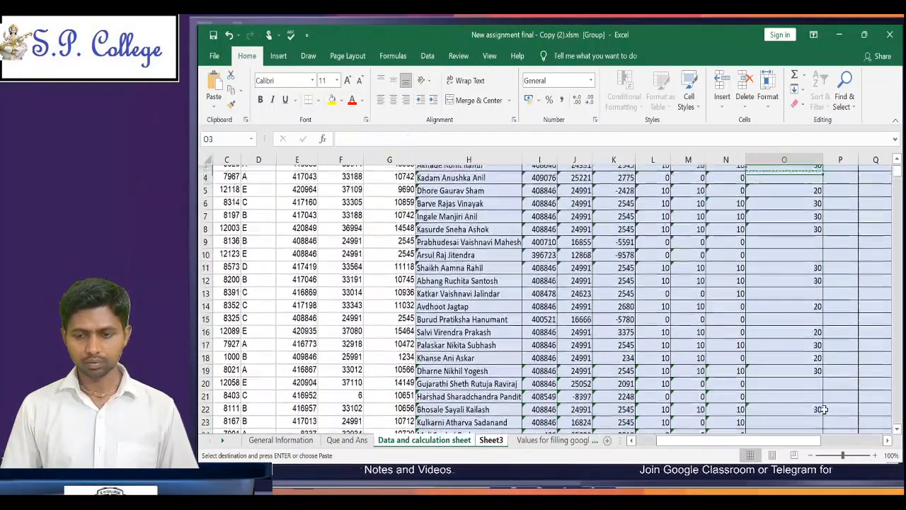
pyautogui.press('Down')
pyautogui.press('Down')
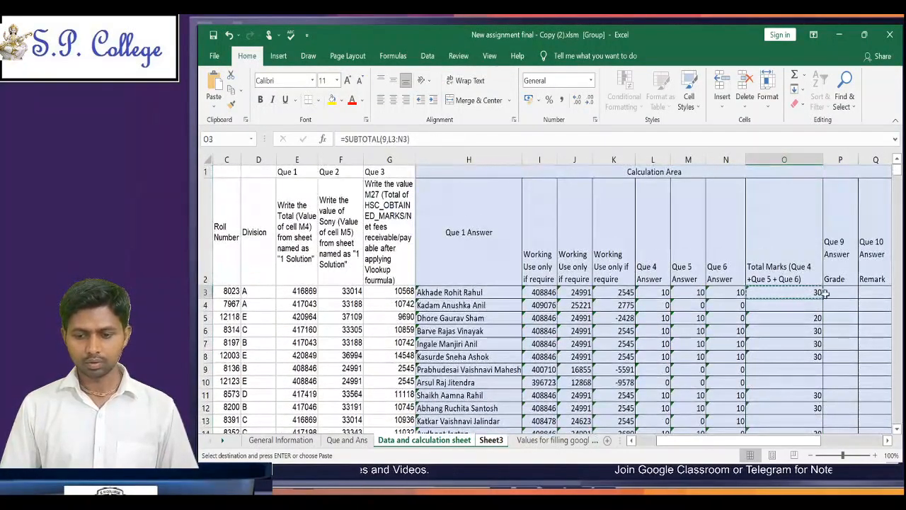
# Step: Fill the total formula from O3 down the Total Marks column through O510
pyautogui.scroll(-1, 819, 293)
pyautogui.scroll(-20, 545, 297)
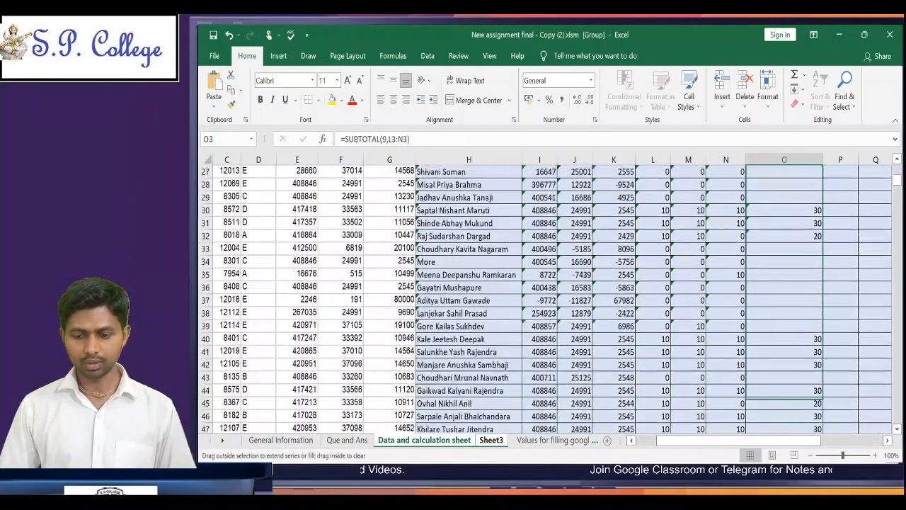
pyautogui.moveTo(821, 446); pyautogui.dragTo(822, 394)
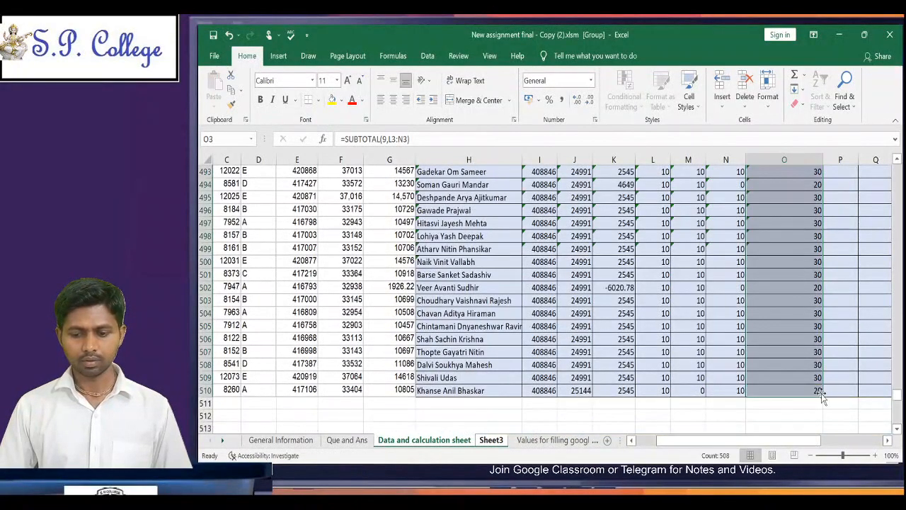
# Step: Check the filled formulas at O505 and in the first rows of the Total Marks column, including O4
pyautogui.click(802, 323)
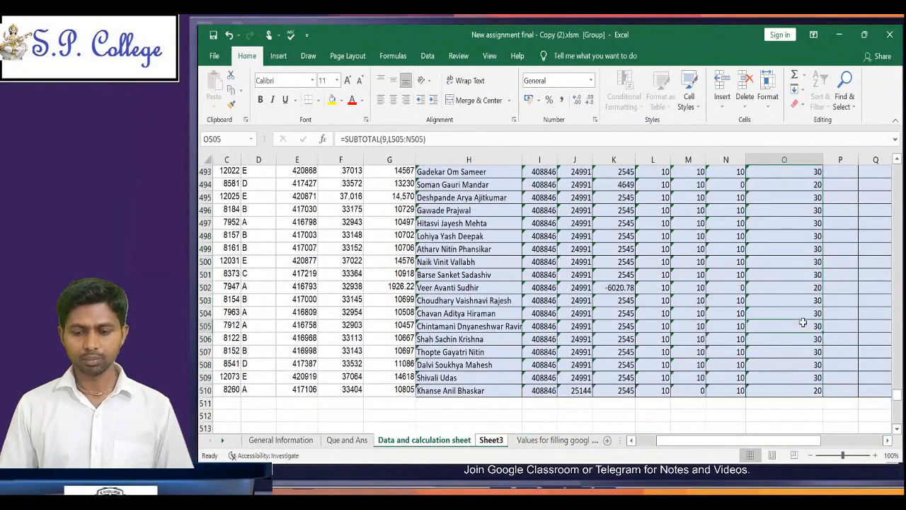
pyautogui.hotkey('ctrl', 'Up')
pyautogui.hotkey('ctrl', 'Up')
pyautogui.press('Down')
pyautogui.press('Down')
pyautogui.press('Down')
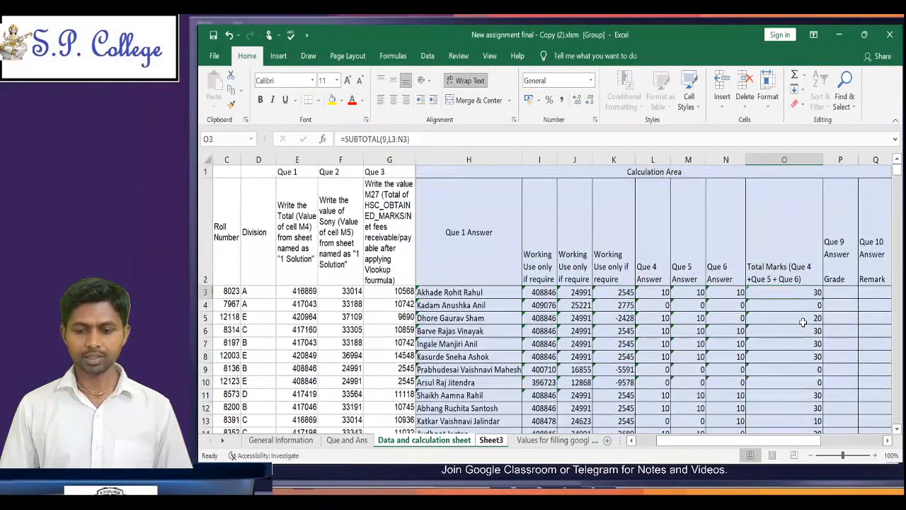
pyautogui.press('Up')
pyautogui.press('Right')
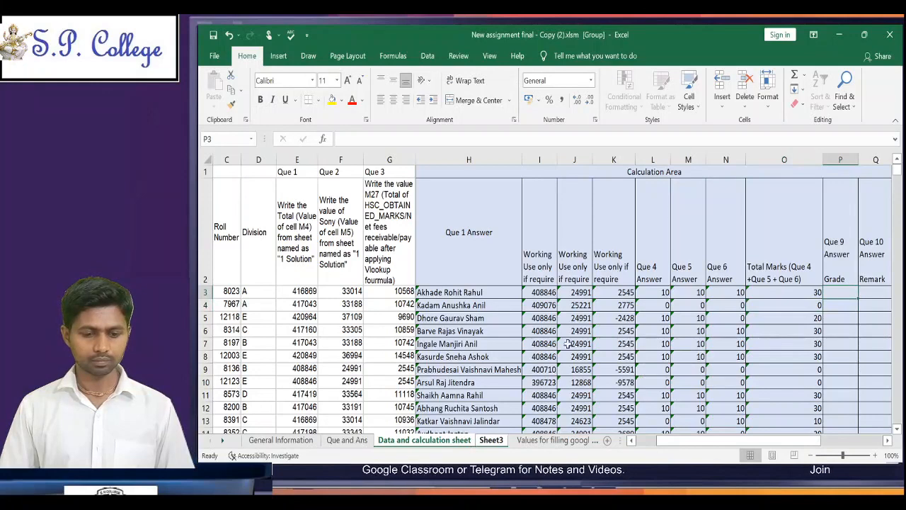
pyautogui.click(808, 308)
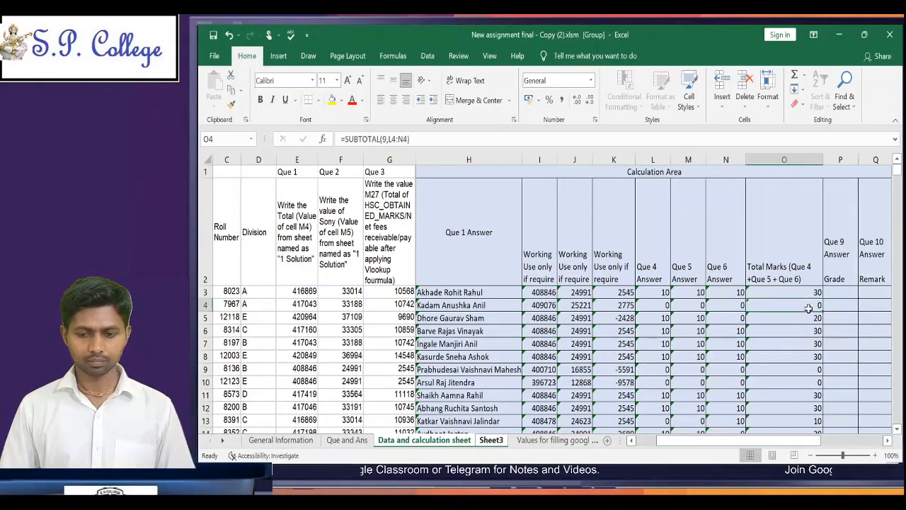
# Step: Look at the roll numbers and remarks on Sheet3, then check the total in O9 on the Data and calculation sheet
pyautogui.click(482, 441)
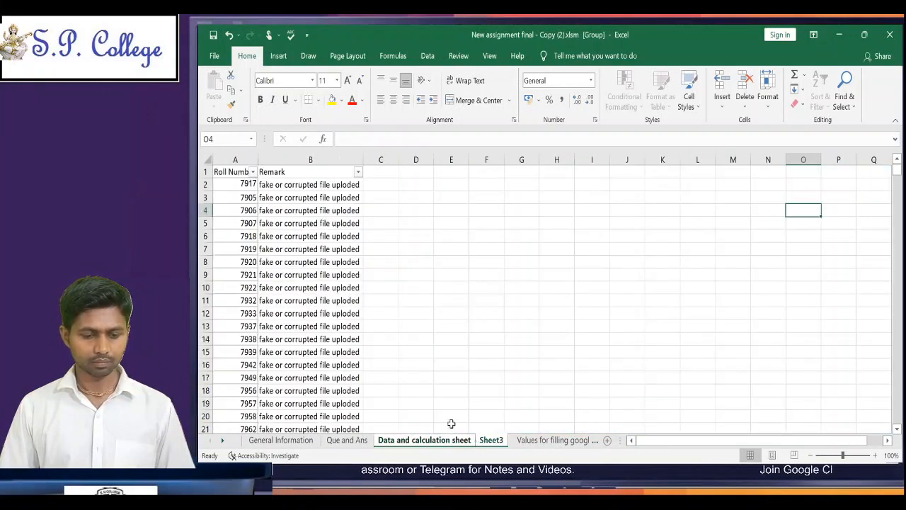
pyautogui.click(508, 350)
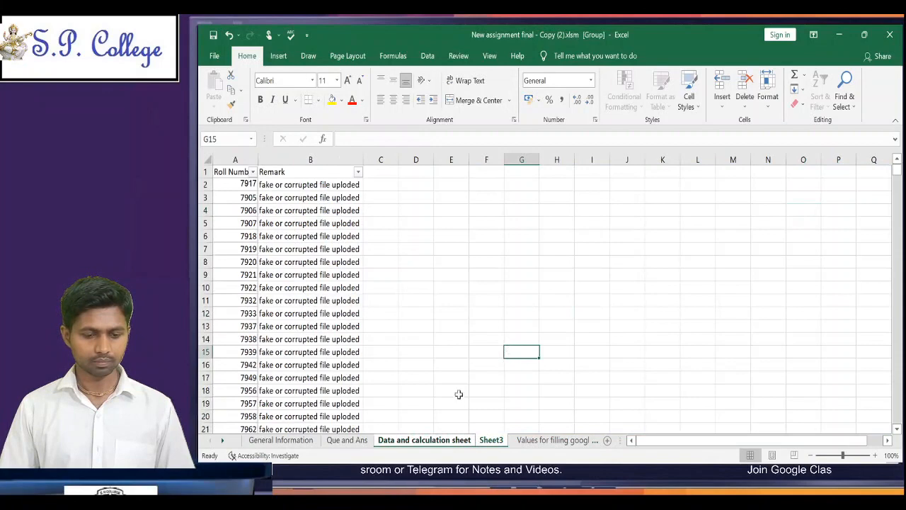
pyautogui.click(437, 440)
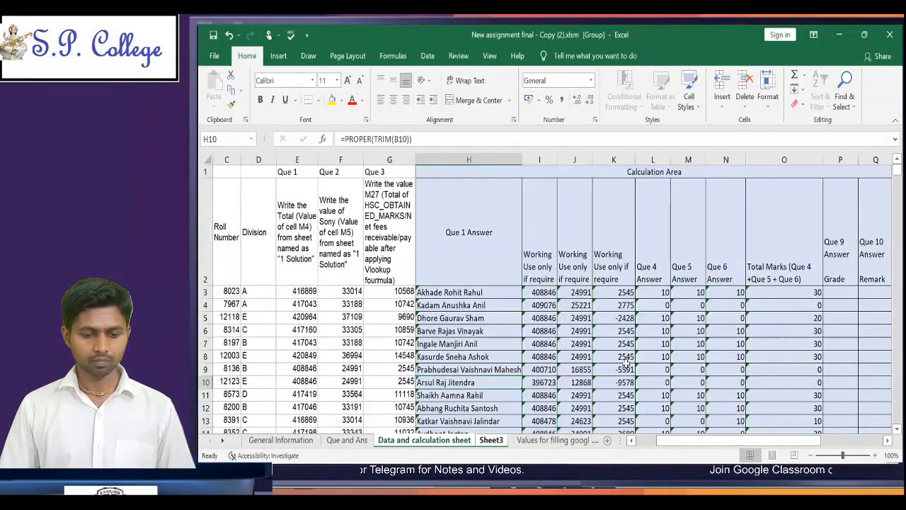
pyautogui.click(639, 367)
pyautogui.press('Right')
pyautogui.press('Right')
pyautogui.press('Right')
pyautogui.press('Right')
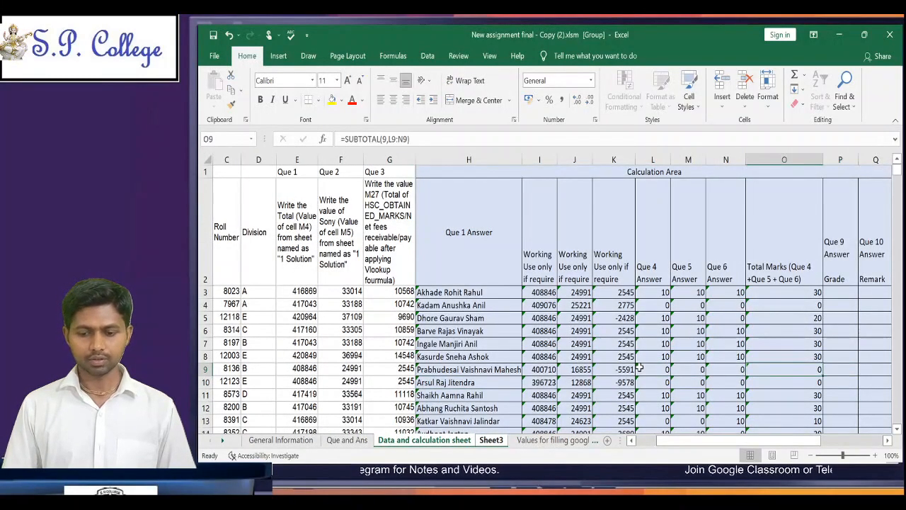
pyautogui.hscroll(2, 639, 366)
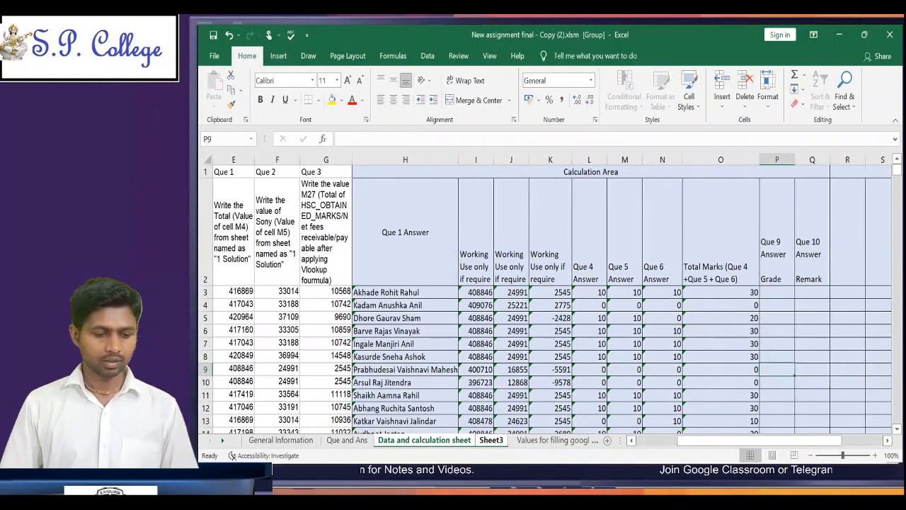
# Step: Reread question 8 on the Que and Ans sheet and return to the Data and calculation sheet at R5
pyautogui.click(347, 440)
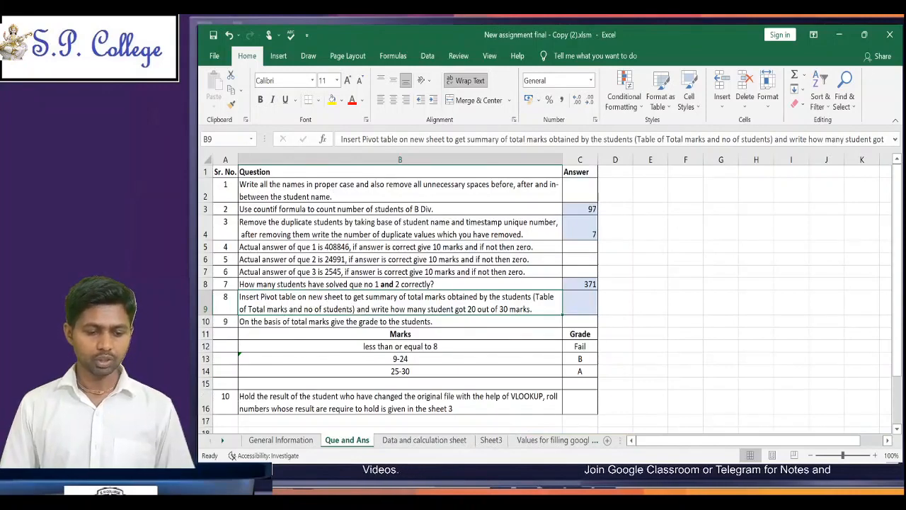
pyautogui.click(448, 441)
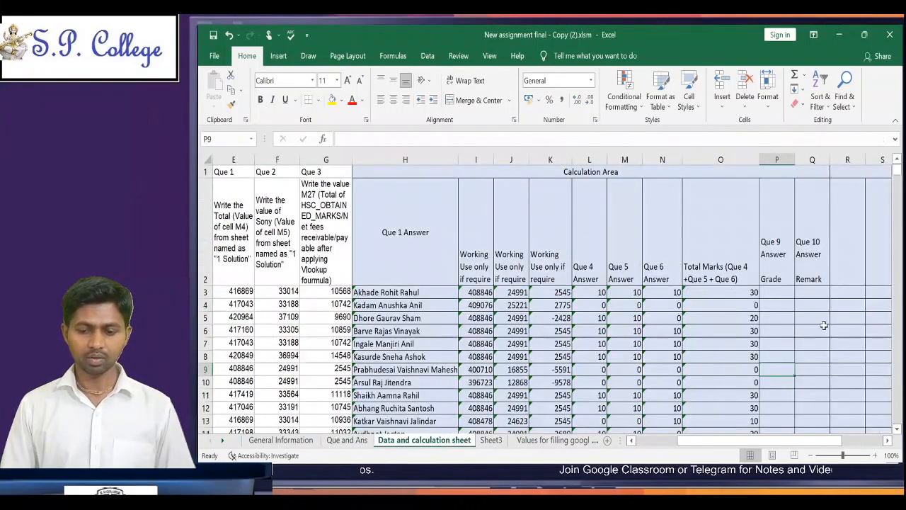
pyautogui.click(855, 318)
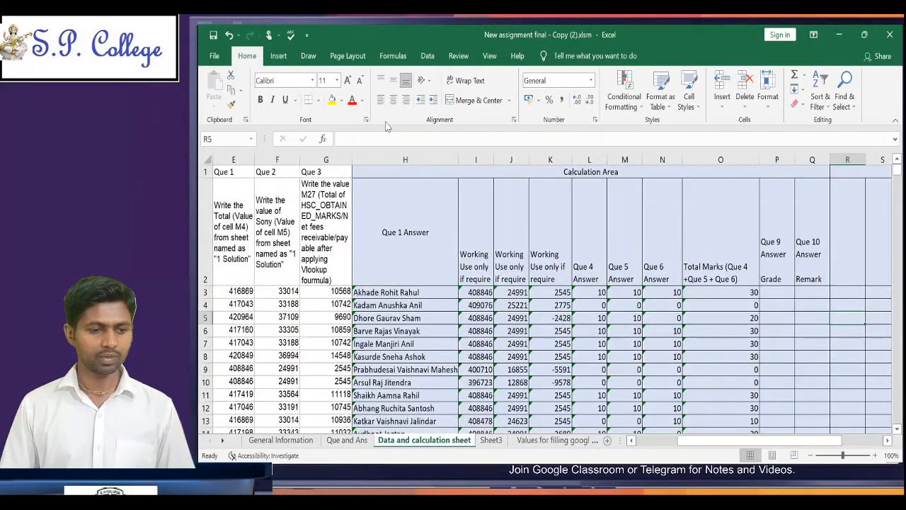
pyautogui.click(281, 60)
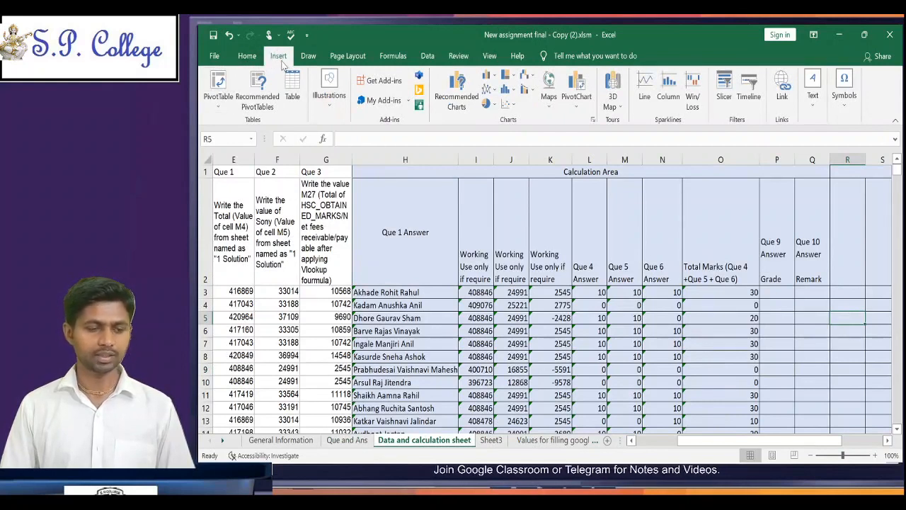
pyautogui.click(219, 85)
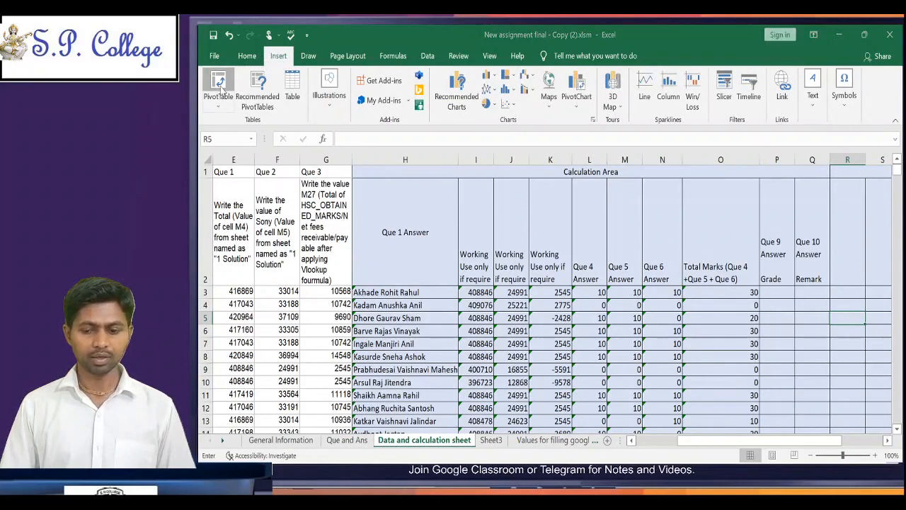
pyautogui.click(755, 284)
pyautogui.click(728, 290)
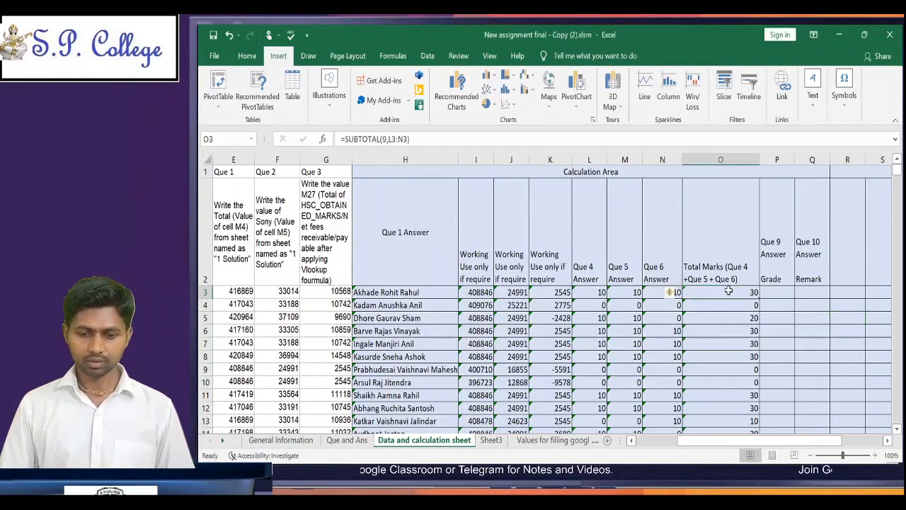
pyautogui.click(214, 85)
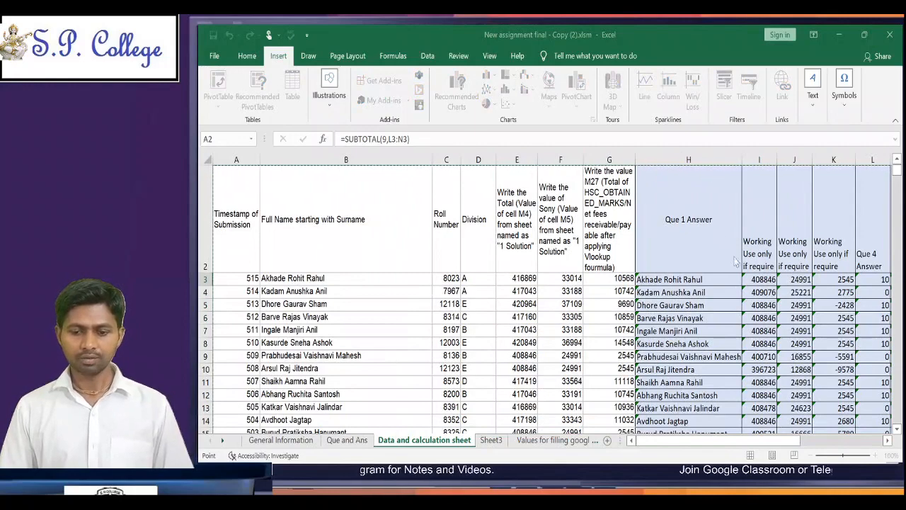
pyautogui.press('Escape')
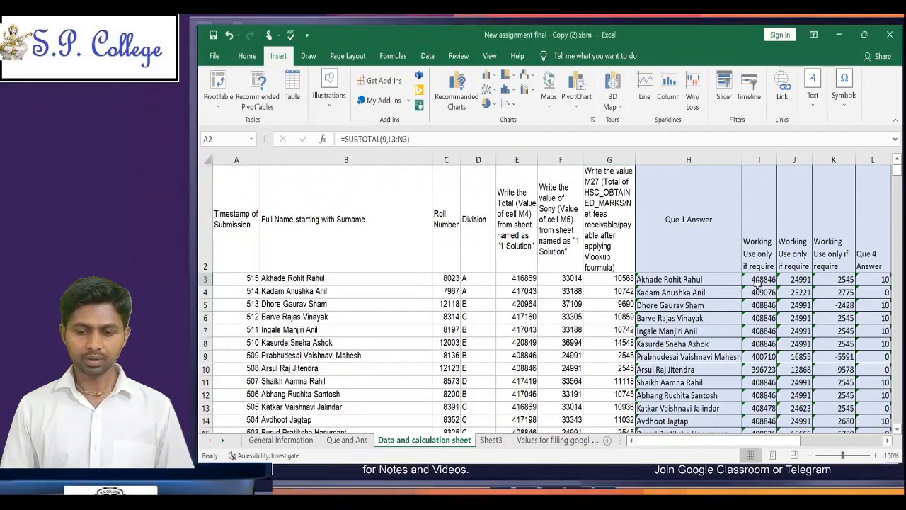
# Step: Insert a pivot table on a new sheet from the data table on the Data and calculation sheet
pyautogui.press('Right')
pyautogui.press('Right')
pyautogui.press('Right')
pyautogui.press('Right')
pyautogui.press('Down')
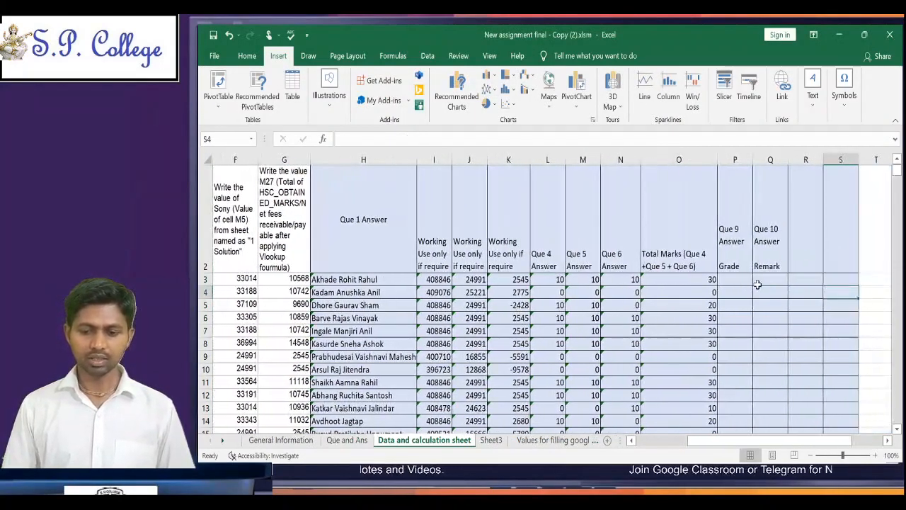
pyautogui.press('Left')
pyautogui.press('Up')
pyautogui.press('Left')
pyautogui.press('Left')
pyautogui.press('Left')
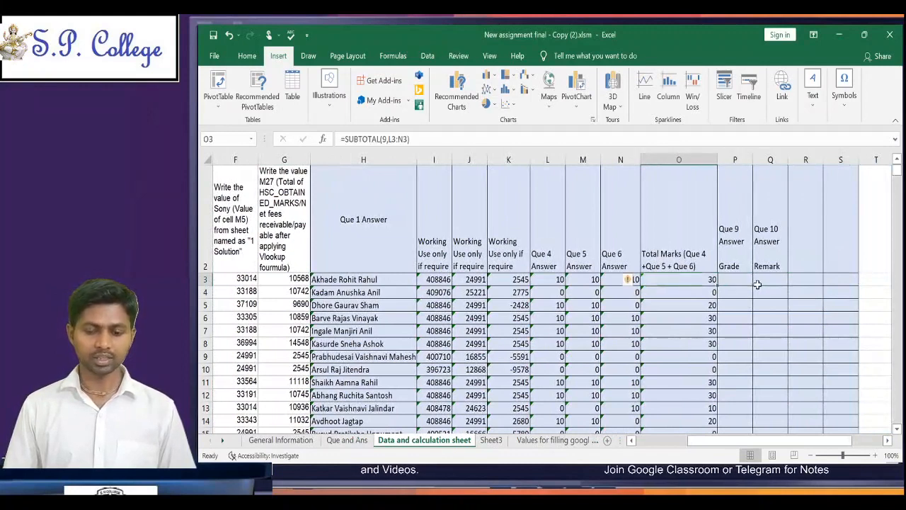
pyautogui.click(219, 81)
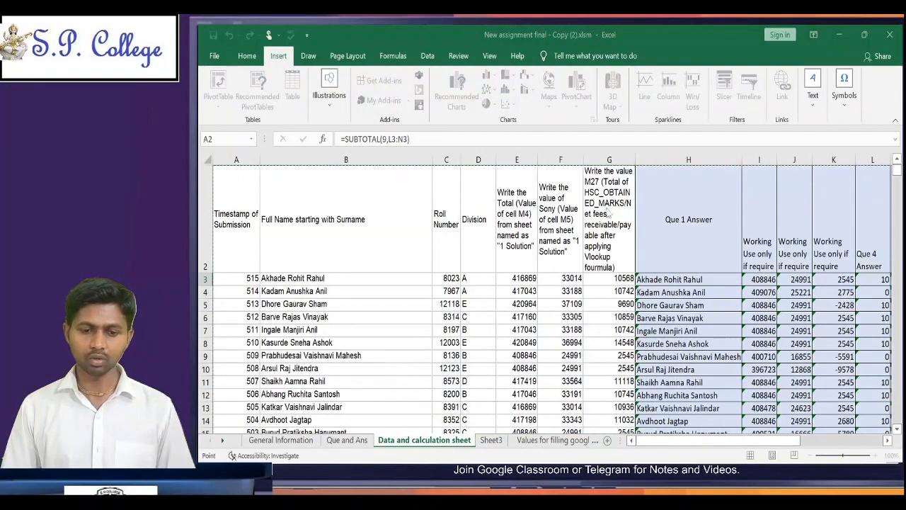
pyautogui.click(719, 283)
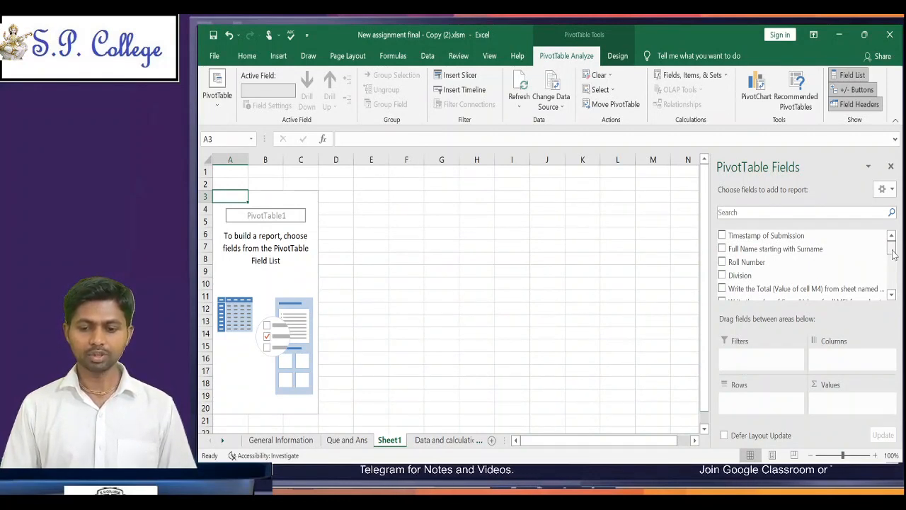
# Step: Add the Total Marks (Que 4 +Que 5 + Que 6) field to the pivot table as row labels
pyautogui.click(890, 296)
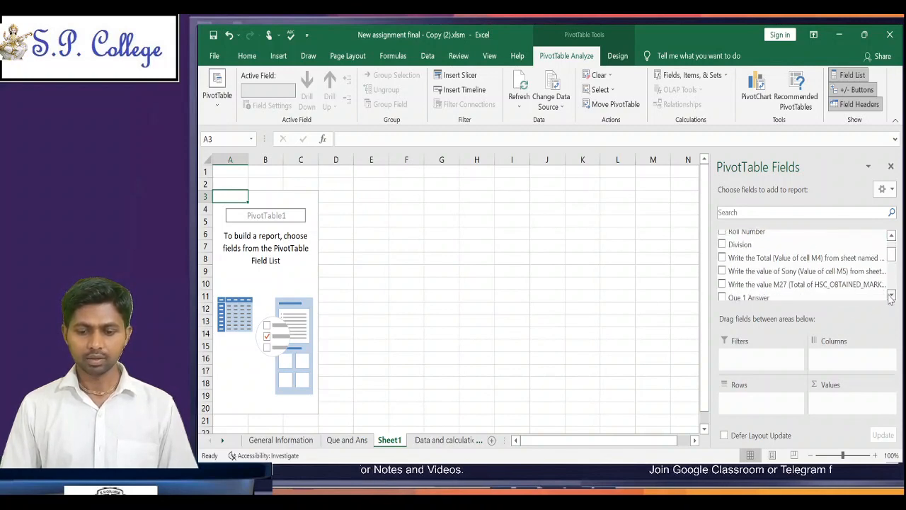
pyautogui.click(890, 296)
pyautogui.click(890, 296)
pyautogui.click(891, 296)
pyautogui.click(890, 296)
pyautogui.click(890, 296)
pyautogui.click(891, 296)
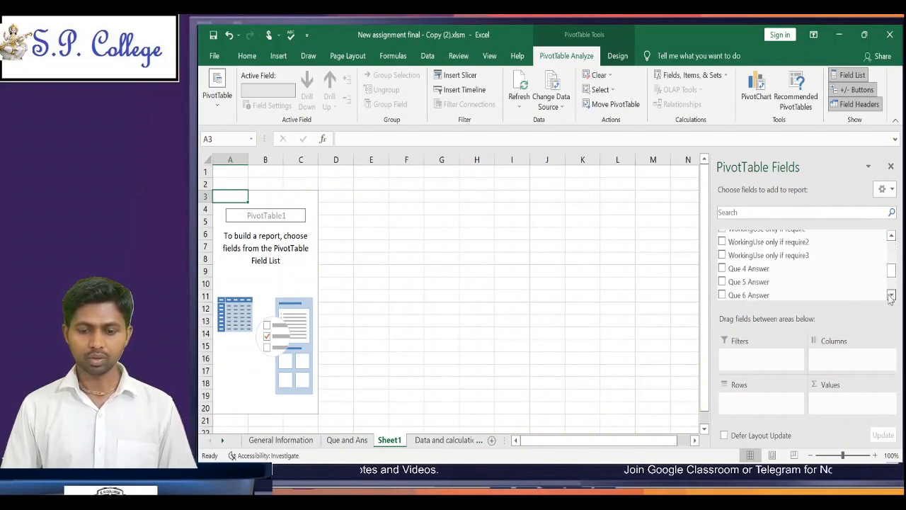
pyautogui.click(890, 296)
pyautogui.click(891, 296)
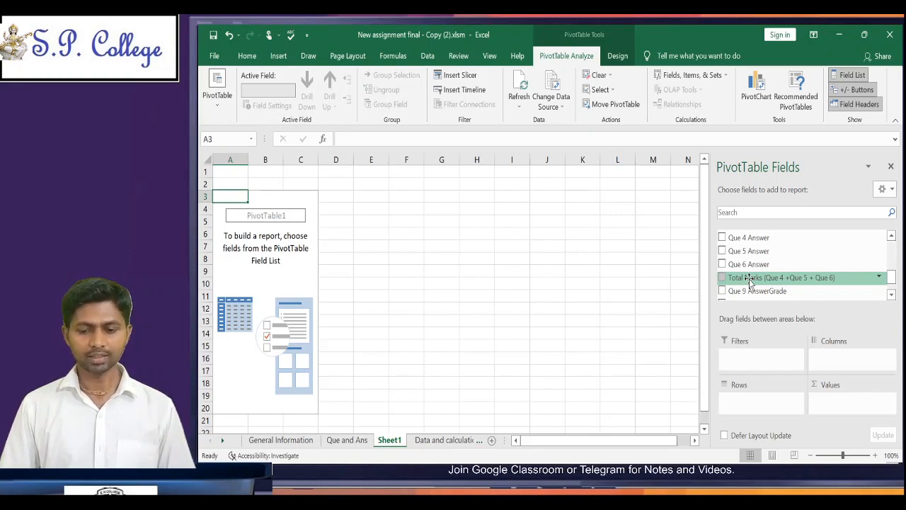
pyautogui.moveTo(750, 281); pyautogui.dragTo(849, 362)
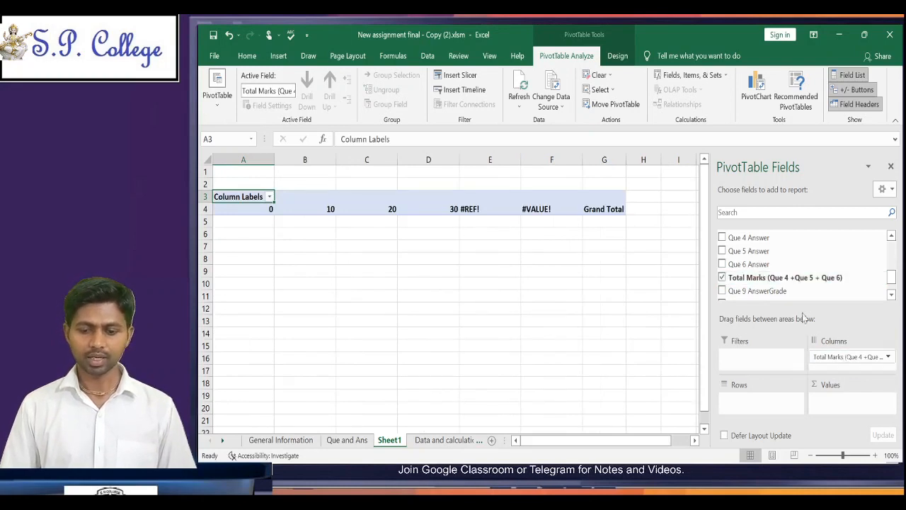
pyautogui.moveTo(838, 361); pyautogui.dragTo(769, 403)
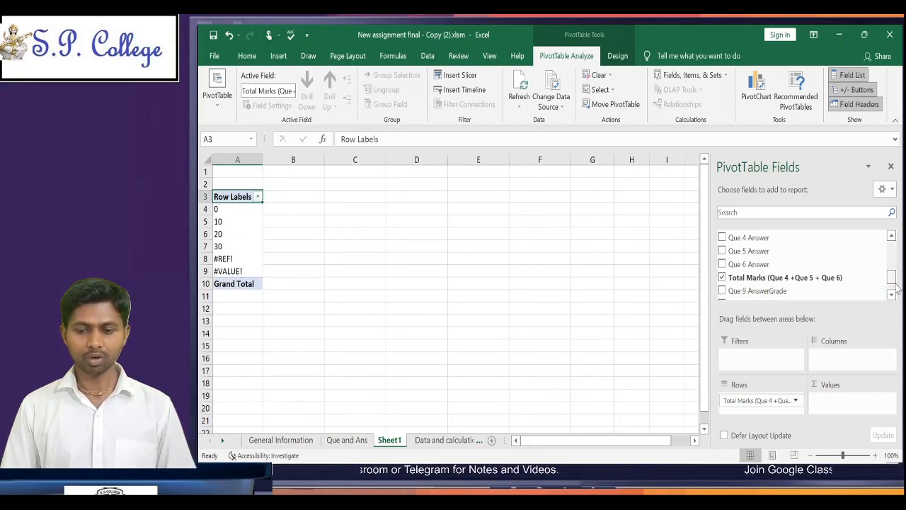
# Step: Add the Roll Number field to the pivot table's values
pyautogui.scroll(1, 892, 283)
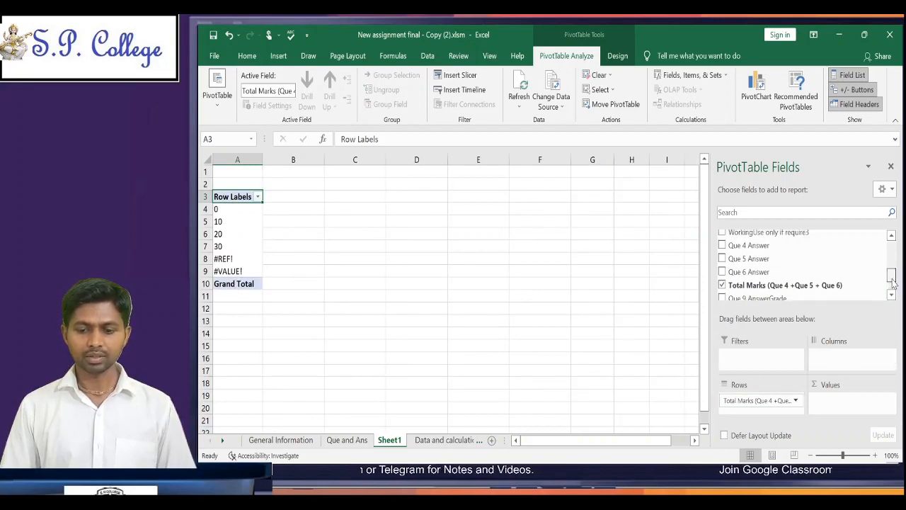
pyautogui.scroll(-2, 892, 283)
pyautogui.scroll(2, 892, 283)
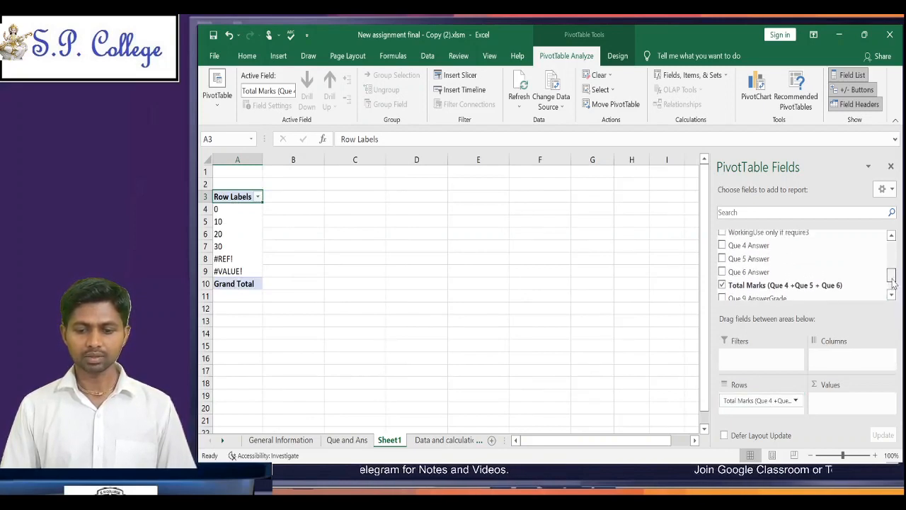
pyautogui.moveTo(892, 283); pyautogui.dragTo(893, 254)
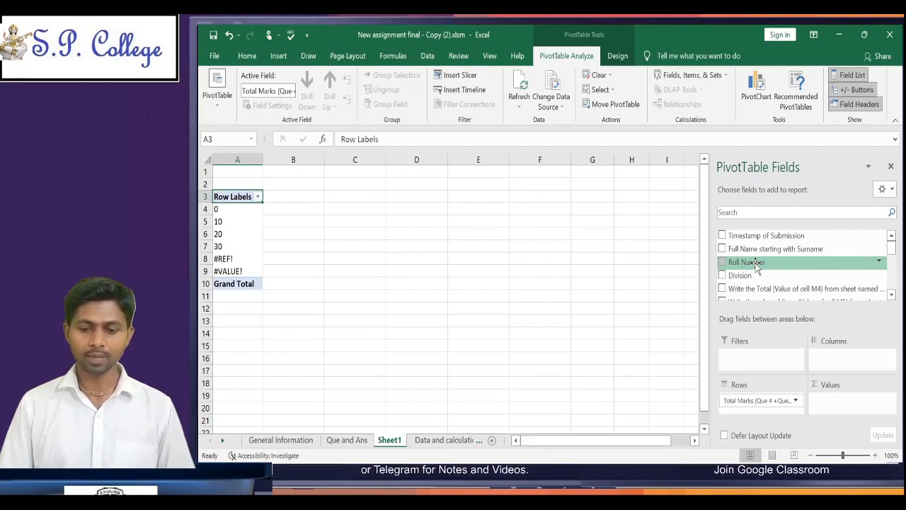
pyautogui.moveTo(756, 265); pyautogui.dragTo(833, 408)
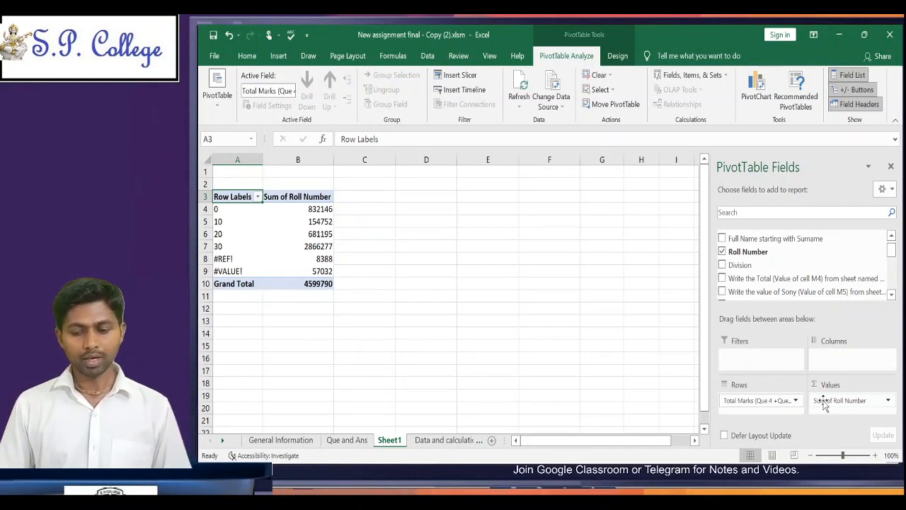
# Step: Summarize the pivot table's Roll Number values by Count instead of Sum
pyautogui.click(317, 231)
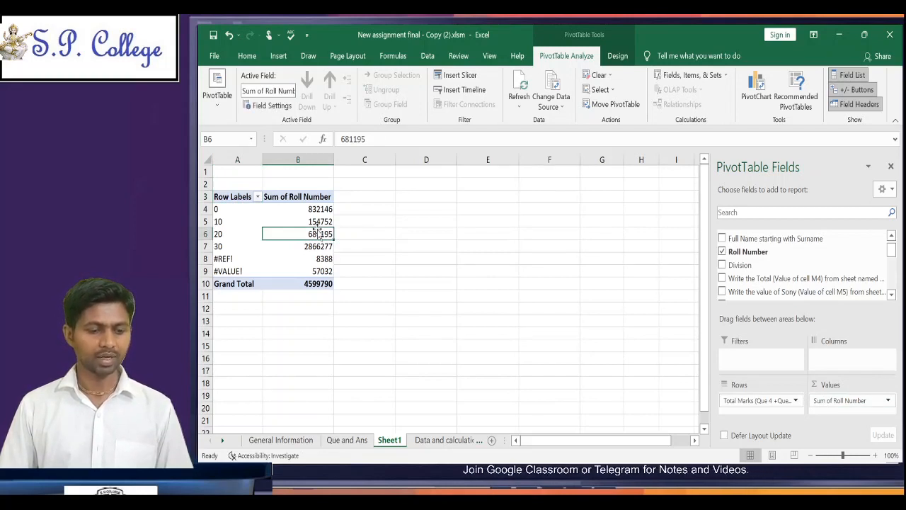
pyautogui.click(312, 224)
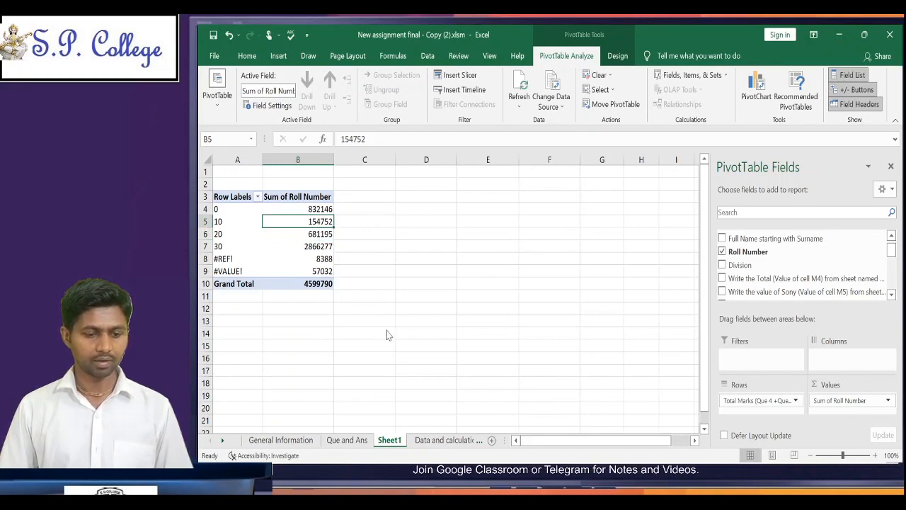
pyautogui.click(464, 346)
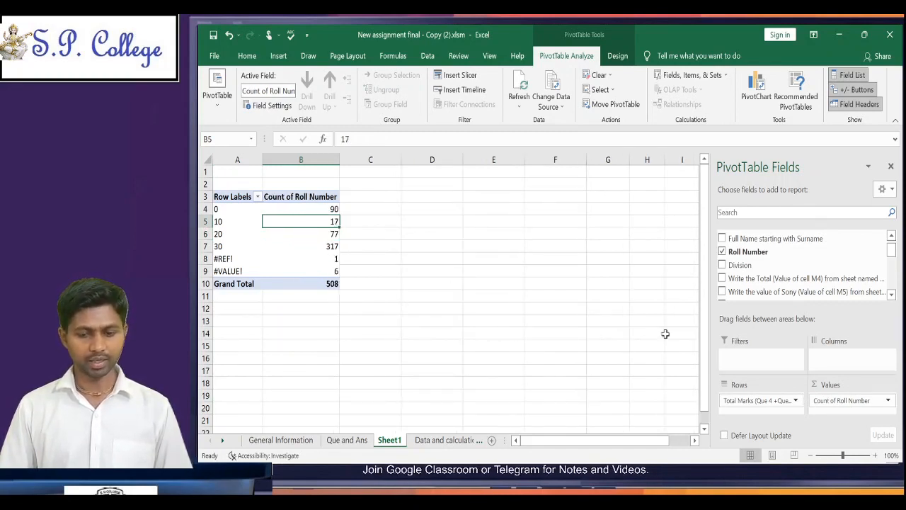
pyautogui.click(889, 403)
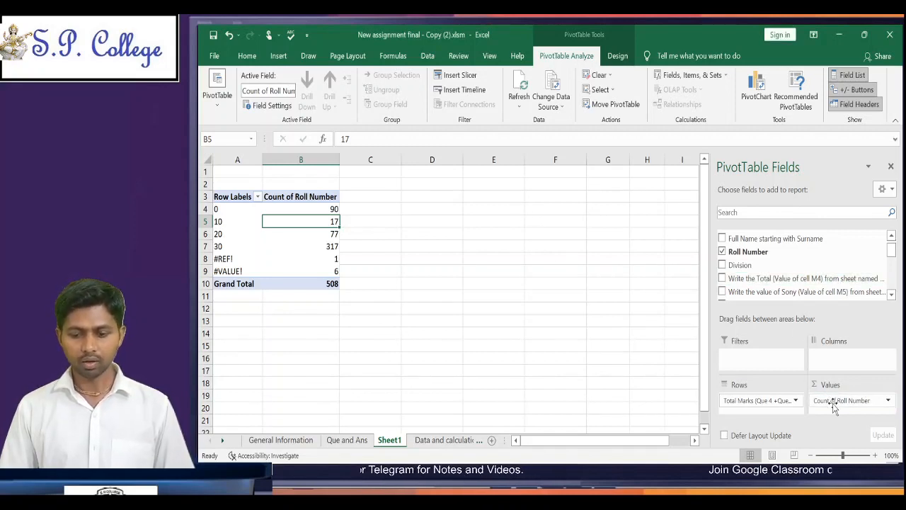
# Step: Replace Roll Number in the pivot table's values with a count of Full Name starting with Surname
pyautogui.moveTo(834, 402); pyautogui.dragTo(772, 275)
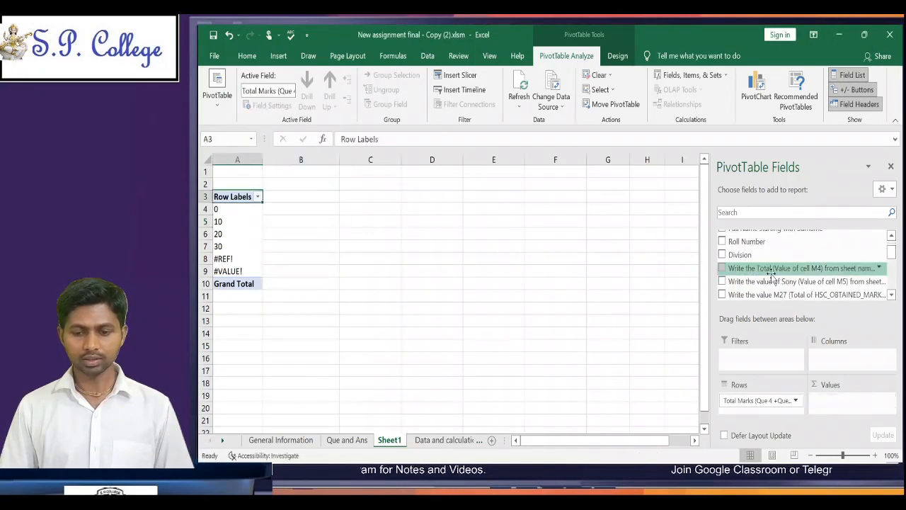
pyautogui.click(892, 239)
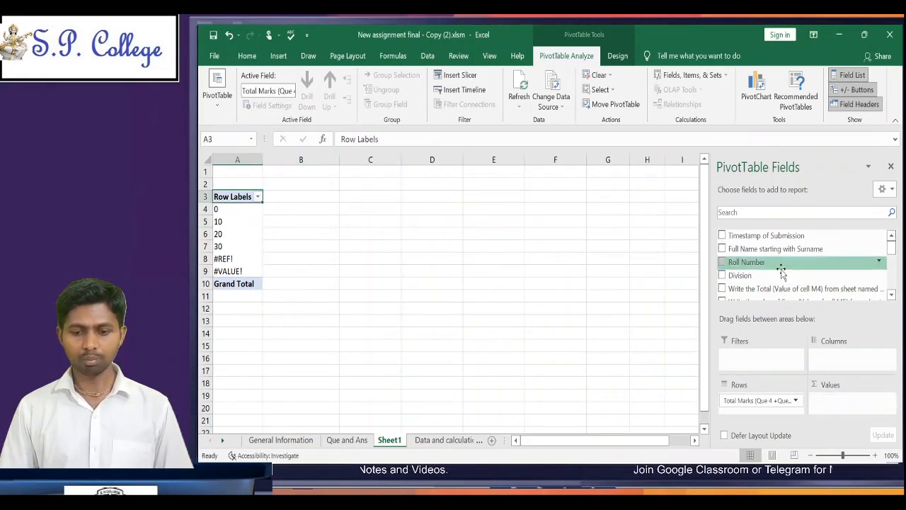
pyautogui.moveTo(775, 249); pyautogui.dragTo(843, 409)
pyautogui.click(374, 218)
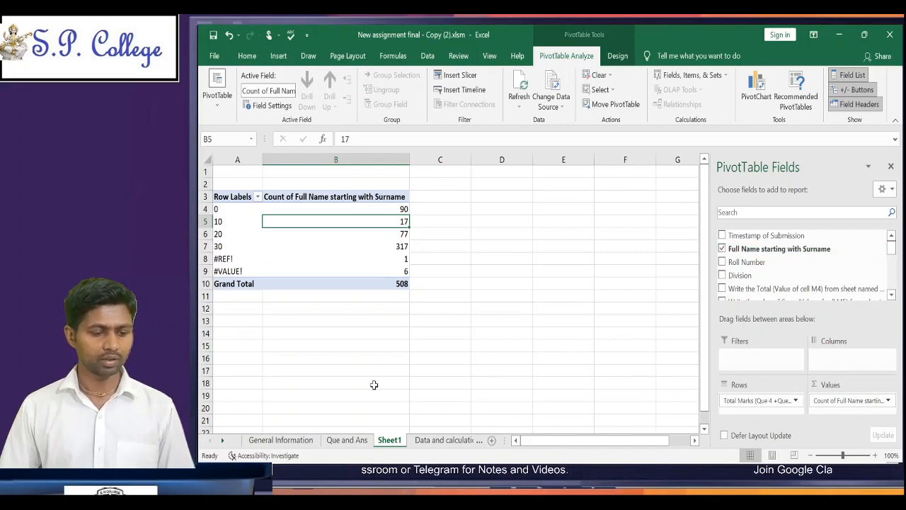
# Step: Look up the number of students with 20 marks in the pivot table and enter 77 in C9 as question 8's answer
pyautogui.click(347, 440)
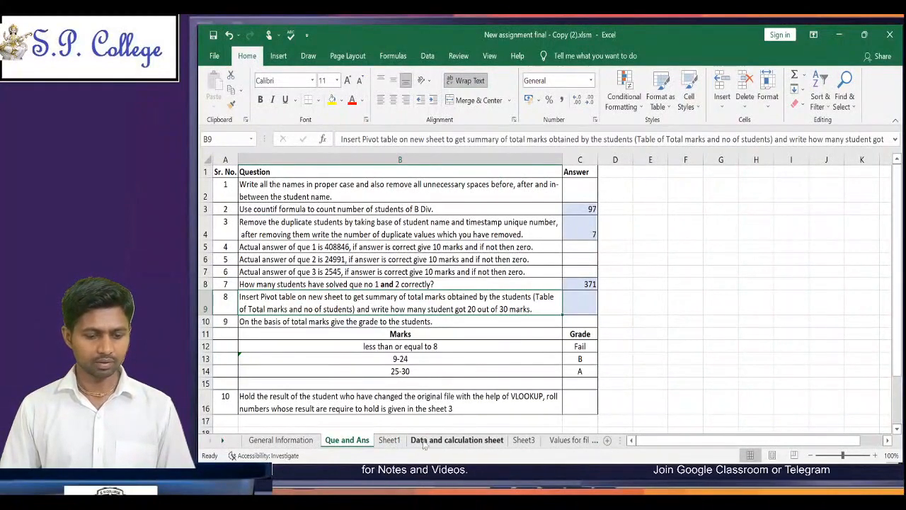
pyautogui.click(389, 439)
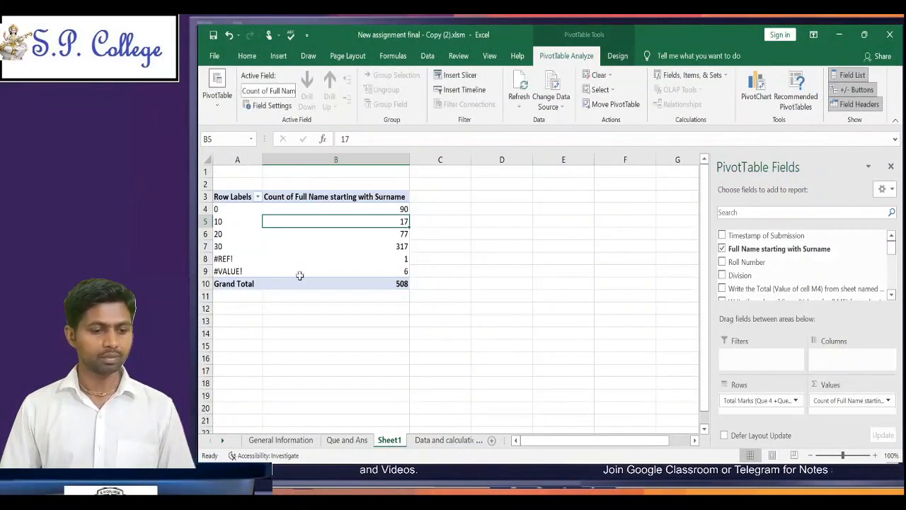
pyautogui.click(220, 207)
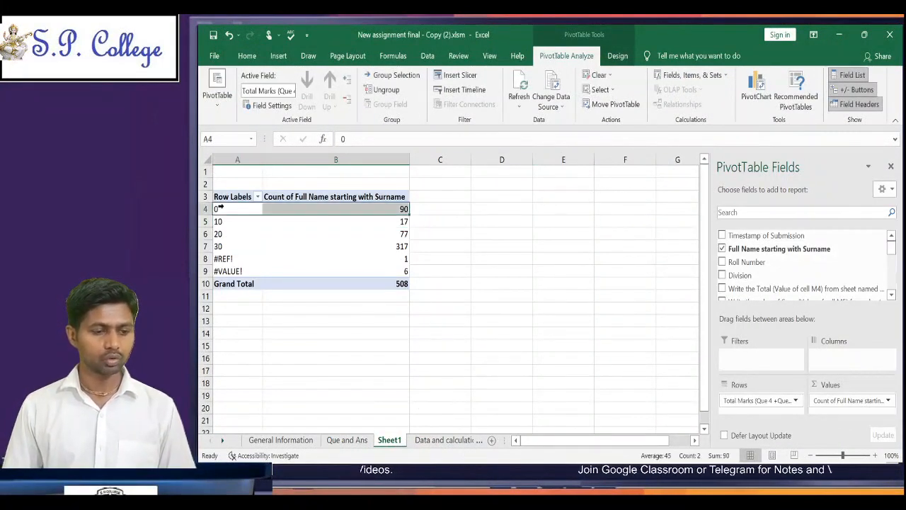
pyautogui.click(380, 207)
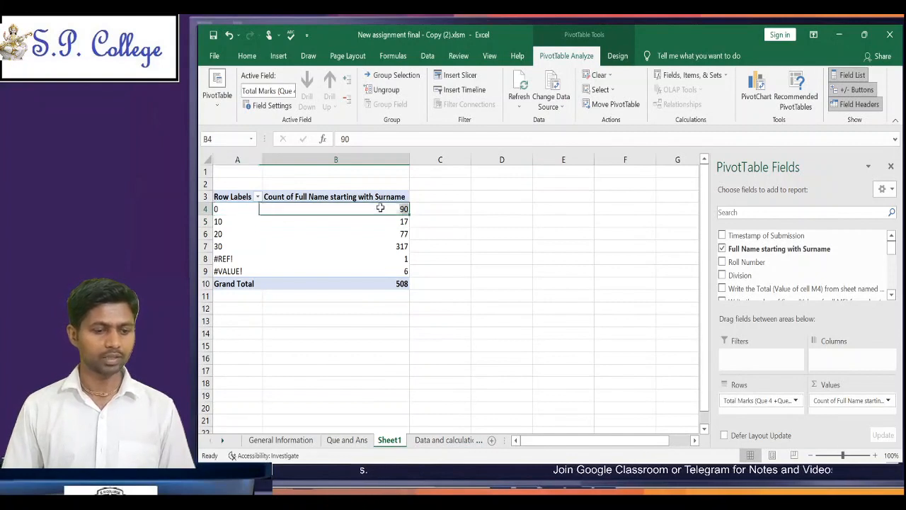
pyautogui.click(224, 220)
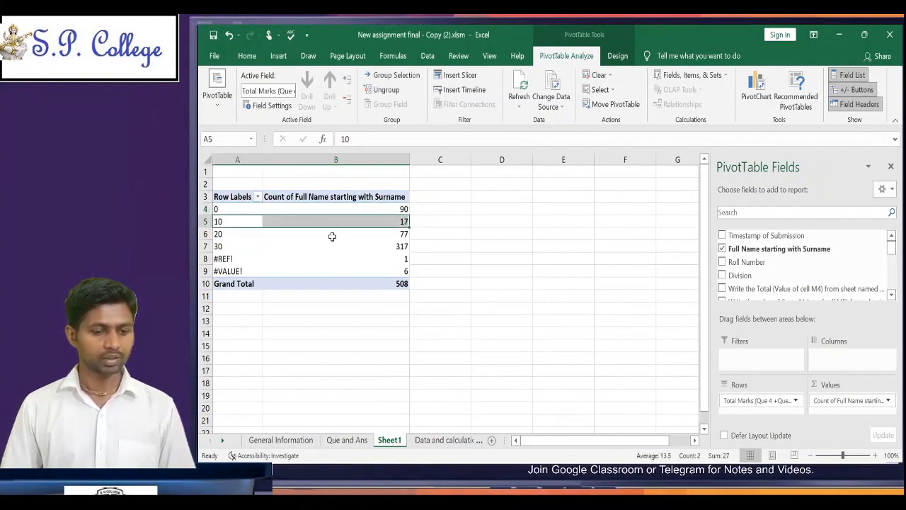
pyautogui.click(212, 233)
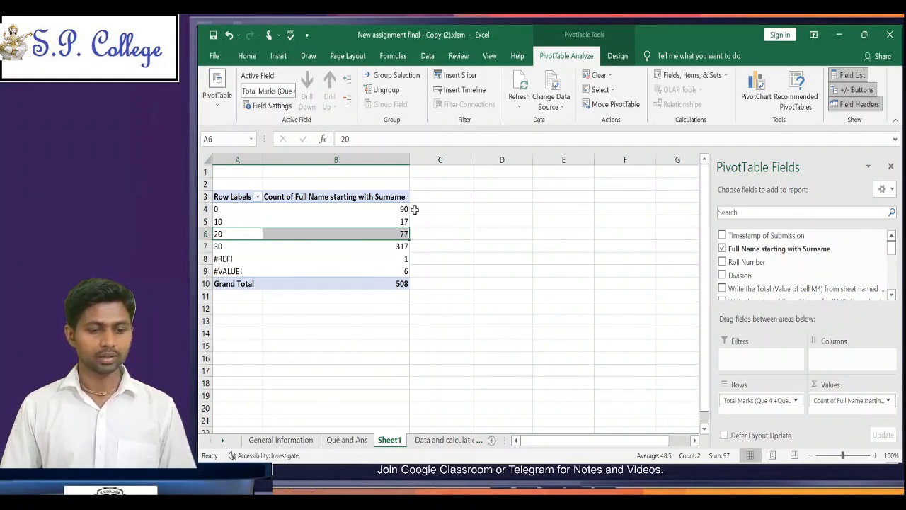
pyautogui.click(349, 440)
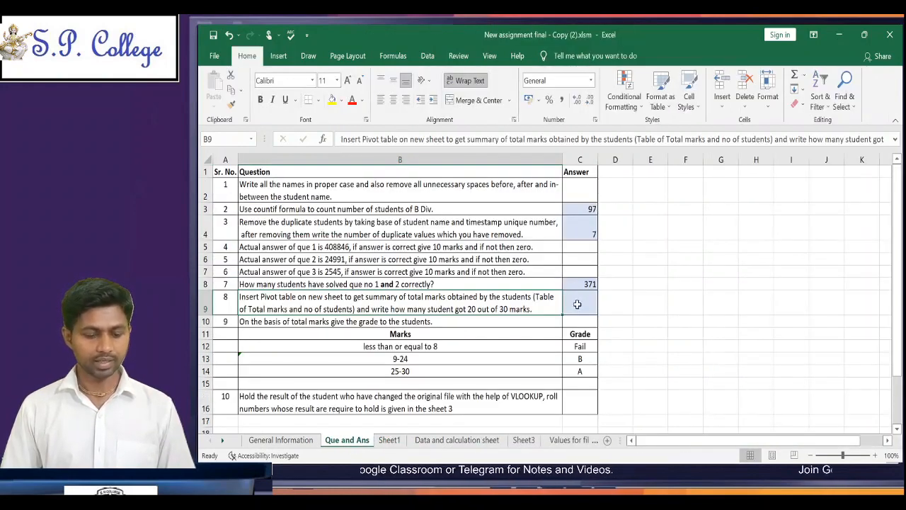
pyautogui.click(577, 303)
pyautogui.write('77')
pyautogui.press('Return')
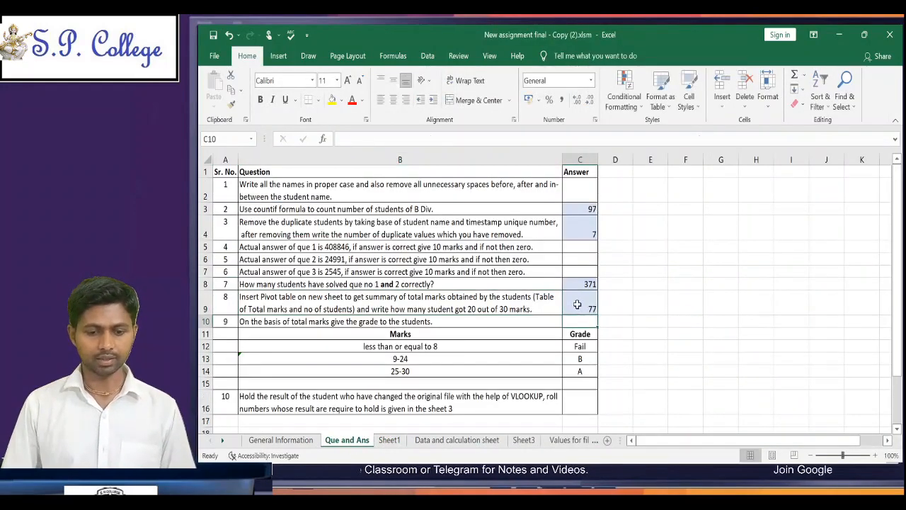
# Step: Read question 9 and its marks-to-grade table on the Que and Ans sheet, up to the grade in C12
pyautogui.press('Up')
pyautogui.press('Left')
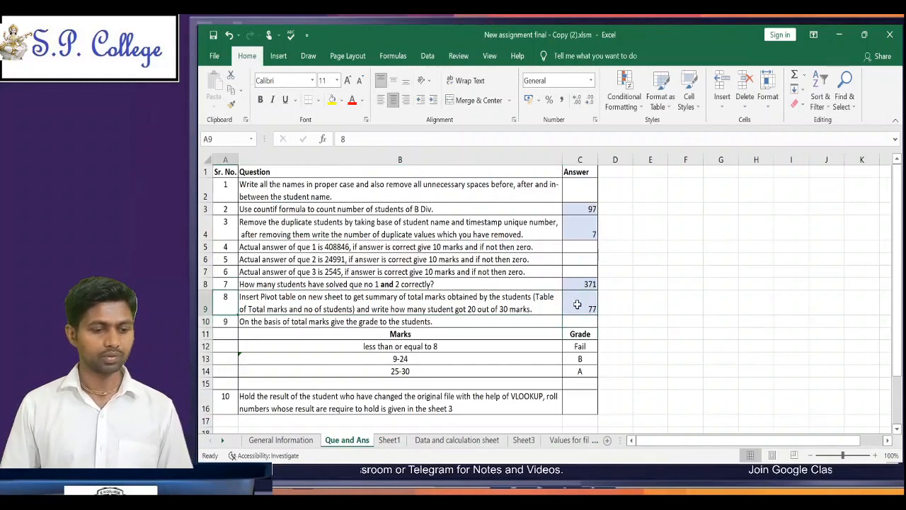
pyautogui.press('Right')
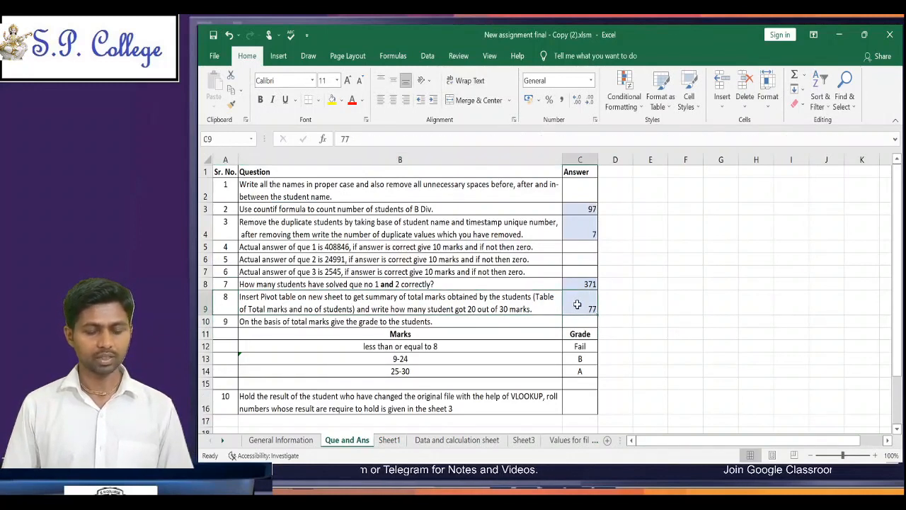
pyautogui.press('Down')
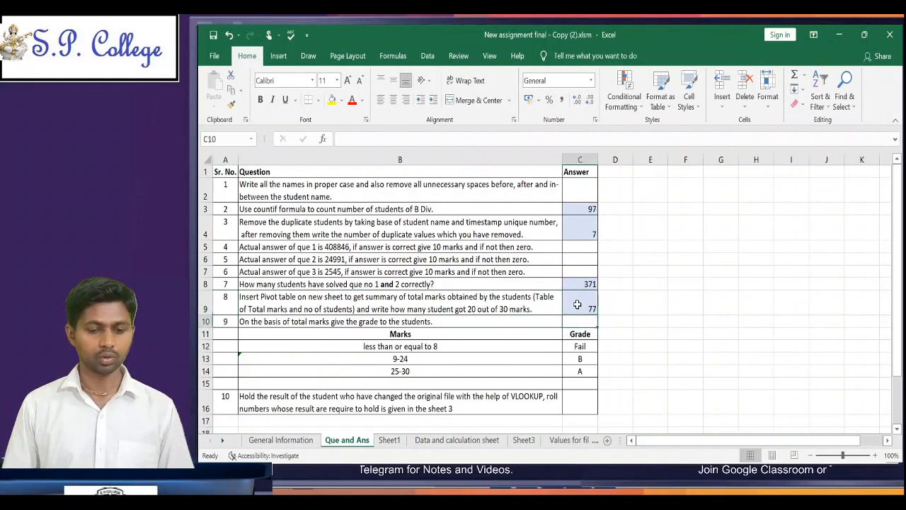
pyautogui.press('Down')
pyautogui.press('Down')
pyautogui.press('Left')
pyautogui.press('Left')
pyautogui.press('Up')
pyautogui.press('Up')
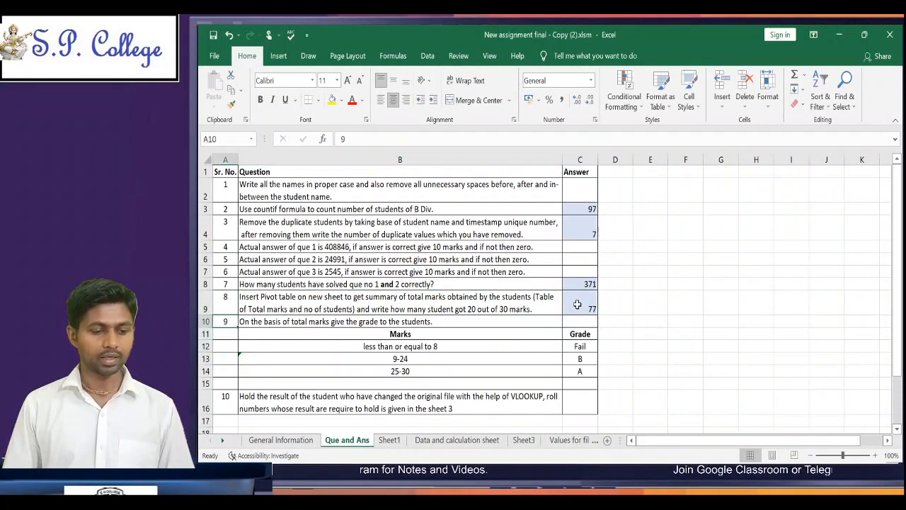
pyautogui.press('Right')
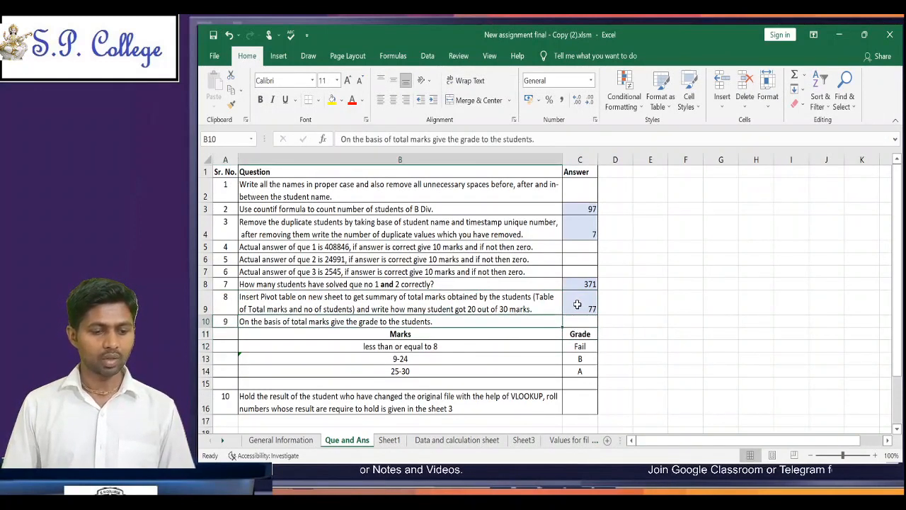
pyautogui.press('Down')
pyautogui.press('Down')
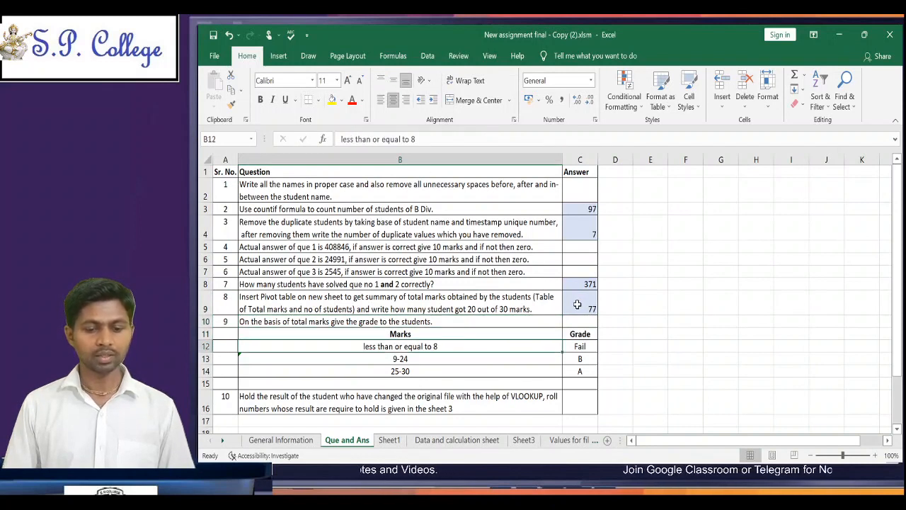
pyautogui.press('Right')
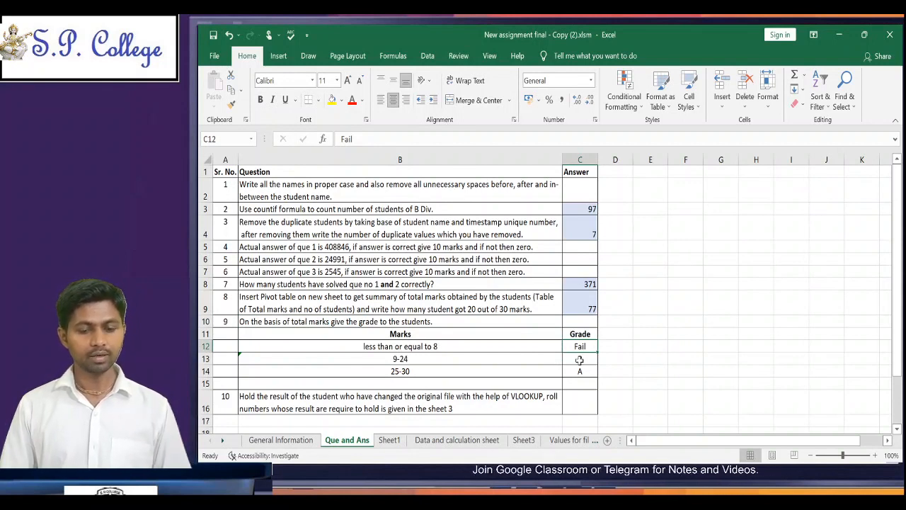
# Step: Read the remaining marks ranges and their grades in question 9's table, B12:C14
pyautogui.click(438, 370)
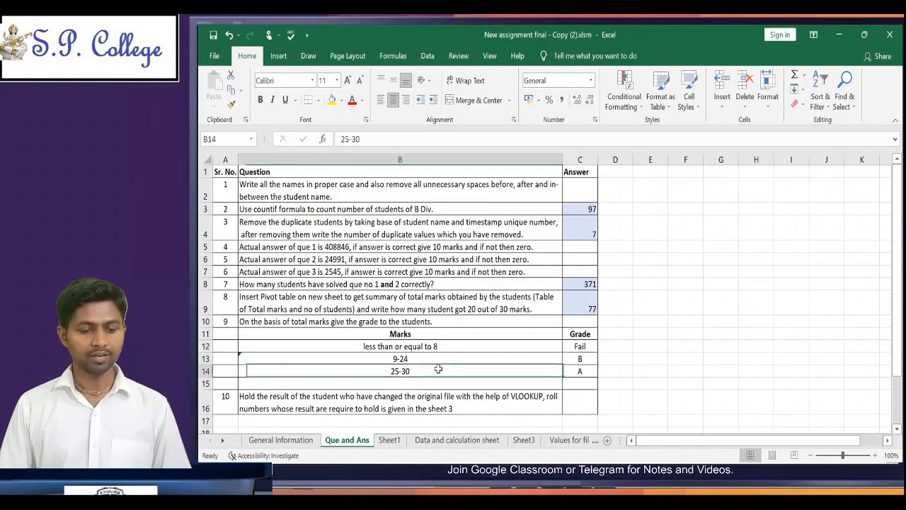
pyautogui.click(581, 373)
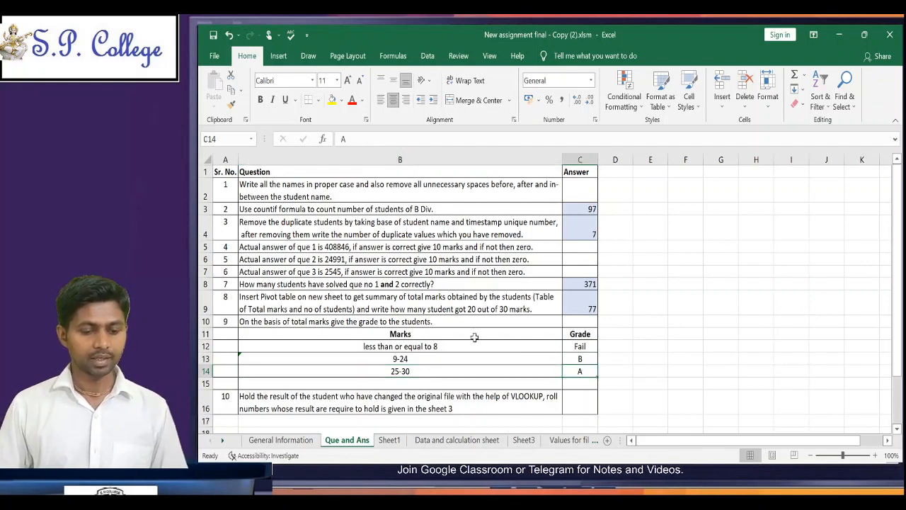
pyautogui.moveTo(472, 345); pyautogui.dragTo(470, 370)
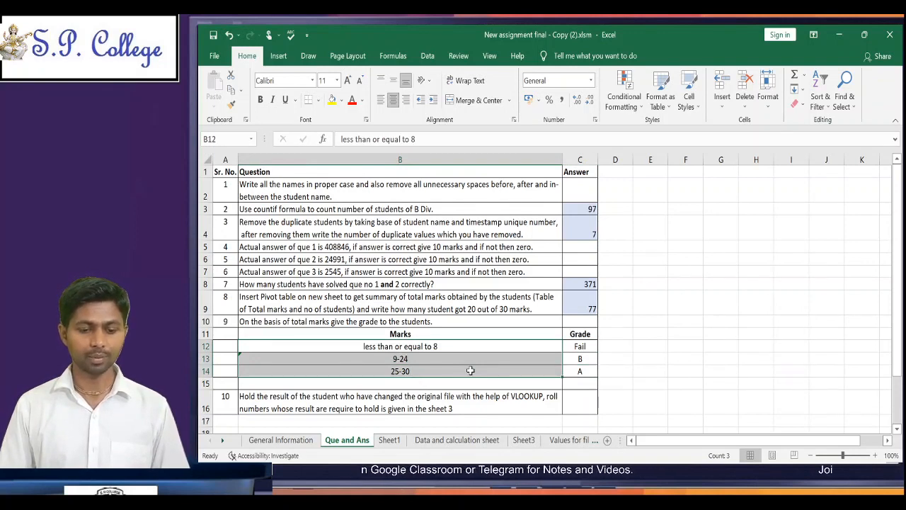
pyautogui.click(566, 361)
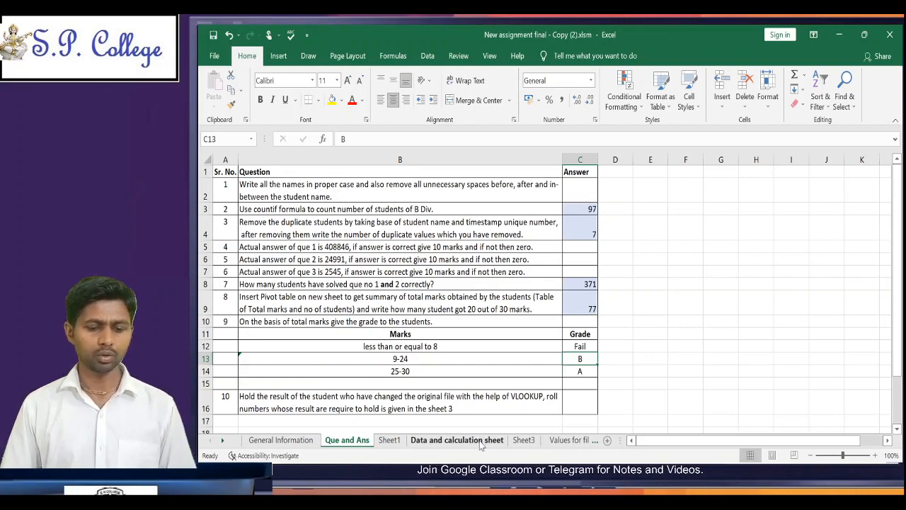
# Step: Go to the first Que 9 Grade cell, P3, on the Data and calculation sheet
pyautogui.click(458, 439)
pyautogui.click(762, 327)
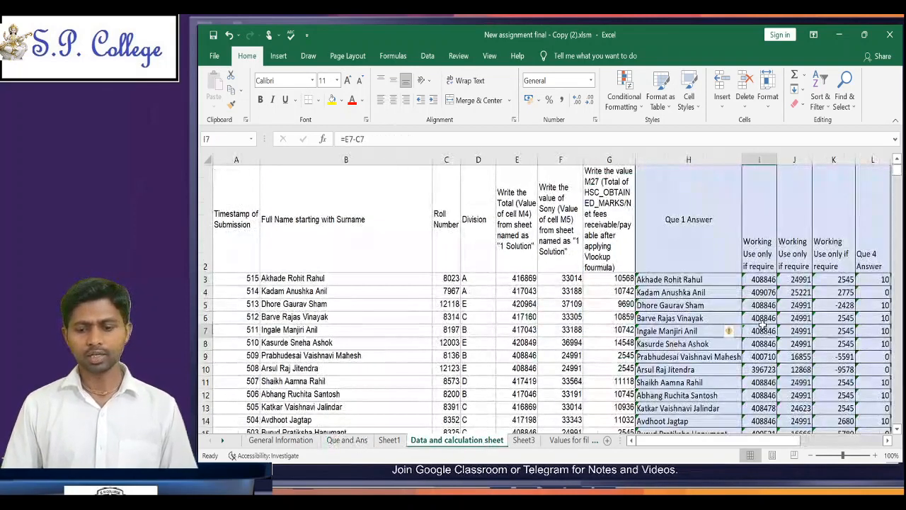
pyautogui.press('Right')
pyautogui.press('Right')
pyautogui.press('Right')
pyautogui.press('Right')
pyautogui.press('Right')
pyautogui.press('Right')
pyautogui.press('Right')
pyautogui.press('Right')
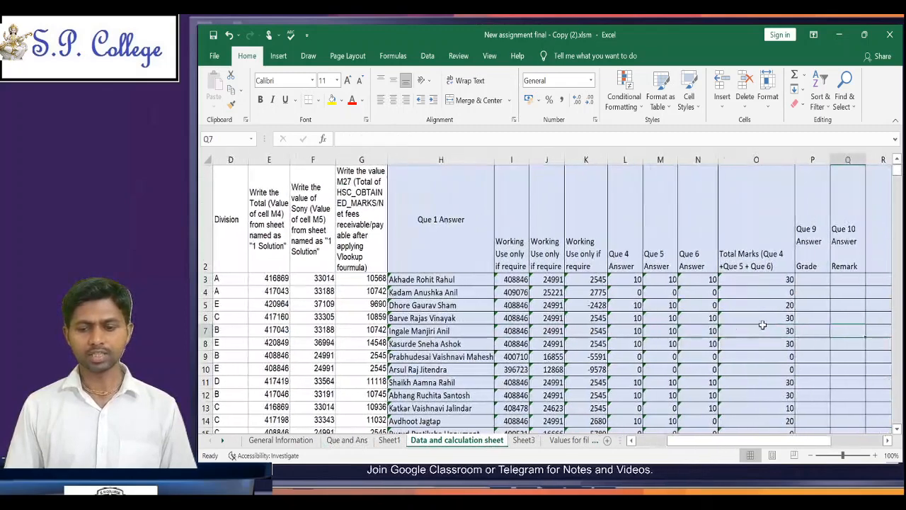
pyautogui.press('Right')
pyautogui.press('Left')
pyautogui.press('Left')
pyautogui.press('Up')
pyautogui.press('Up')
pyautogui.press('Up')
pyautogui.press('Up')
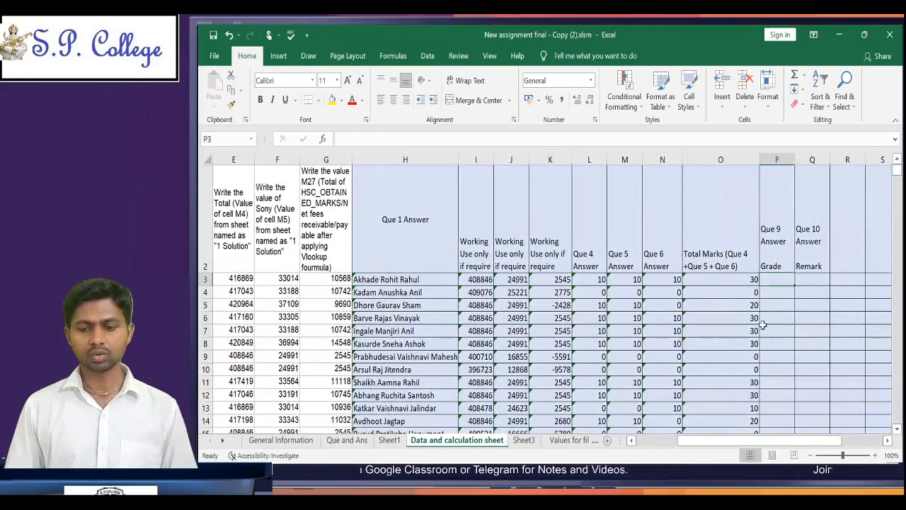
pyautogui.press('Down')
pyautogui.press('Up')
pyautogui.press('Up')
pyautogui.press('Up')
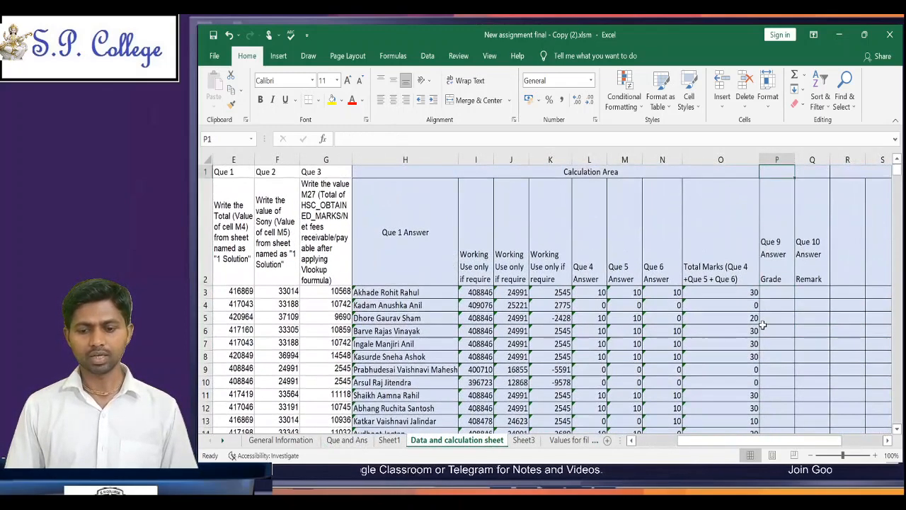
pyautogui.press('Down')
pyautogui.press('Down')
# Step: Start an IF formula in P3 that tests whether the total marks in O3 are <=8
pyautogui.write('=')
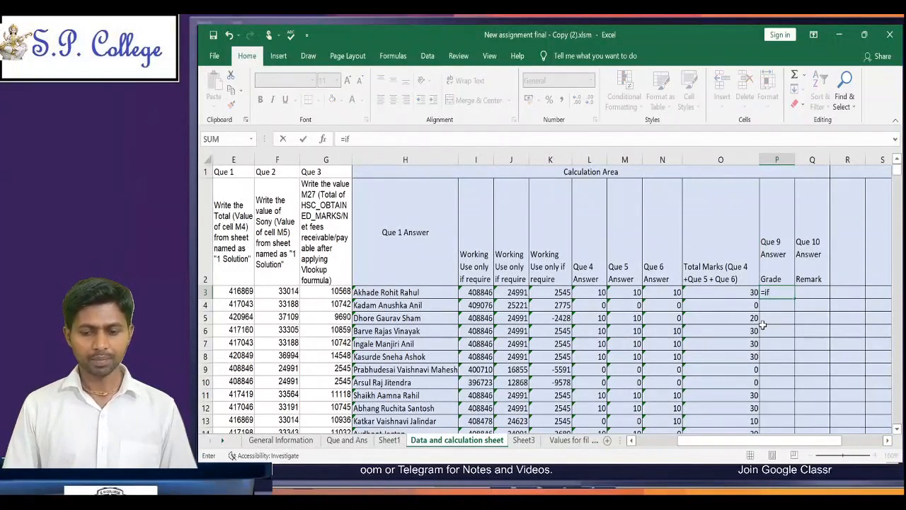
pyautogui.write('if')
pyautogui.press('Tab')
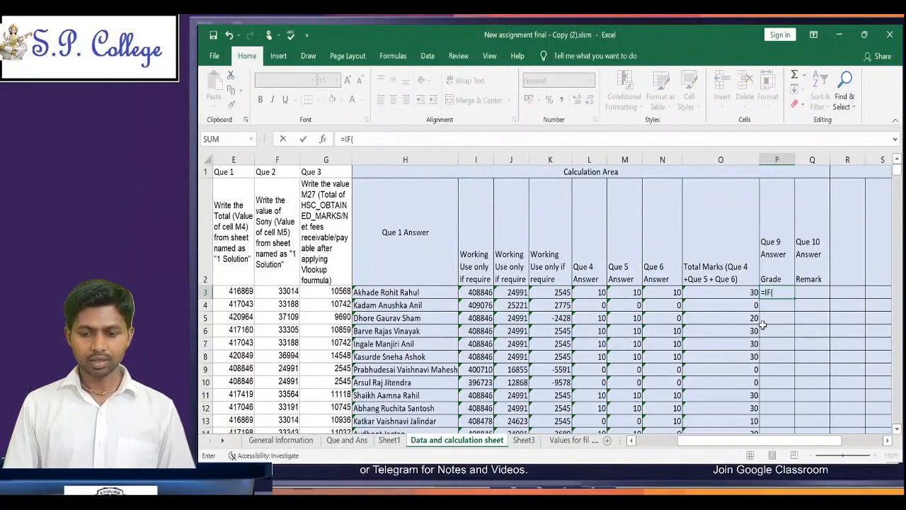
pyautogui.click(732, 293)
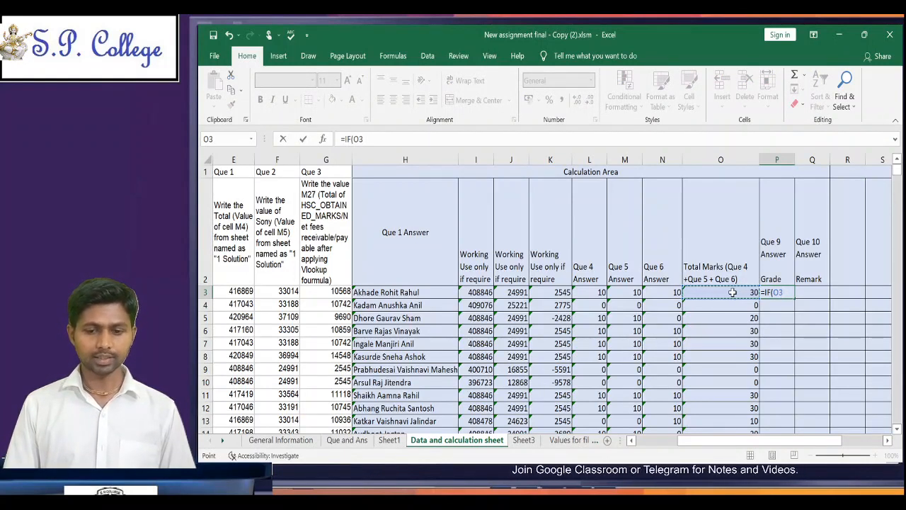
pyautogui.write('<')
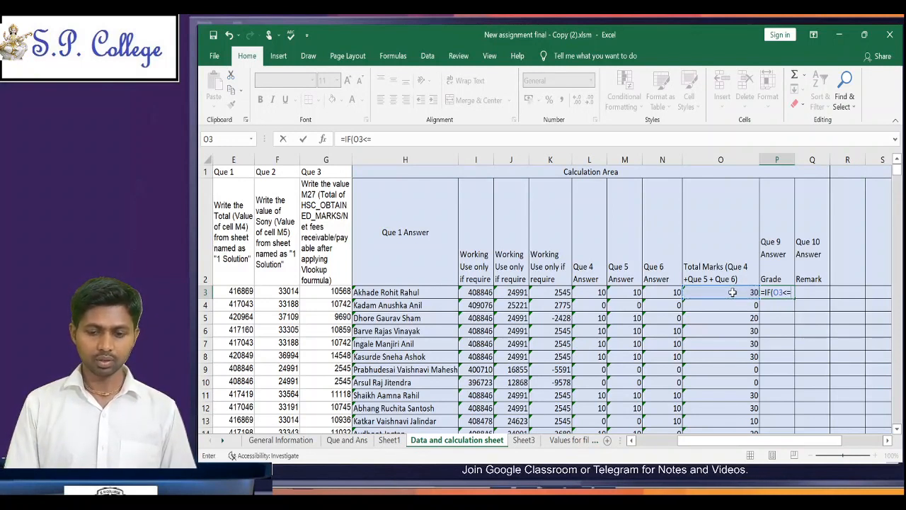
pyautogui.write('=')
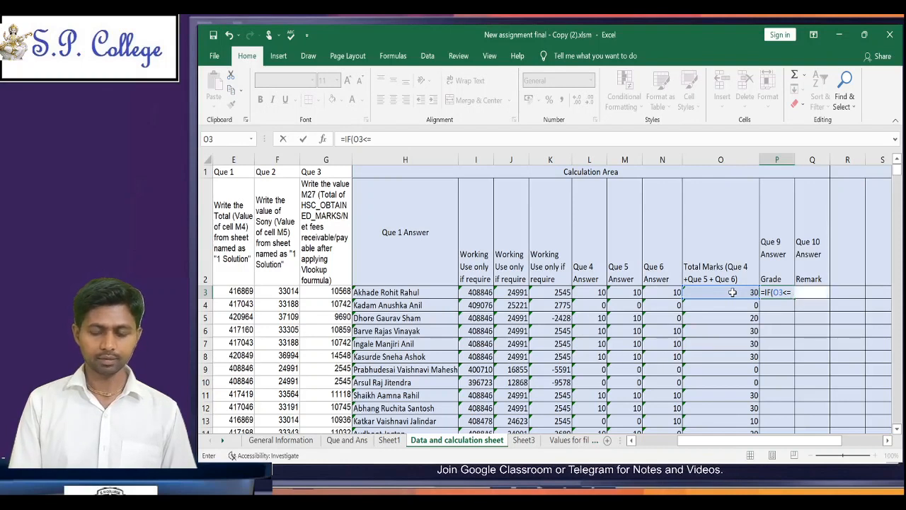
pyautogui.write('8')
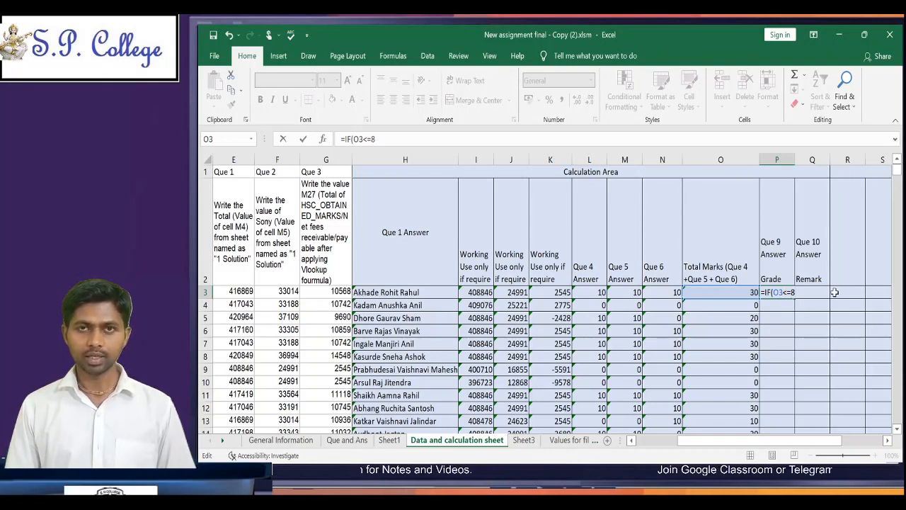
# Step: Have P3's IF return "Fail" when true and nest a second IF on O3 as its false result
pyautogui.write(',')
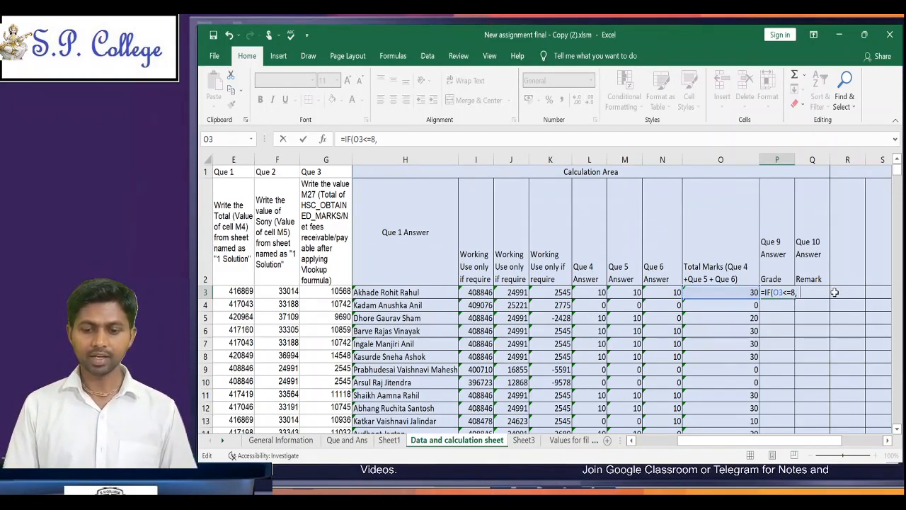
pyautogui.write('"')
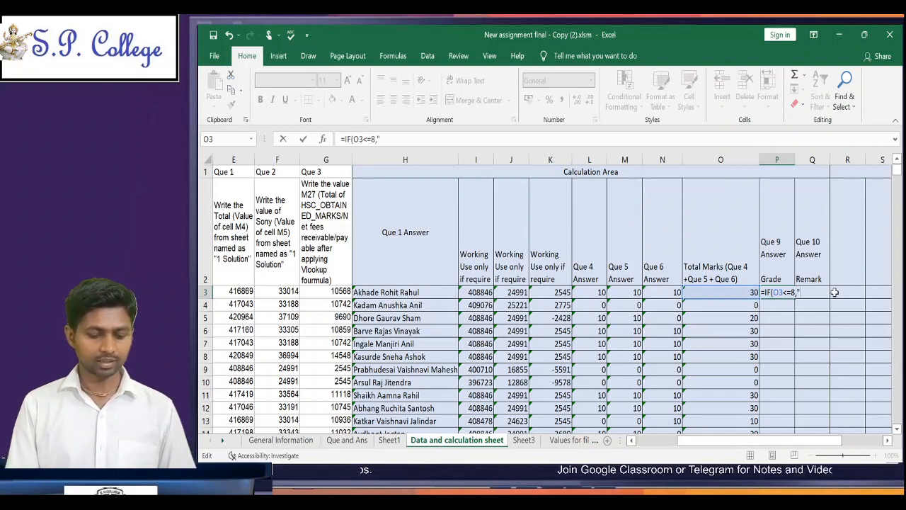
pyautogui.write('Fail')
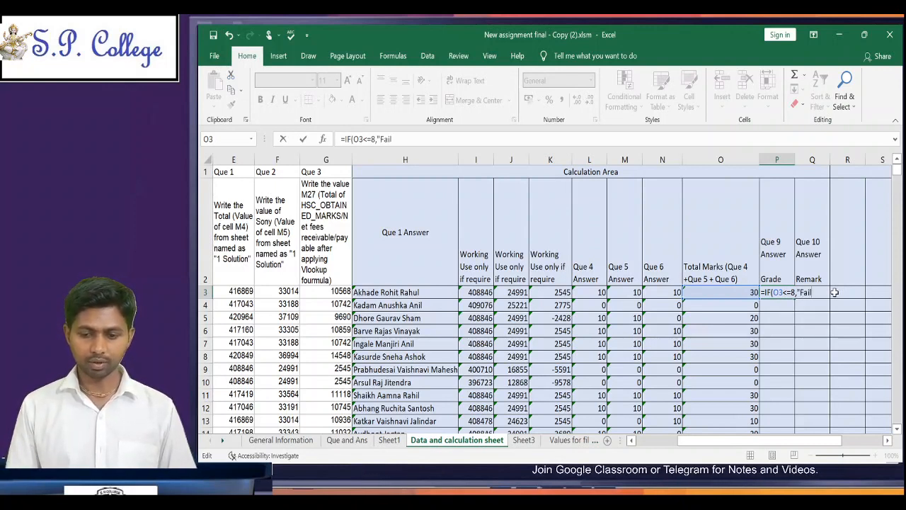
pyautogui.write('"')
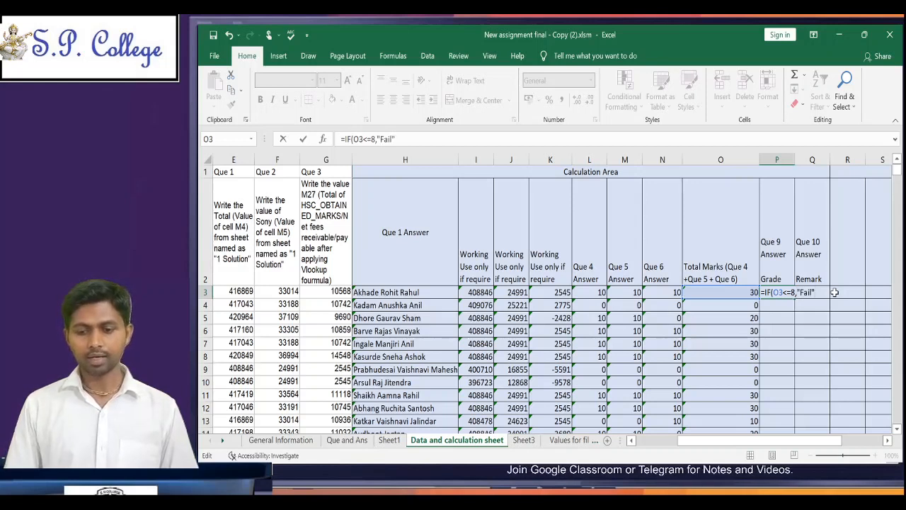
pyautogui.write(',if')
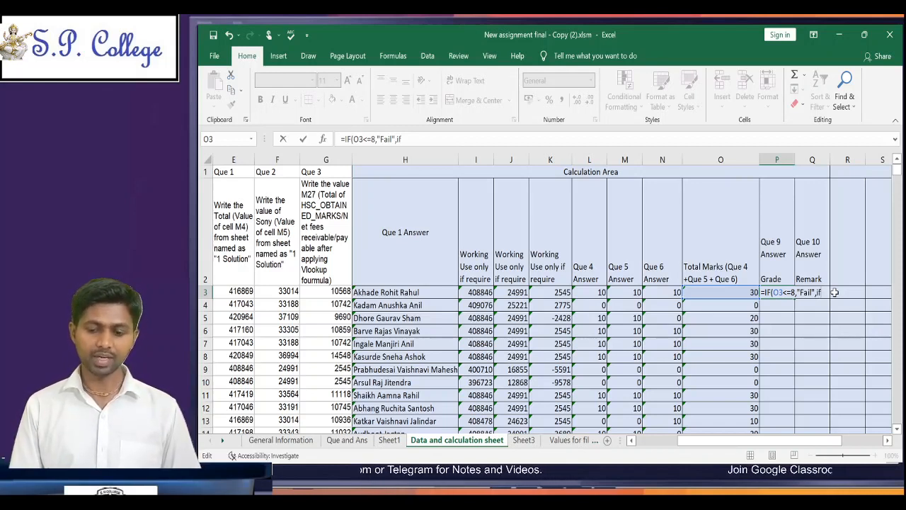
pyautogui.press('Tab')
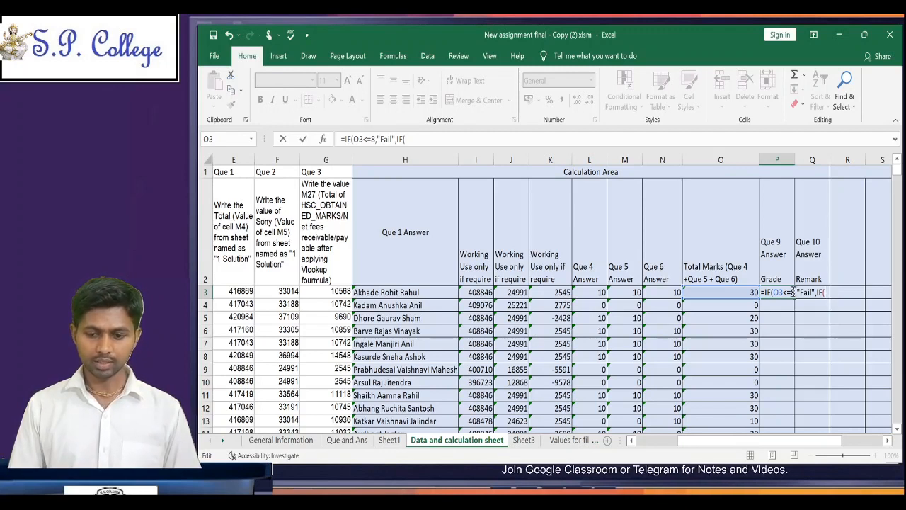
pyautogui.click(745, 293)
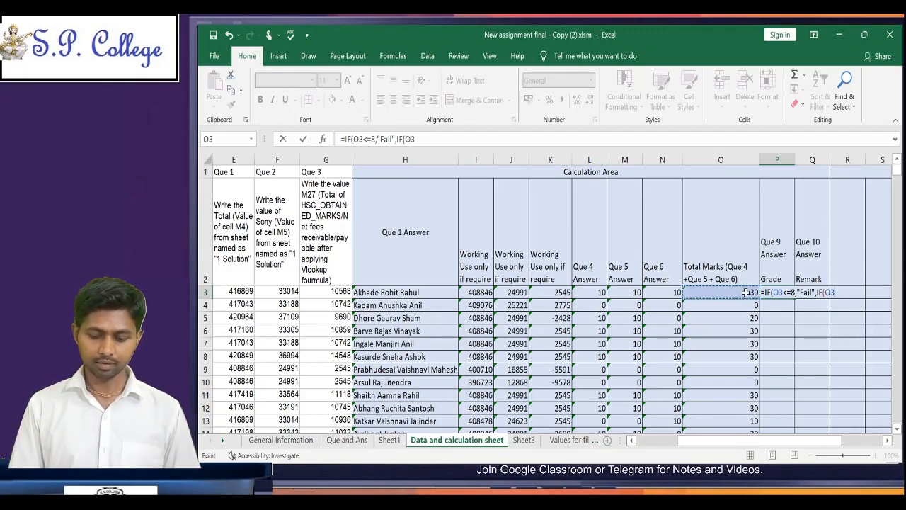
pyautogui.write('>=24,')
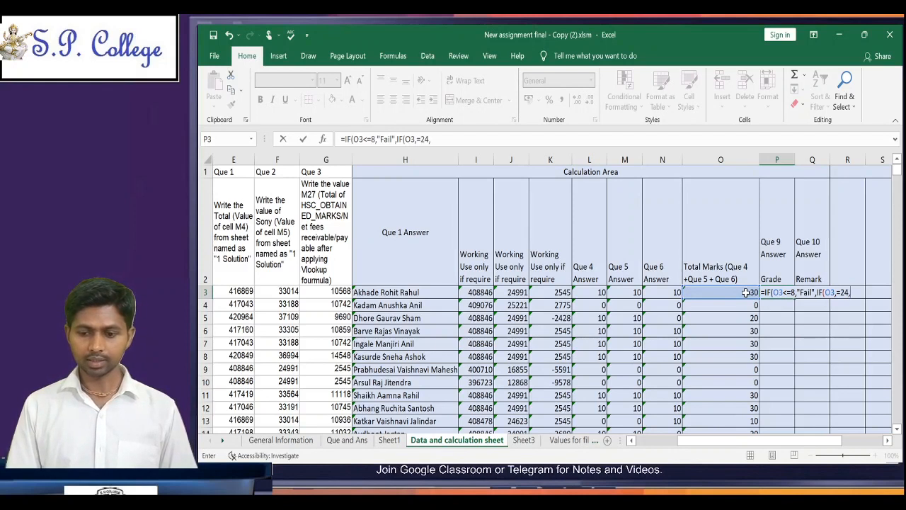
pyautogui.press('BackSpace')
pyautogui.press('BackSpace')
pyautogui.press('BackSpace')
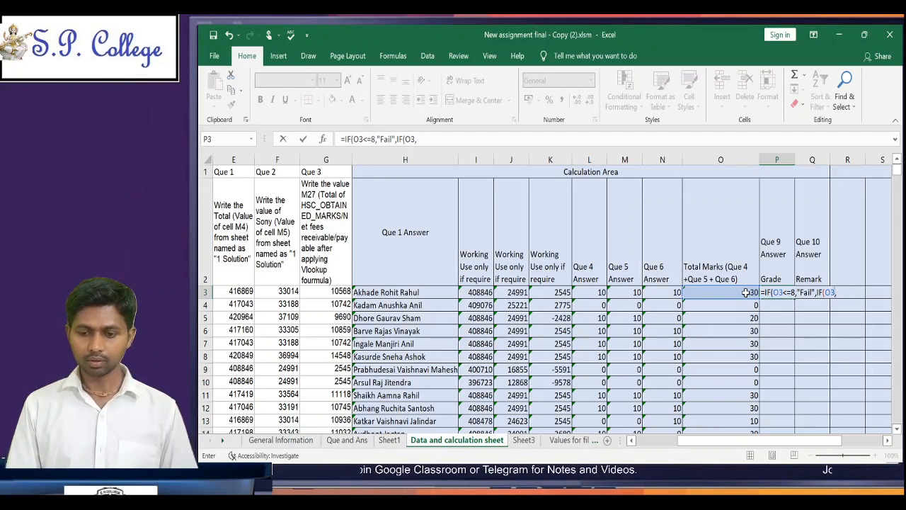
# Step: Set the nested IF's condition to O3<=24 with "B" as its true result
pyautogui.write('<')
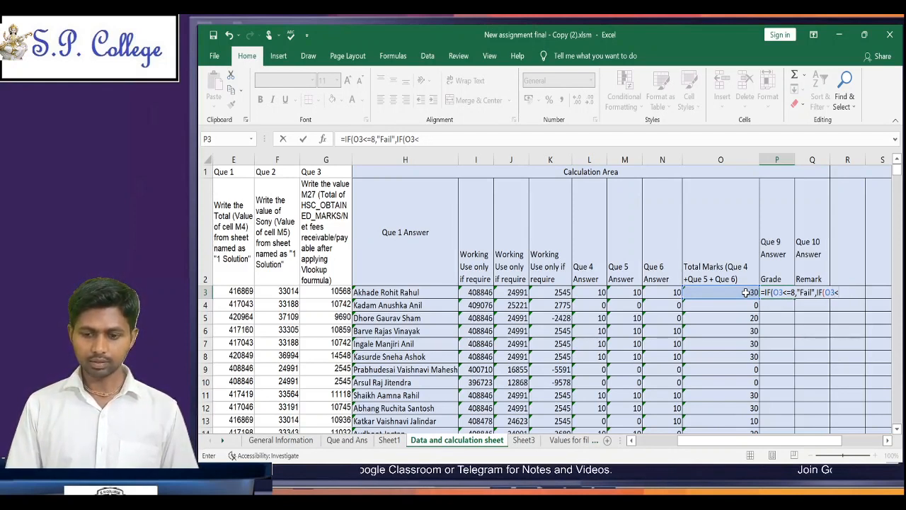
pyautogui.write('=')
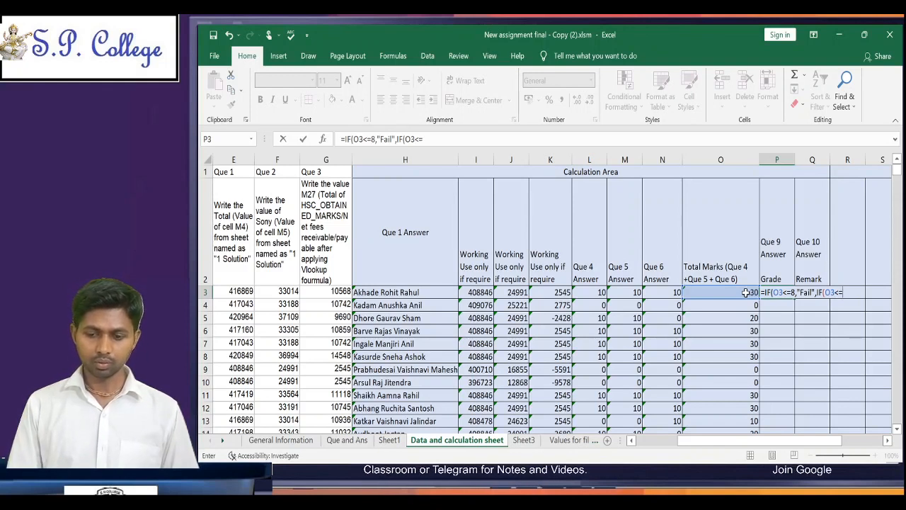
pyautogui.write('24')
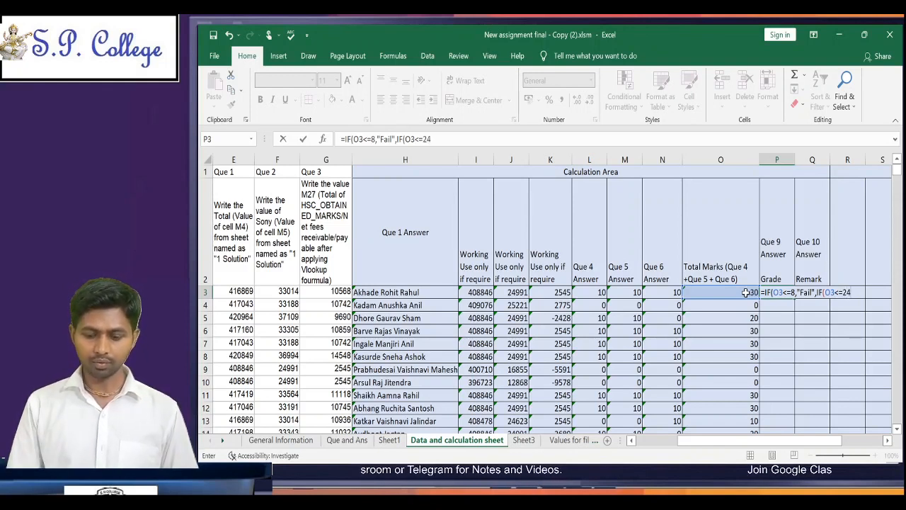
pyautogui.write(',')
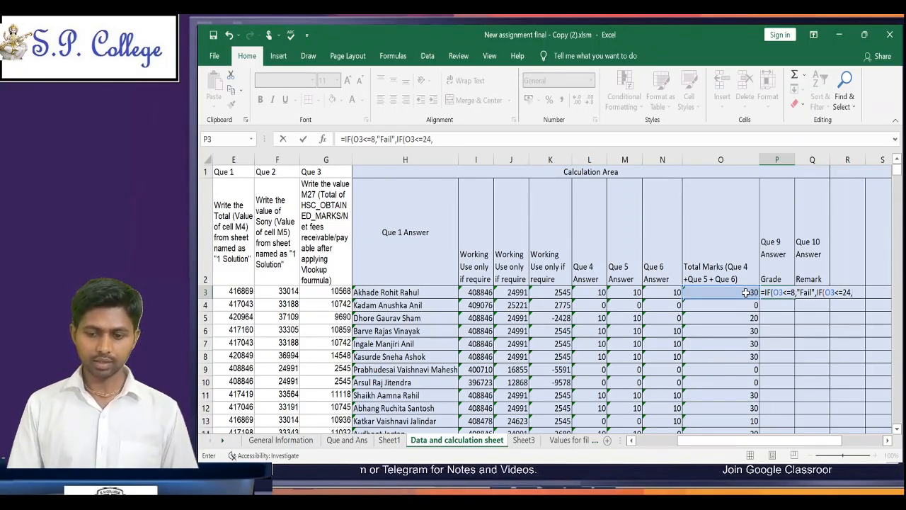
pyautogui.write('"')
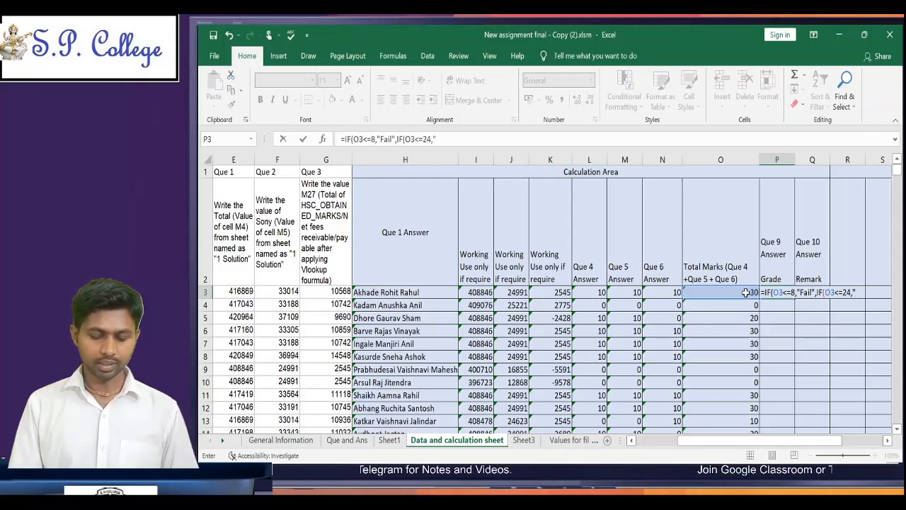
pyautogui.write('B"')
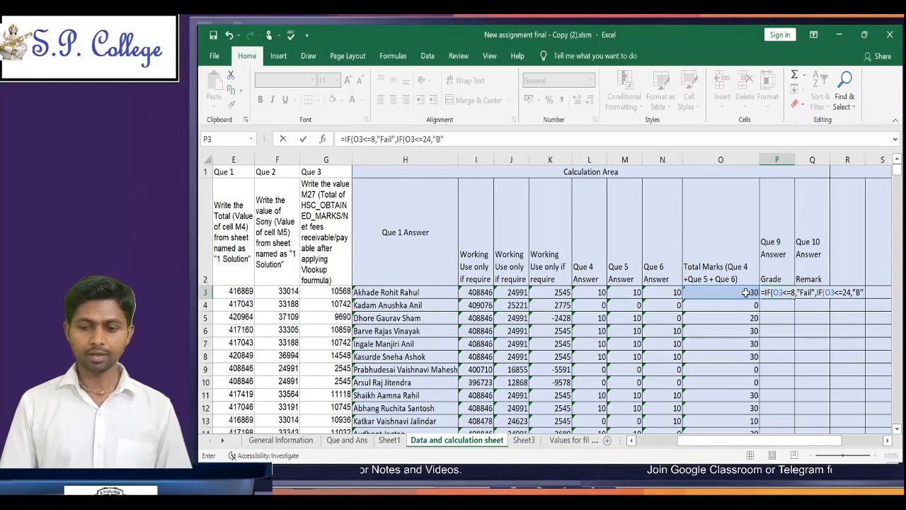
pyautogui.write(',')
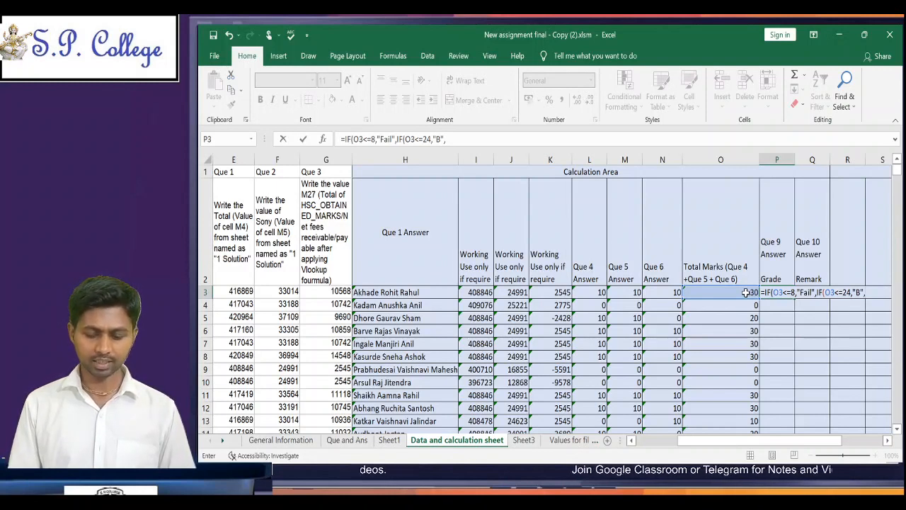
# Step: Give the nested IF "A" as its false result and enter the completed grade formula in P3
pyautogui.write('"A')
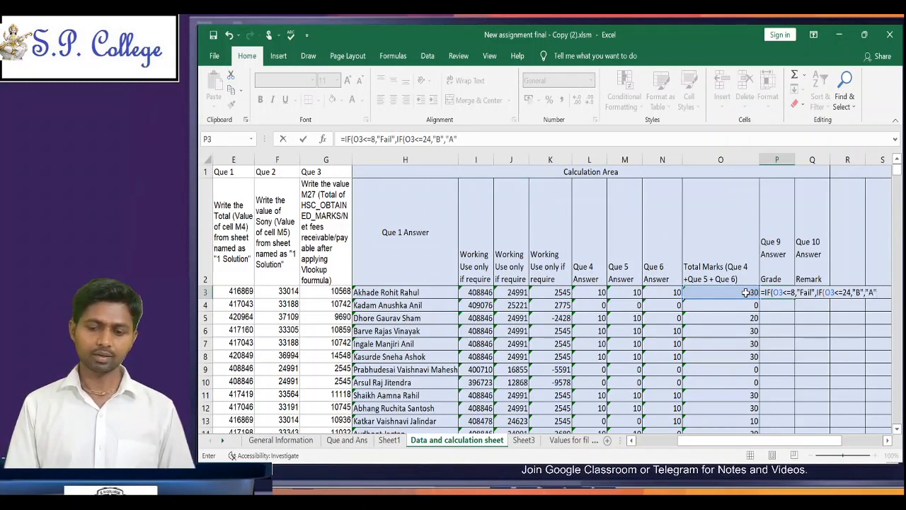
pyautogui.write('"')
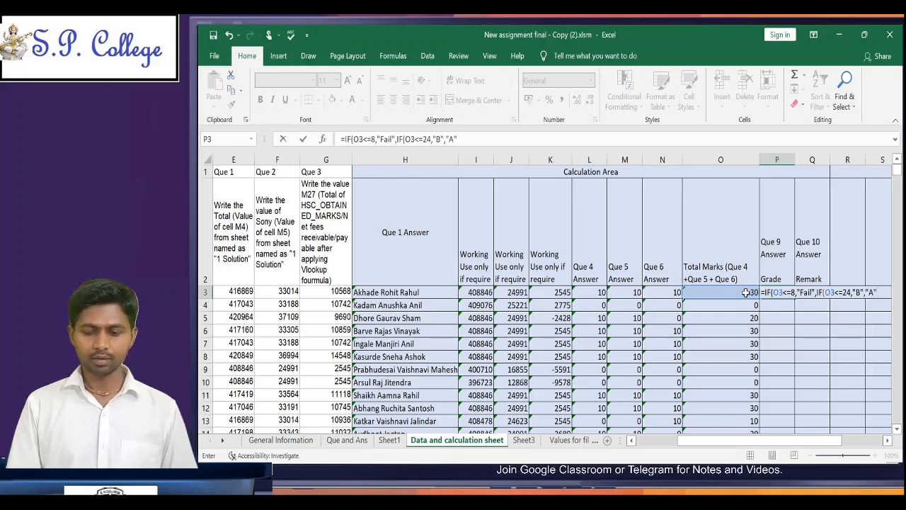
pyautogui.write(')')
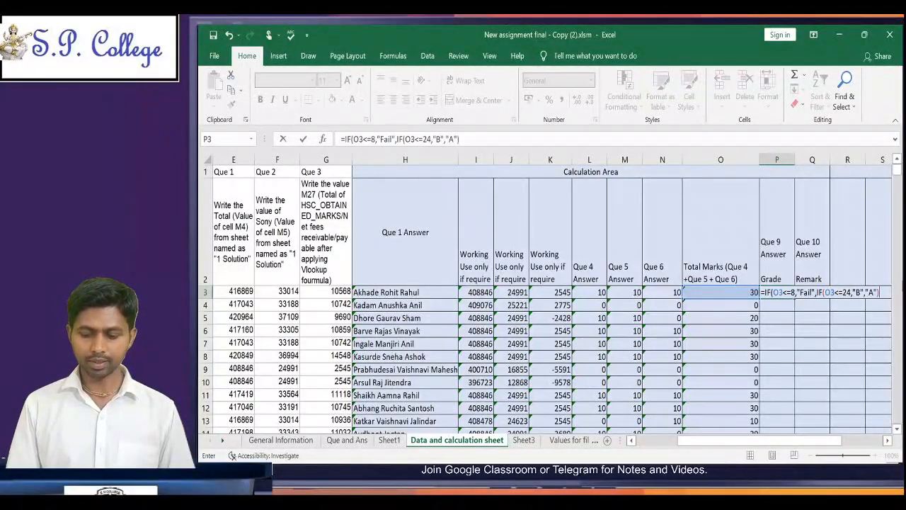
pyautogui.write(')')
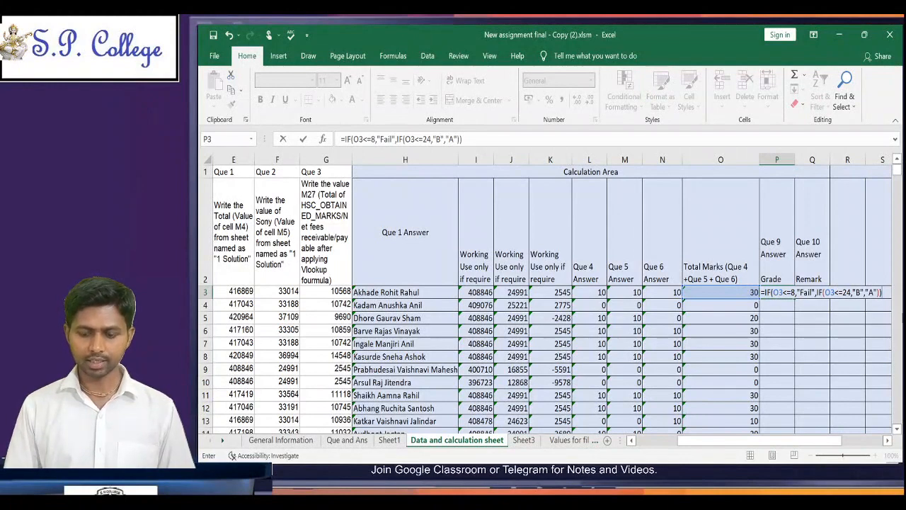
pyautogui.hotkey('ctrl', 'Return')
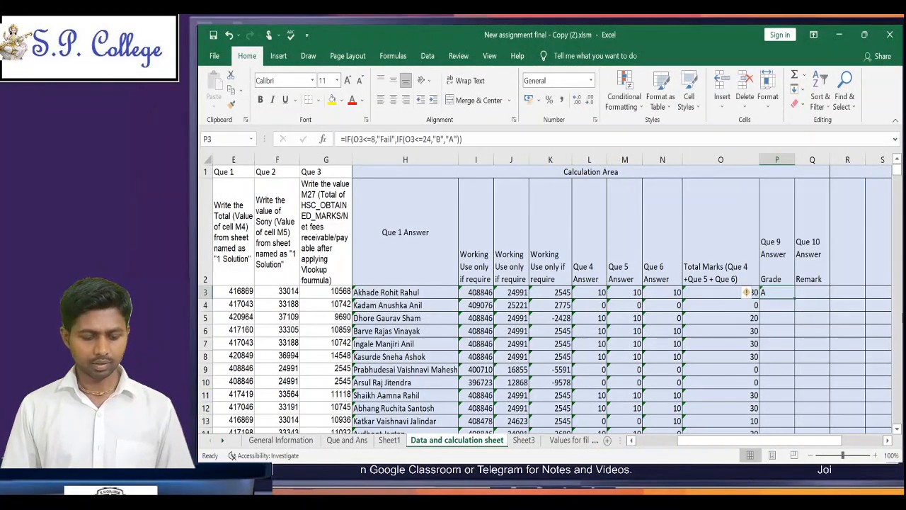
pyautogui.hotkey('ctrl', 'c')
pyautogui.click(736, 292)
pyautogui.press('Right')
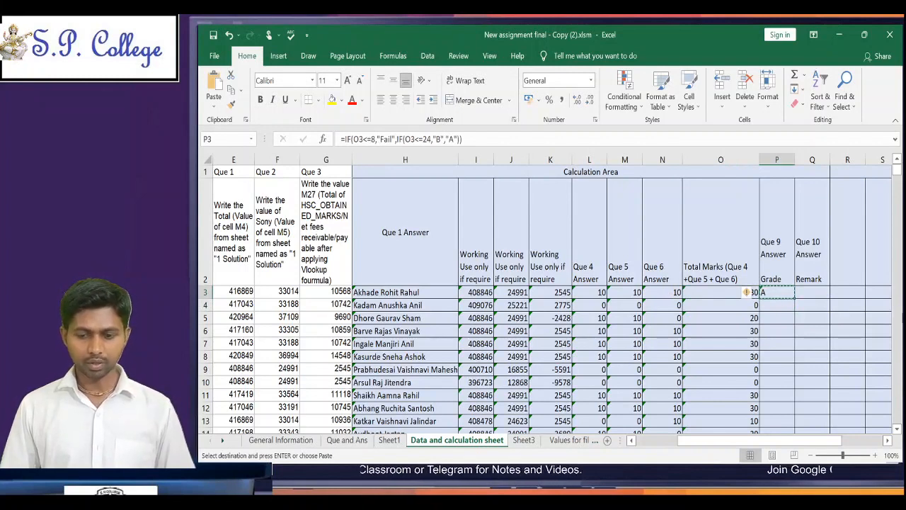
pyautogui.click(745, 291)
pyautogui.press('Right')
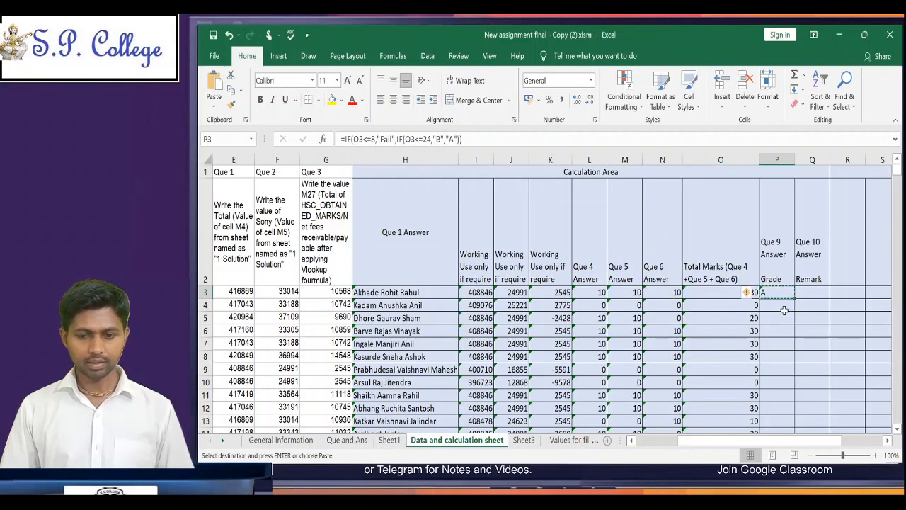
pyautogui.press('Escape')
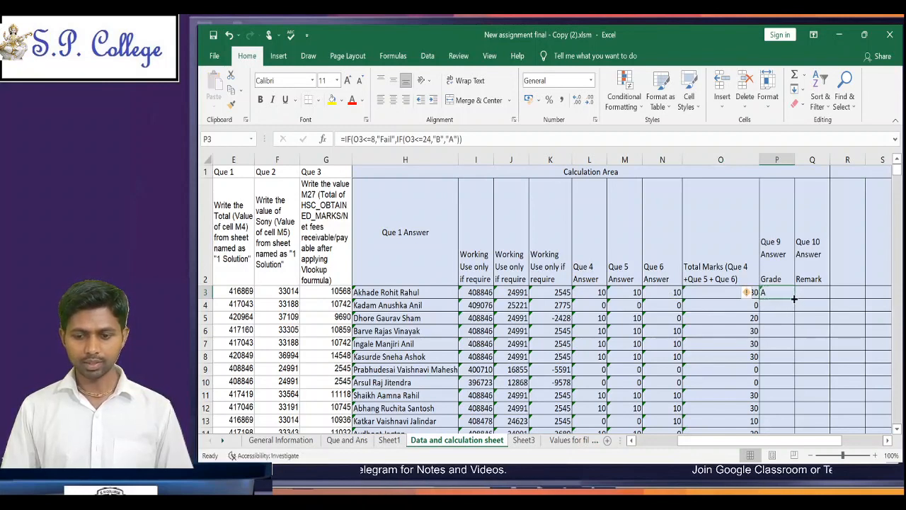
# Step: Fill the grade formula from P3 down the Que 9 Grade column to row 510 and check its last row
pyautogui.doubleClick(796, 297)
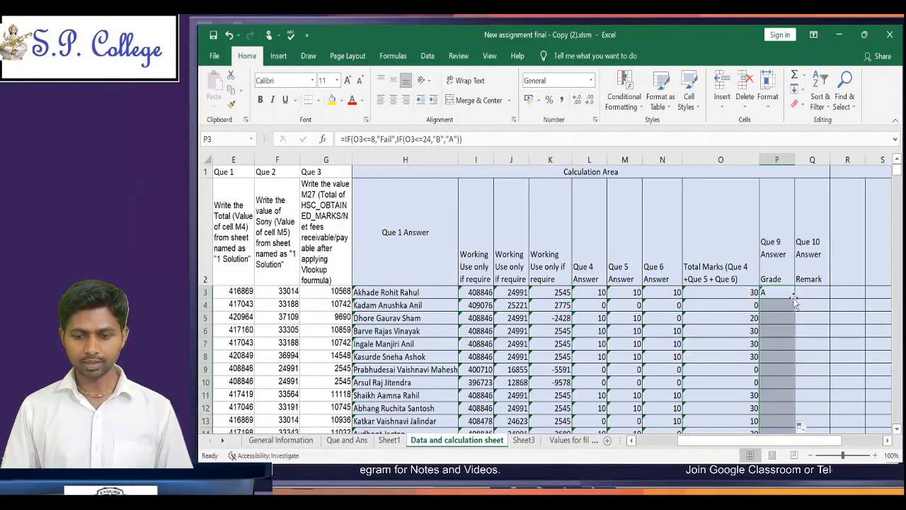
pyautogui.click(779, 347)
pyautogui.hotkey('ctrl', 'Down')
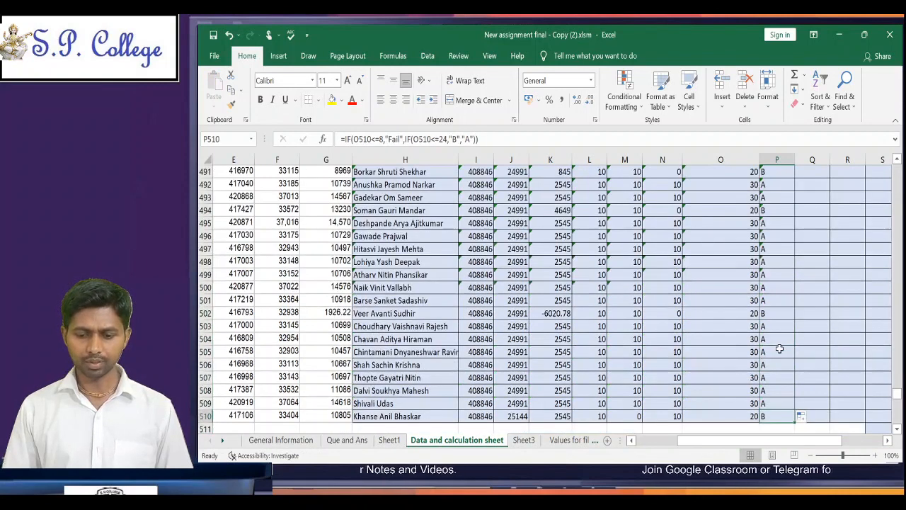
pyautogui.hotkey('ctrl', 'Up')
pyautogui.press('Down')
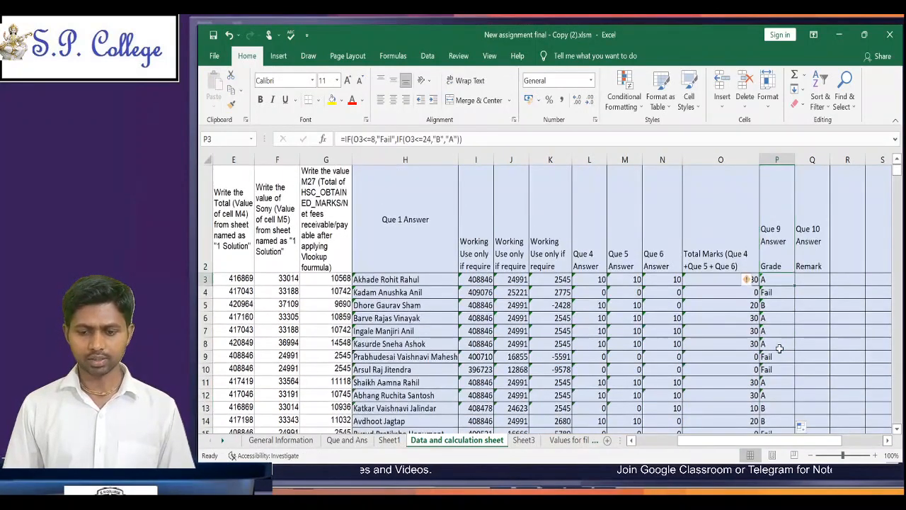
# Step: Read question 10 on the Que and Ans sheet and examine the roll numbers and remarks listed in Sheet3
pyautogui.press('Right')
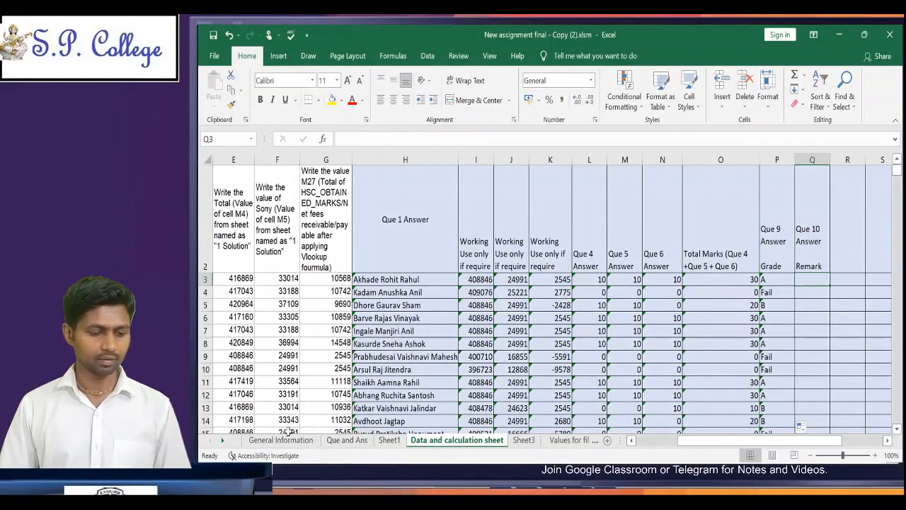
pyautogui.click(331, 440)
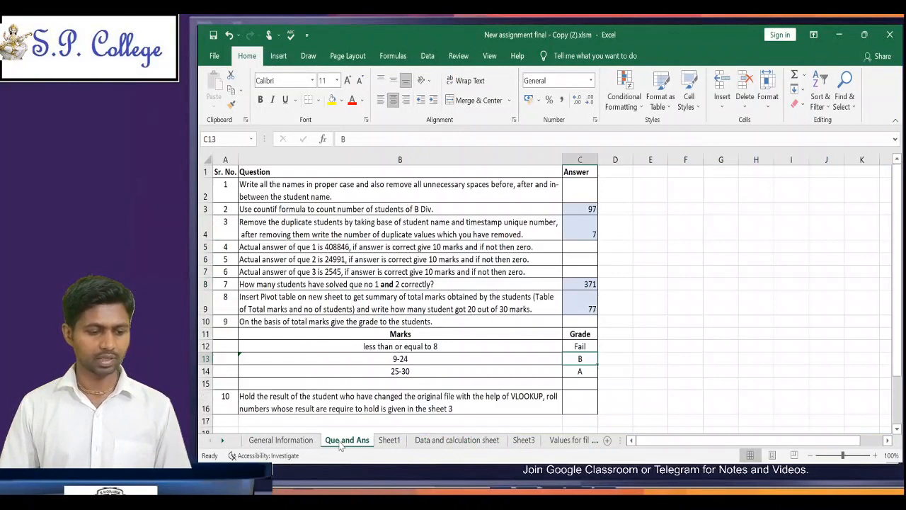
pyautogui.click(318, 403)
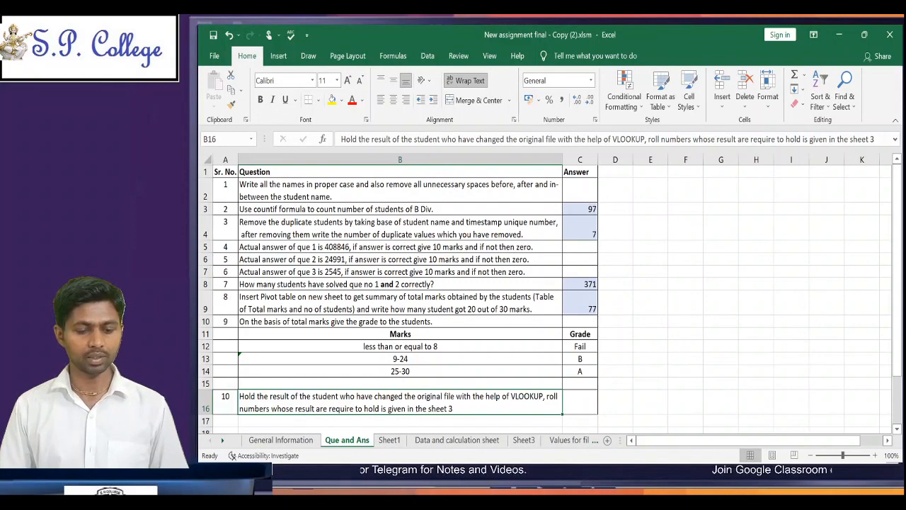
pyautogui.click(523, 441)
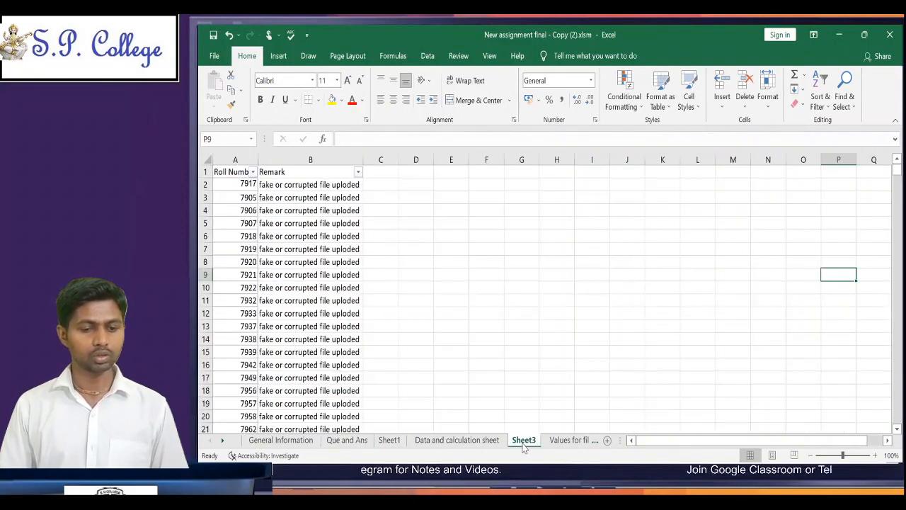
pyautogui.click(243, 186)
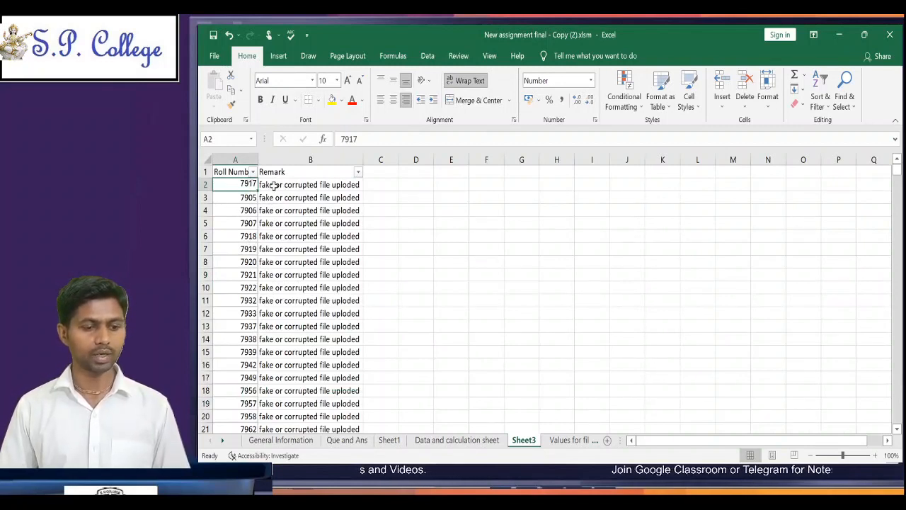
pyautogui.click(274, 185)
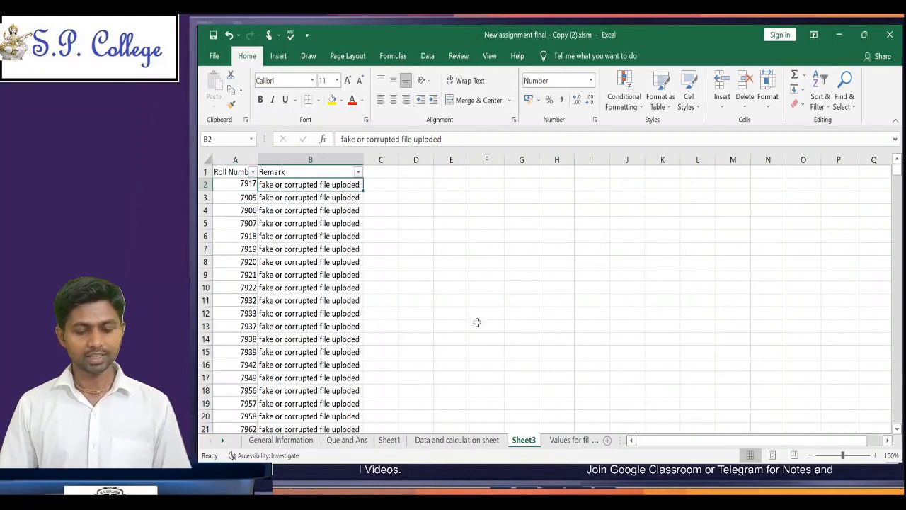
# Step: Start a VLOOKUP formula in Q3 of the Data and calculation sheet with the roll number in C3 as lookup value
pyautogui.click(464, 442)
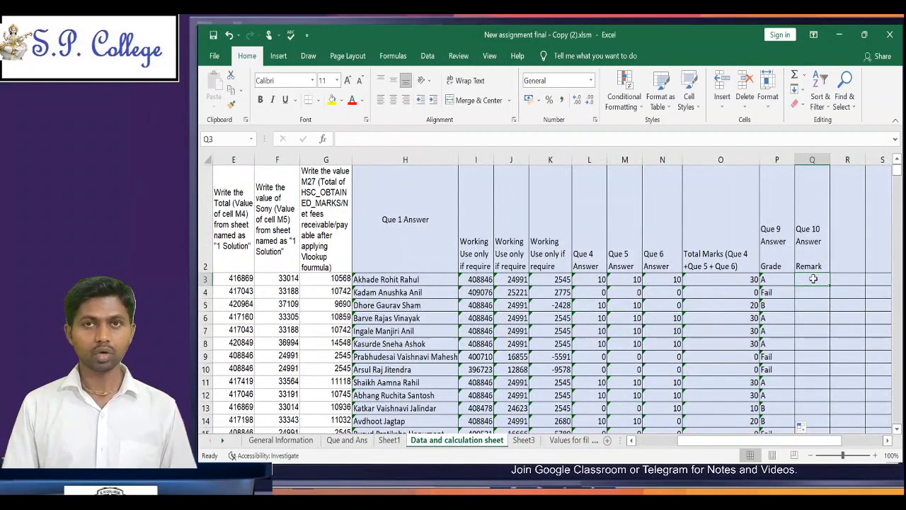
pyautogui.write('=')
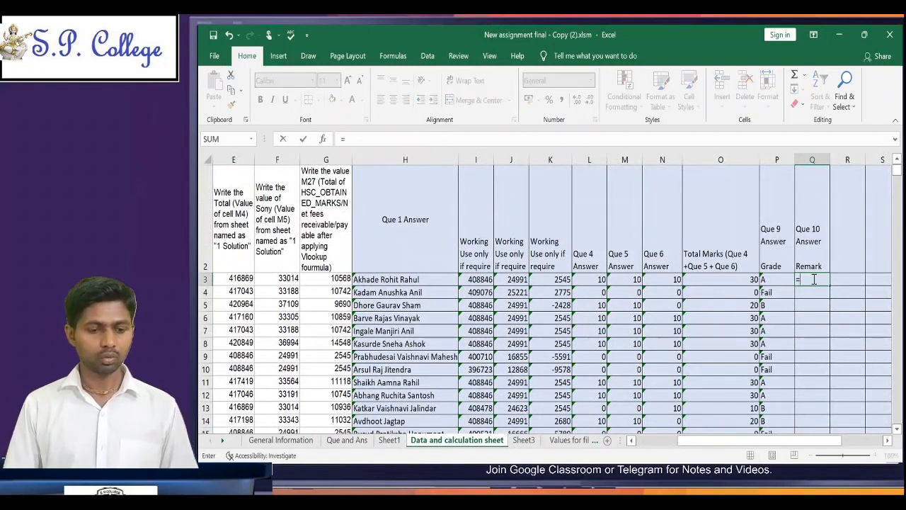
pyautogui.write('v')
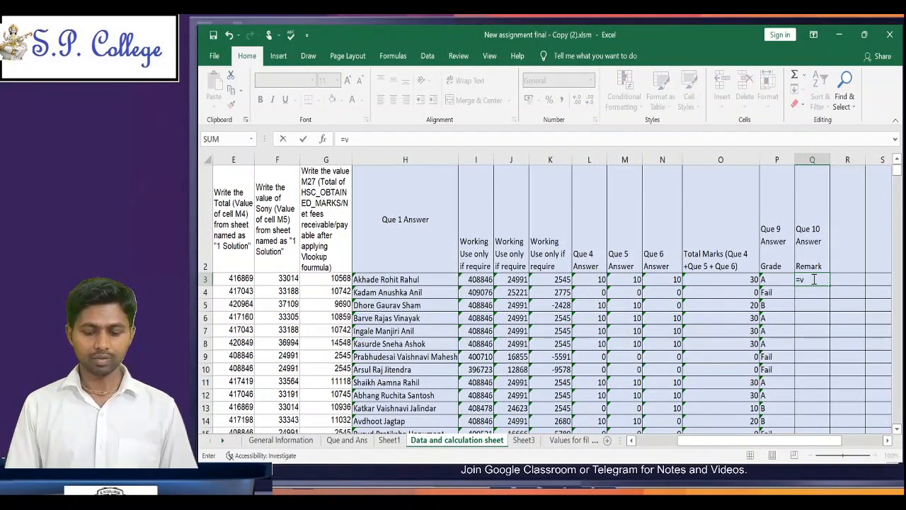
pyautogui.write('l')
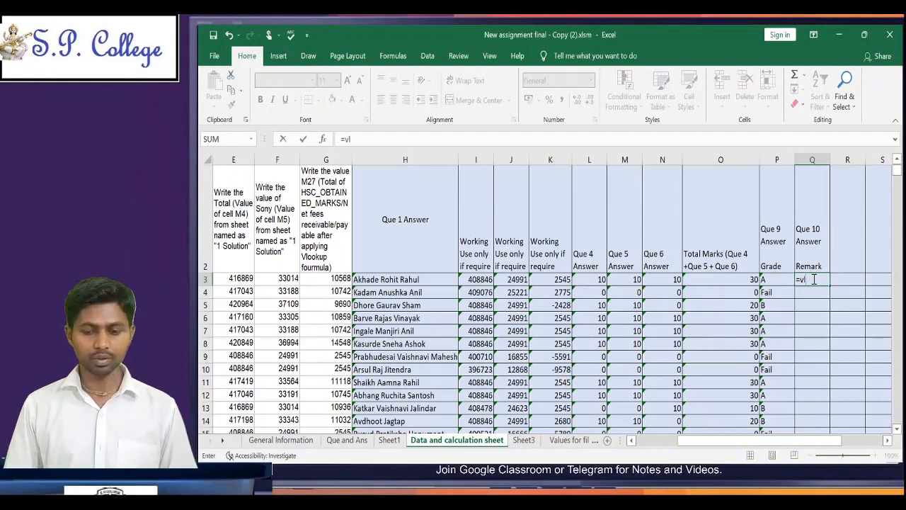
pyautogui.press('Tab')
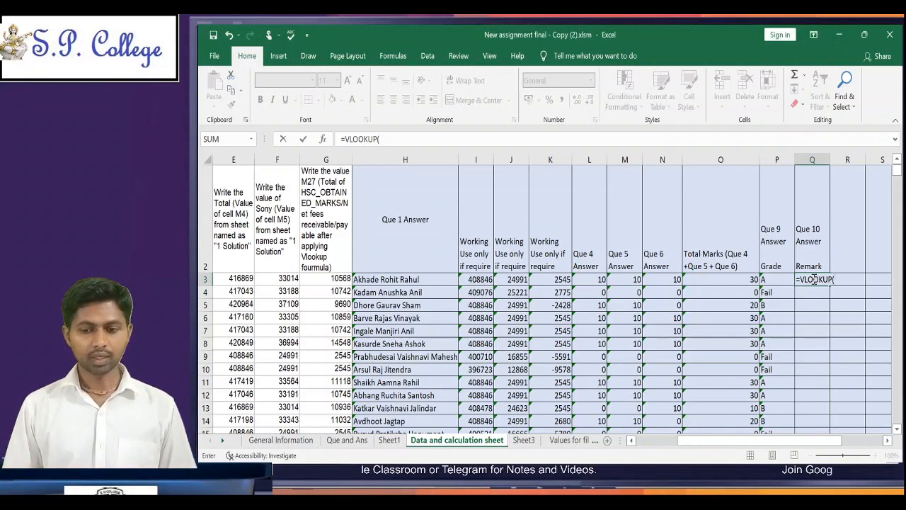
pyautogui.press('Left')
pyautogui.press('Left')
pyautogui.press('Left')
pyautogui.press('Left')
pyautogui.press('Left')
pyautogui.press('Left')
pyautogui.press('Left')
pyautogui.press('Left')
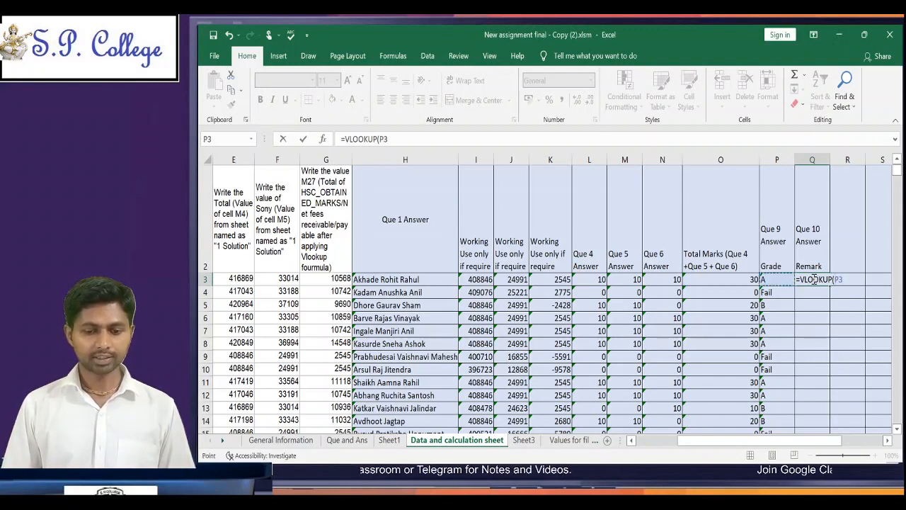
pyautogui.press('Left')
pyautogui.press('Left')
pyautogui.press('Left')
pyautogui.press('Left')
pyautogui.press('Left')
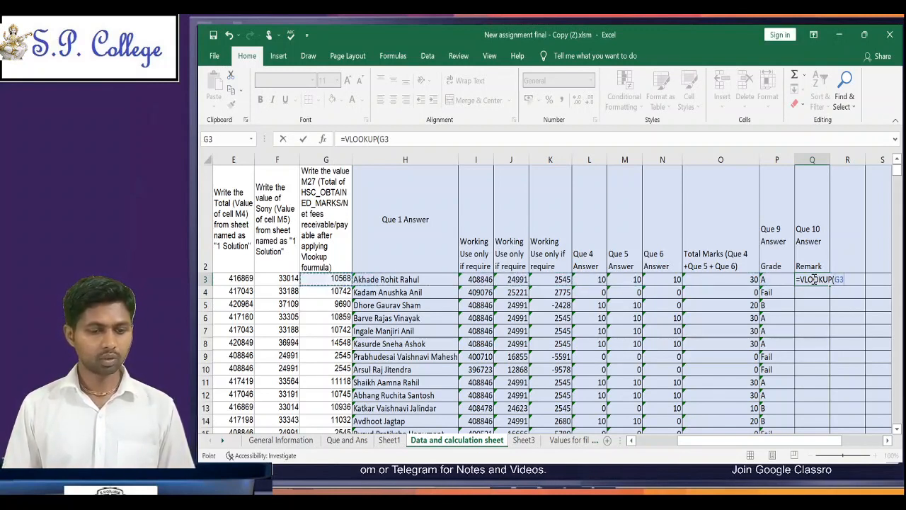
pyautogui.press('Left')
pyautogui.press('Left')
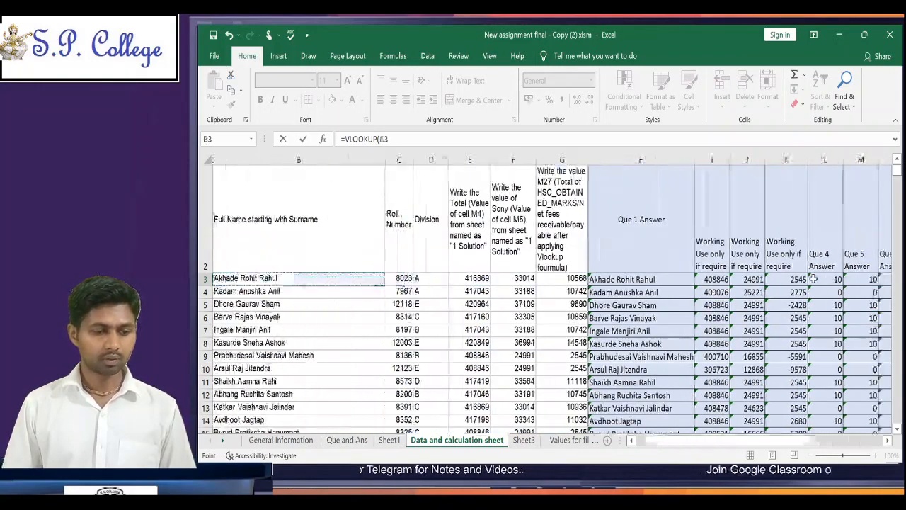
pyautogui.press('Right')
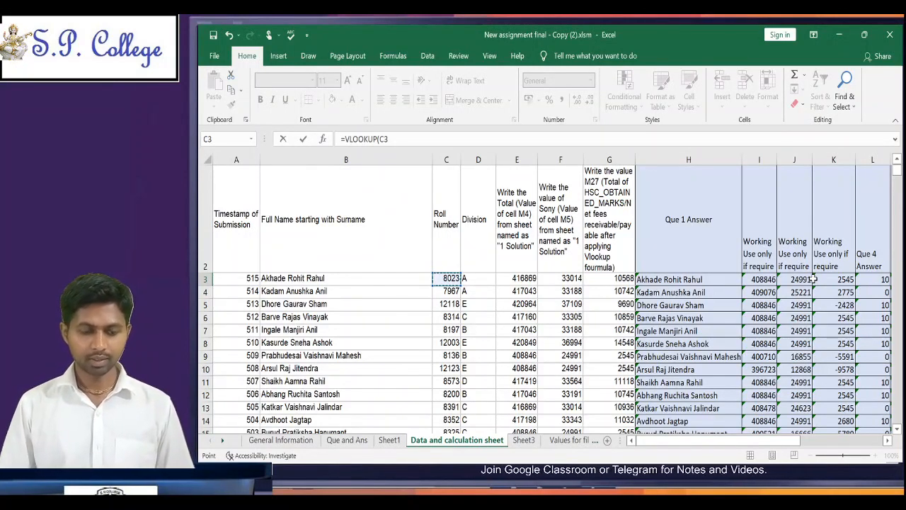
pyautogui.write(',')
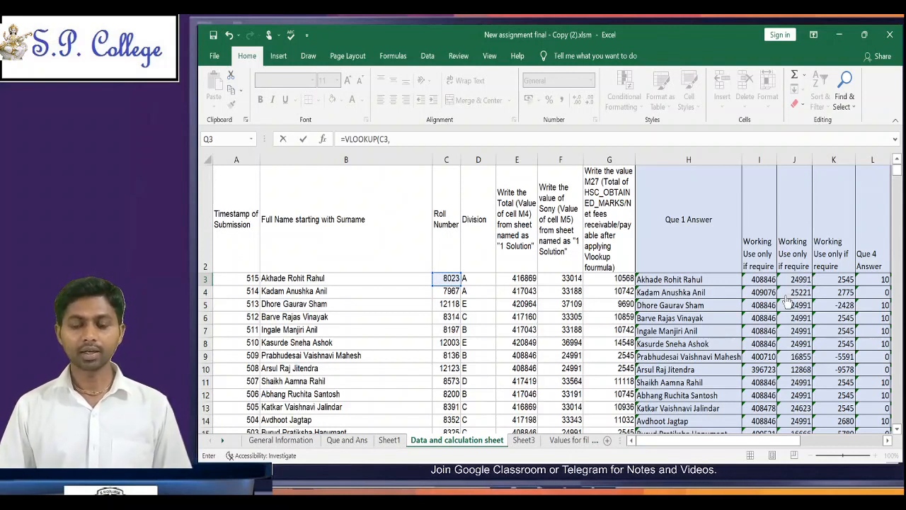
# Step: Set the VLOOKUP's table array to the roll number and remark range Sheet3!A2:B161
pyautogui.click(525, 441)
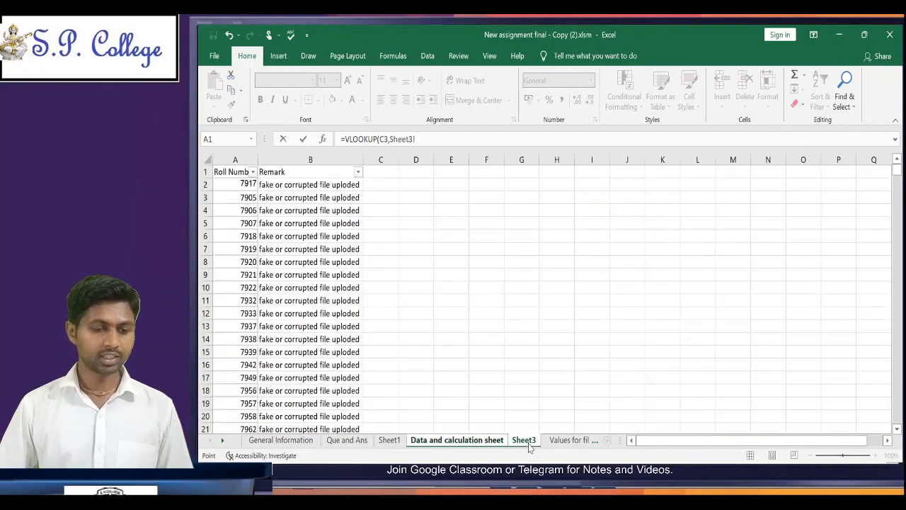
pyautogui.click(240, 185)
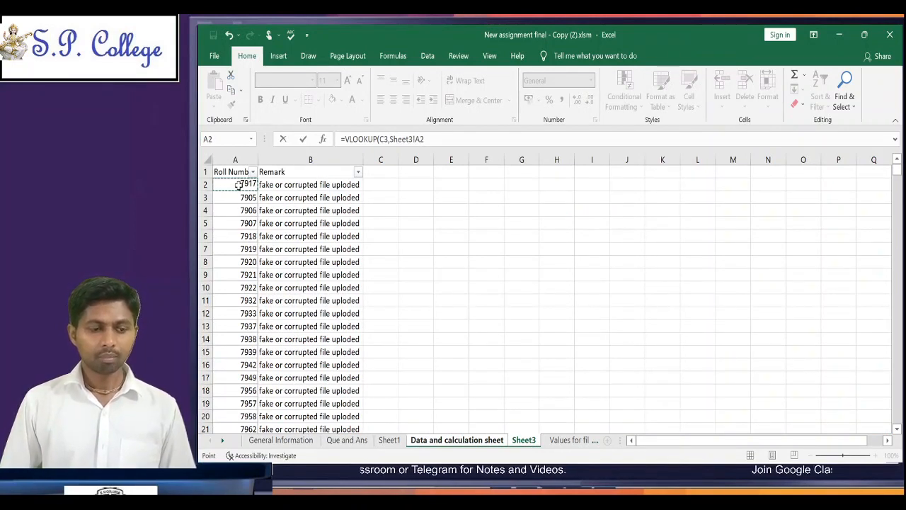
pyautogui.hotkey('shift', 'Right')
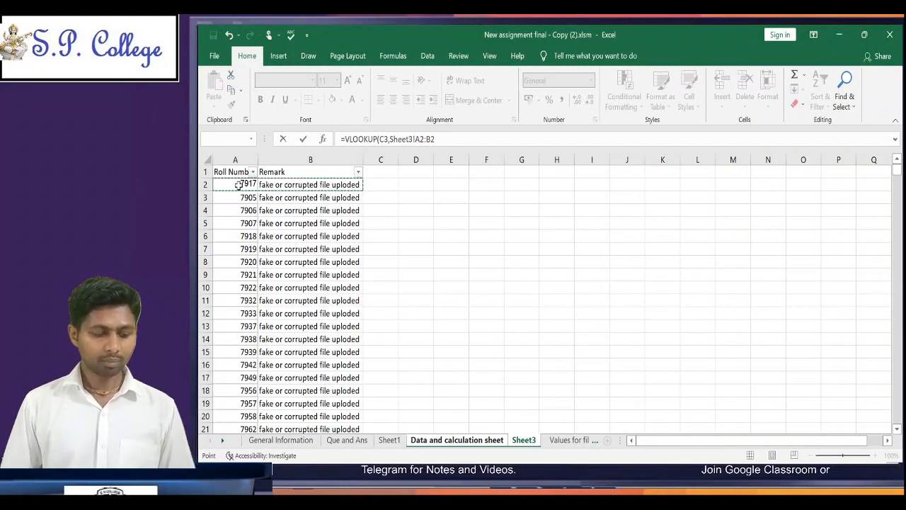
pyautogui.hotkey('shift', 'Left')
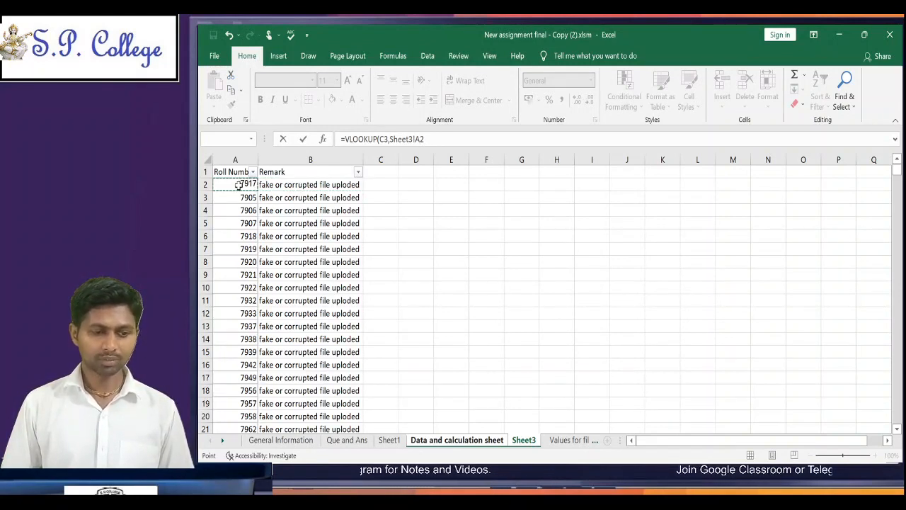
pyautogui.hotkey('shift', 'Right')
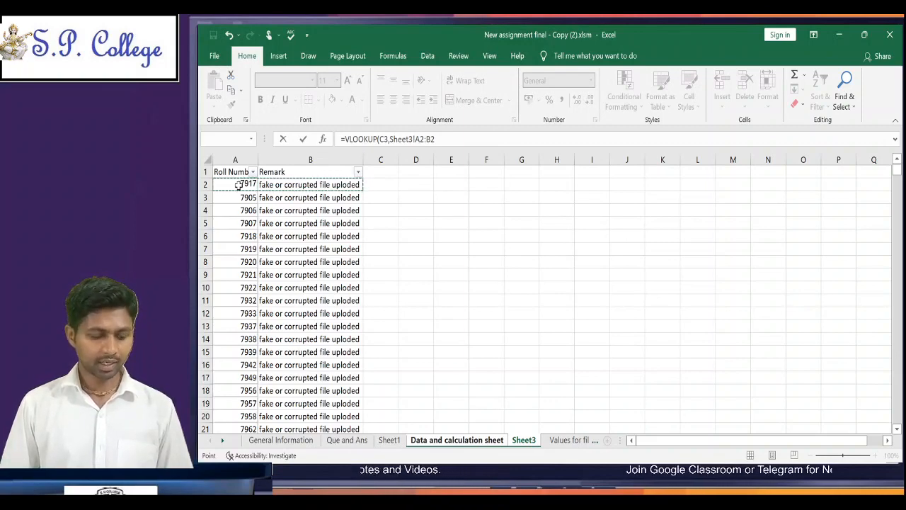
pyautogui.hotkey('ctrl', 'shift', 'Down')
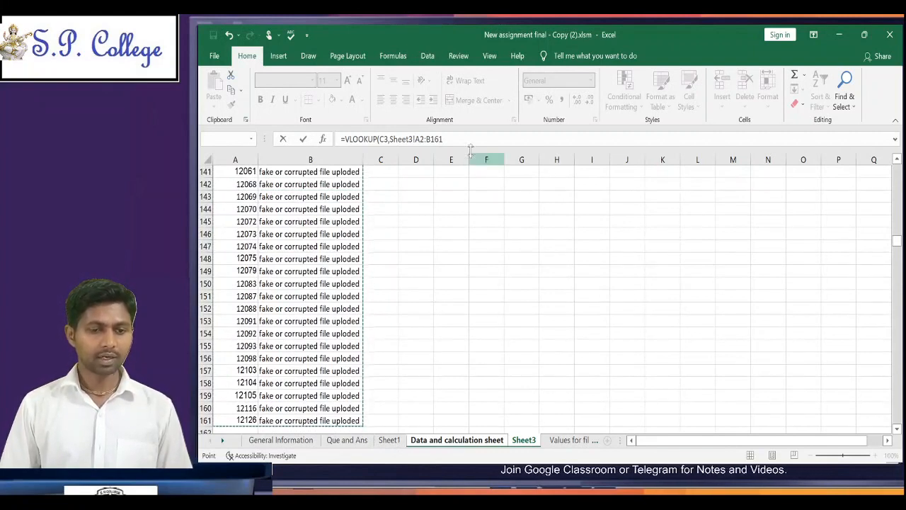
pyautogui.write(',')
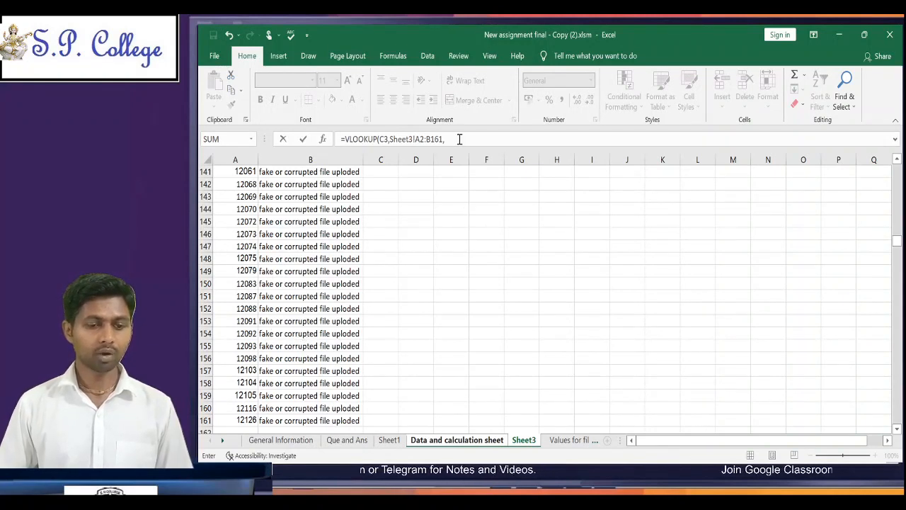
# Step: Give the VLOOKUP column index 2 and FALSE for an exact match, and enter the completed formula in Q3
pyautogui.write('2,')
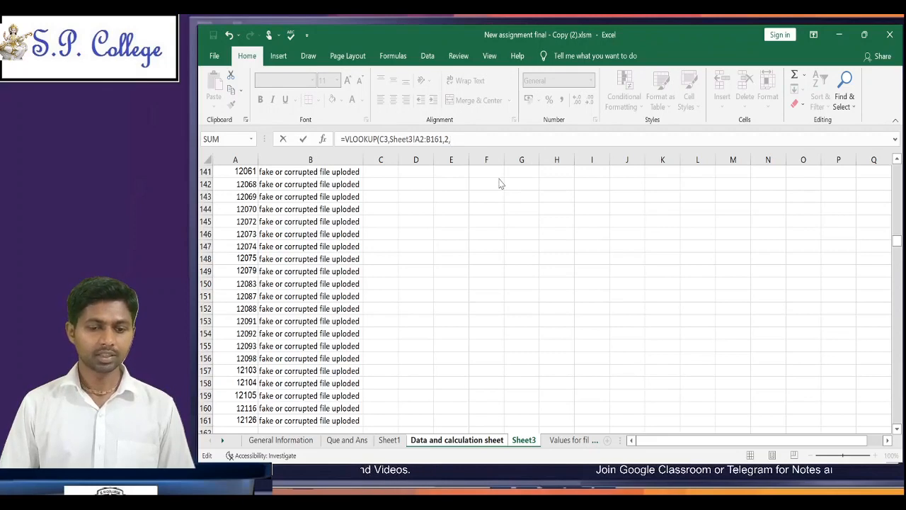
pyautogui.write('FALSE')
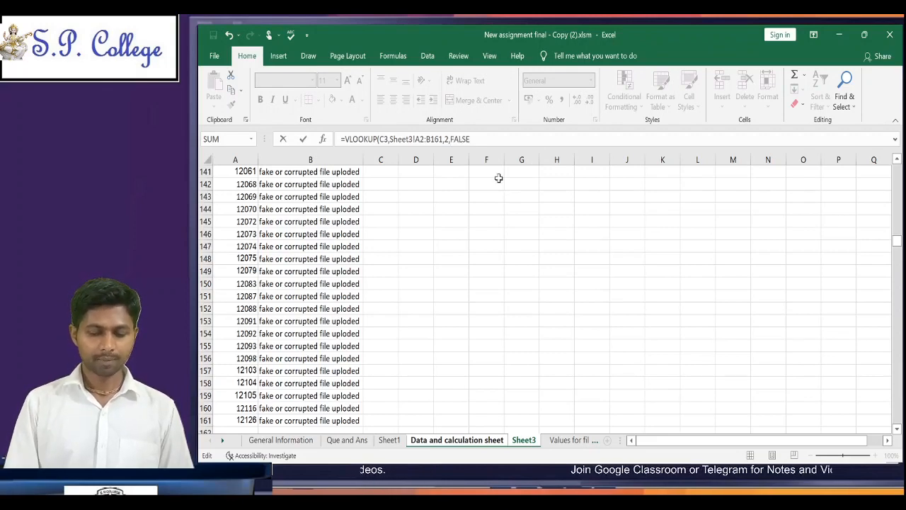
pyautogui.write(')')
pyautogui.press('Return')
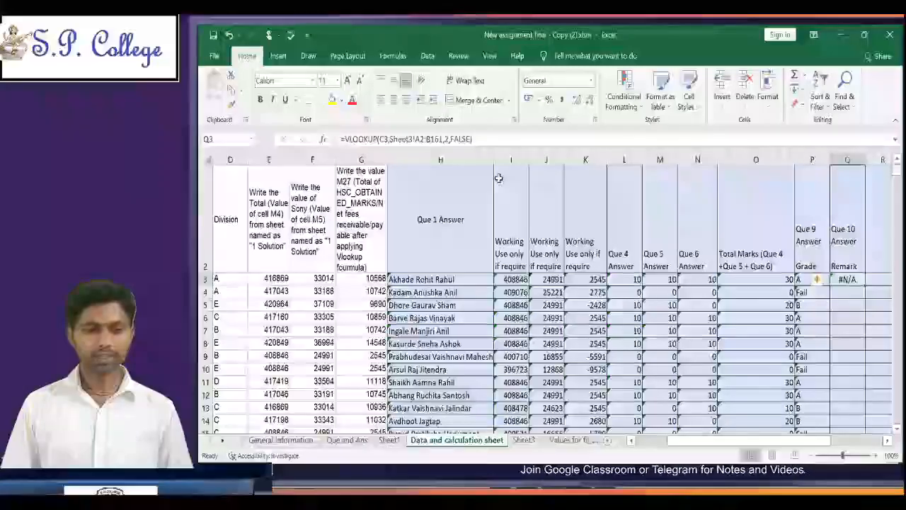
pyautogui.press('Left')
pyautogui.press('Left')
pyautogui.press('Left')
pyautogui.press('Right')
pyautogui.press('Right')
pyautogui.press('Right')
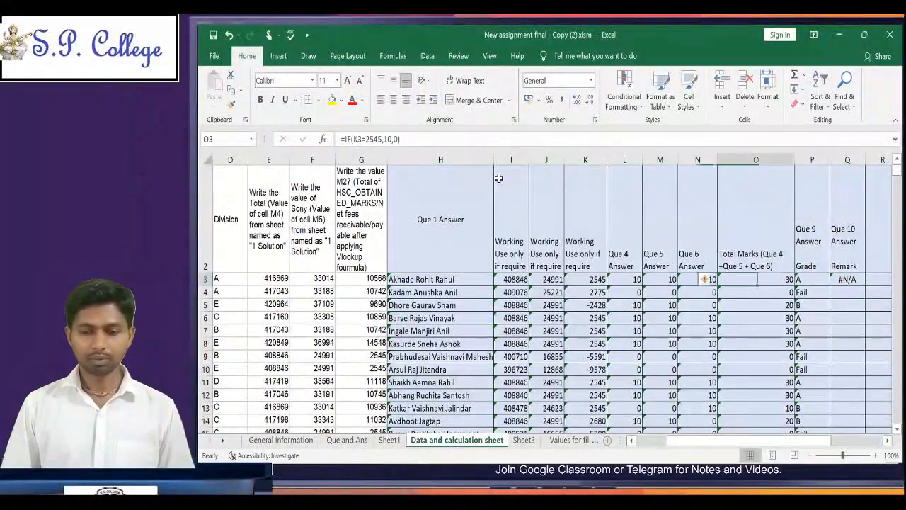
pyautogui.press('Left')
pyautogui.press('Left')
pyautogui.press('Right')
pyautogui.press('Right')
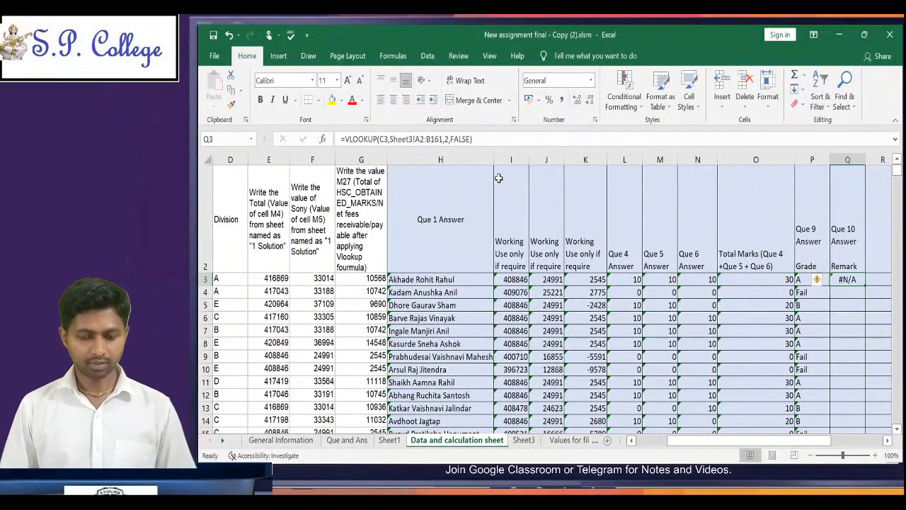
pyautogui.hotkey('ctrl', 'c')
pyautogui.press('Left')
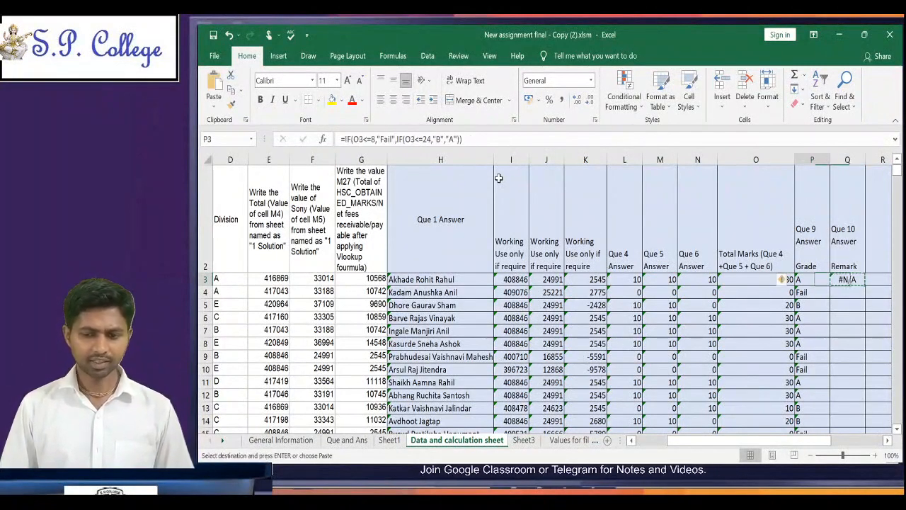
pyautogui.press('Right')
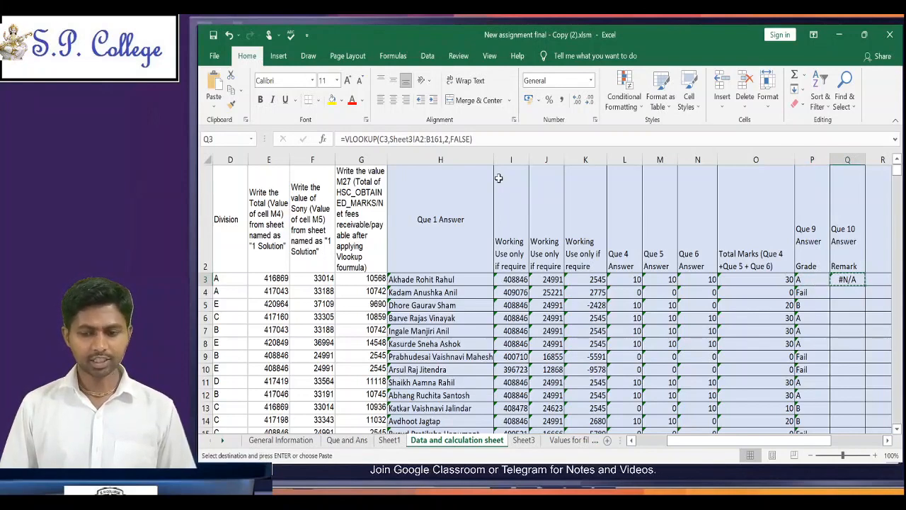
# Step: Make the table array in Q3's VLOOKUP absolute as Sheet3!$A$2:$B$161
pyautogui.press('F2')
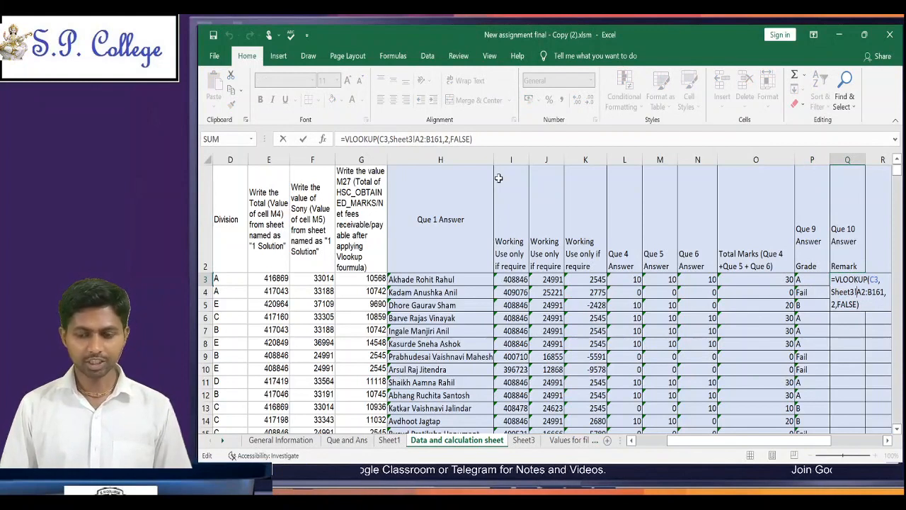
pyautogui.hotkey('shift', 'Right')
pyautogui.hotkey('shift', 'Right')
pyautogui.hotkey('shift', 'Right')
pyautogui.hotkey('shift', 'Right')
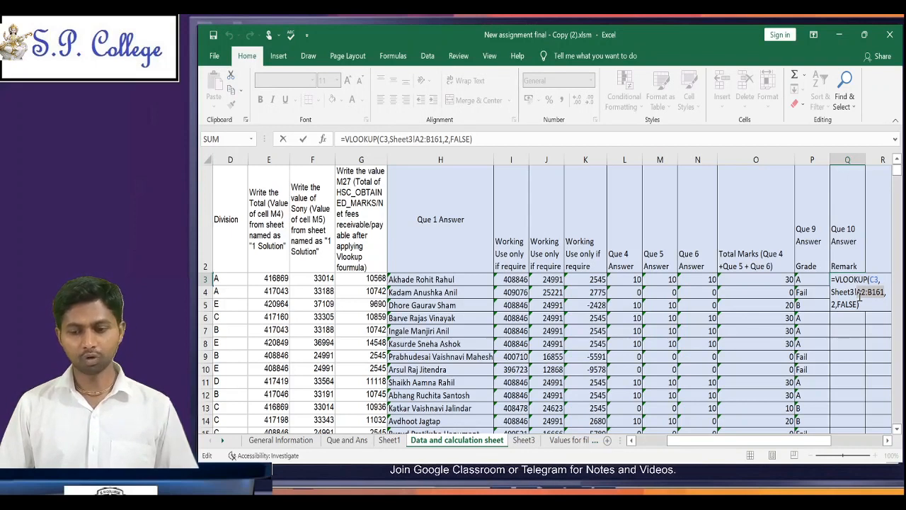
pyautogui.press('F4')
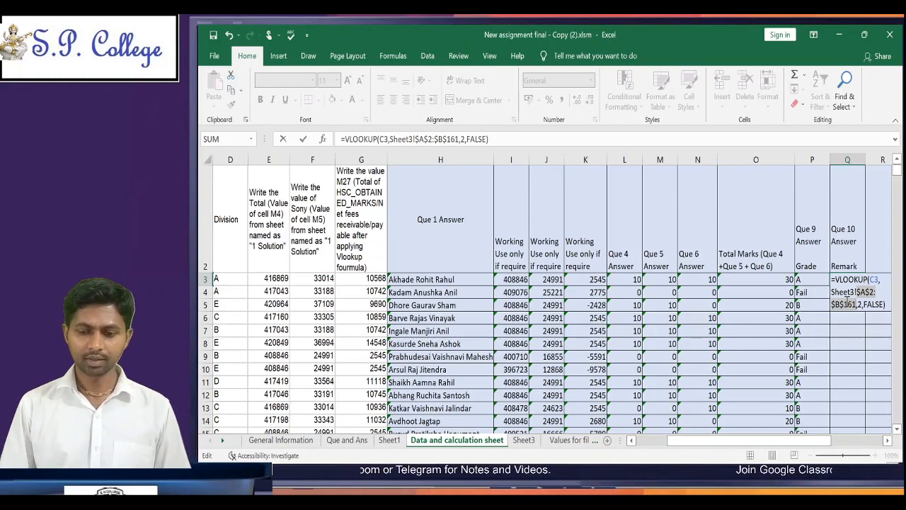
pyautogui.press('Return')
pyautogui.press('Up')
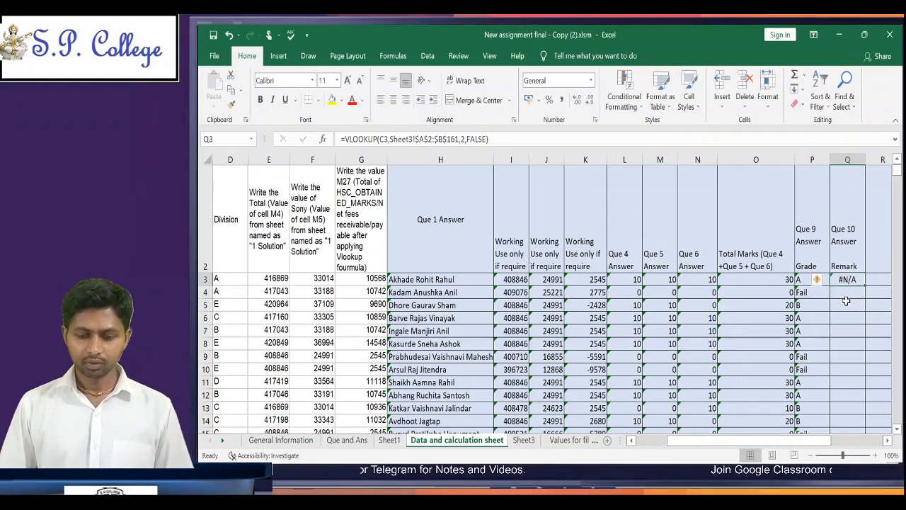
# Step: Copy the VLOOKUP formula from Q3 down the Remark column through Q510
pyautogui.hotkey('ctrl', 'c')
pyautogui.press('Left')
pyautogui.hotkey('ctrl', 'Down')
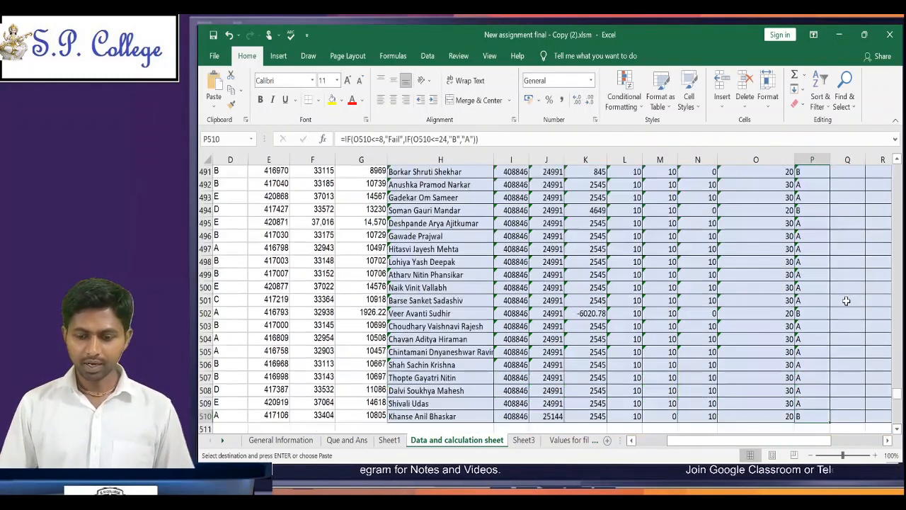
pyautogui.press('Right')
pyautogui.hotkey('ctrl', 'shift', 'Up')
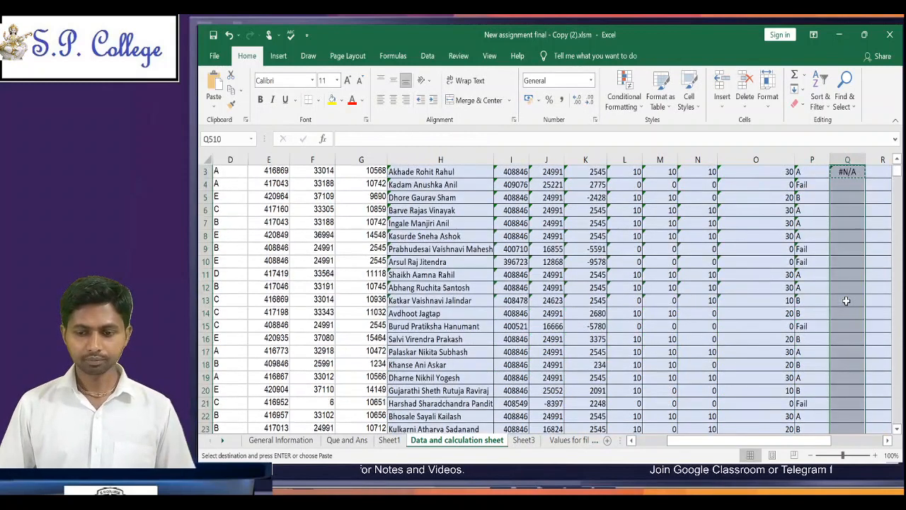
pyautogui.hotkey('ctrl', 'v')
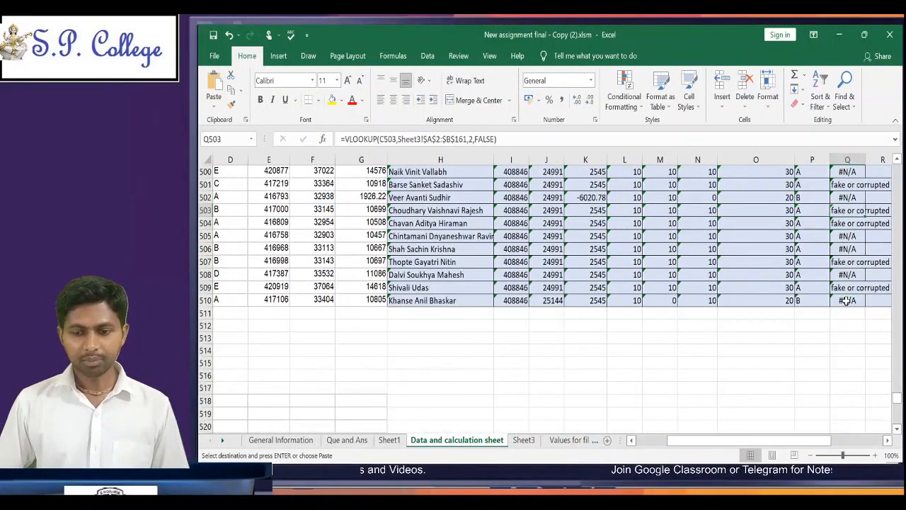
# Step: Examine the lookup results in the first rows of the Remark column and return to Q3
pyautogui.hotkey('ctrl', 'Up')
pyautogui.press('Down')
pyautogui.press('Down')
pyautogui.press('Down')
pyautogui.press('Down')
pyautogui.press('Down')
pyautogui.press('Down')
pyautogui.press('Down')
pyautogui.press('Down')
pyautogui.press('Down')
pyautogui.press('Down')
pyautogui.press('Down')
pyautogui.press('Down')
pyautogui.press('Down')
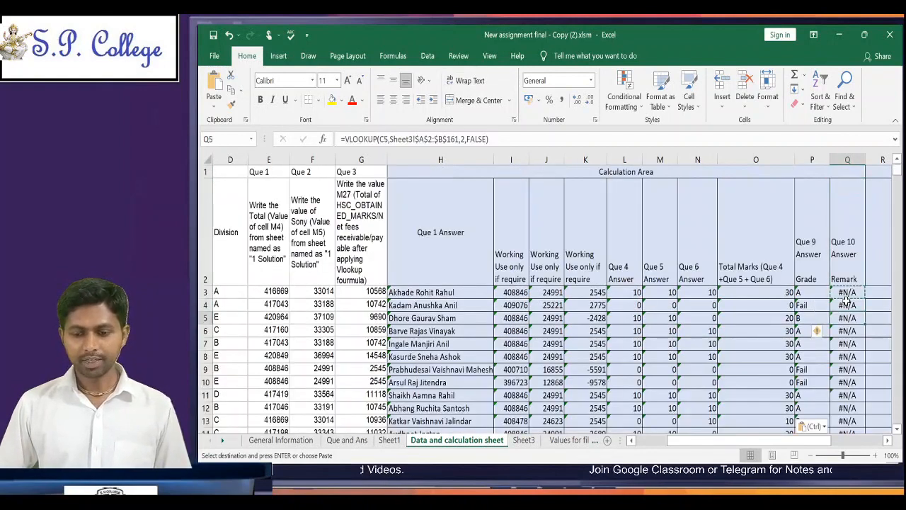
pyautogui.press('Down')
pyautogui.press('Down')
pyautogui.press('Down')
pyautogui.press('Down')
pyautogui.press('Down')
pyautogui.press('Down')
pyautogui.press('Down')
pyautogui.press('Down')
pyautogui.press('Down')
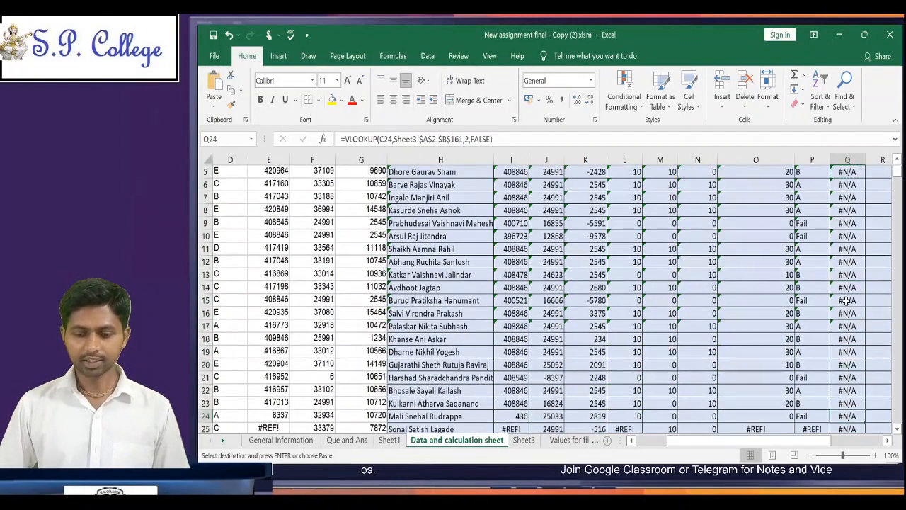
pyautogui.press('Down')
pyautogui.press('Down')
pyautogui.press('Down')
pyautogui.press('Down')
pyautogui.press('Down')
pyautogui.press('Up')
pyautogui.press('Up')
pyautogui.press('Up')
pyautogui.press('Up')
pyautogui.press('Up')
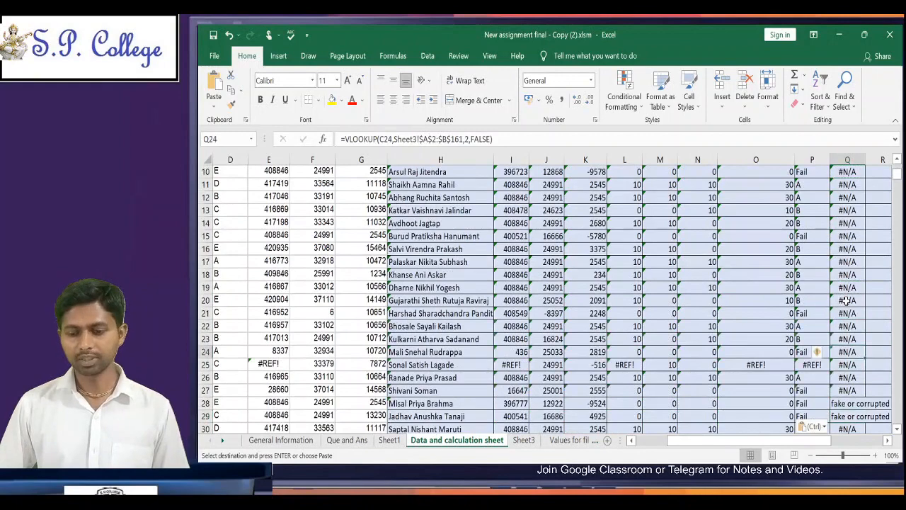
pyautogui.press('Up')
pyautogui.press('Up')
pyautogui.press('Up')
pyautogui.press('Up')
pyautogui.press('Up')
pyautogui.press('Up')
pyautogui.press('Up')
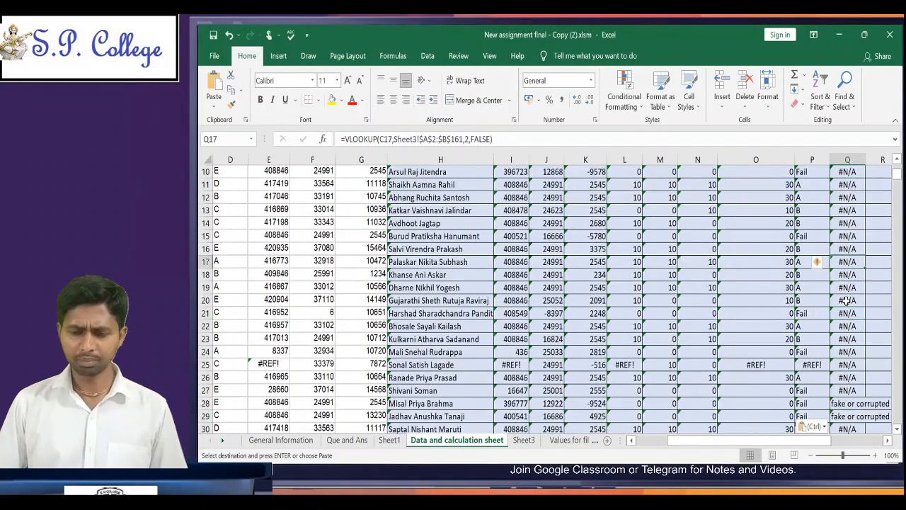
pyautogui.press('Up')
pyautogui.press('Up')
pyautogui.press('Up')
pyautogui.press('Up')
pyautogui.press('Up')
pyautogui.press('Up')
pyautogui.press('Up')
pyautogui.press('Up')
pyautogui.press('Up')
pyautogui.press('Up')
pyautogui.press('Up')
pyautogui.press('Up')
pyautogui.press('Up')
pyautogui.press('Up')
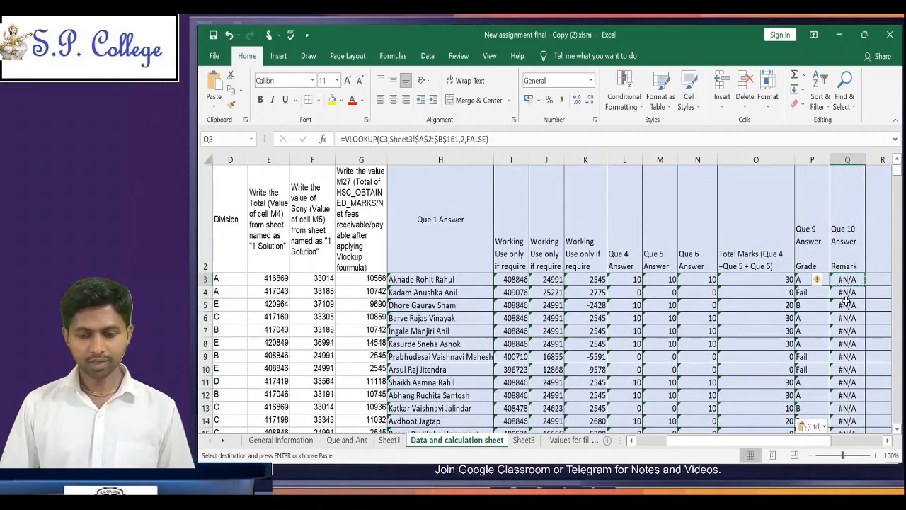
# Step: Wrap Q3's VLOOKUP in IFERROR with a single space " " as the value for errors
pyautogui.press('F2')
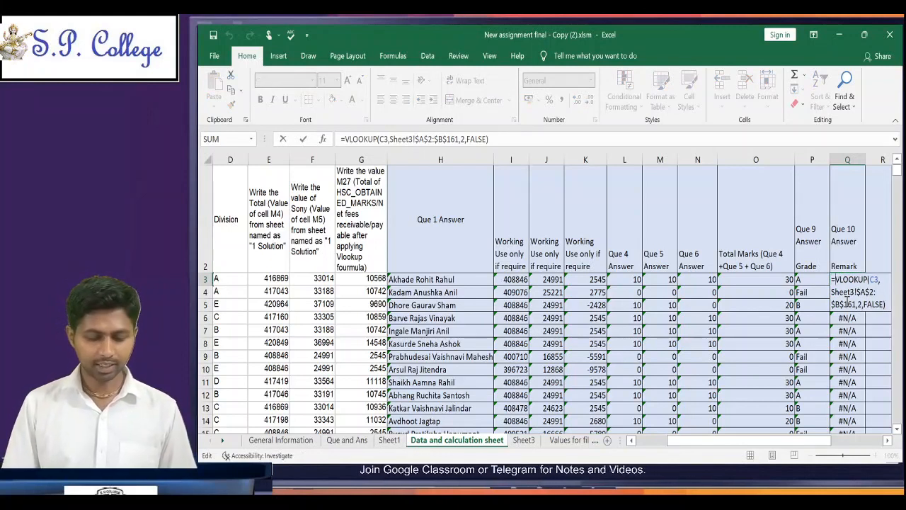
pyautogui.write('iferr')
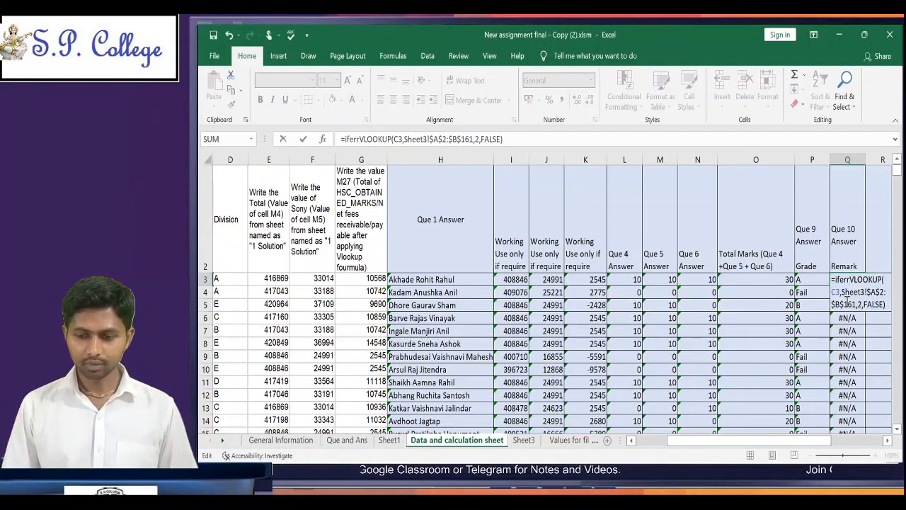
pyautogui.press('Tab')
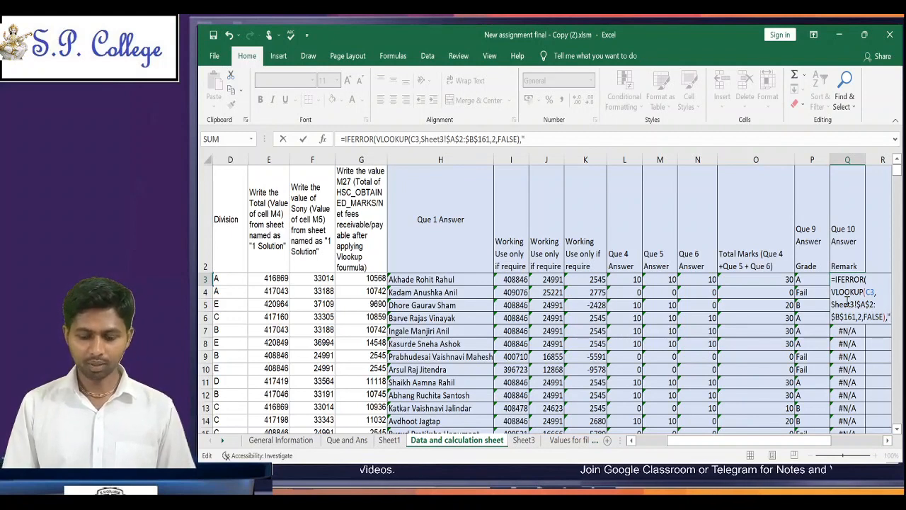
pyautogui.write('"')
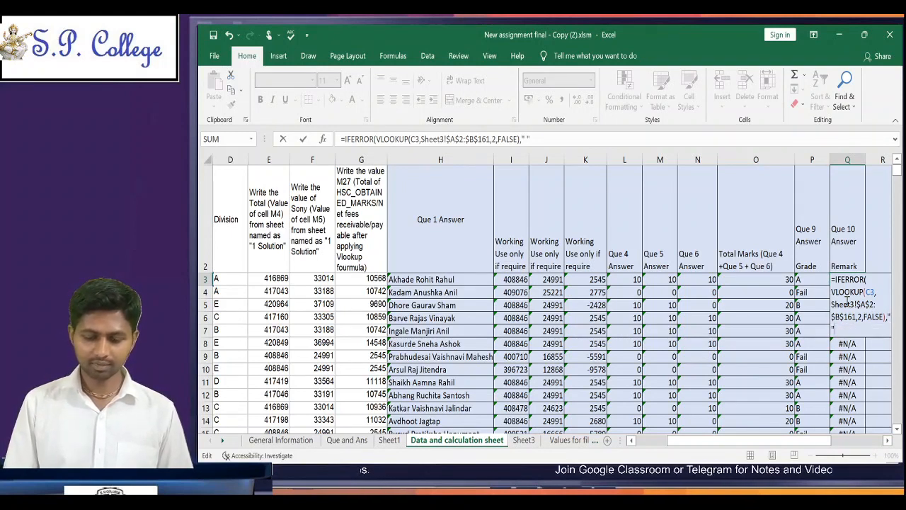
pyautogui.write(')')
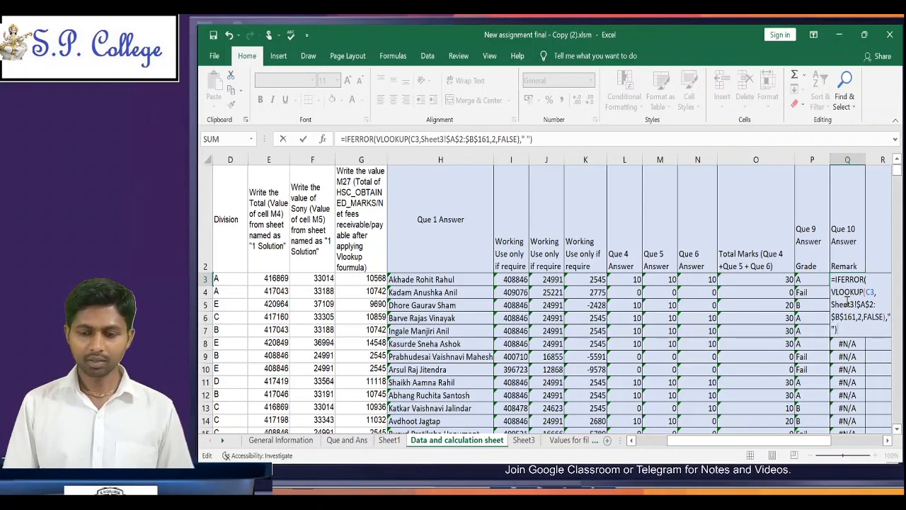
pyautogui.hotkey('ctrl', 'Return')
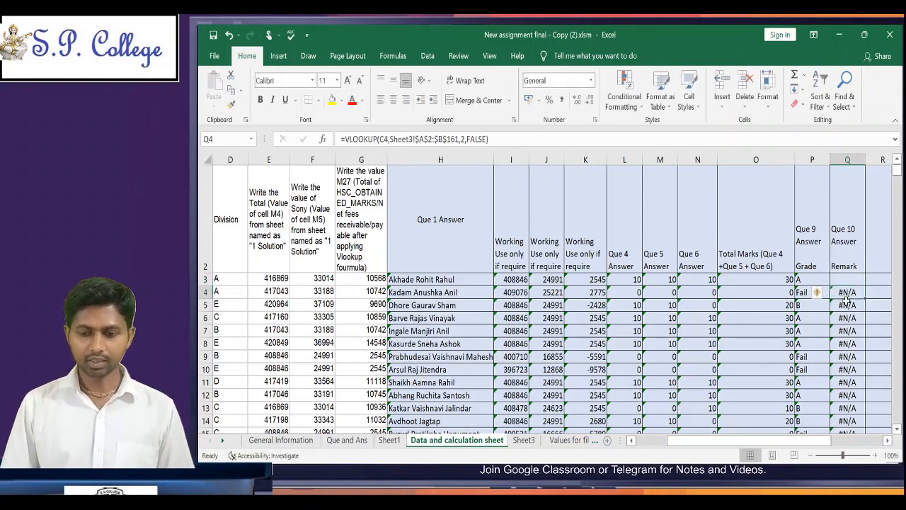
# Step: Copy the IFERROR formula from Q3 over the remaining Remark cells Q4:Q510
pyautogui.hotkey('ctrl', 'c')
pyautogui.click(846, 293)
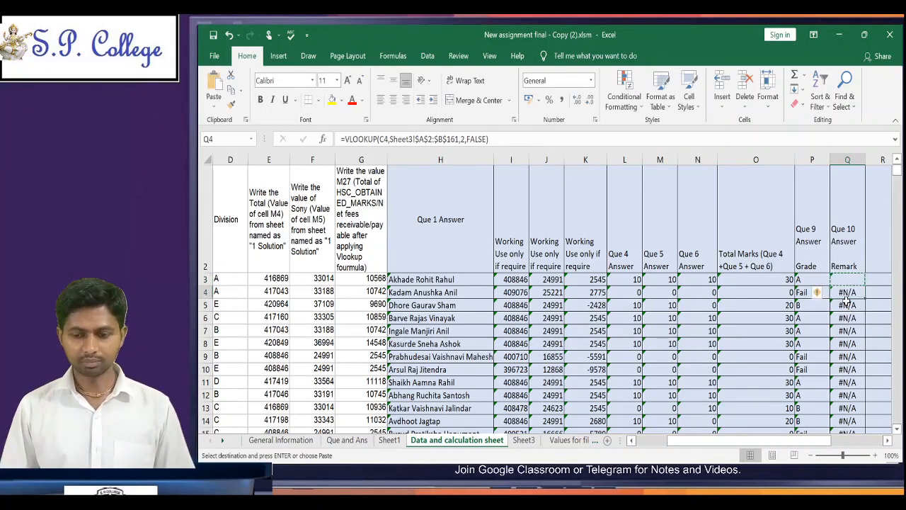
pyautogui.hotkey('ctrl', 'shift', 'Down')
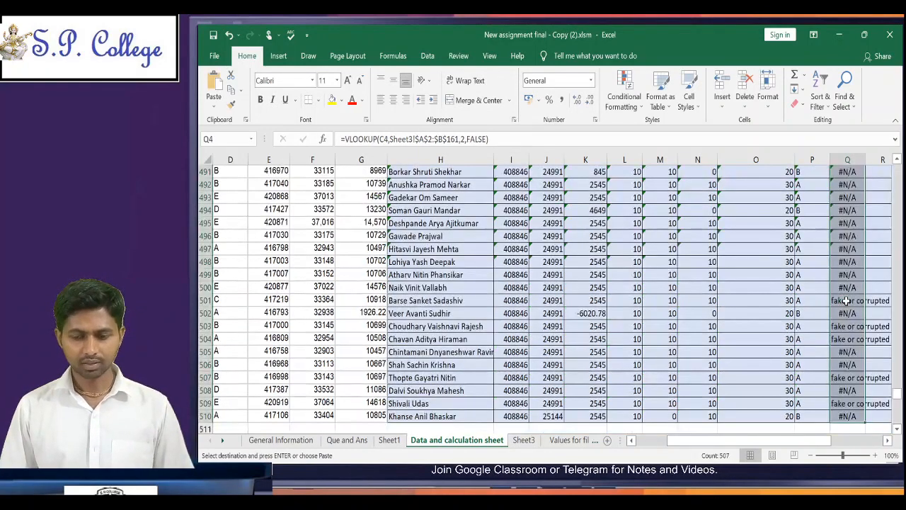
pyautogui.hotkey('ctrl', 'v')
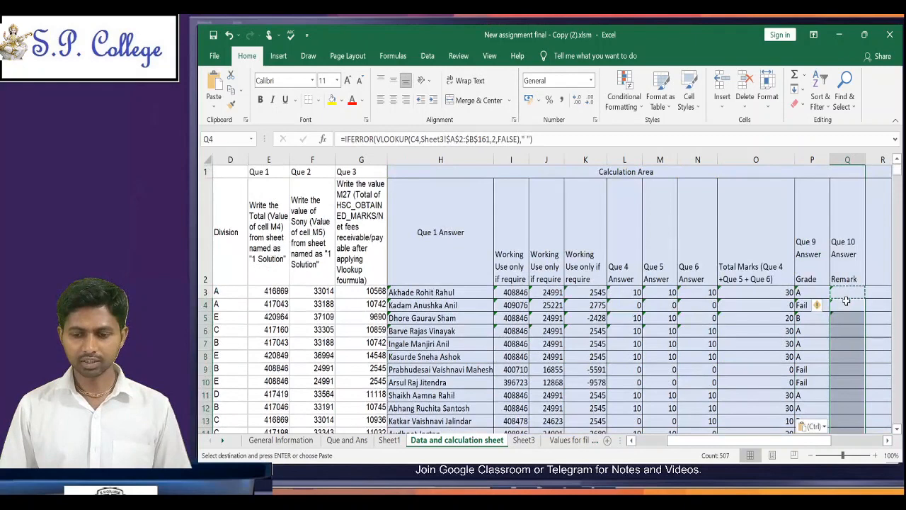
# Step: Review the Remark column's results down to about row 34 and check the top rows again
pyautogui.press('Down')
pyautogui.press('Down')
pyautogui.press('Down')
pyautogui.press('Down')
pyautogui.press('Down')
pyautogui.press('Down')
pyautogui.press('Down')
pyautogui.press('Down')
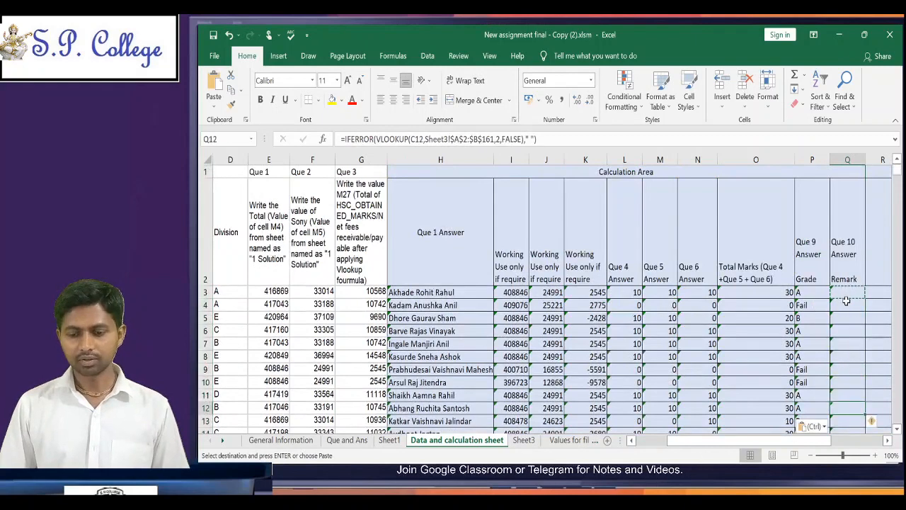
pyautogui.press('Down')
pyautogui.press('Down')
pyautogui.press('Down')
pyautogui.press('Down')
pyautogui.press('Down')
pyautogui.press('Down')
pyautogui.press('Down')
pyautogui.press('Down')
pyautogui.press('Down')
pyautogui.press('Down')
pyautogui.press('Down')
pyautogui.press('Down')
pyautogui.press('Down')
pyautogui.press('Down')
pyautogui.press('Down')
pyautogui.press('Down')
pyautogui.press('Down')
pyautogui.press('Down')
pyautogui.press('Down')
pyautogui.press('Down')
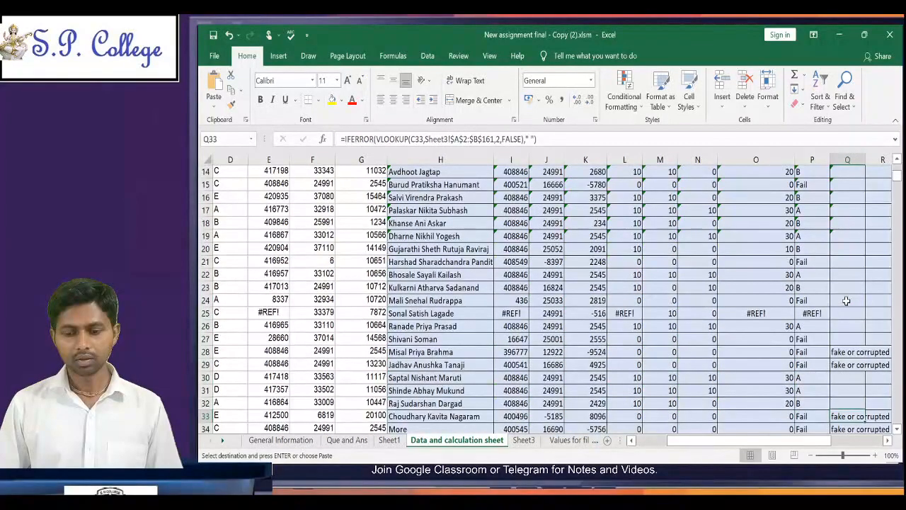
pyautogui.press('Down')
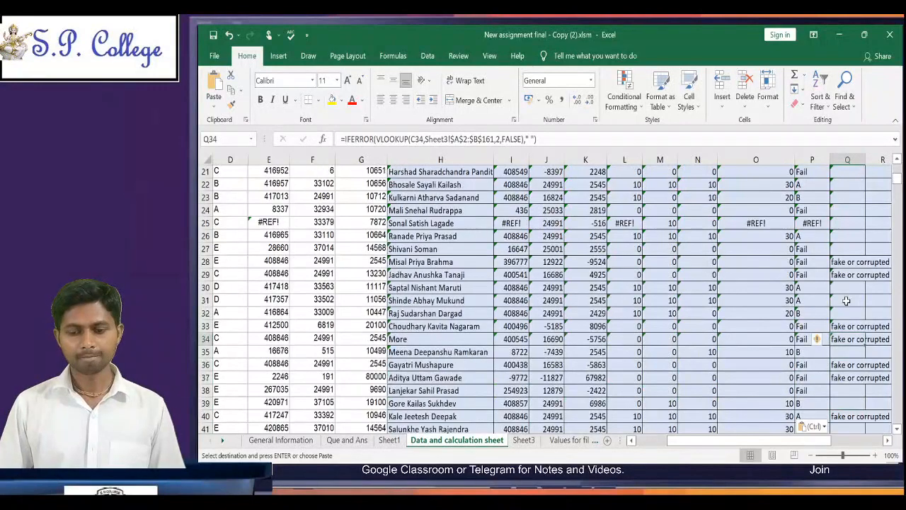
pyautogui.press('Up')
pyautogui.press('Up')
pyautogui.press('Up')
pyautogui.press('Up')
pyautogui.press('Up')
pyautogui.press('Up')
pyautogui.press('Up')
pyautogui.press('Up')
pyautogui.press('Up')
pyautogui.press('Up')
pyautogui.press('Up')
pyautogui.press('Up')
pyautogui.press('Up')
pyautogui.press('Up')
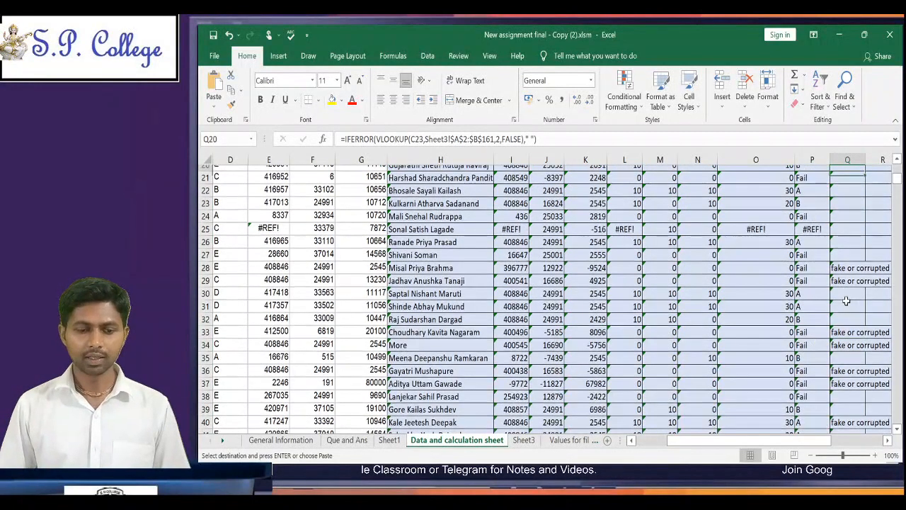
pyautogui.hotkey('ctrl', 'Up')
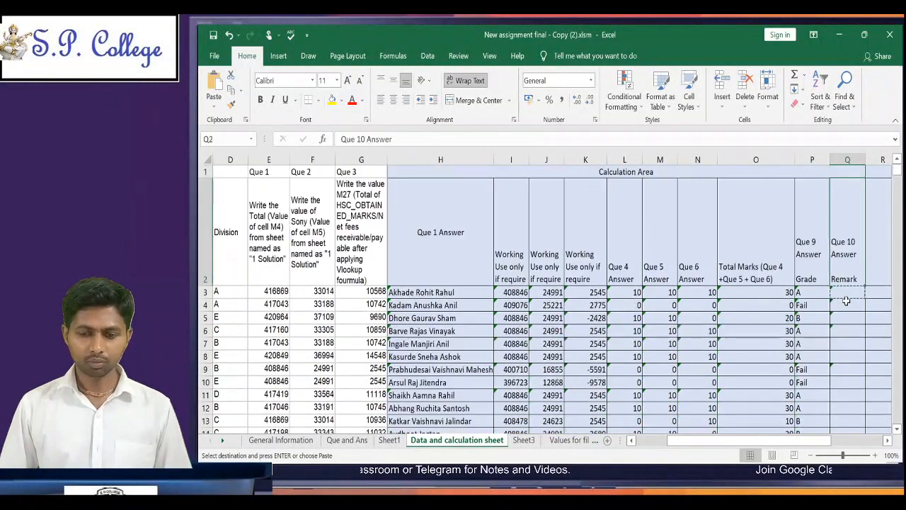
pyautogui.hotkey('ctrl', 'Down')
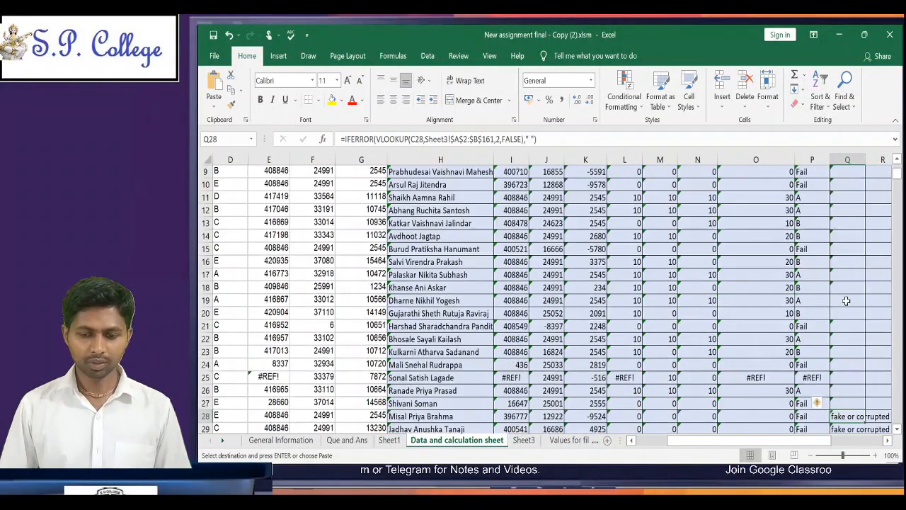
# Step: Examine the entries and formulas across row 25, from the first column to the grade in column P
pyautogui.press('Up')
pyautogui.press('Up')
pyautogui.press('Left')
pyautogui.press('Left')
pyautogui.press('Left')
pyautogui.press('Left')
pyautogui.press('Left')
pyautogui.press('Left')
pyautogui.press('Left')
pyautogui.press('Left')
pyautogui.press('Left')
pyautogui.press('Left')
pyautogui.press('Left')
pyautogui.press('Left')
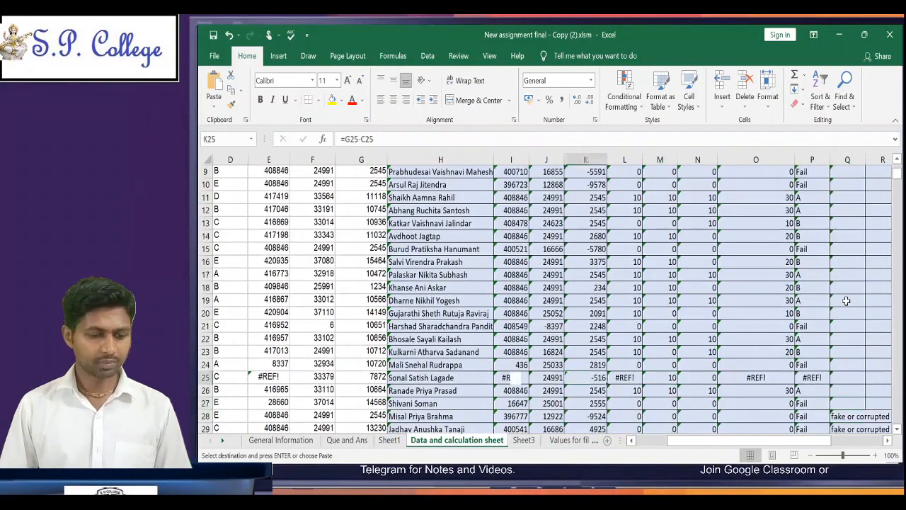
pyautogui.press('Left')
pyautogui.press('Left')
pyautogui.press('Left')
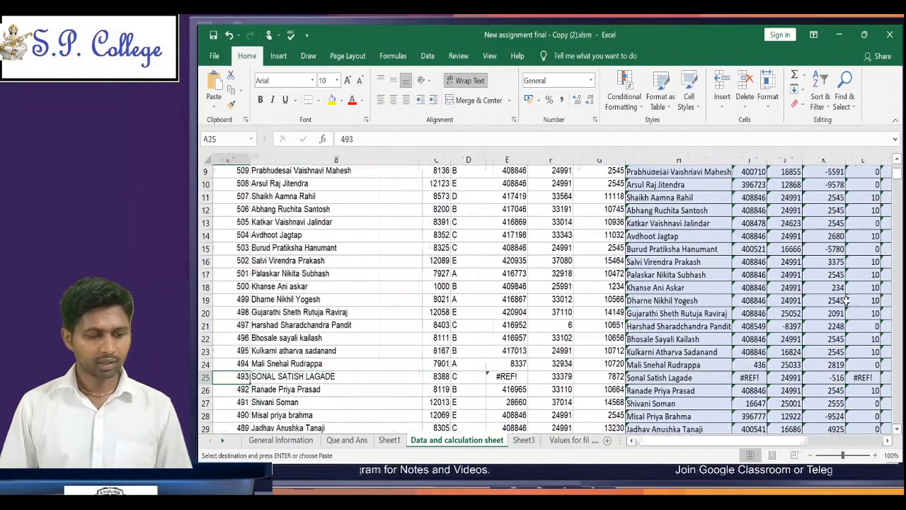
pyautogui.press('Right')
pyautogui.press('Right')
pyautogui.press('Right')
pyautogui.press('Right')
pyautogui.press('Left')
pyautogui.press('Left')
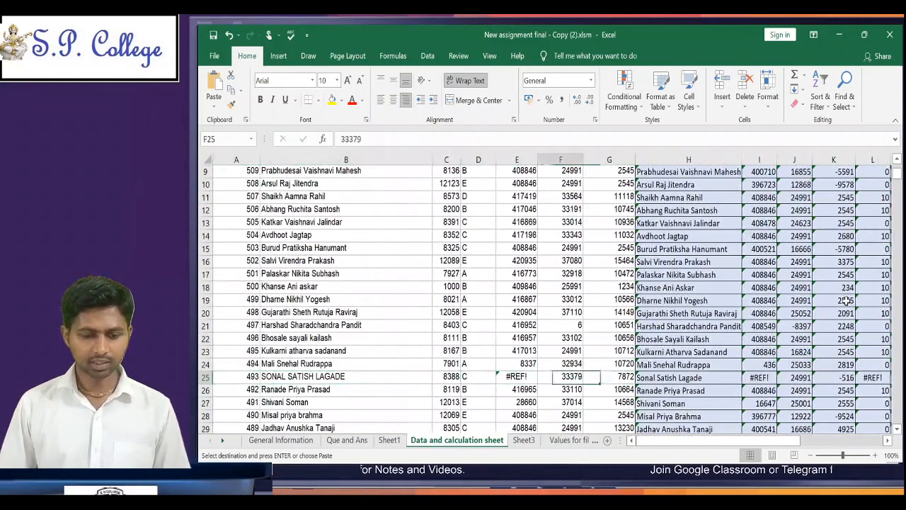
pyautogui.press('Right')
pyautogui.press('Right')
pyautogui.press('Right')
pyautogui.press('Right')
pyautogui.press('Right')
pyautogui.press('Right')
pyautogui.press('Right')
pyautogui.press('Right')
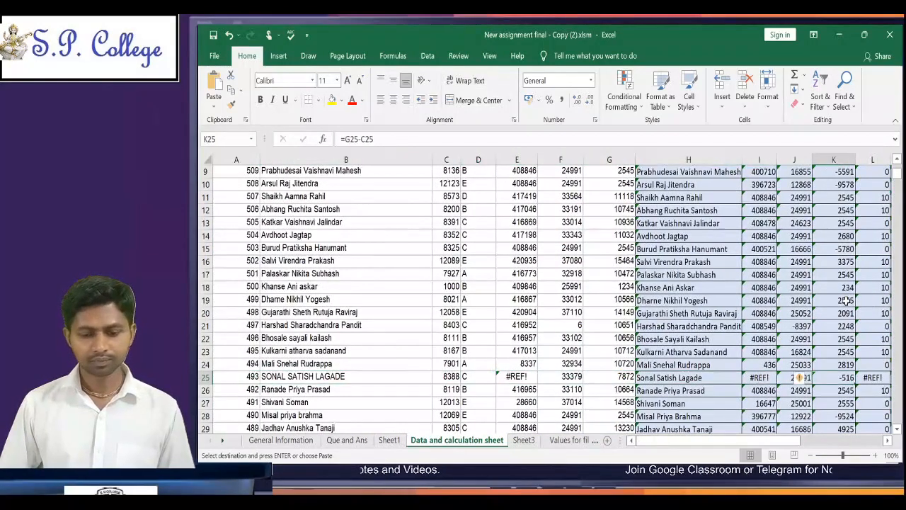
pyautogui.press('Right')
pyautogui.press('Right')
pyautogui.press('Right')
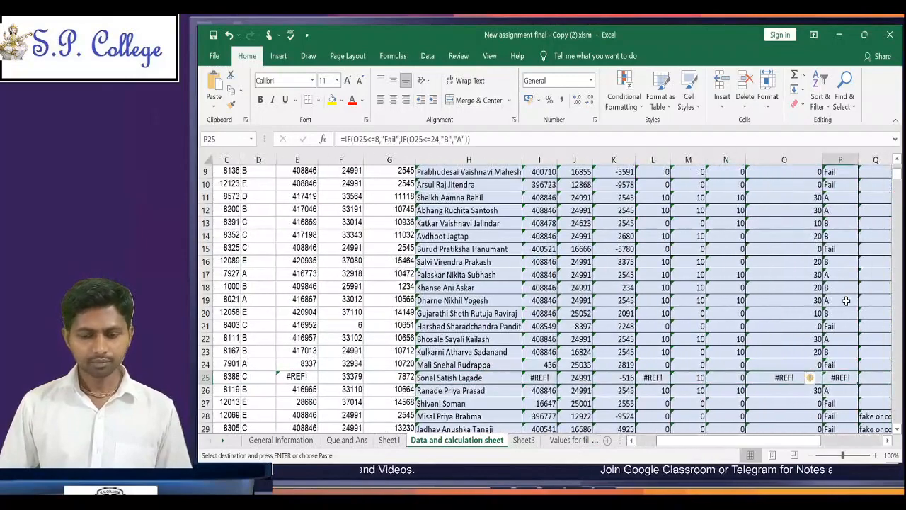
pyautogui.press('Left')
pyautogui.press('Left')
pyautogui.press('Left')
pyautogui.press('Left')
pyautogui.press('Left')
pyautogui.press('Left')
pyautogui.press('Left')
pyautogui.press('Left')
pyautogui.press('Left')
pyautogui.press('Left')
pyautogui.press('Left')
pyautogui.press('Left')
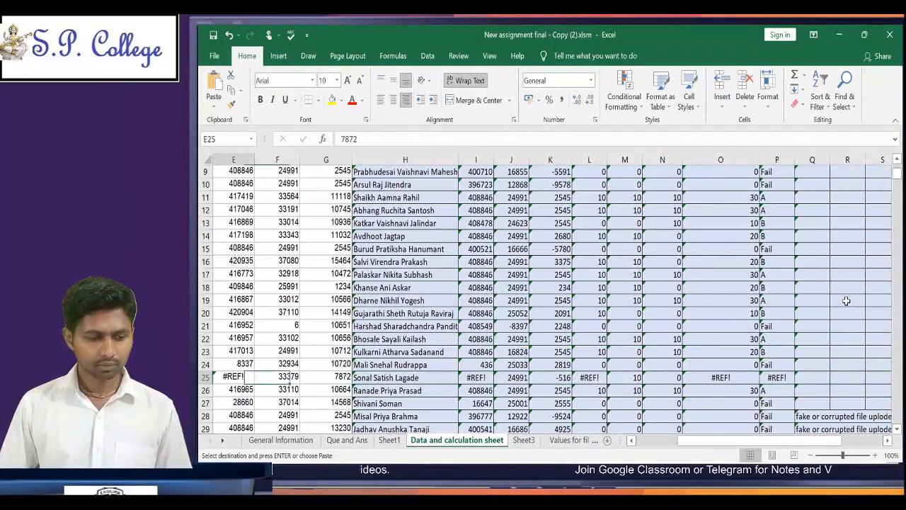
# Step: Examine the Que 1 values in column E from row 25 down to the last filled rows
pyautogui.press('Right')
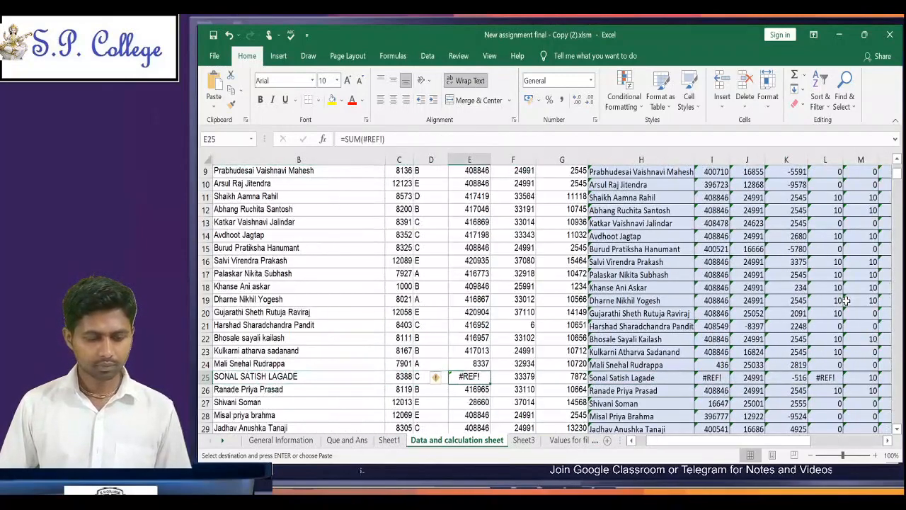
pyautogui.press('Down')
pyautogui.press('Down')
pyautogui.press('Down')
pyautogui.press('Down')
pyautogui.press('Down')
pyautogui.press('Down')
pyautogui.press('Down')
pyautogui.press('Down')
pyautogui.press('Down')
pyautogui.press('Down')
pyautogui.press('Down')
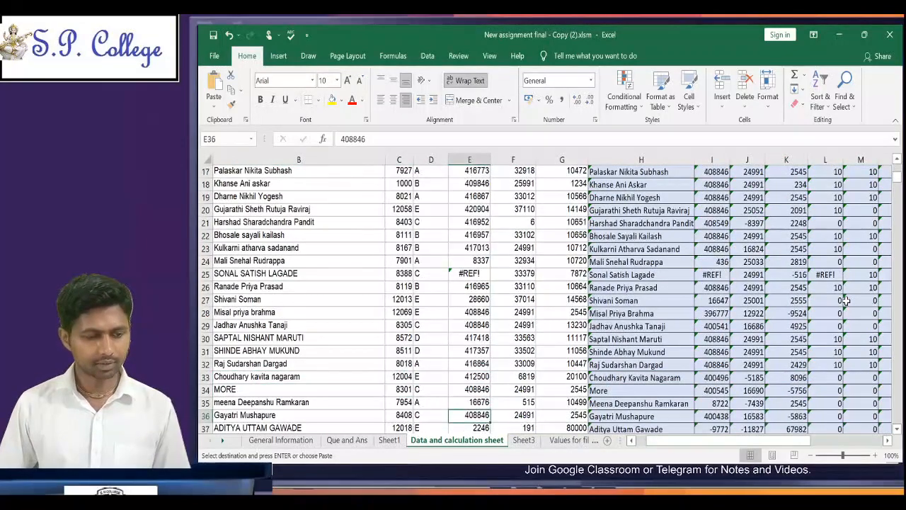
pyautogui.press('Down')
pyautogui.press('Down')
pyautogui.press('Down')
pyautogui.press('Down')
pyautogui.press('Down')
pyautogui.press('Down')
pyautogui.press('Down')
pyautogui.press('Down')
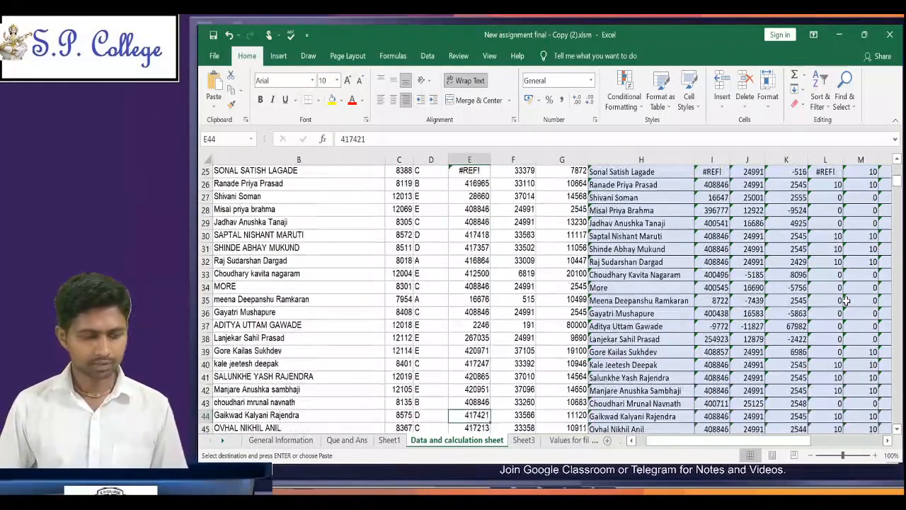
pyautogui.hotkey('ctrl', 'Down')
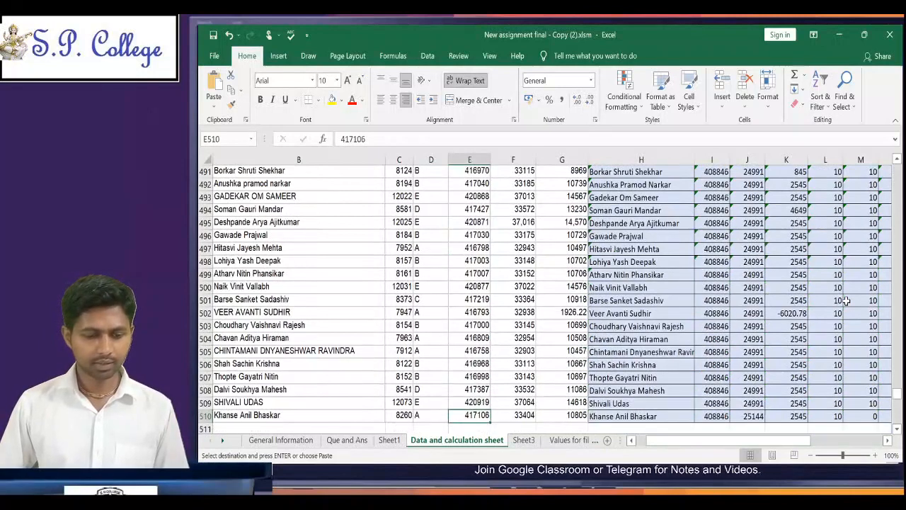
pyautogui.press('Up')
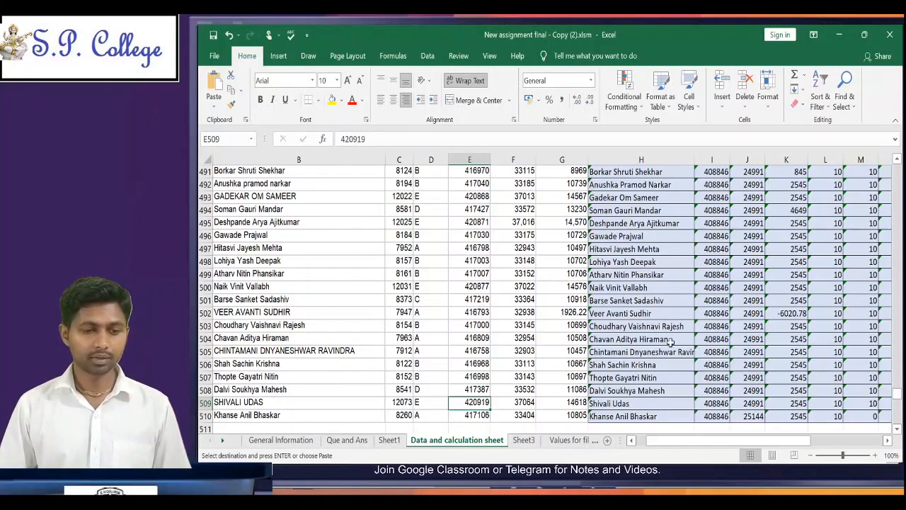
# Step: Save the workbook and bring up the Save As options for the Desktop folder, then return to the sheet
pyautogui.click(214, 37)
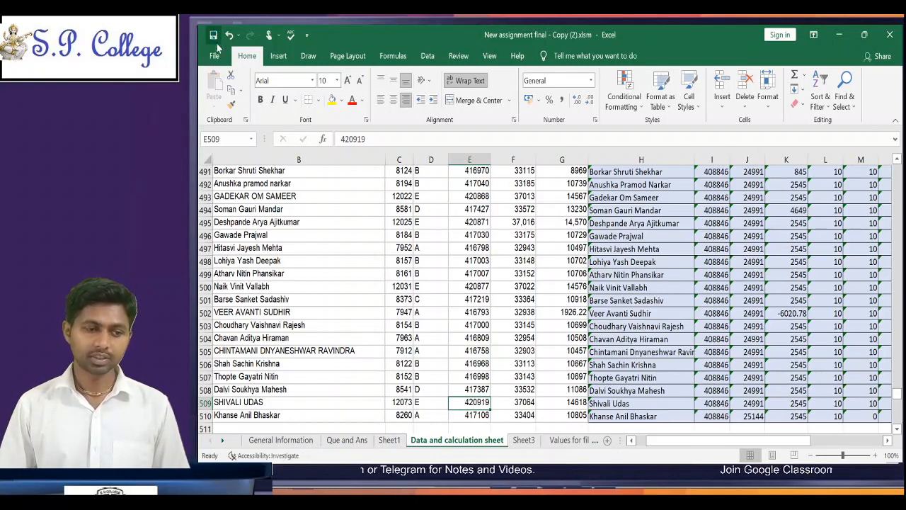
pyautogui.click(214, 56)
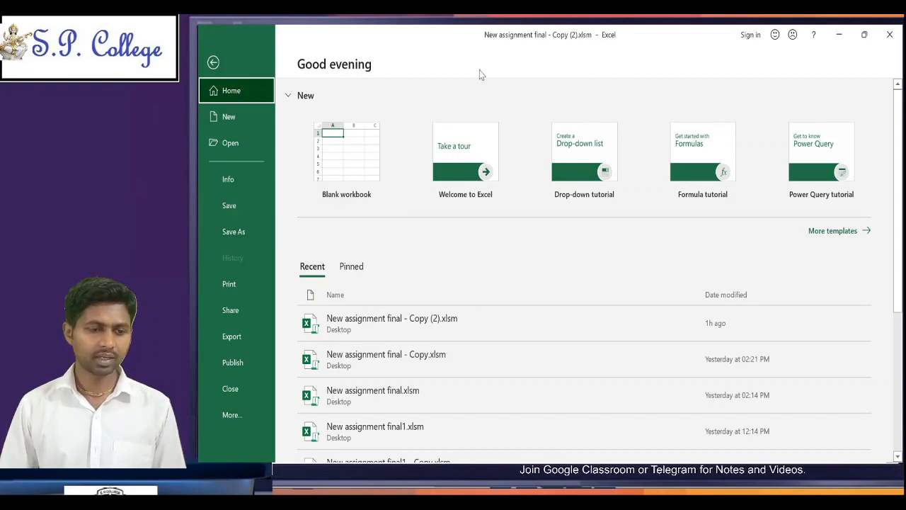
pyautogui.click(251, 231)
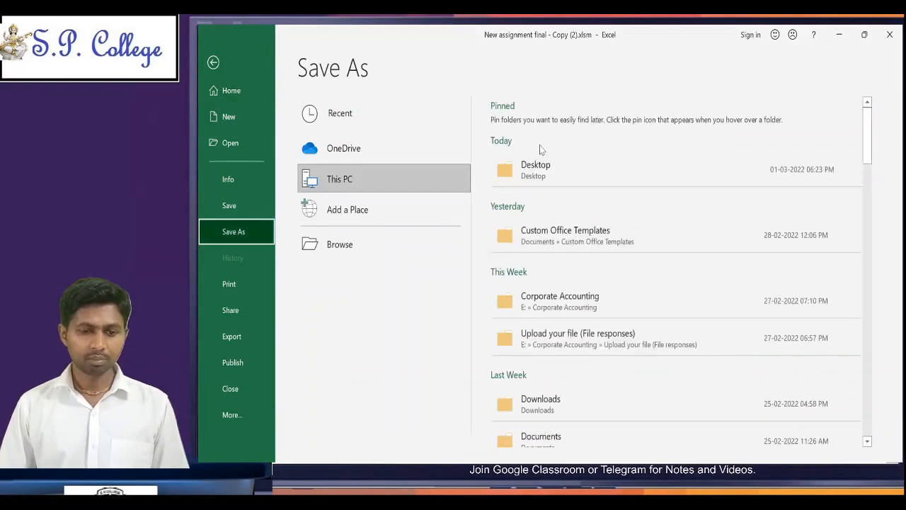
pyautogui.click(559, 167)
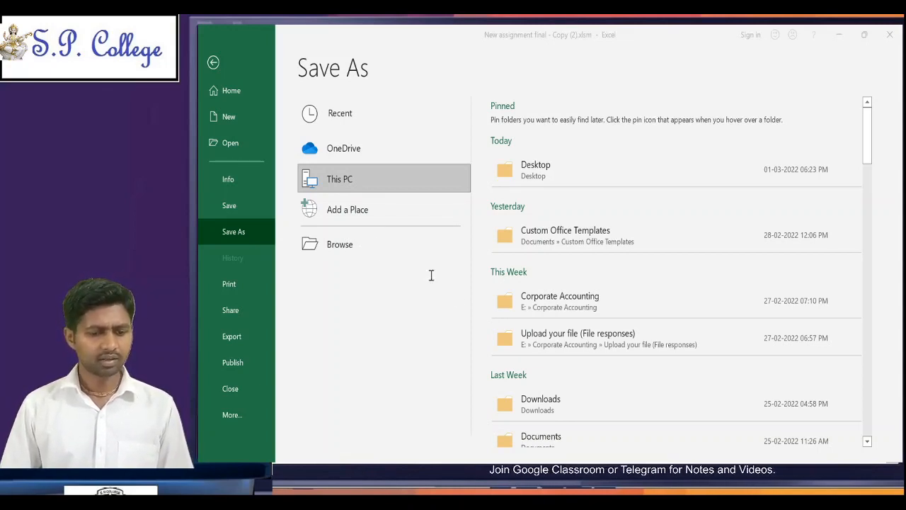
pyautogui.click(518, 326)
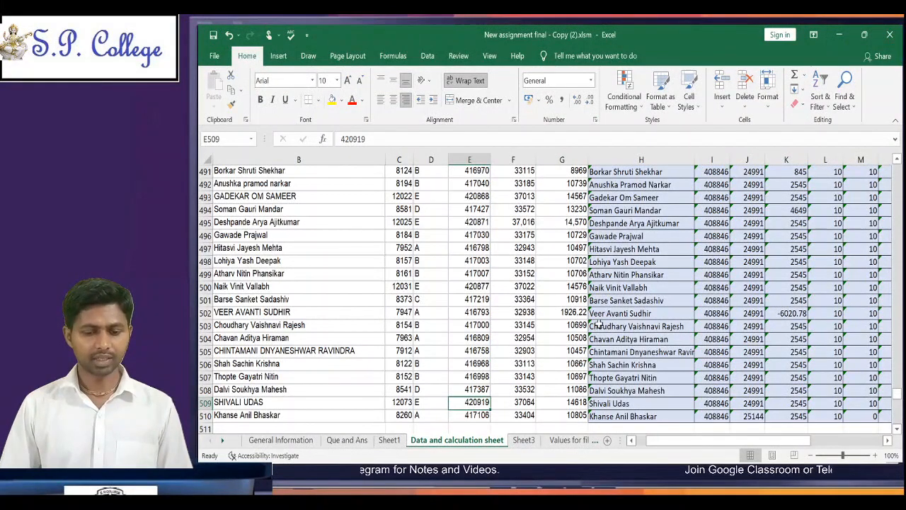
# Step: Examine the answers in column B of the "Values for filling google form" sheet and the content of Sheet2
pyautogui.click(572, 440)
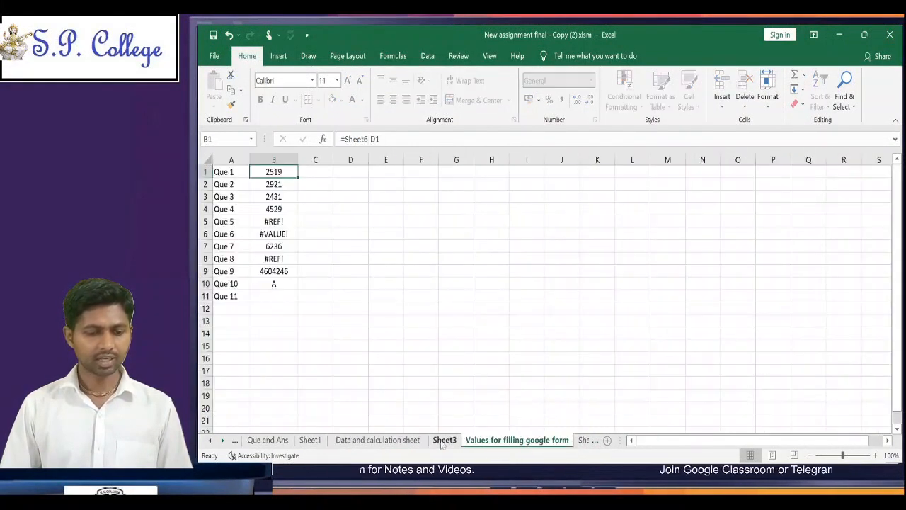
pyautogui.click(281, 223)
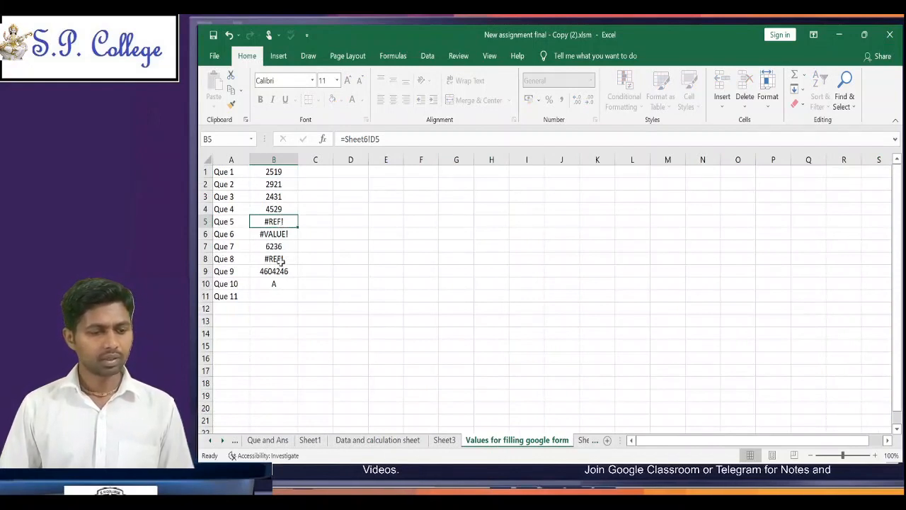
pyautogui.click(285, 234)
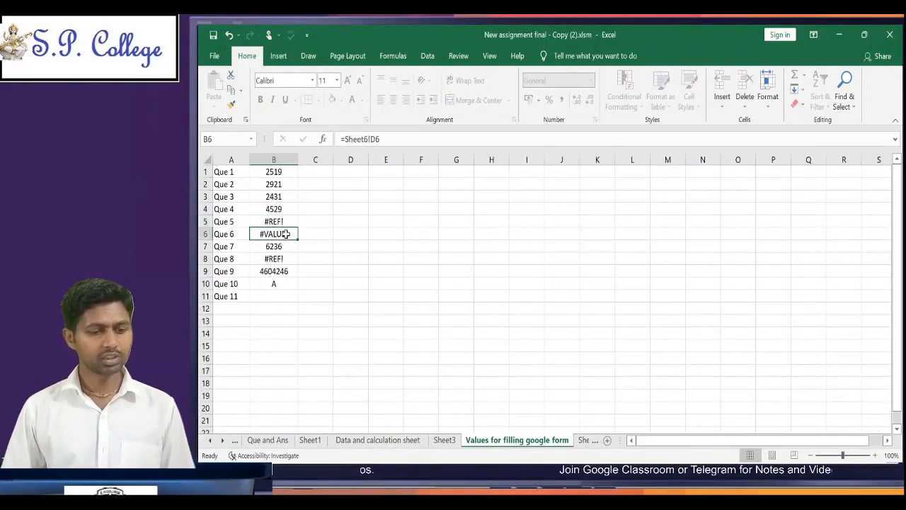
pyautogui.click(281, 169)
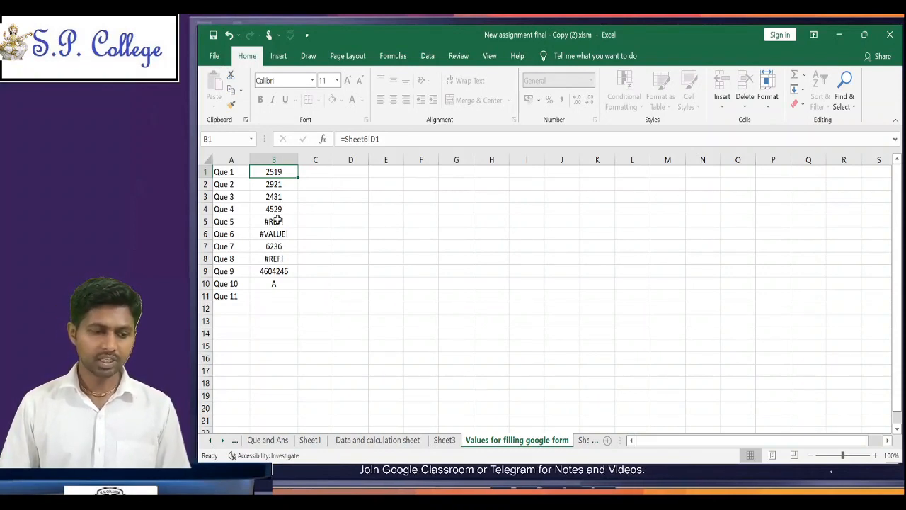
pyautogui.click(276, 182)
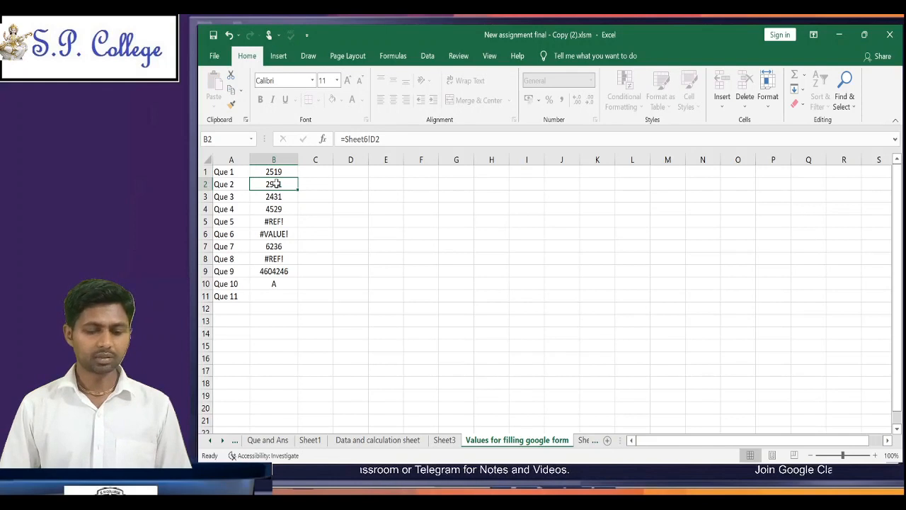
pyautogui.click(582, 440)
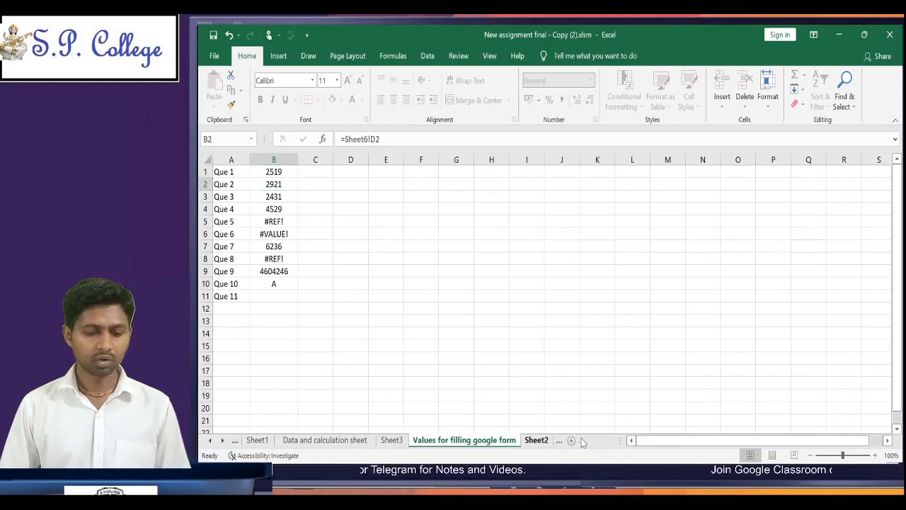
pyautogui.click(535, 441)
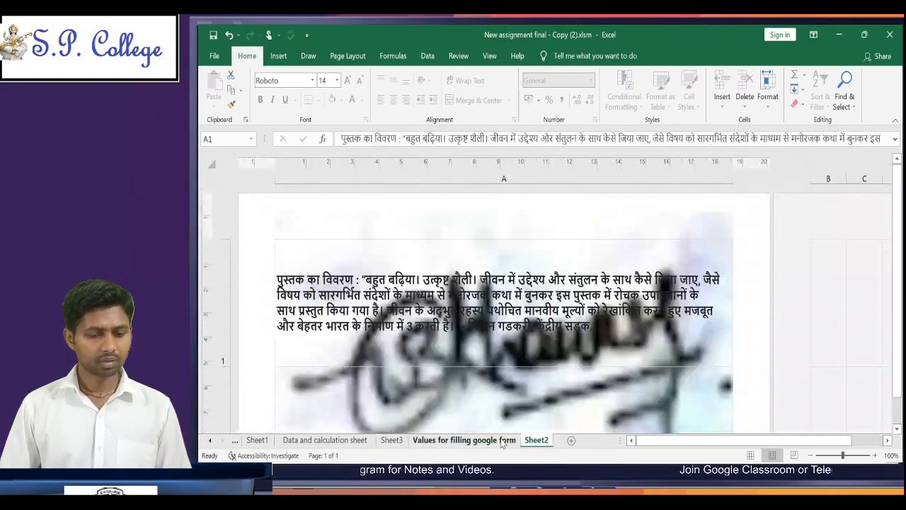
pyautogui.click(502, 440)
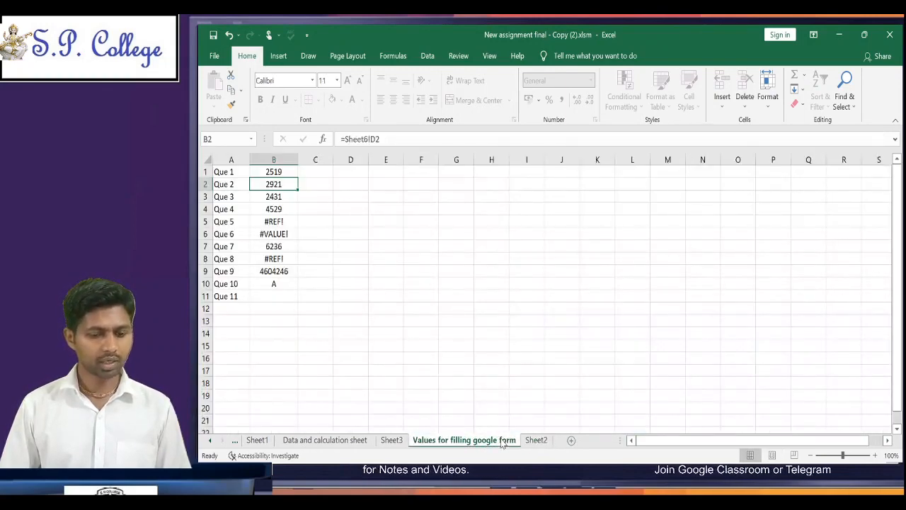
pyautogui.click(540, 441)
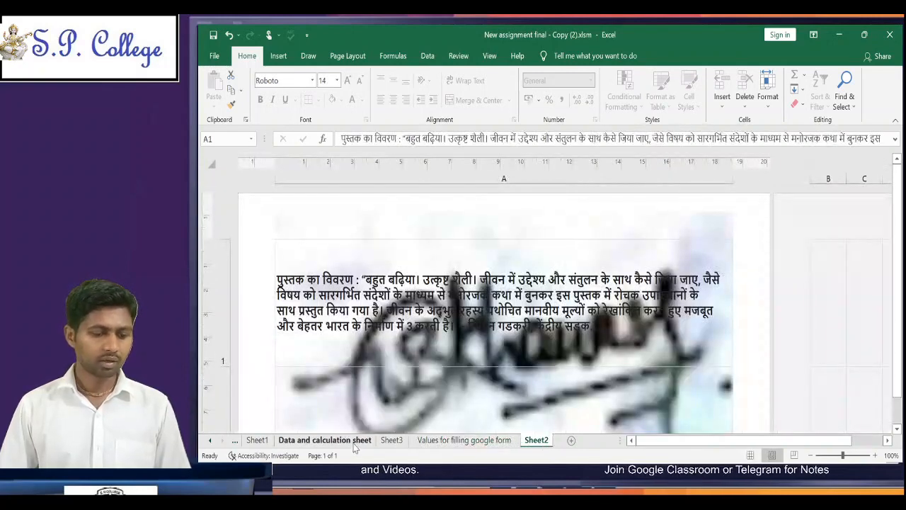
# Step: Return to the Data and calculation sheet and go up to the first row of the Roll Number column
pyautogui.click(354, 440)
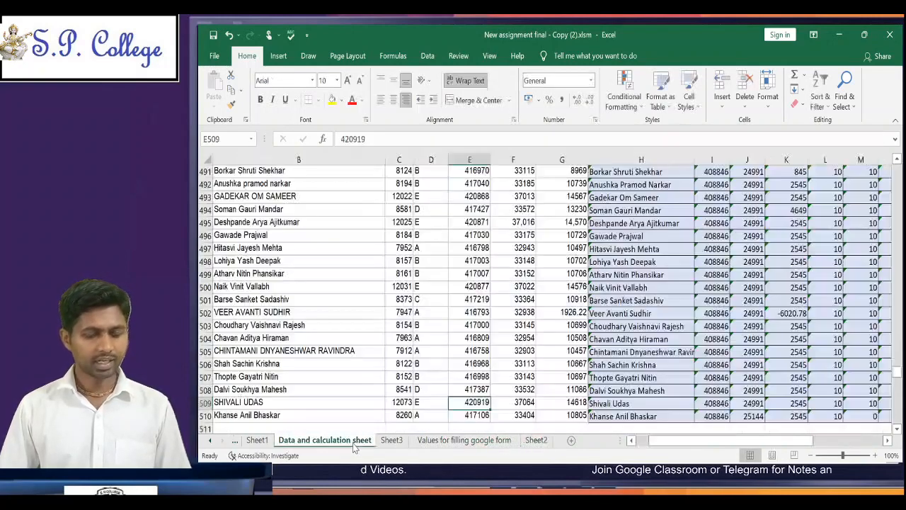
pyautogui.click(403, 337)
pyautogui.hotkey('ctrl', 'Up')
pyautogui.hotkey('ctrl', 'Up')
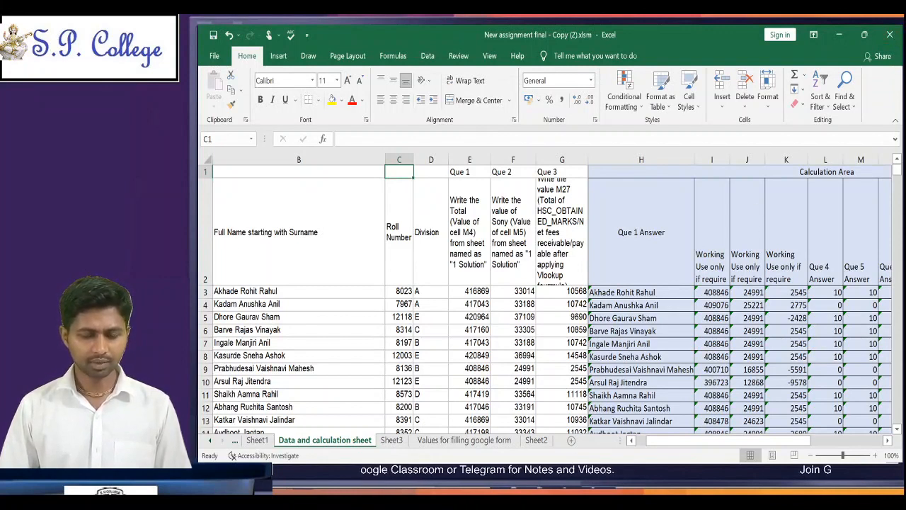
pyautogui.hotkey('alt', 'Tab')
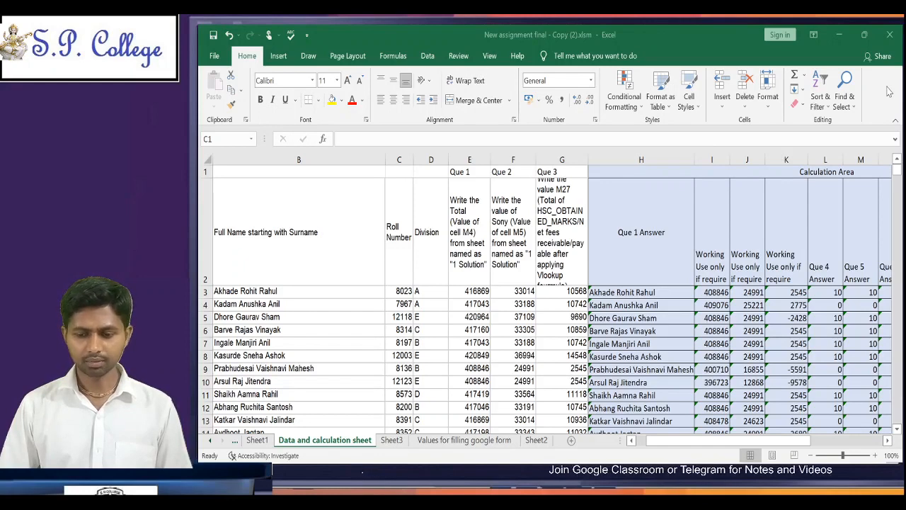
pyautogui.hotkey('alt', 'Tab')
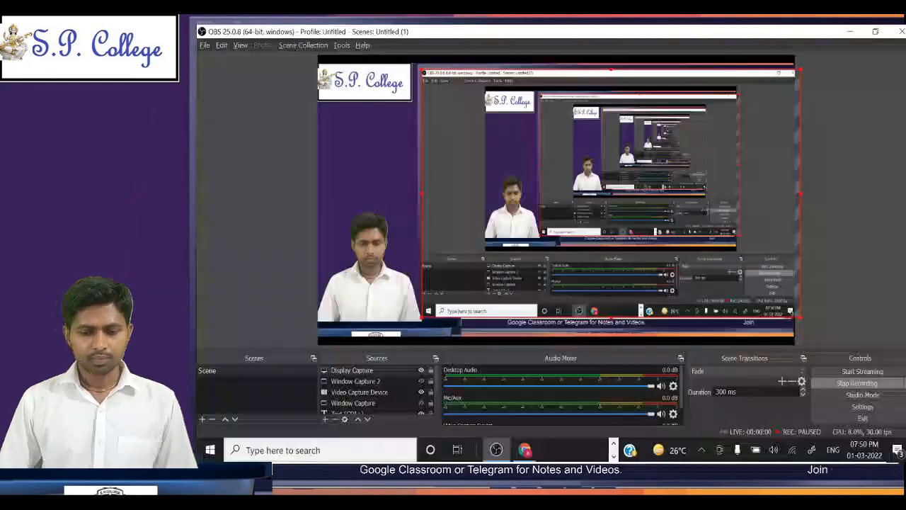
pyautogui.hotkey('alt', 'Tab')
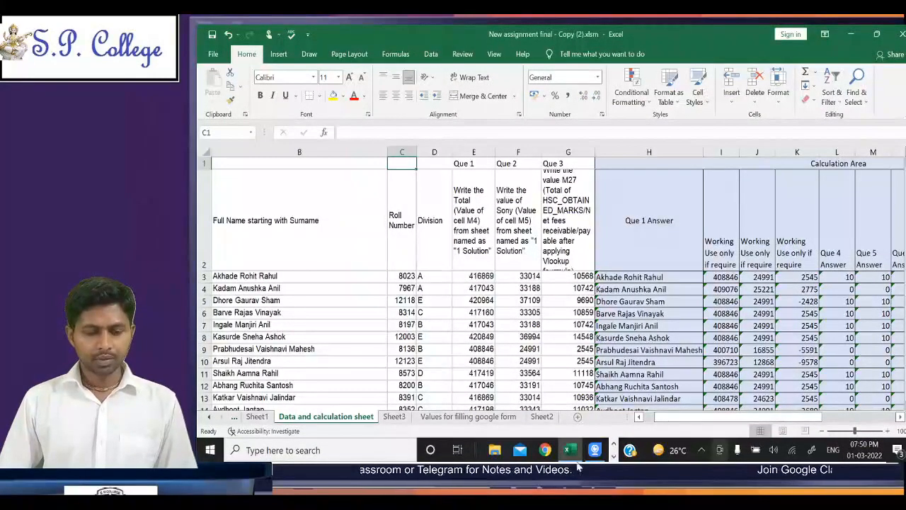
# Step: Copy B1 from the "Values for filling google form" sheet and enter 2519 as the B1 answer in the Google Form in Chrome
pyautogui.click(473, 423)
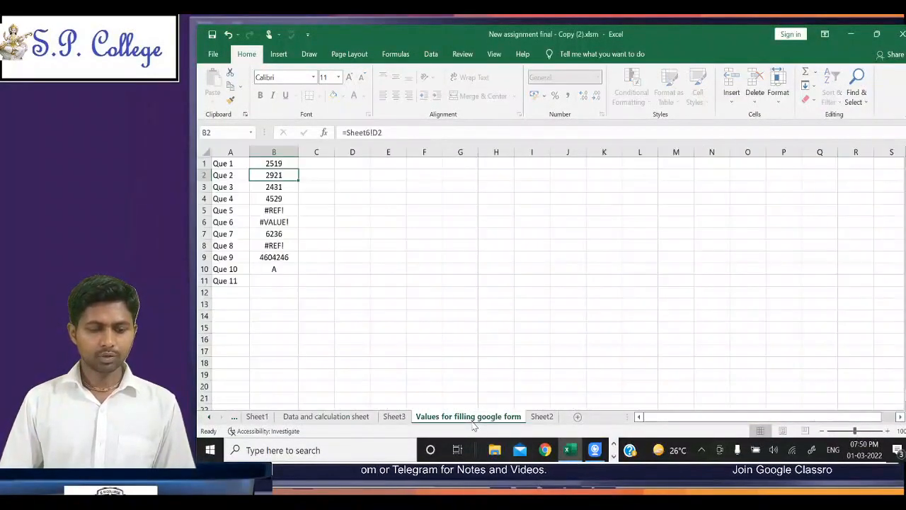
pyautogui.click(274, 163)
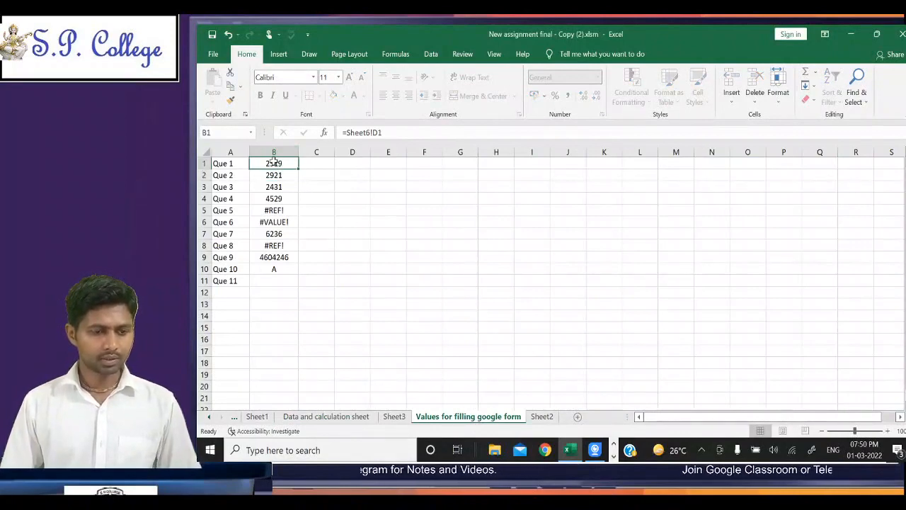
pyautogui.hotkey('ctrl', 'c')
pyautogui.hotkey('alt', 'Tab')
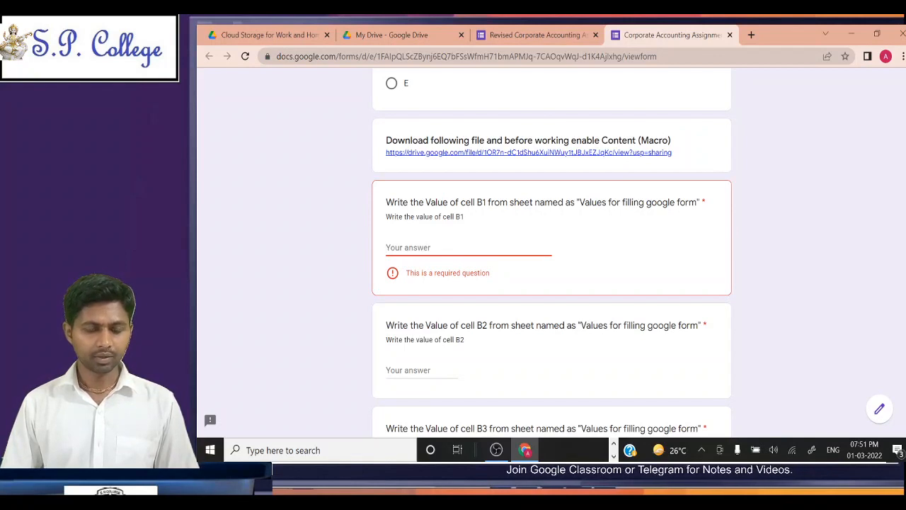
pyautogui.write('2519')
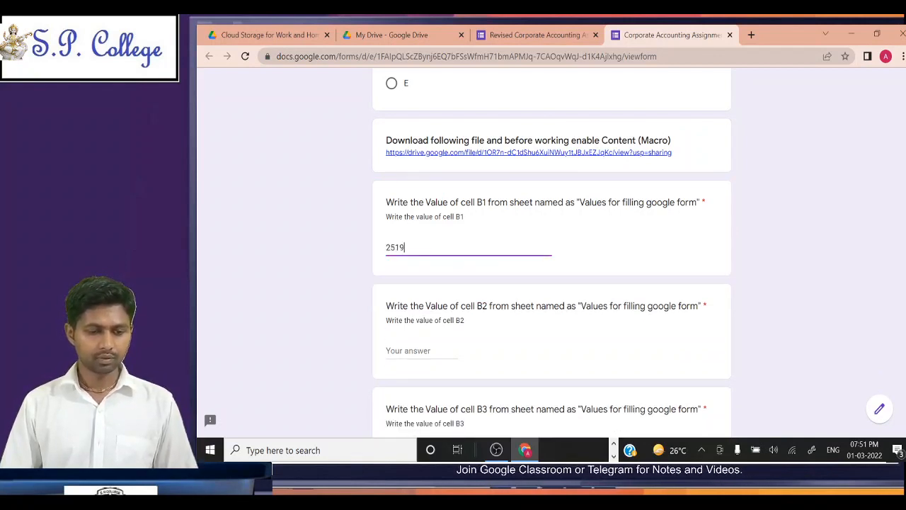
pyautogui.press('Tab')
# Step: Switch back to Excel, copy cell B2, and paste its value 2921 as the B2 answer in the Google Form
pyautogui.hotkey('alt', 'Tab')
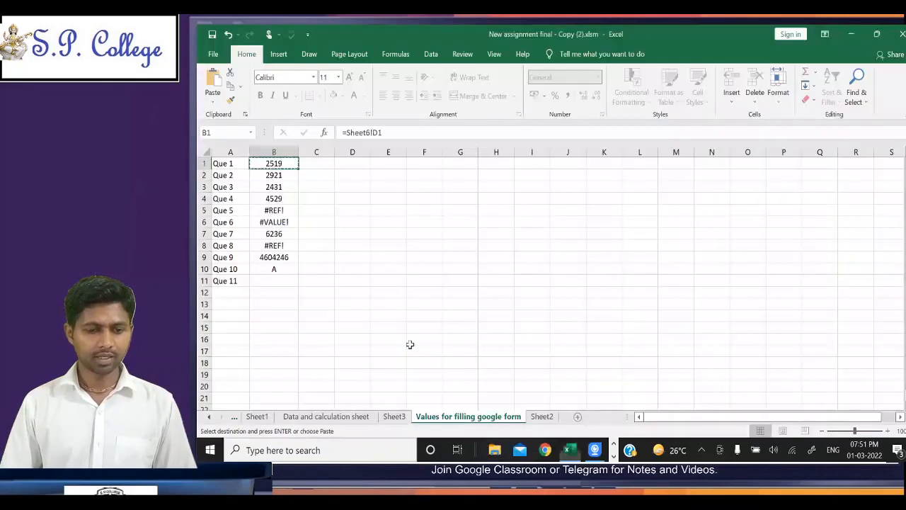
pyautogui.press('Down')
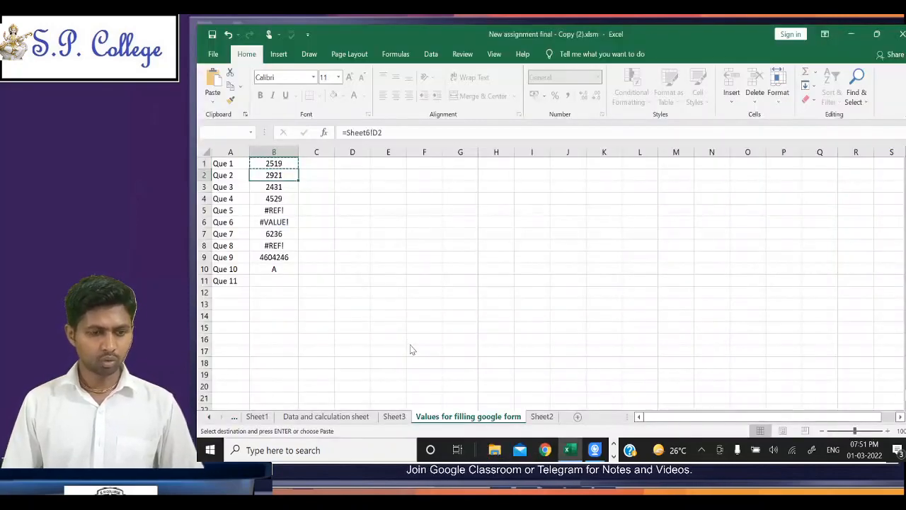
pyautogui.press('Return')
pyautogui.press('Return')
pyautogui.press('Escape')
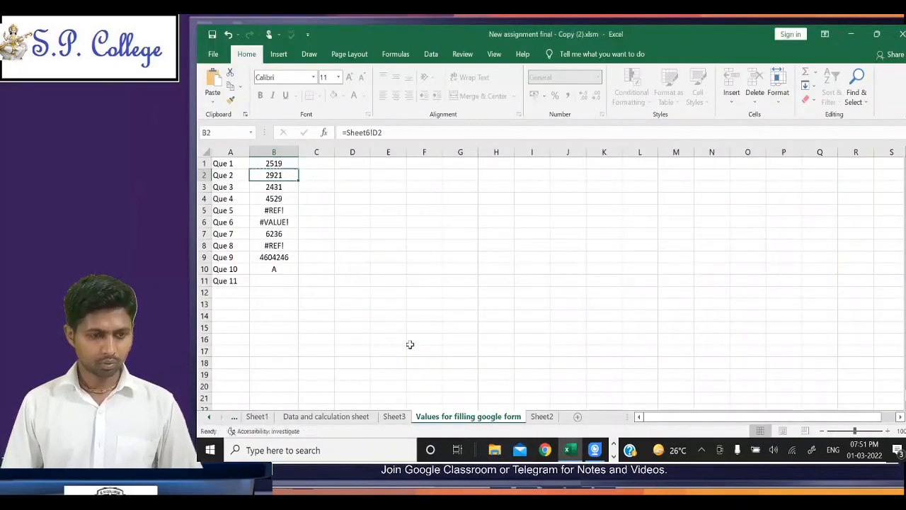
pyautogui.hotkey('ctrl', 'c')
pyautogui.hotkey('alt', 'Tab')
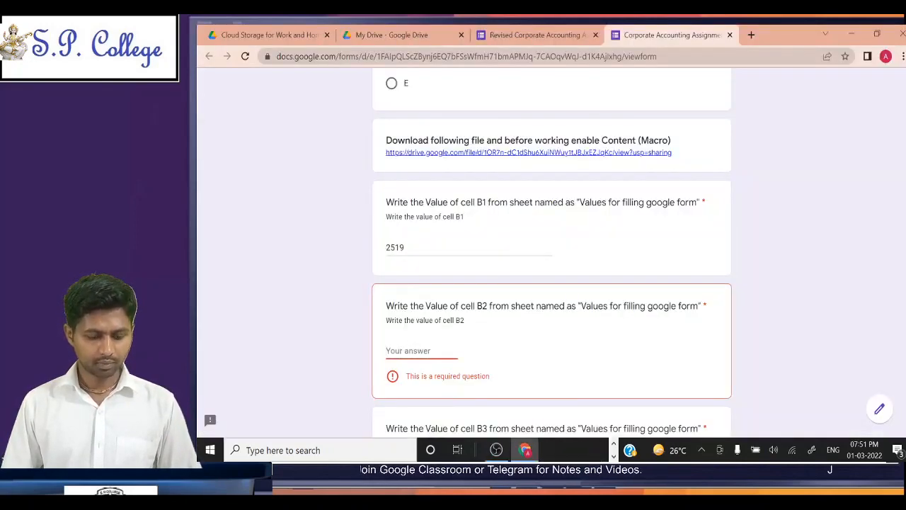
pyautogui.hotkey('ctrl', 'v')
pyautogui.press('Tab')
# Step: Switch back to Excel, copy cell B3, and paste its value 2431 as the B3 answer in the Google Form
pyautogui.hotkey('alt', 'Tab')
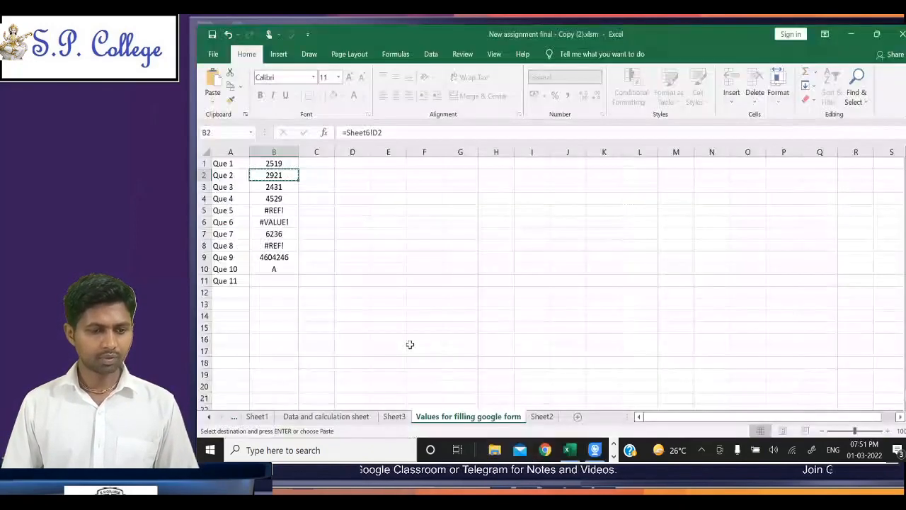
pyautogui.press('Down')
pyautogui.hotkey('ctrl', 'c')
pyautogui.hotkey('alt', 'Tab')
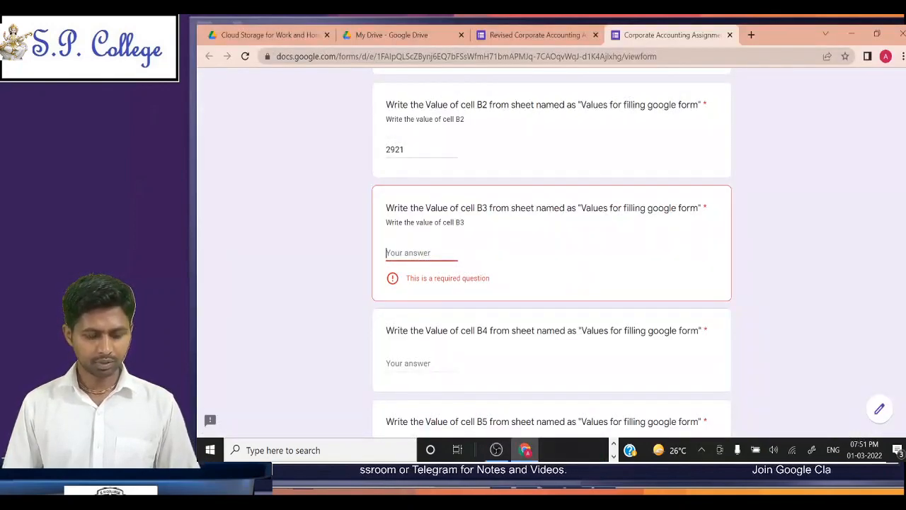
pyautogui.hotkey('ctrl', 'v')
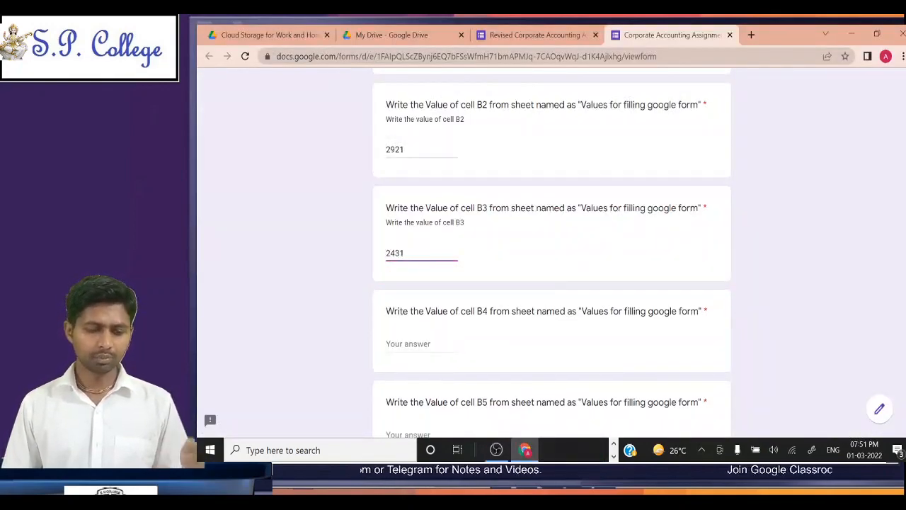
# Step: Switch to Excel, look through the remaining answer values in column B down to Que 10, and return to the Google Form in Chrome
pyautogui.hotkey('alt', 'Tab')
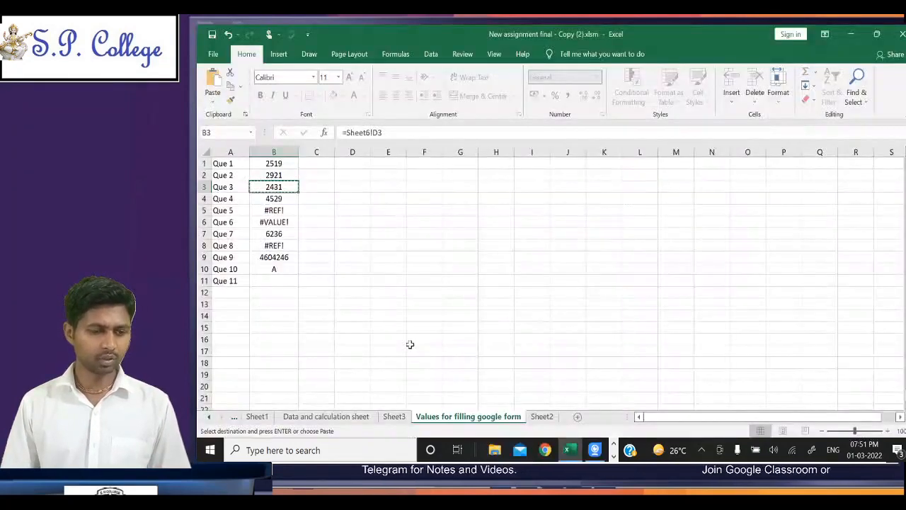
pyautogui.press('Down')
pyautogui.press('Down')
pyautogui.press('Down')
pyautogui.press('Down')
pyautogui.press('Down')
pyautogui.press('Down')
pyautogui.press('Down')
pyautogui.press('Down')
pyautogui.press('Up')
pyautogui.press('Up')
pyautogui.press('Up')
pyautogui.press('Up')
pyautogui.press('Up')
pyautogui.press('Up')
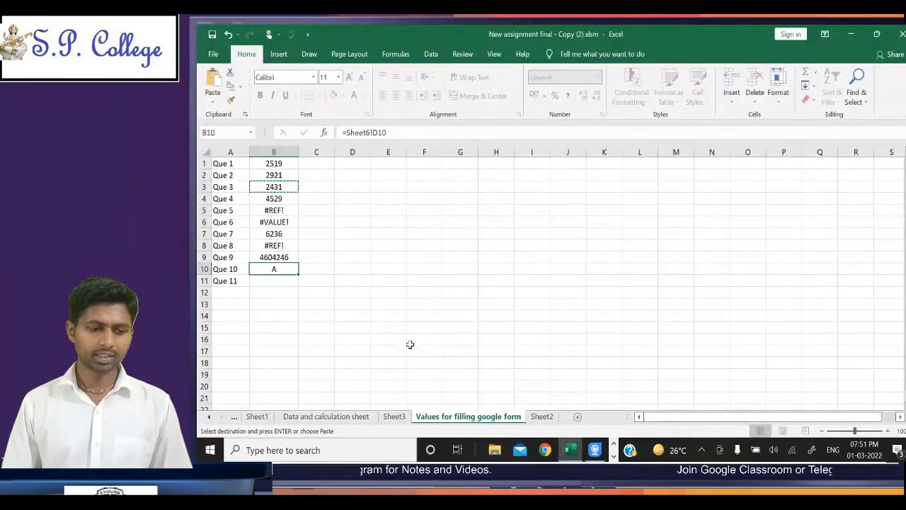
pyautogui.press('Escape')
pyautogui.hotkey('alt', 'Tab')
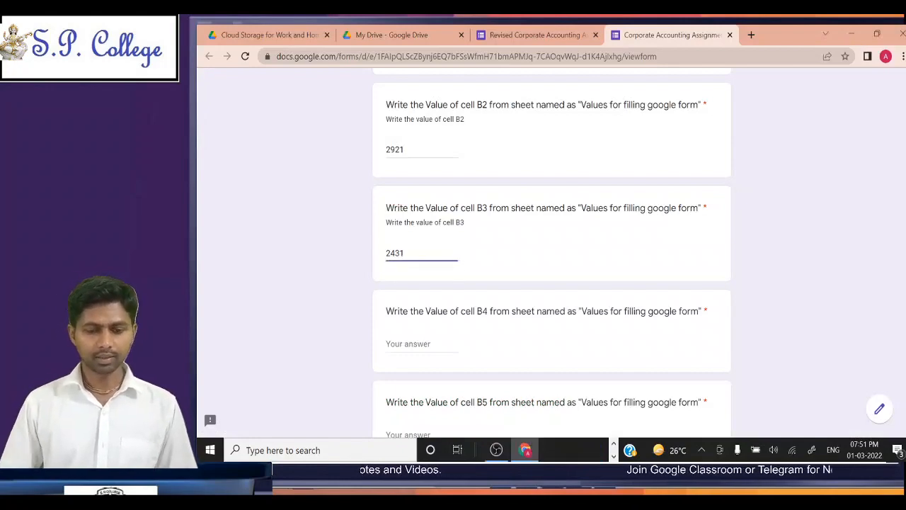
# Step: Upload "New assignment final - Copy (2).xlsm" from the Desktop as the answer to the form's "Upload your file" question
pyautogui.scroll(-10, 551, 245)
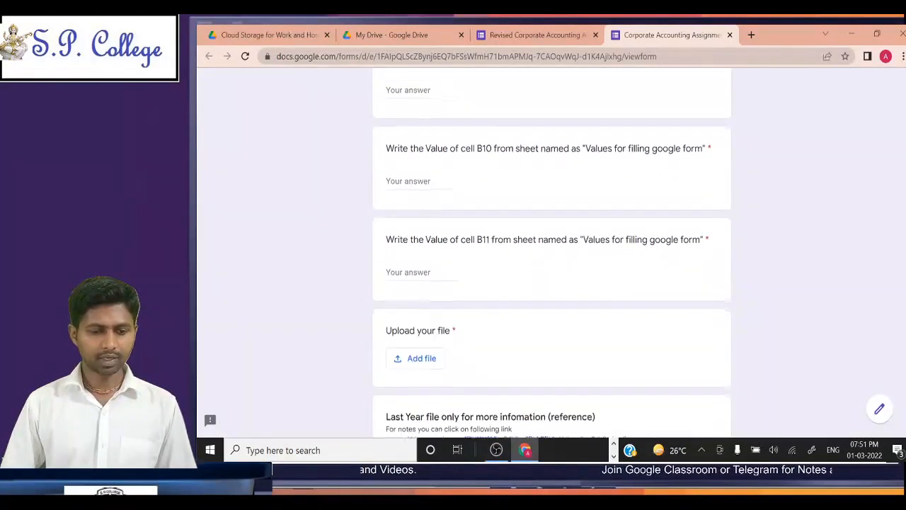
pyautogui.scroll(-3, 551, 245)
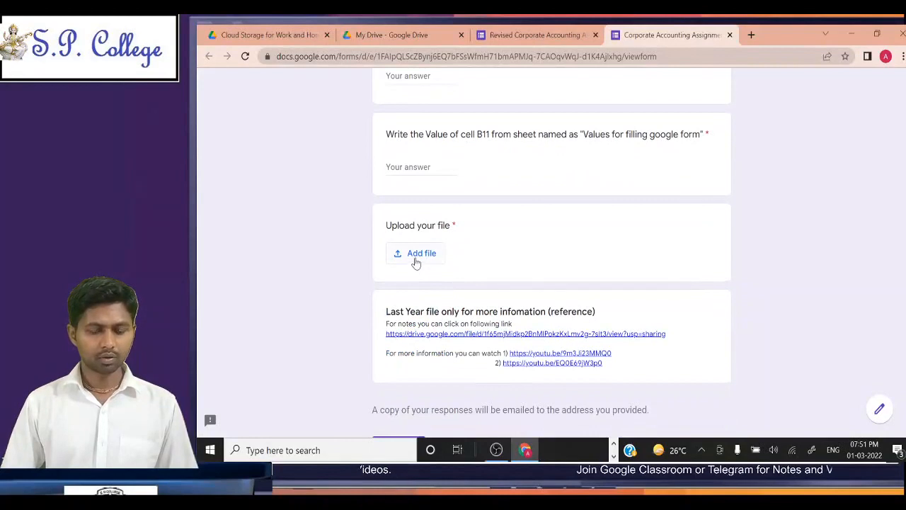
pyautogui.click(416, 261)
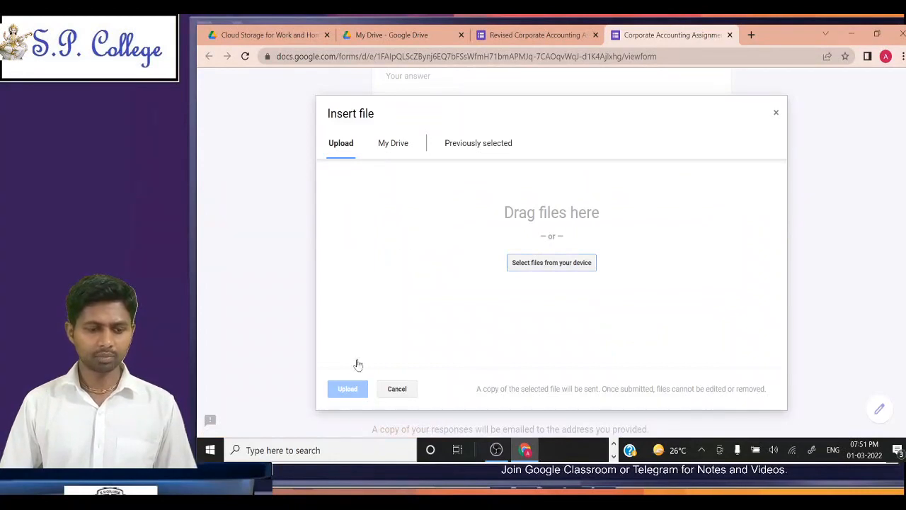
pyautogui.click(544, 268)
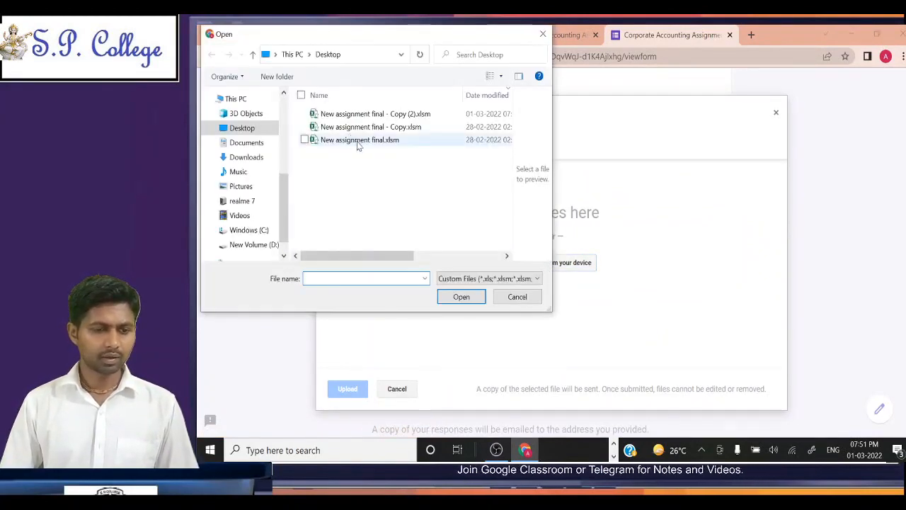
pyautogui.click(421, 115)
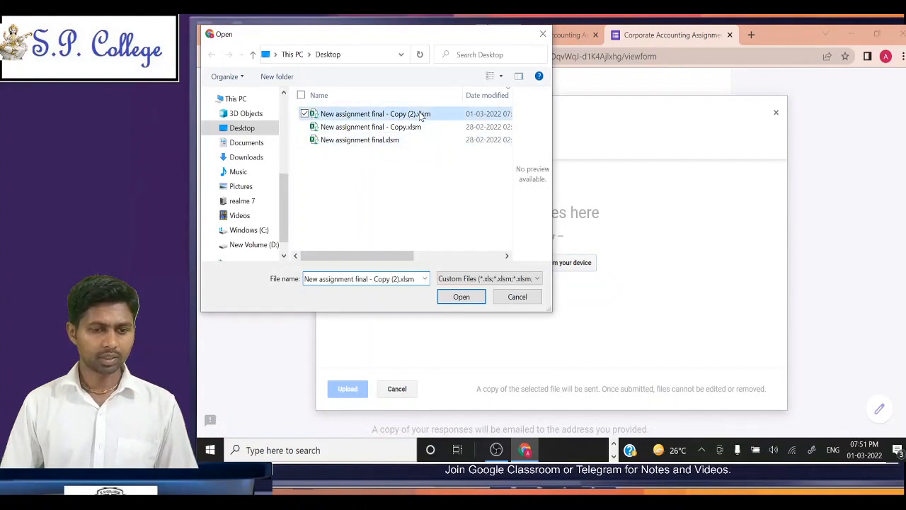
pyautogui.click(454, 293)
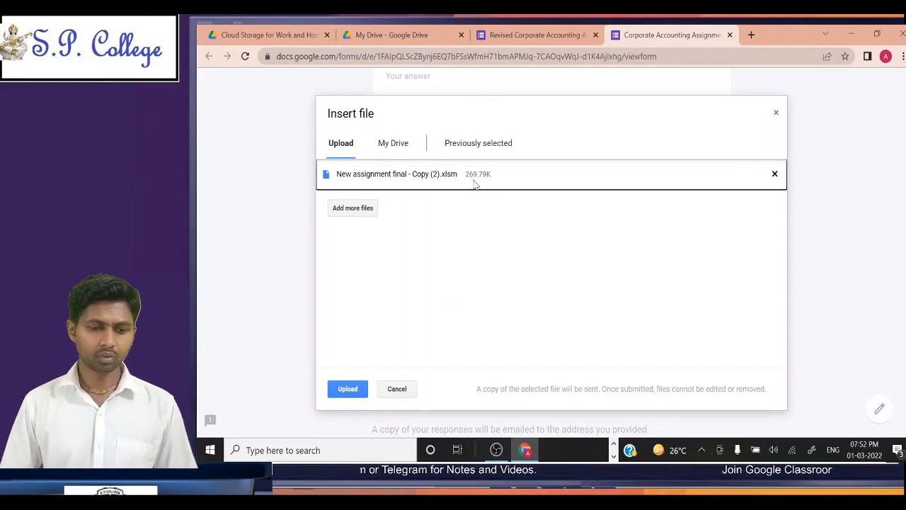
pyautogui.click(345, 390)
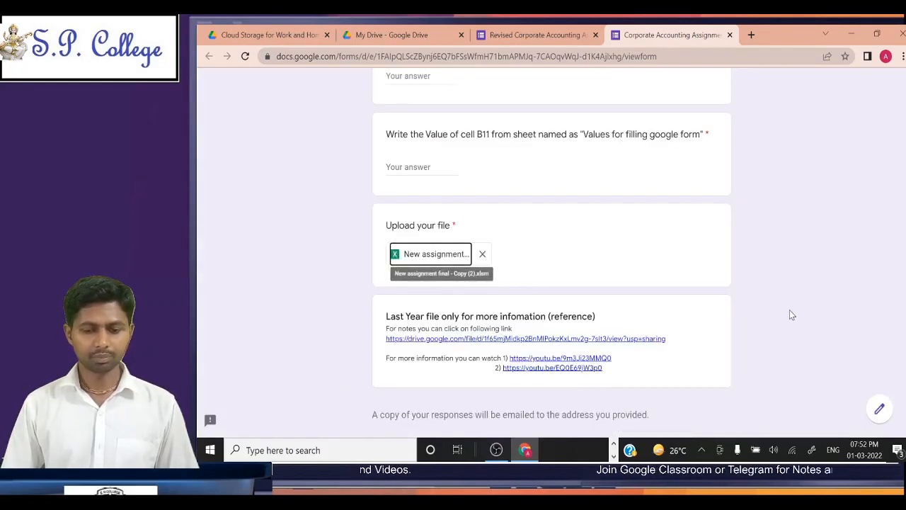
# Step: Review the end of the Google Form down to its Submit option and switch to OBS
pyautogui.scroll(1, 791, 315)
pyautogui.scroll(-3, 791, 315)
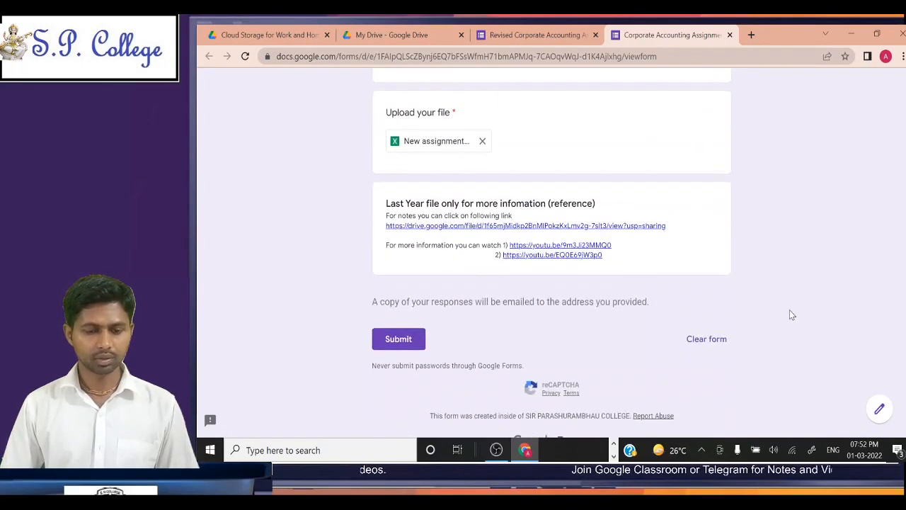
pyautogui.scroll(-1, 832, 229)
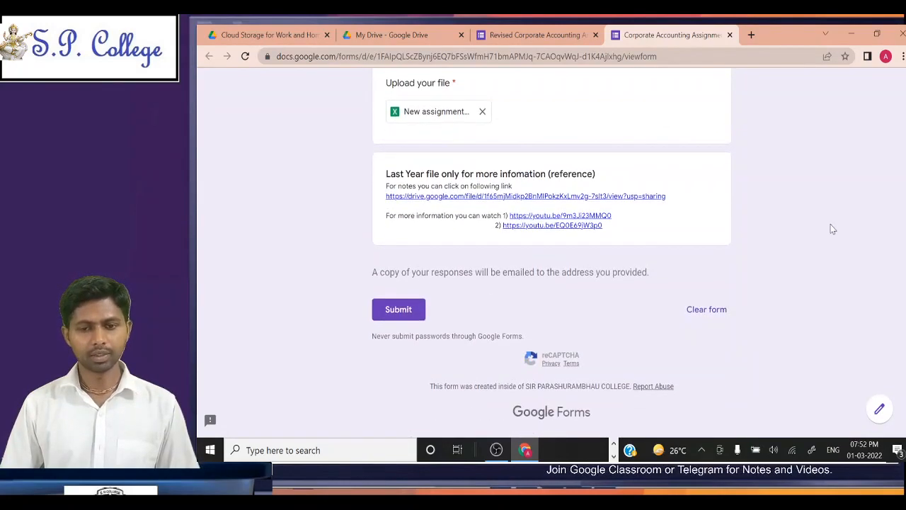
pyautogui.hotkey('alt', 'Tab')
pyautogui.hotkey('alt', 'Tab')
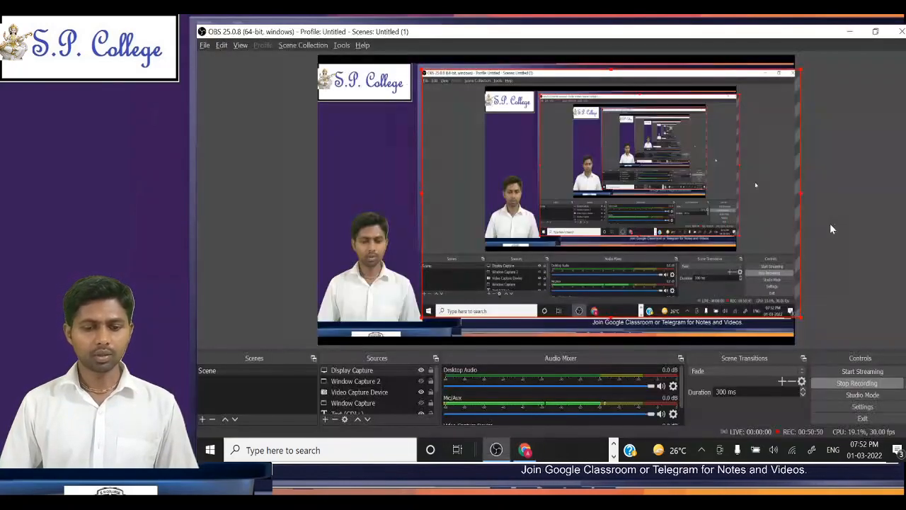